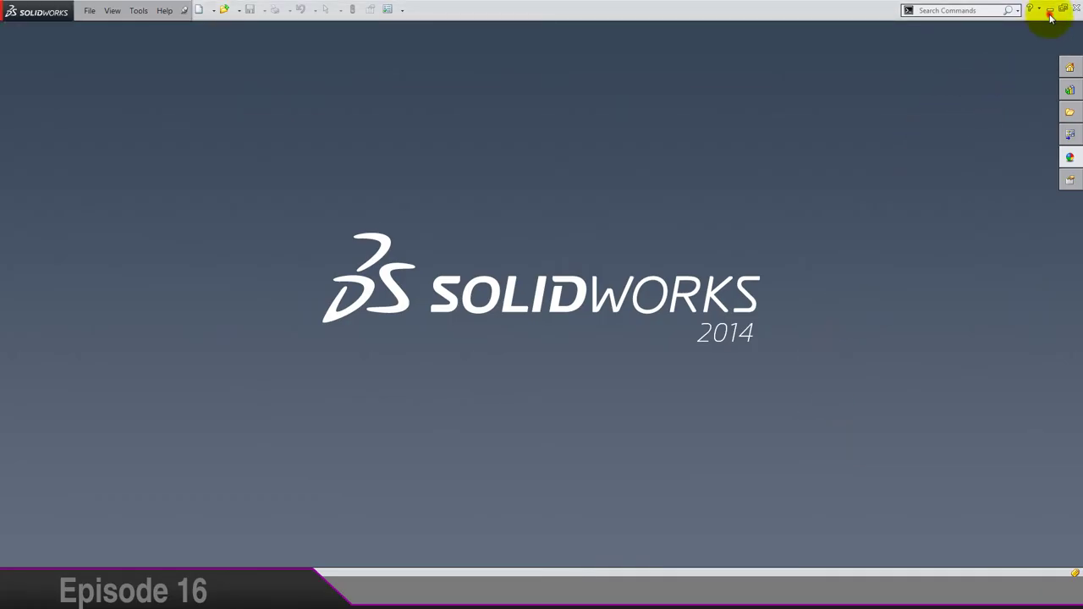
Step: Minimize SolidWorks 2014 to reveal the Windows desktop
left_click(1050, 11)
Step: Make a new desktop folder 'Teapot tut' and drag Teapot and Teapot - Copy into it
right_click(268, 303)
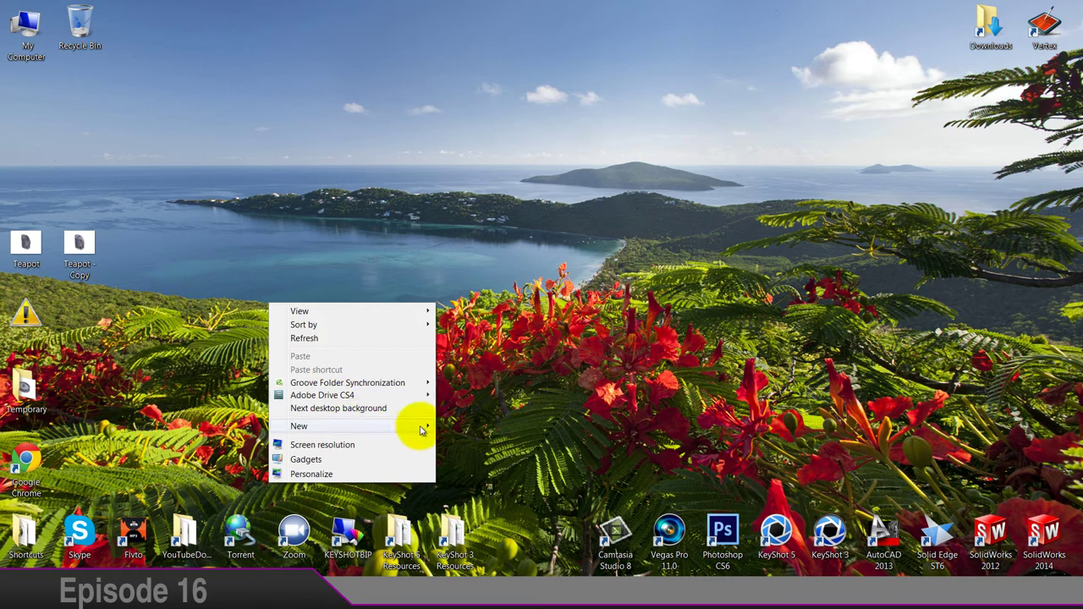
mouse_move(430, 428)
left_click(465, 187)
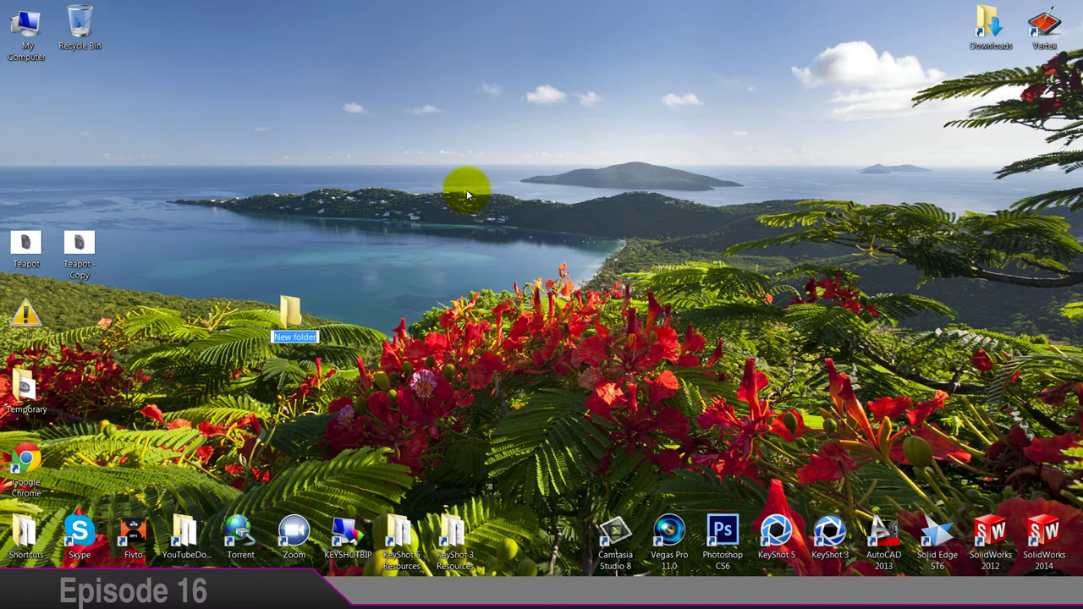
type("Teapot tut")
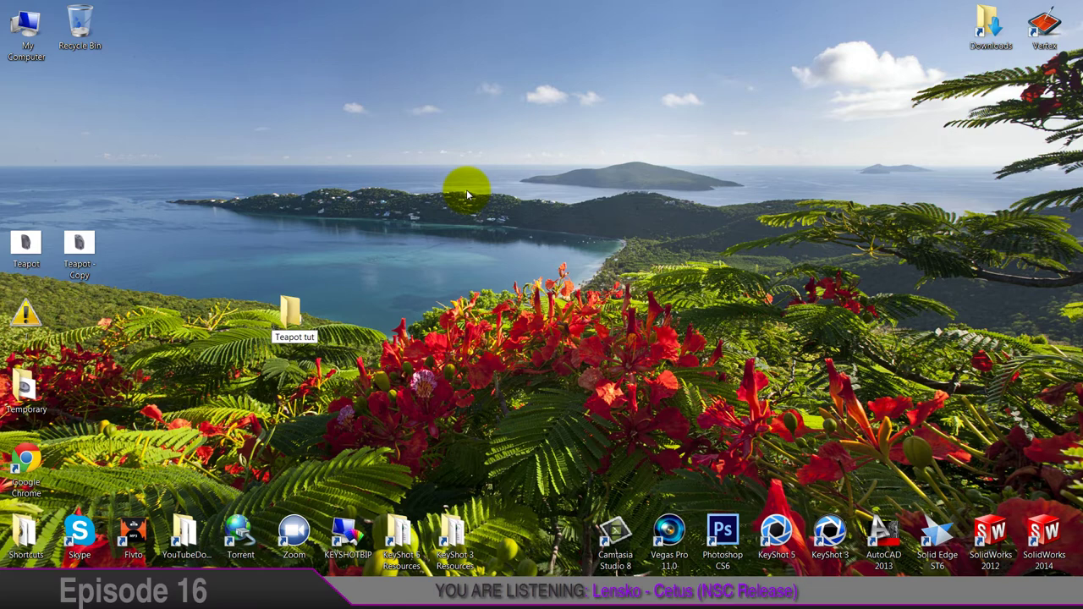
left_click(427, 179)
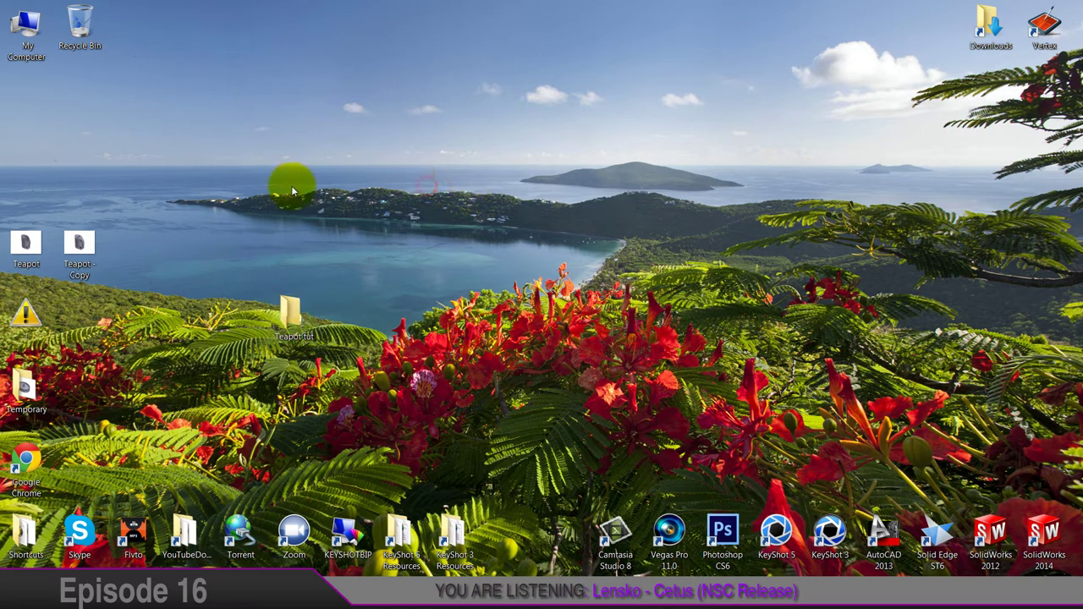
left_click_drag(119, 203, 8, 279)
left_click_drag(27, 244, 285, 323)
Step: Open Teapot tut, show its files as large icons, and copy the Teapot file
double_click(292, 313)
left_click(921, 130)
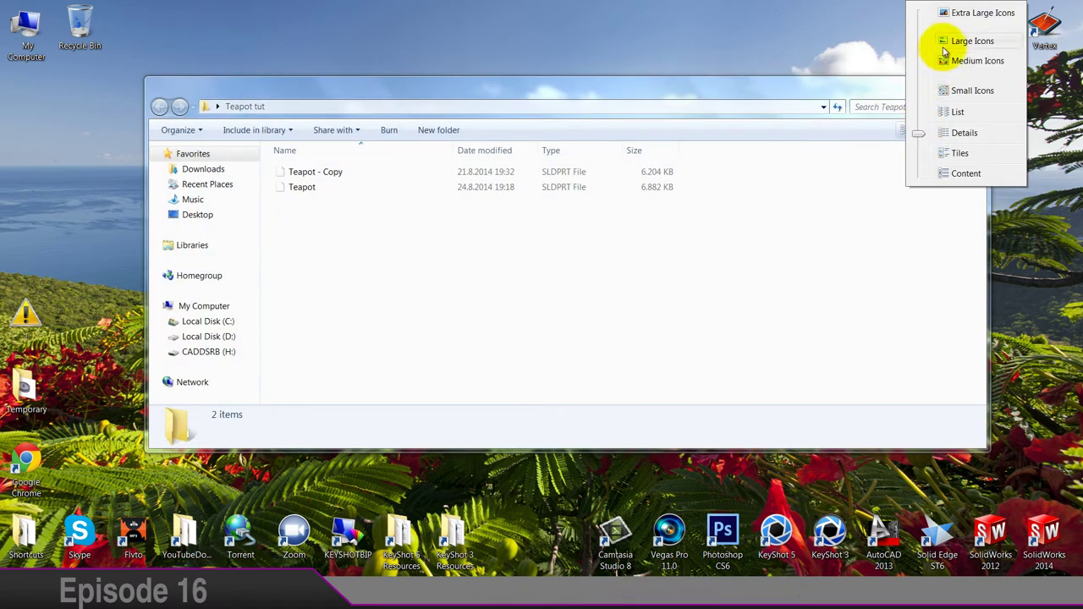
left_click(945, 43)
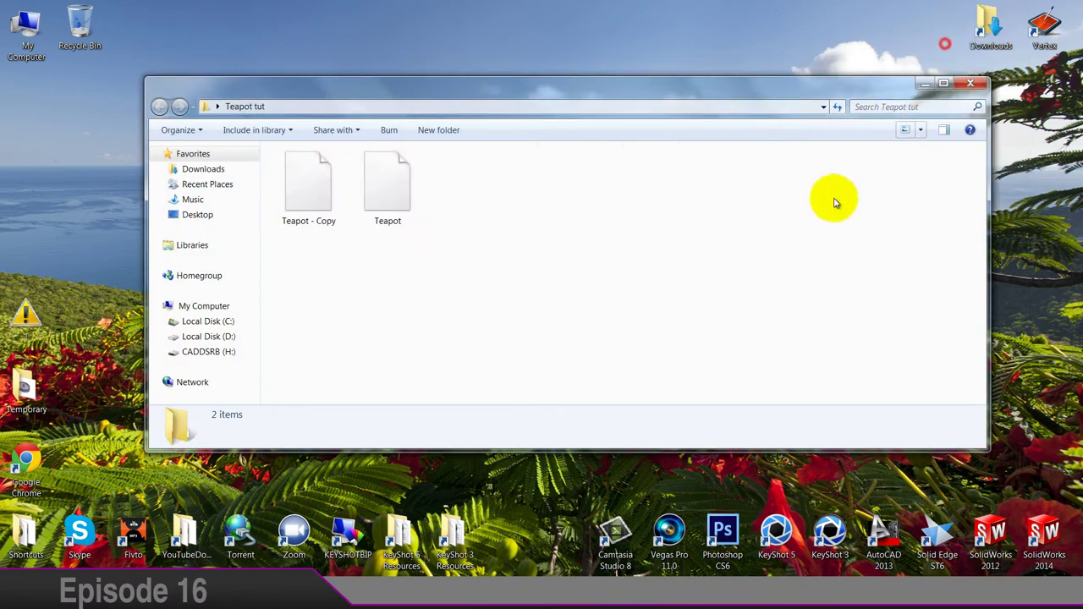
right_click(322, 209)
right_click(385, 187)
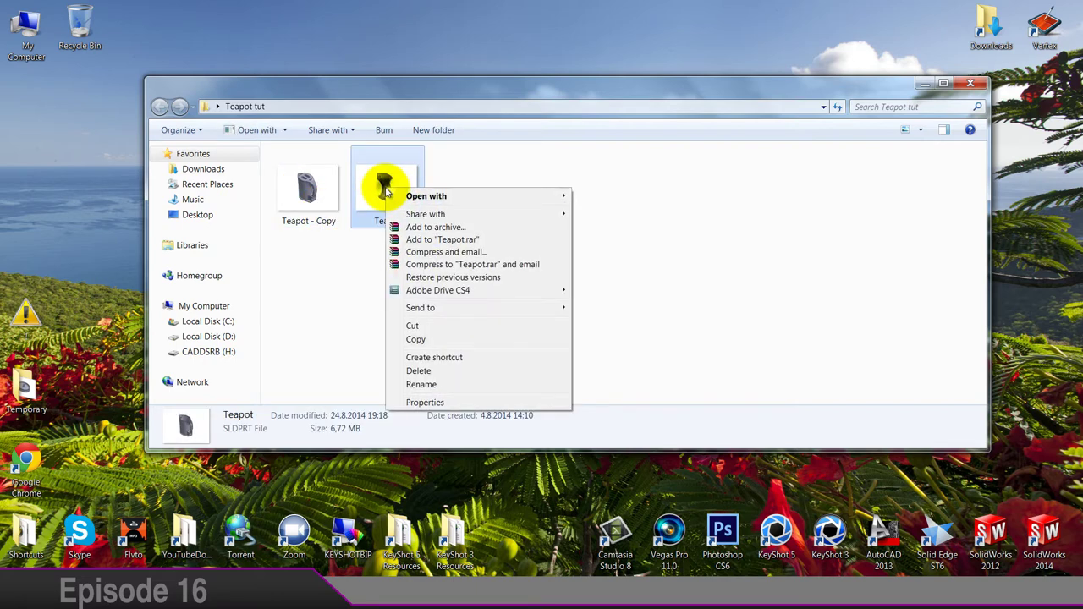
left_click(427, 341)
left_click(346, 307)
left_click(307, 207)
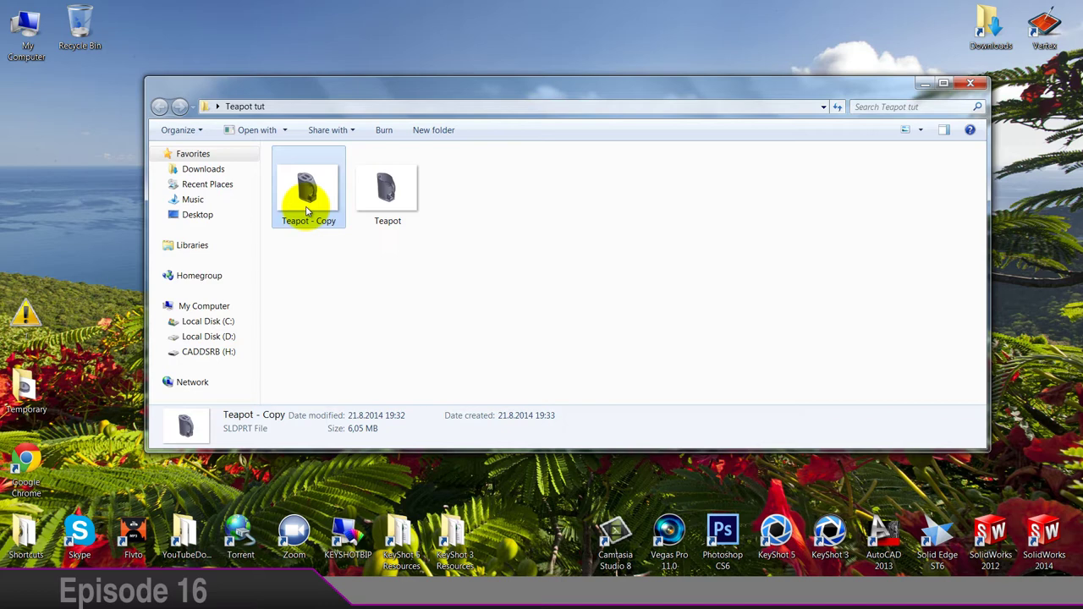
Step: Rename Teapot - Copy to 'Handle cover'
right_click(307, 211)
left_click(363, 407)
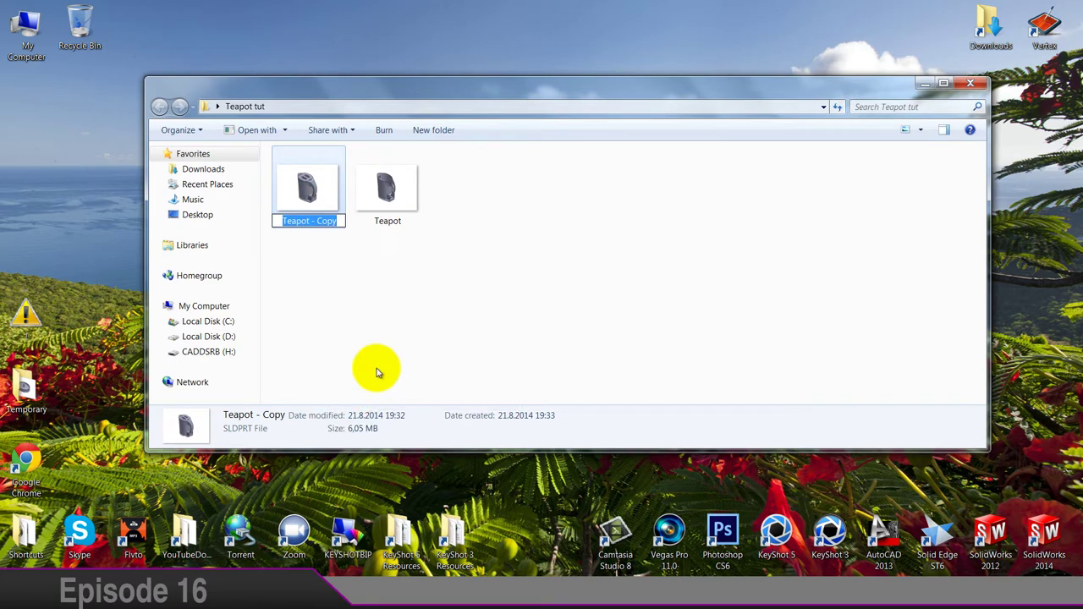
type("h")
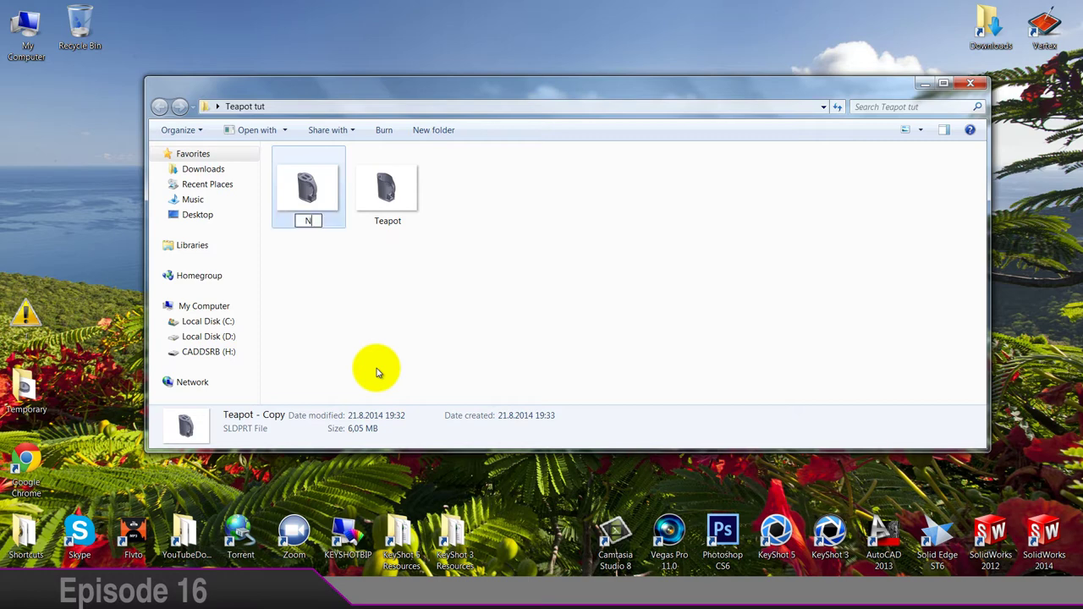
key("BackSpace")
type("Handle cover")
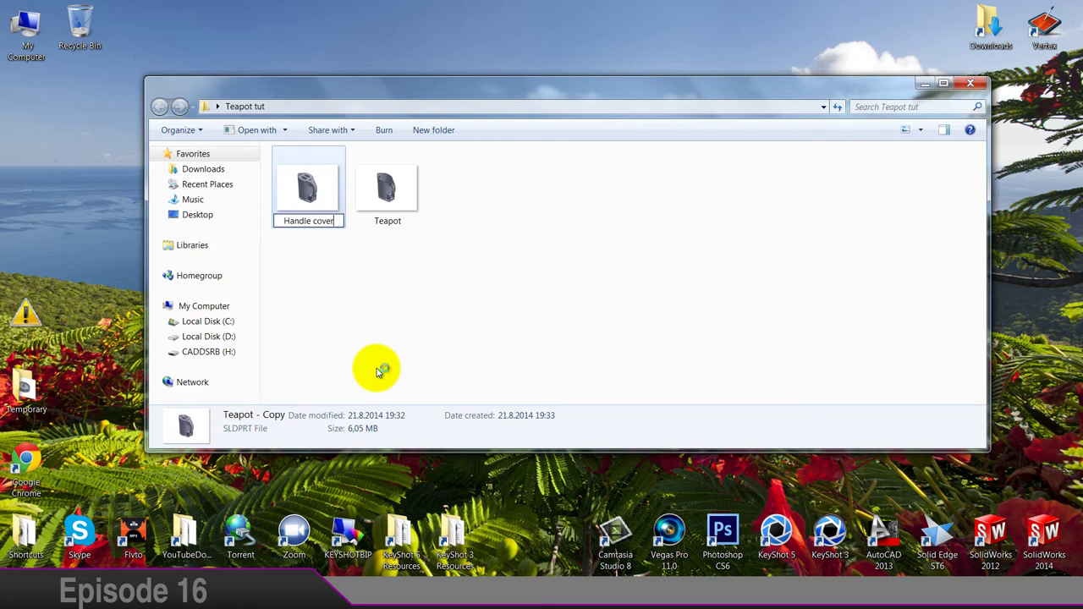
key("Return")
Step: Copy Teapot and paste three copies into the Teapot tut folder
left_click(376, 368)
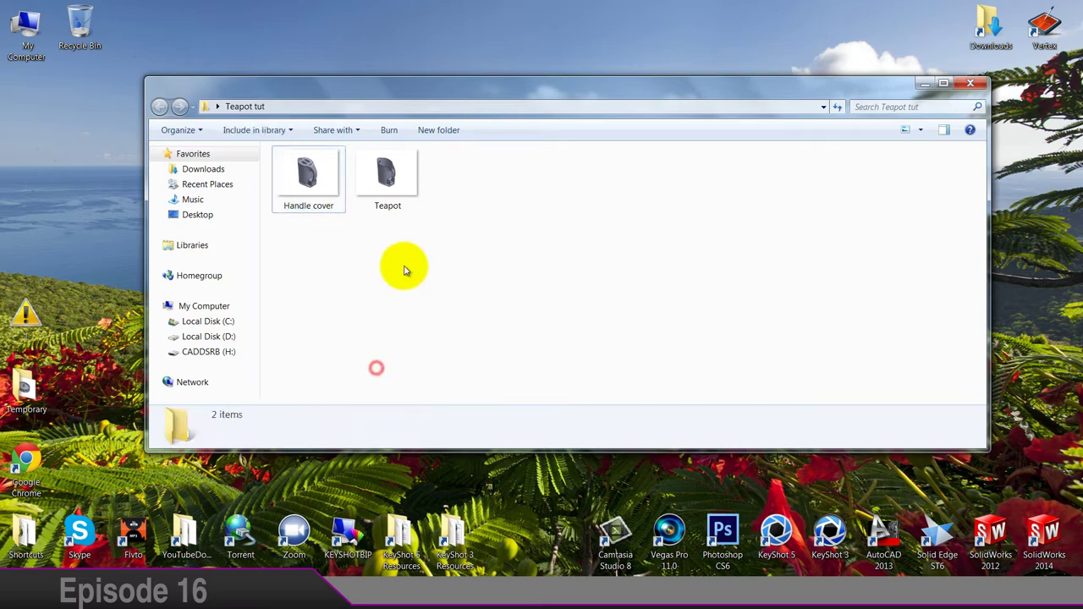
right_click(414, 173)
left_click(444, 323)
right_click(457, 268)
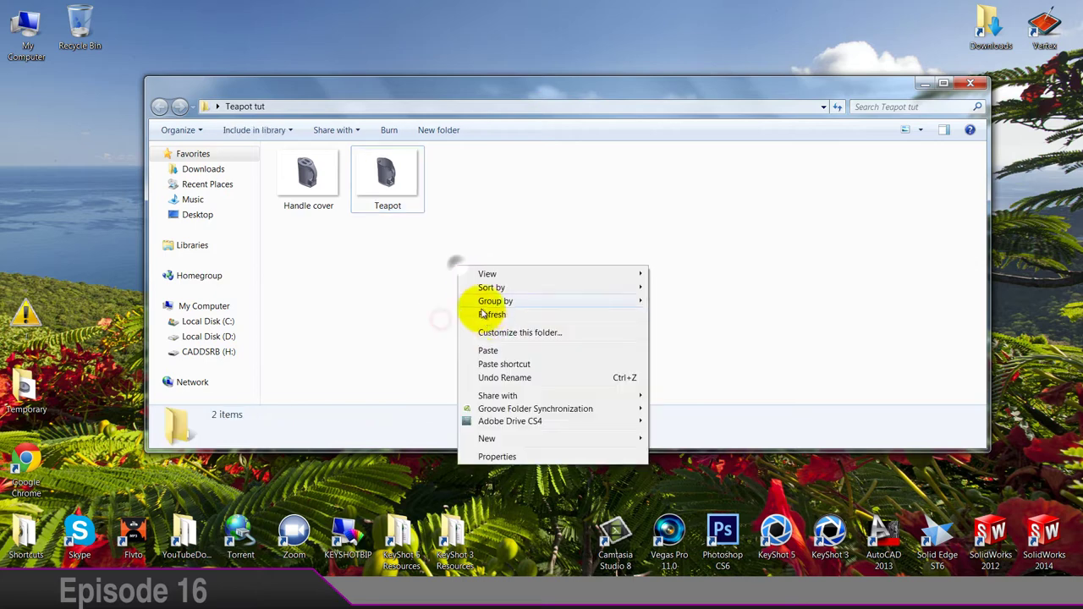
left_click(498, 351)
right_click(471, 302)
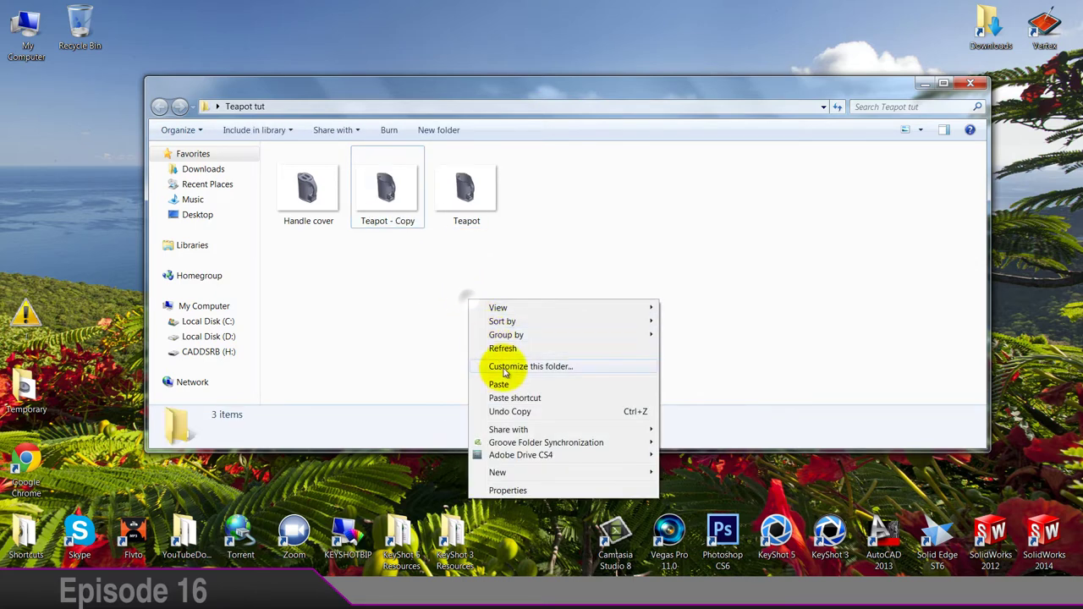
left_click(498, 383)
right_click(471, 282)
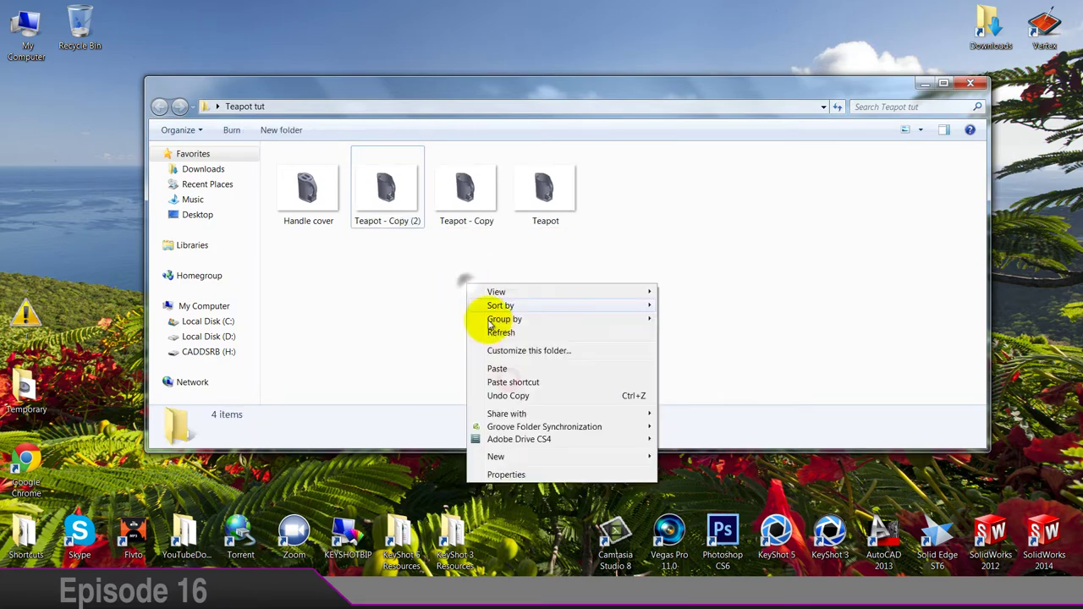
left_click(501, 367)
Step: Rename Teapot - Copy to 'Body R' and Teapot - Copy (2) to 'Body L'
left_click(528, 223)
right_click(529, 223)
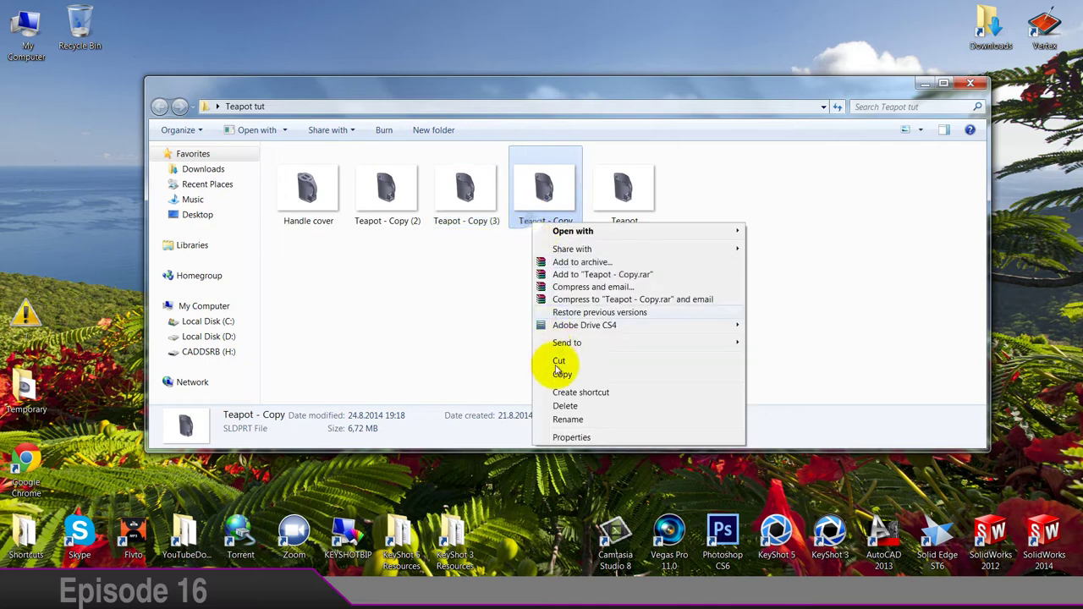
left_click(546, 416)
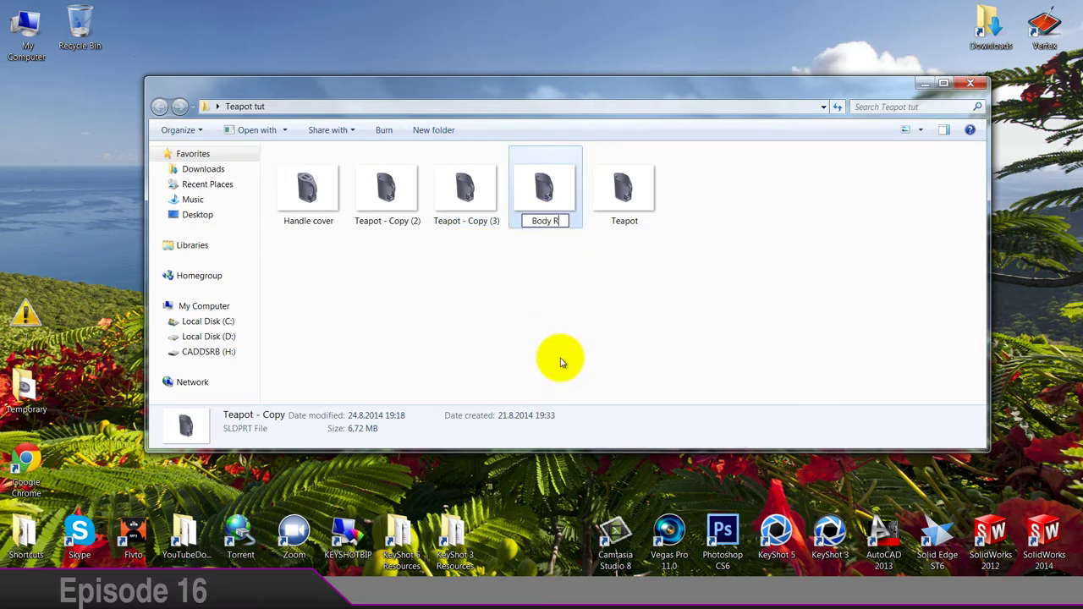
left_click(560, 362)
left_click(466, 181)
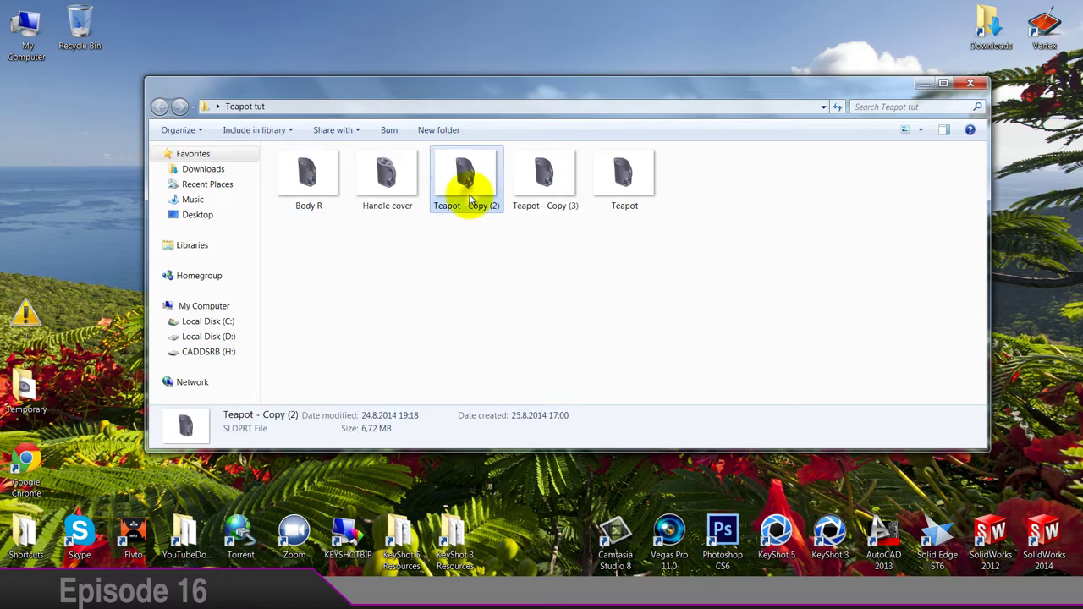
right_click(469, 194)
left_click(508, 392)
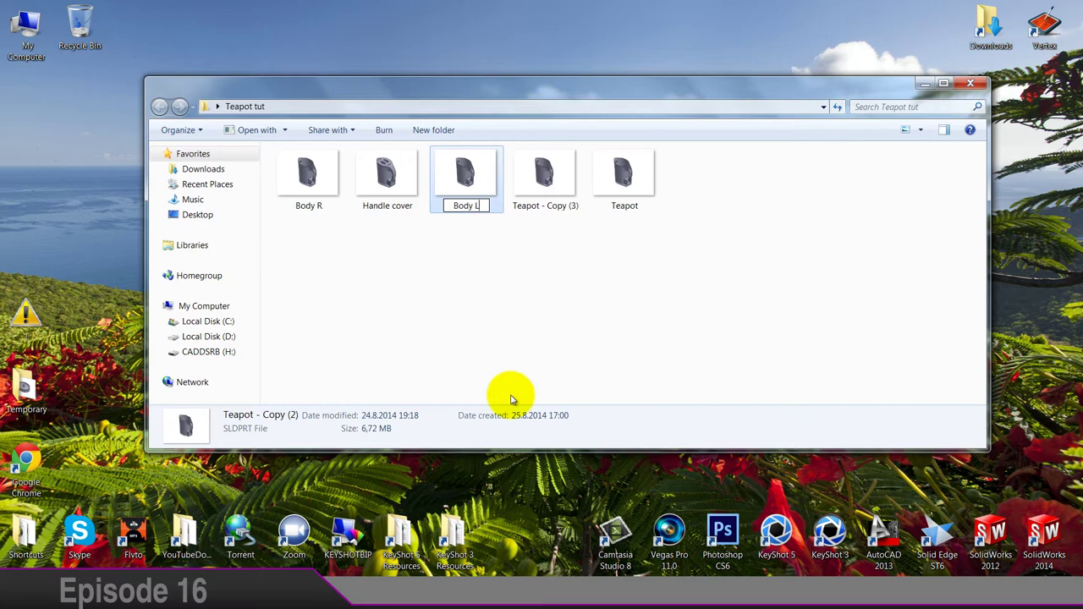
type("Body L")
key("Return")
Step: Rename Teapot - Copy (3) to 'Cable + heater'
left_click(542, 175)
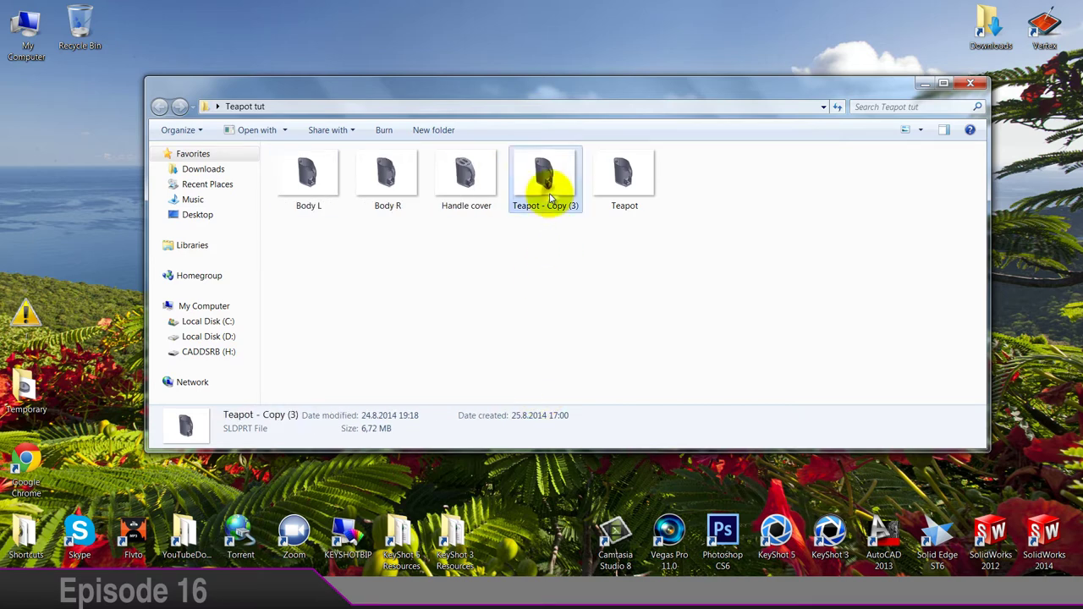
right_click(550, 195)
left_click(573, 392)
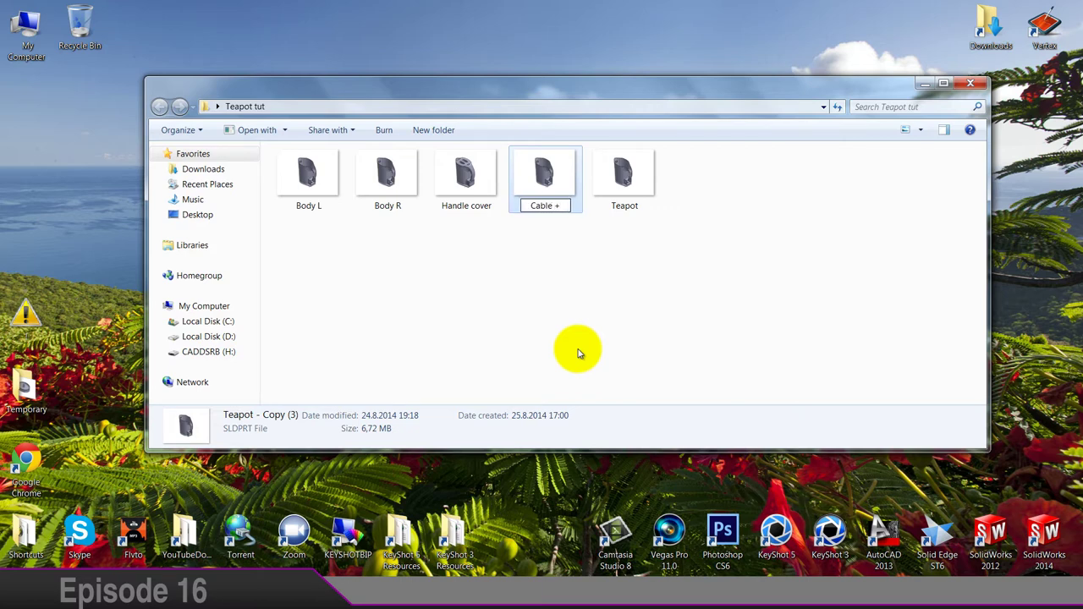
key("Return")
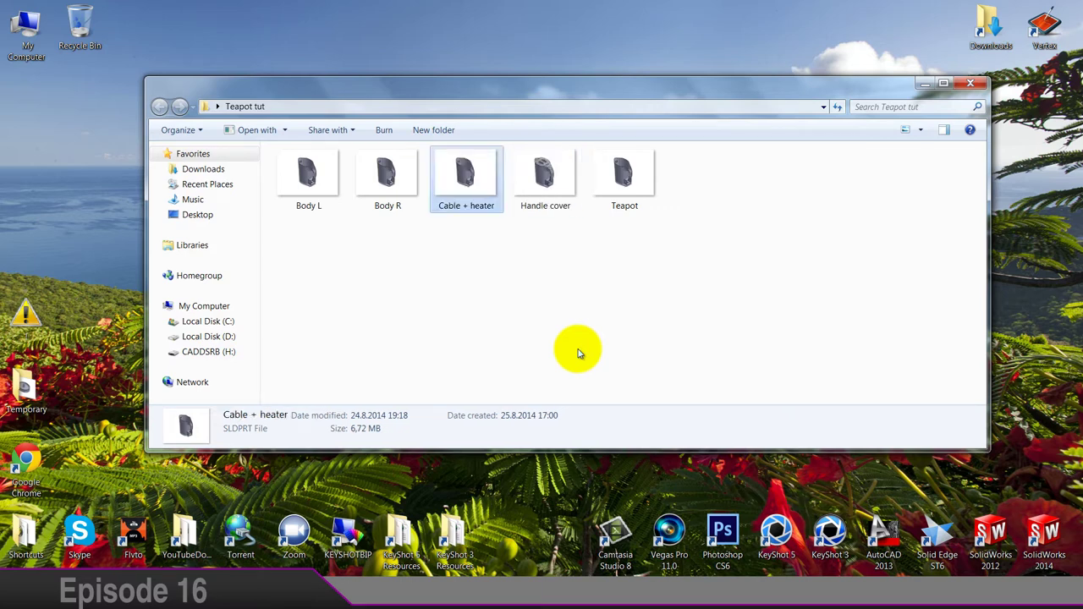
right_click(575, 324)
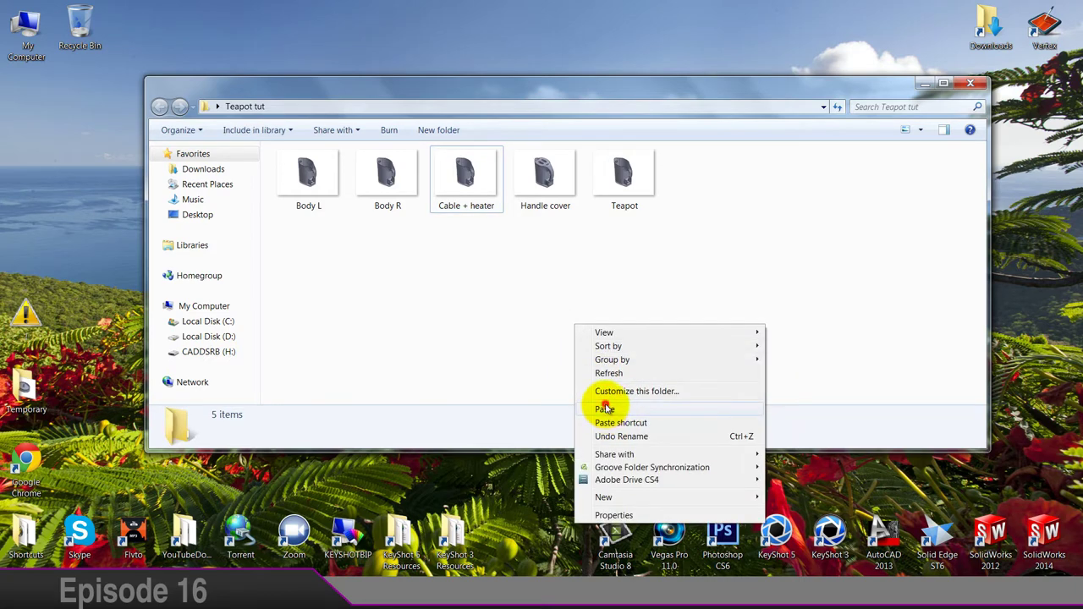
left_click(604, 406)
right_click(624, 188)
left_click(656, 396)
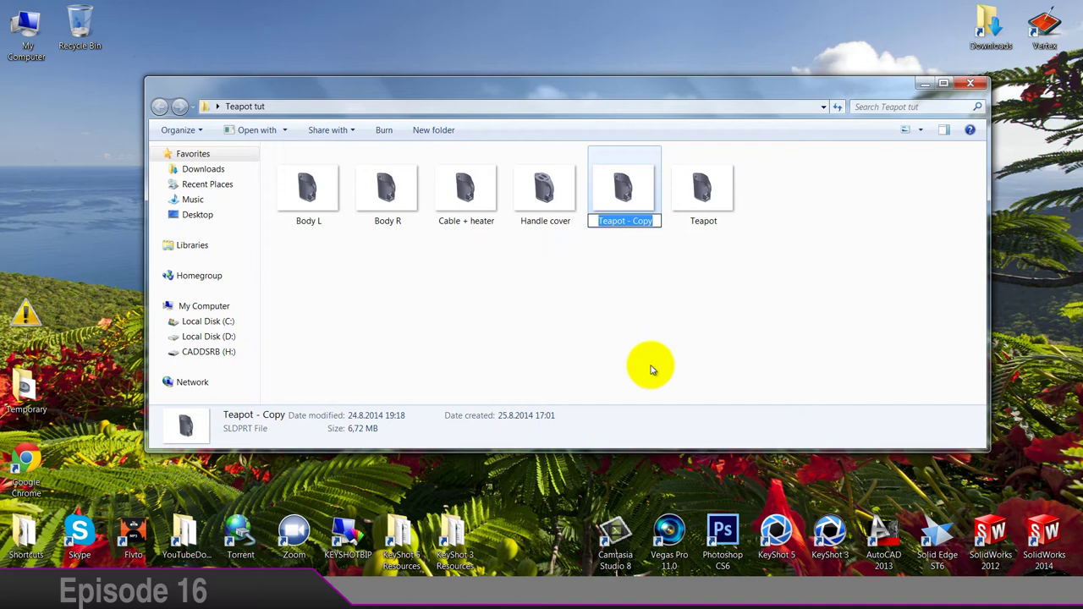
key("Return")
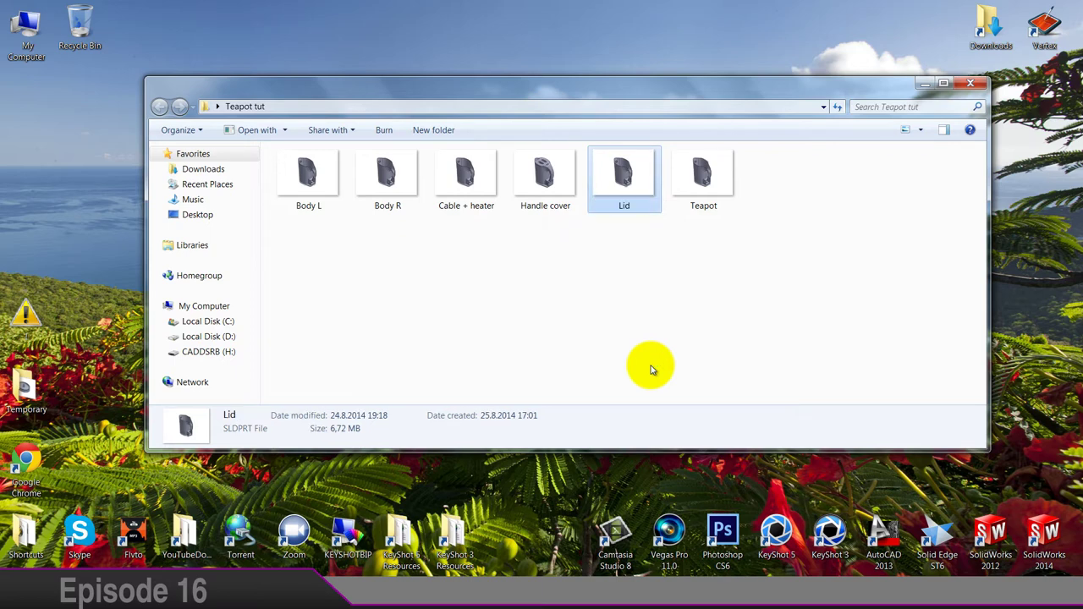
right_click(633, 307)
left_click(664, 391)
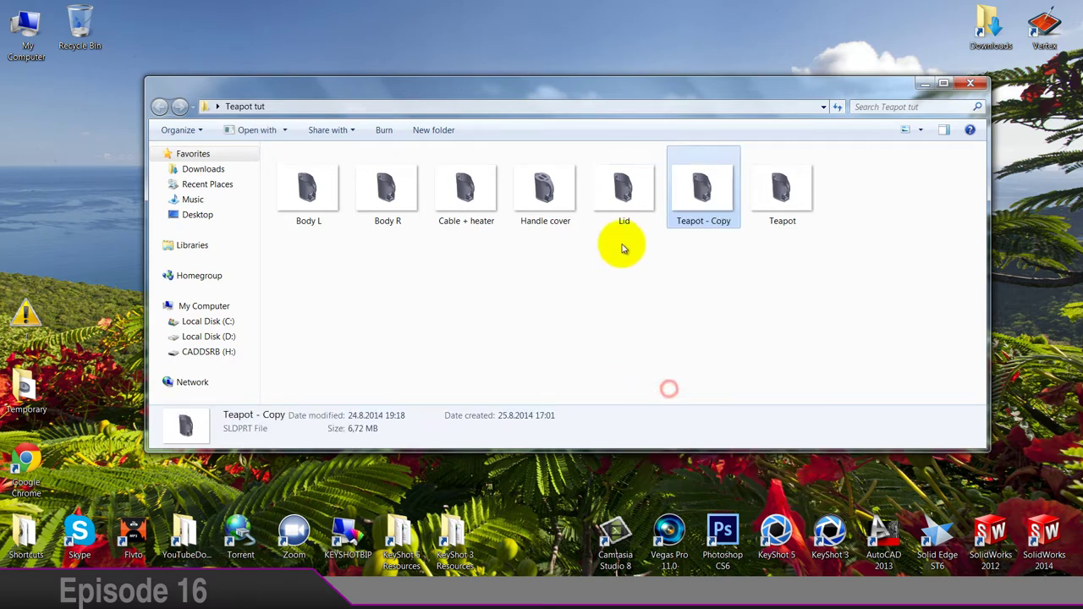
right_click(701, 188)
left_click(735, 409)
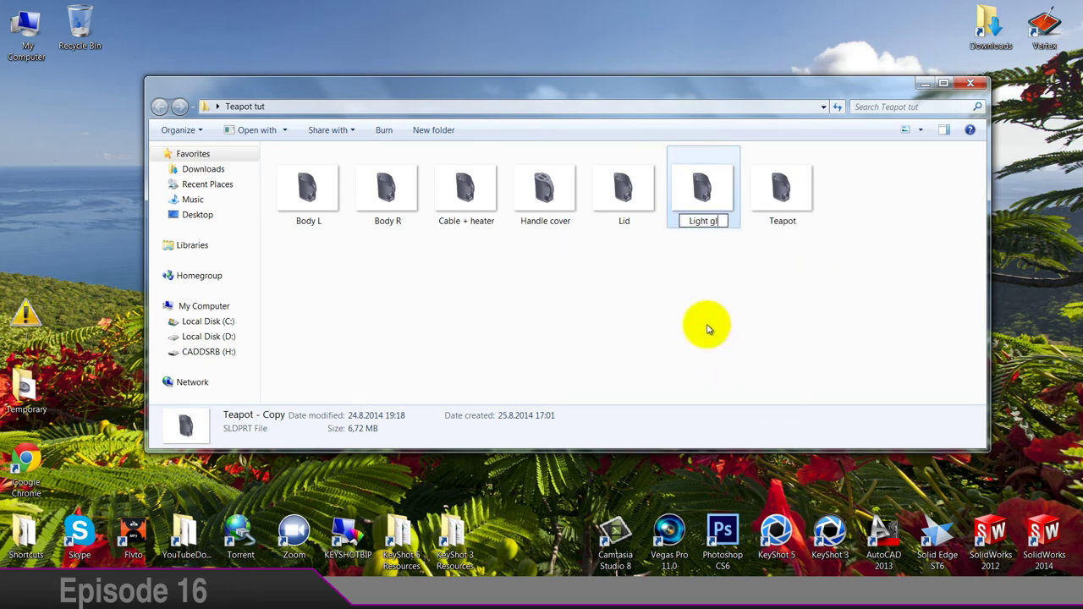
left_click(710, 329)
right_click(709, 329)
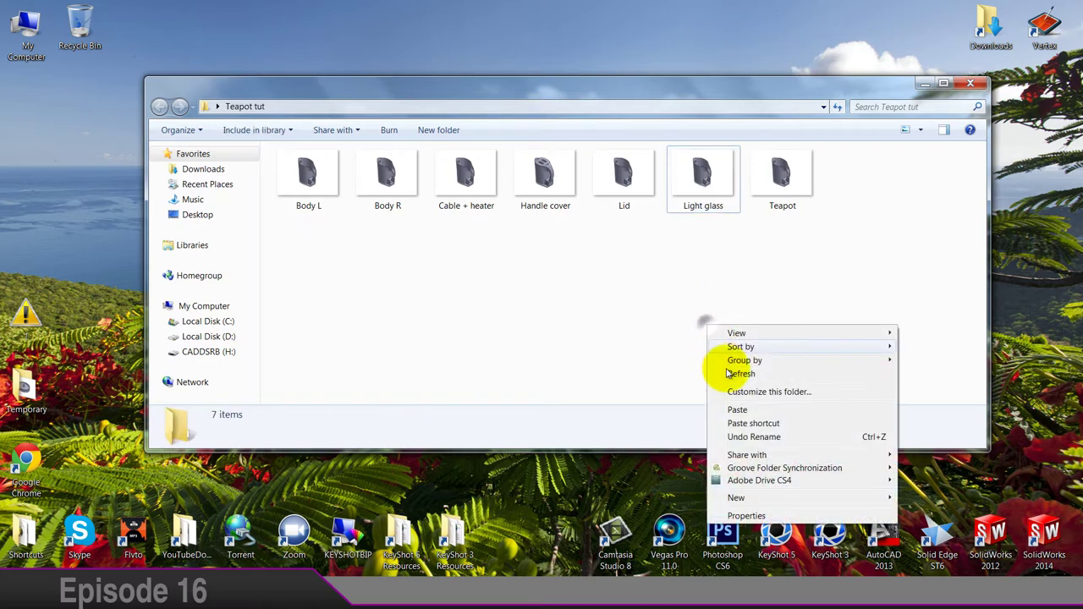
left_click(725, 410)
right_click(805, 198)
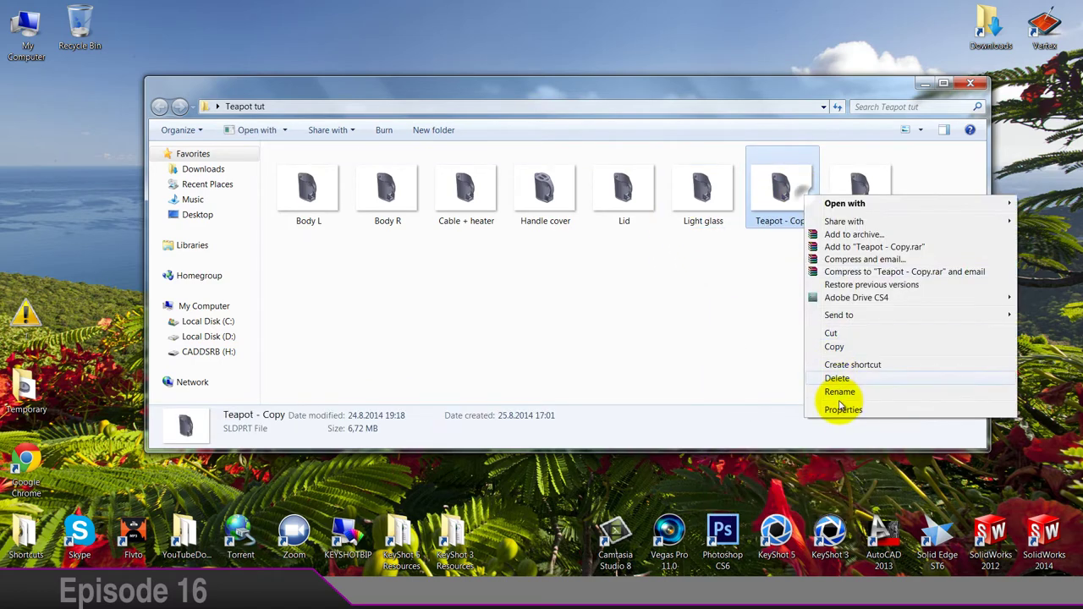
left_click(839, 392)
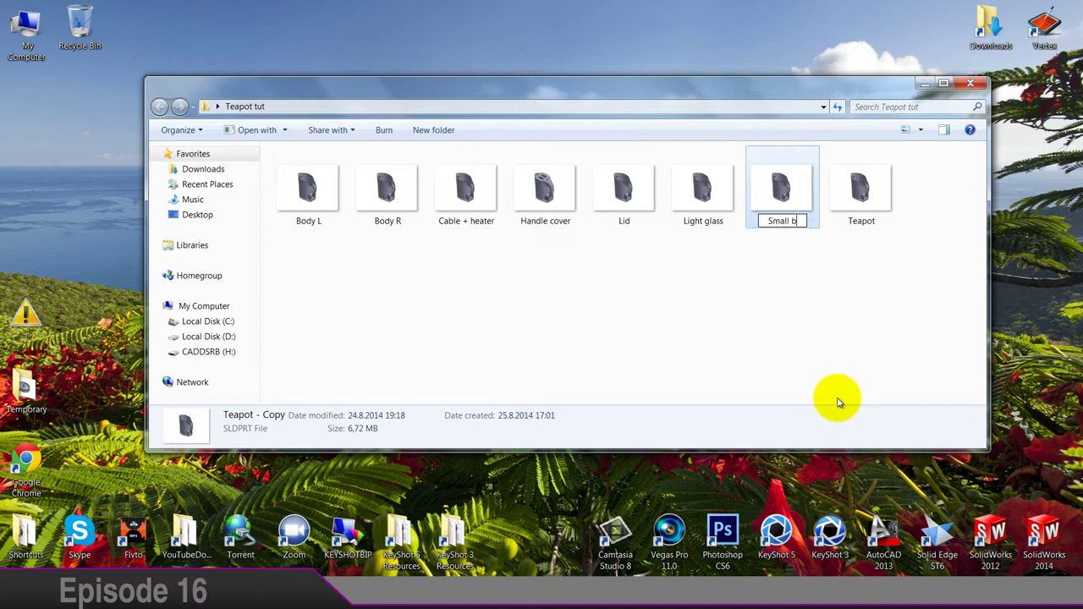
type("Small bracket")
key("Return")
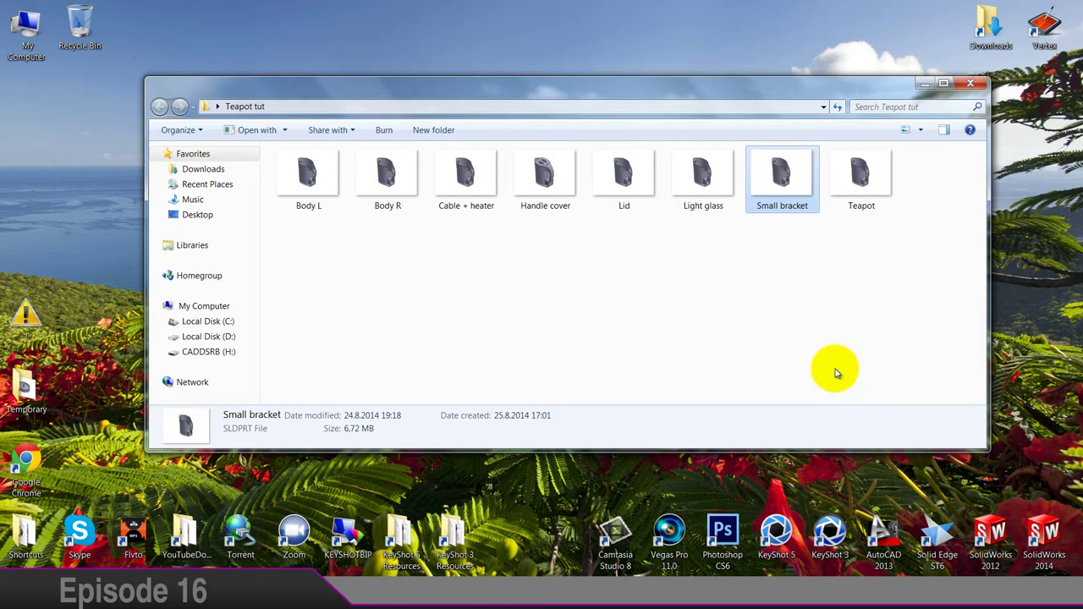
left_click(836, 373)
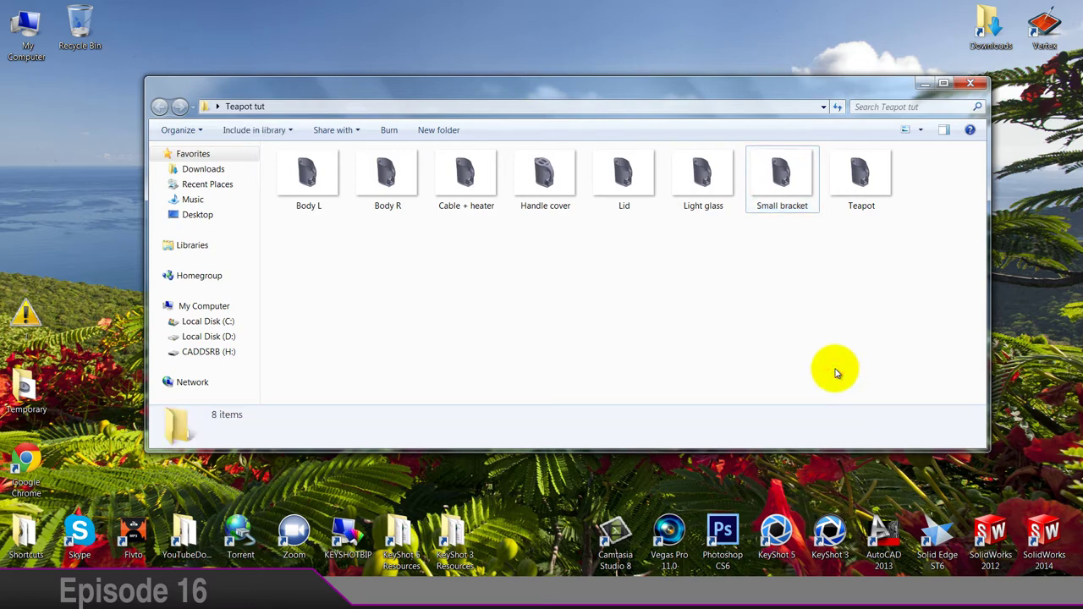
left_click(879, 188)
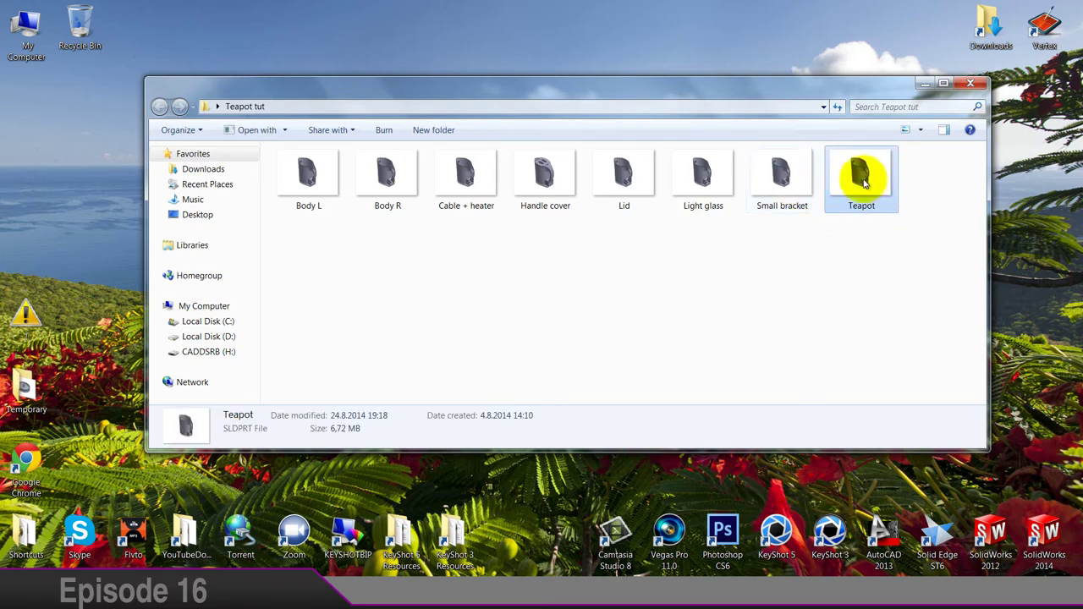
left_click(787, 187)
left_click(703, 182)
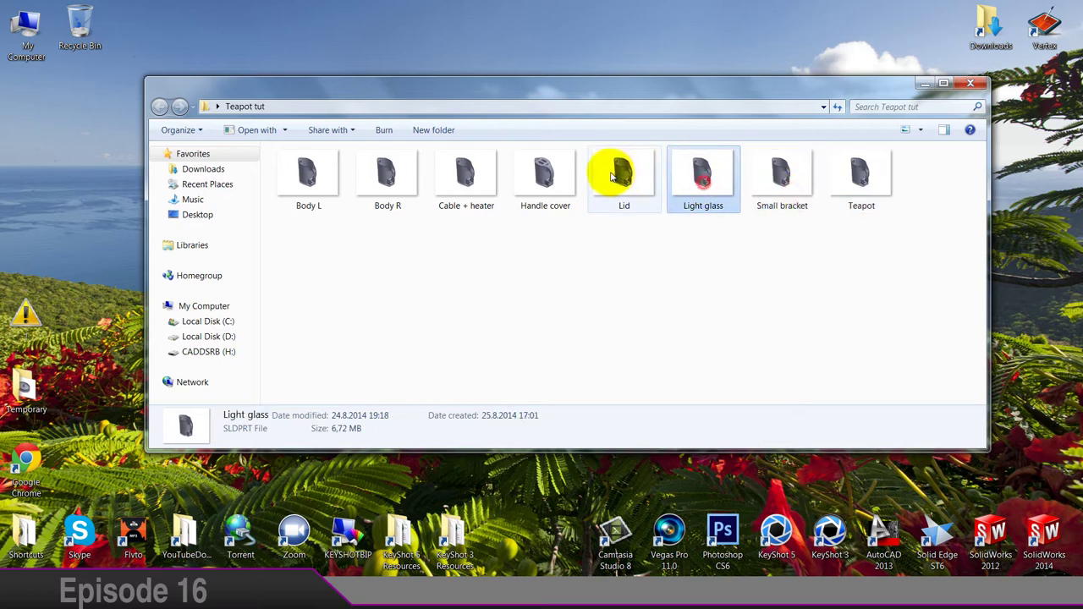
left_click(618, 173)
left_click(546, 176)
left_click(587, 300)
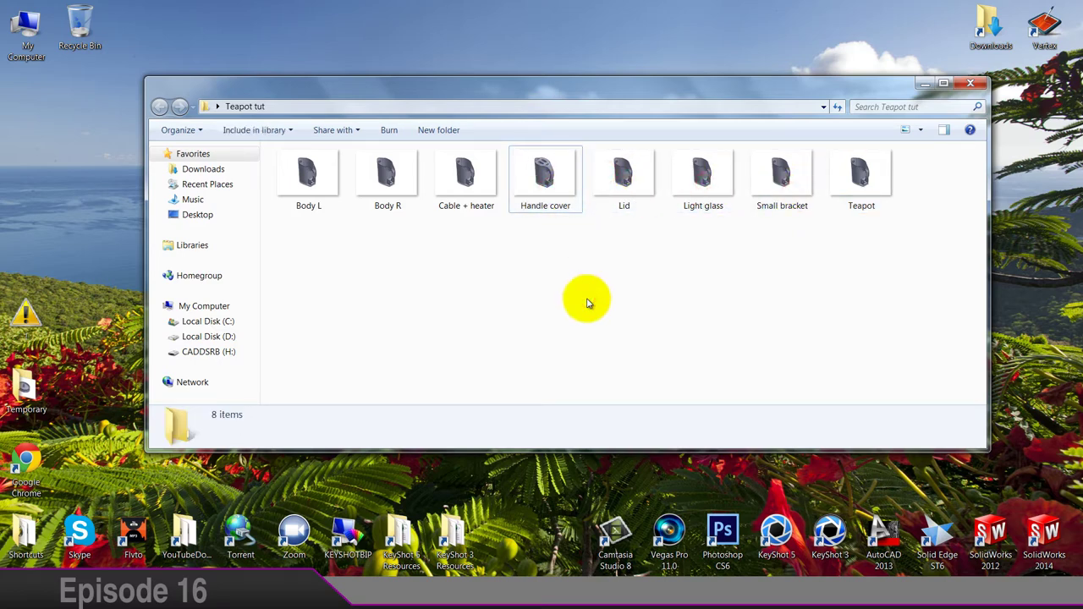
Step: Close the Teapot tut Explorer window and return to SolidWorks
left_click(970, 82)
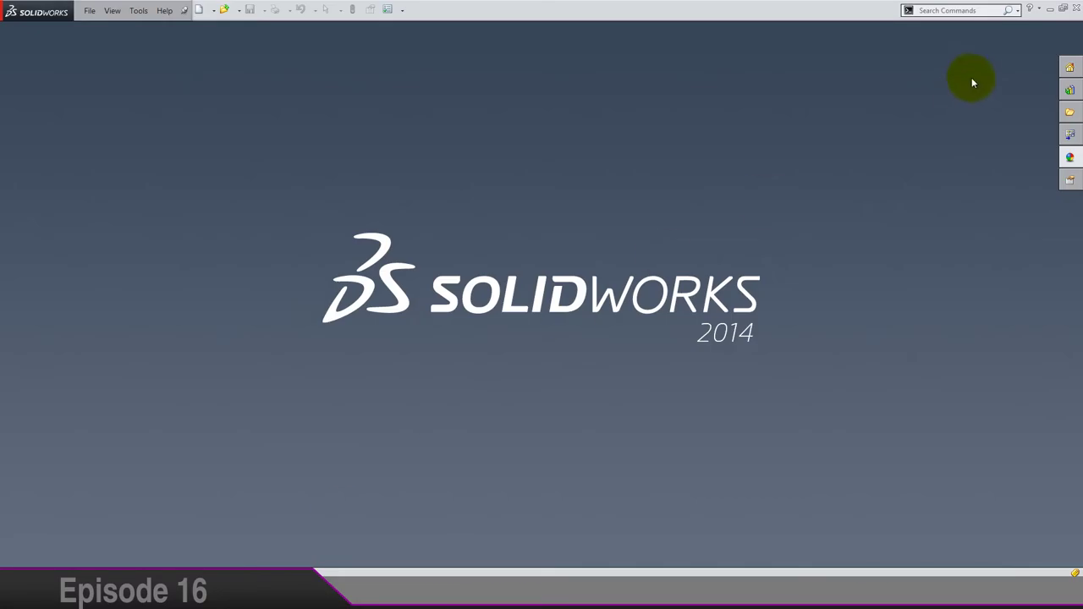
left_click(1046, 6)
left_click_drag(290, 314, 30, 246)
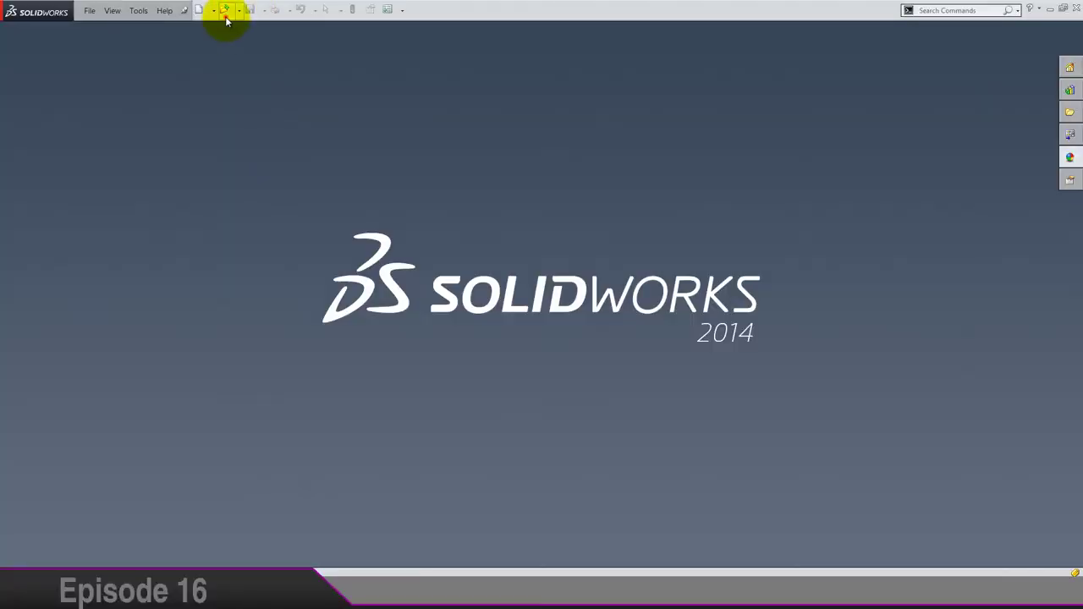
Step: Open Body L from Desktop > Teapot tut, browsing the files as large thumbnails
left_click(226, 15)
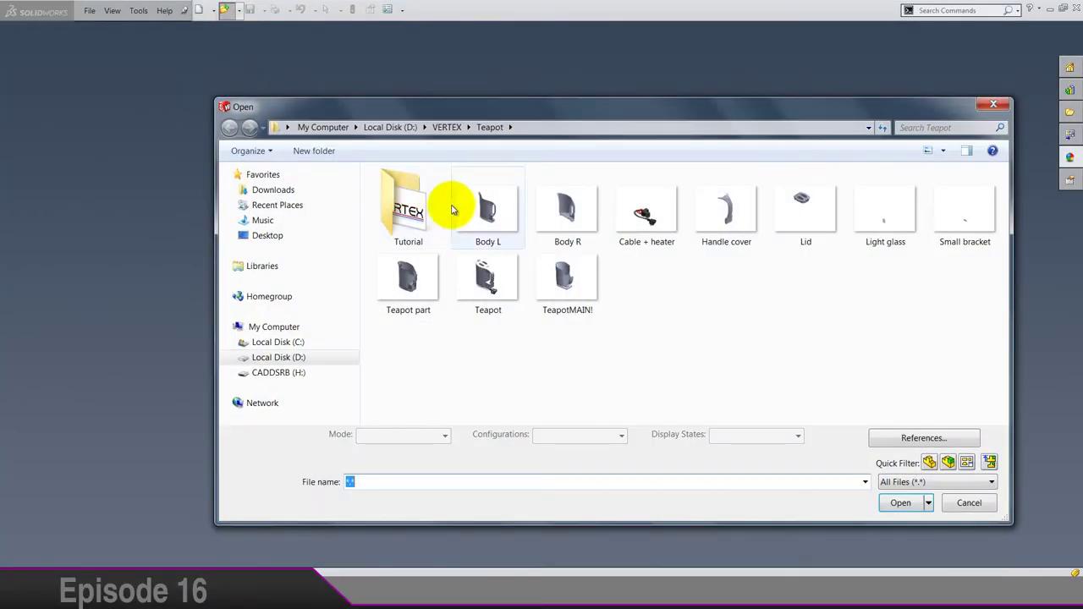
left_click(262, 235)
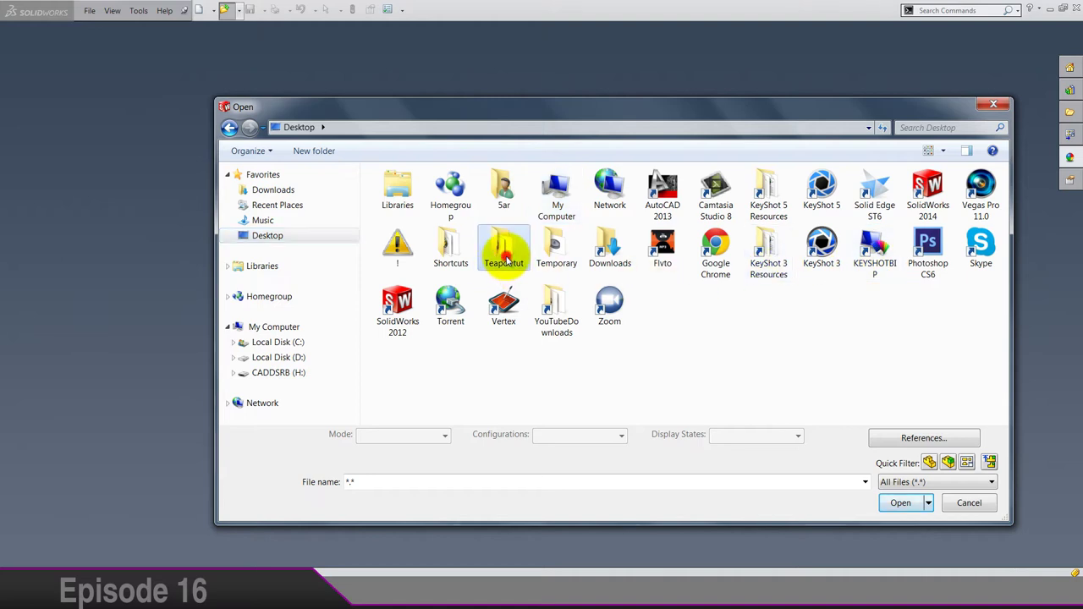
double_click(505, 251)
left_click(942, 151)
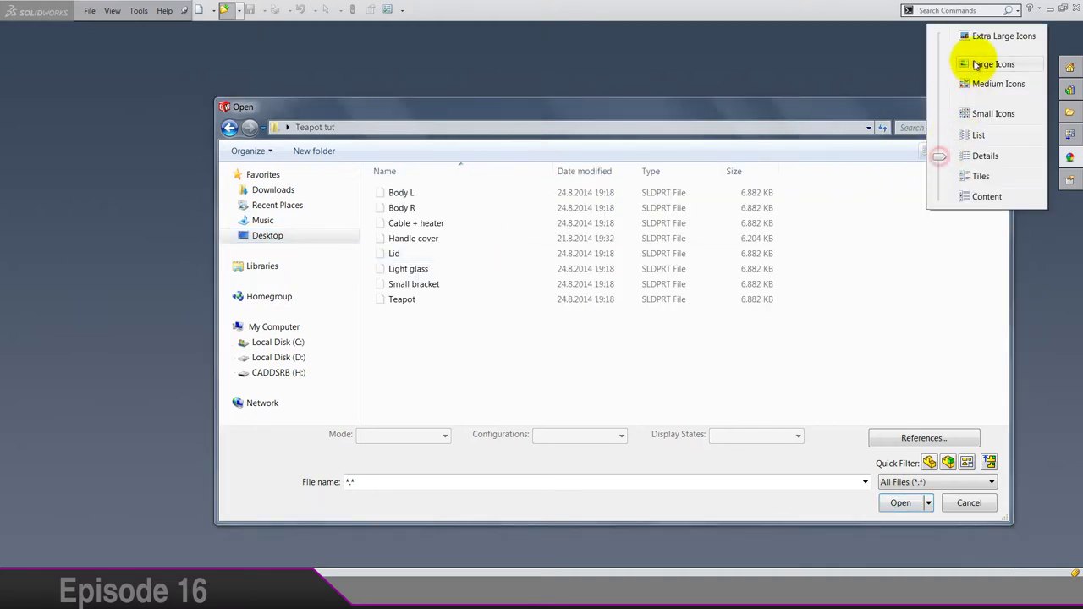
left_click(940, 66)
left_click(408, 207)
key("Return")
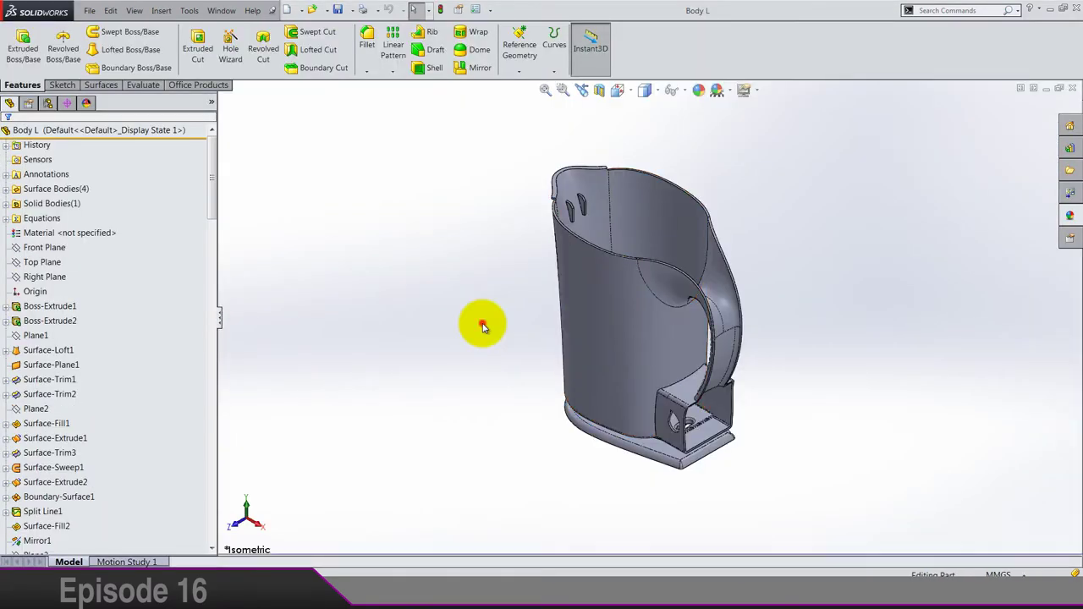
Step: Start a fillet on the edge beneath the bracket at Body L's base
middle_click_drag(483, 327, 708, 443)
scroll(580, 380, "down", 5)
scroll(398, 271, "down", 3)
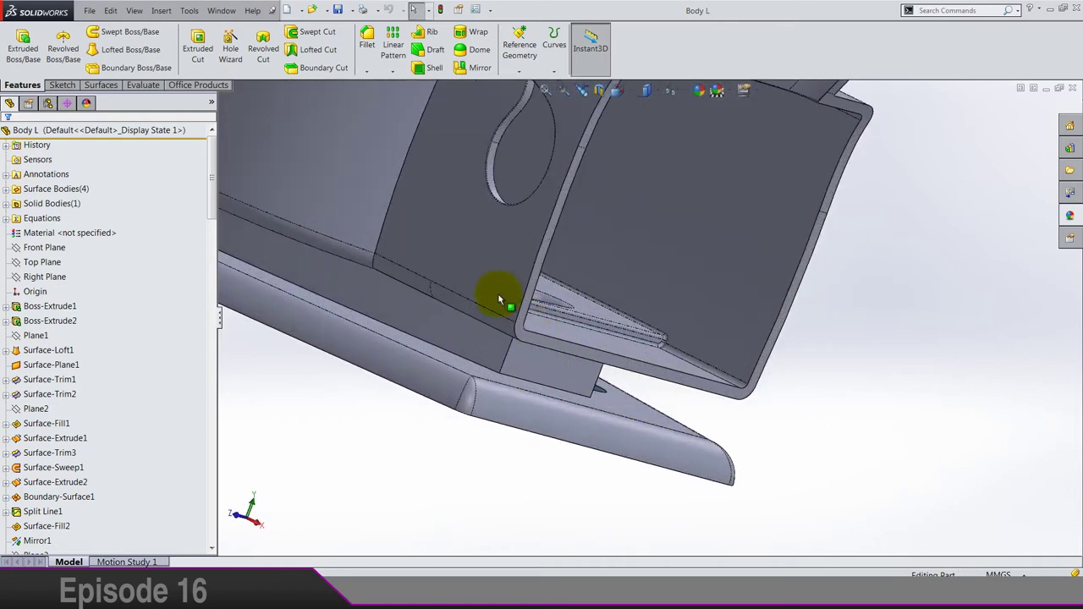
left_click(367, 40)
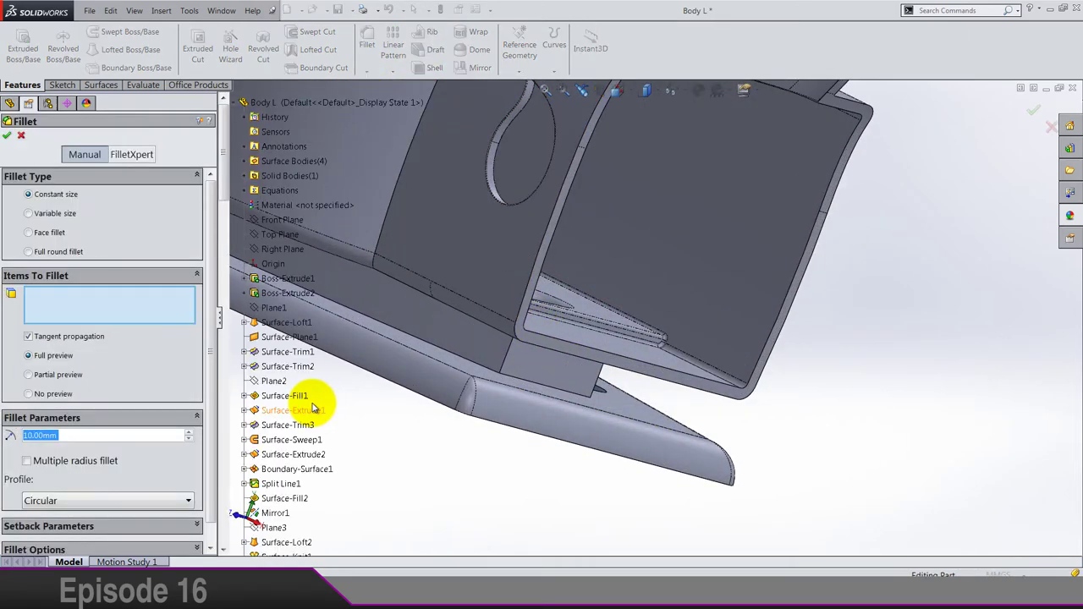
type("2")
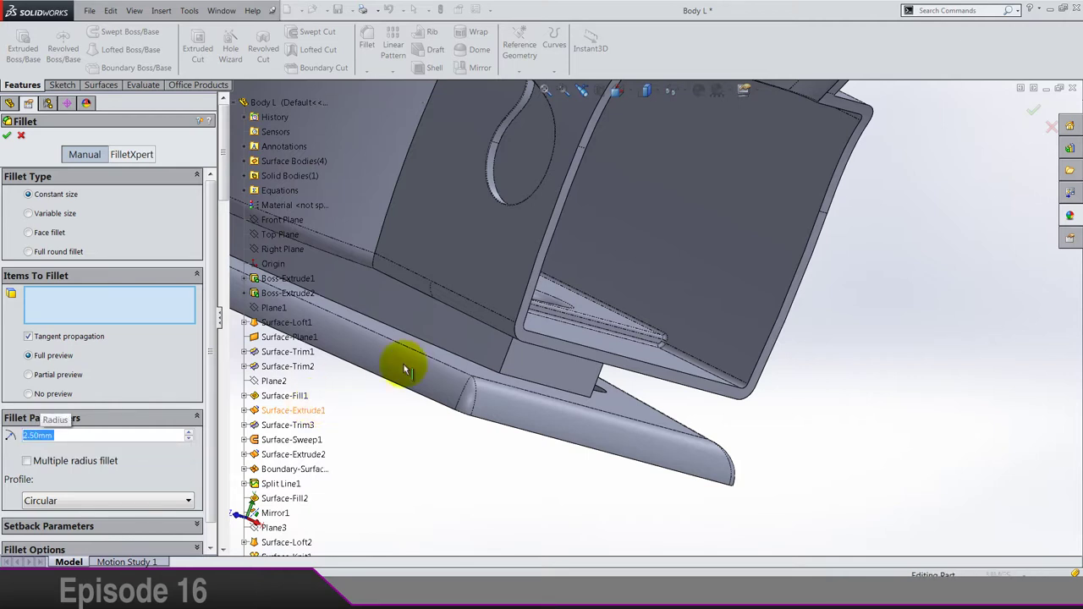
left_click(508, 354)
middle_click_drag(561, 474, 585, 515)
scroll(636, 350, "down", 3)
Step: Set the fillet radius to 3.5 mm and confirm the fillet
double_click(96, 434)
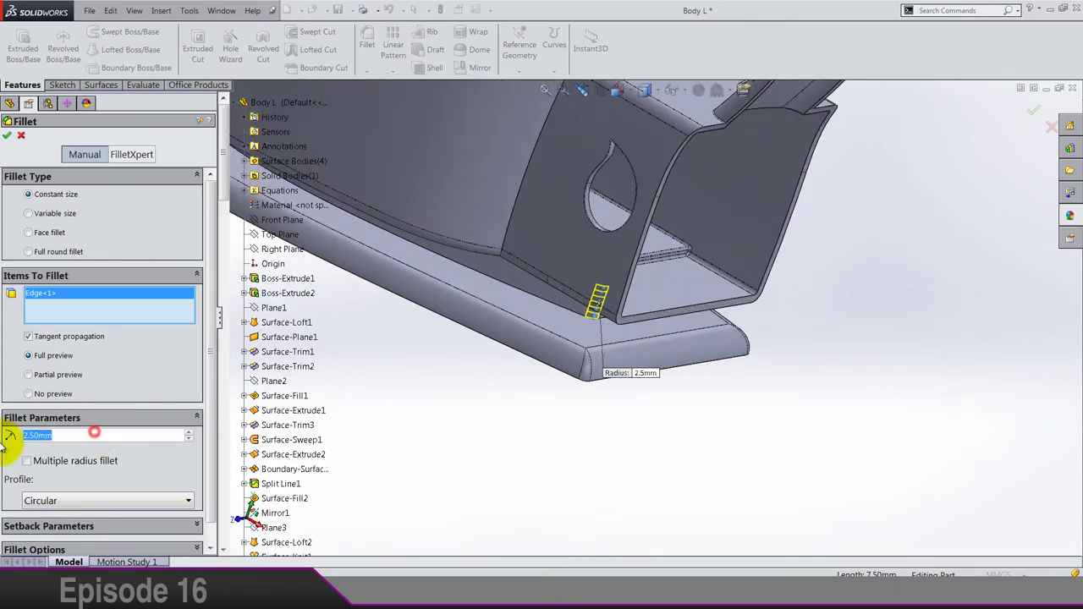
type("3.5")
key("Return")
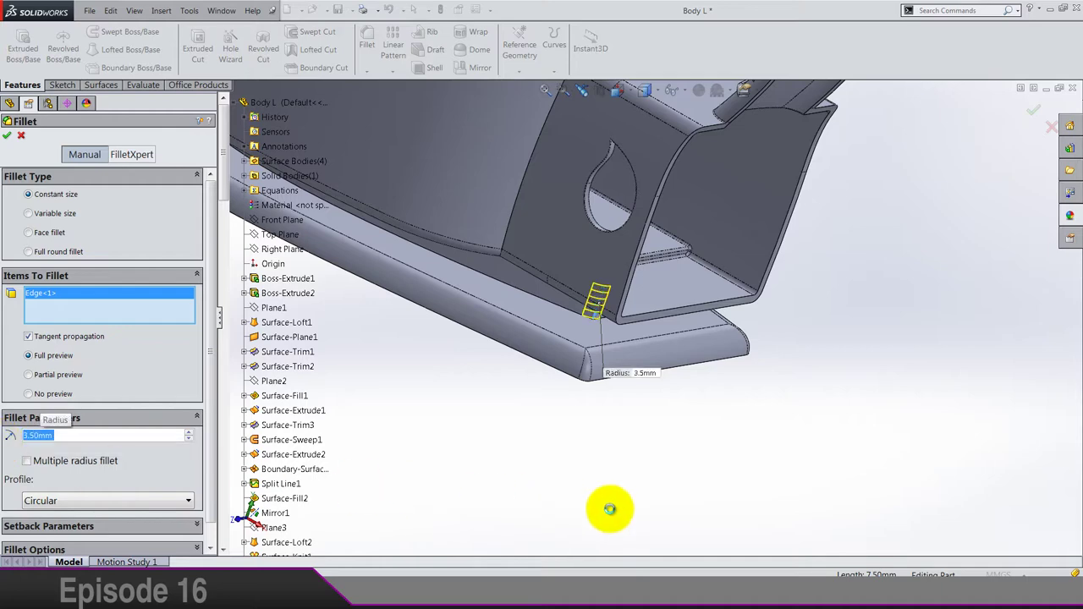
left_click(663, 467)
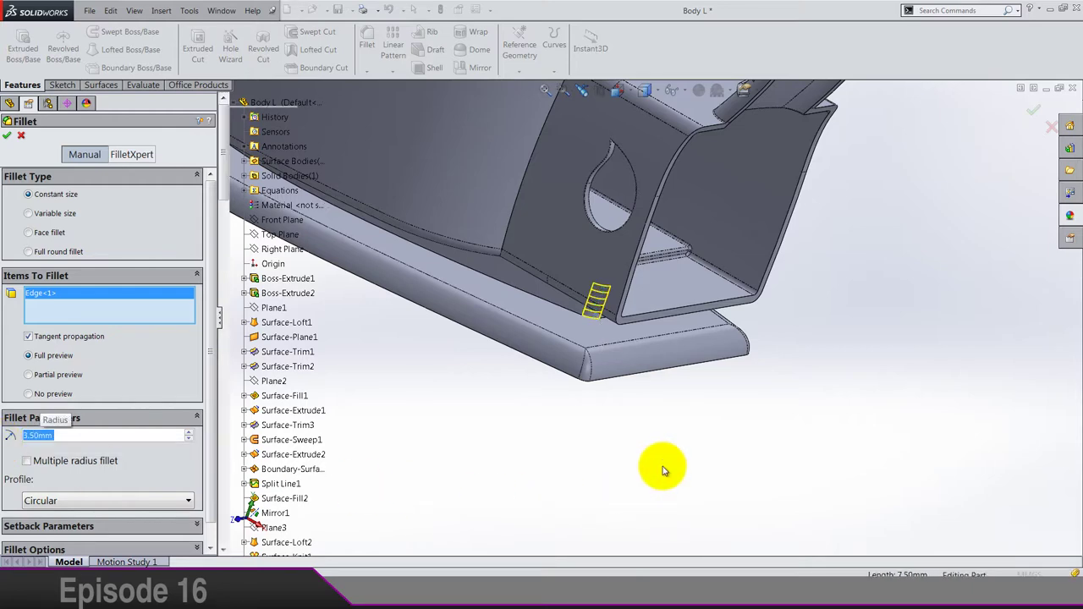
key("Return")
middle_click_drag(662, 466, 716, 358)
Step: Cut Body L with the Front Plane, reversing direction to keep the other half shell
scroll(668, 385, "down", 4)
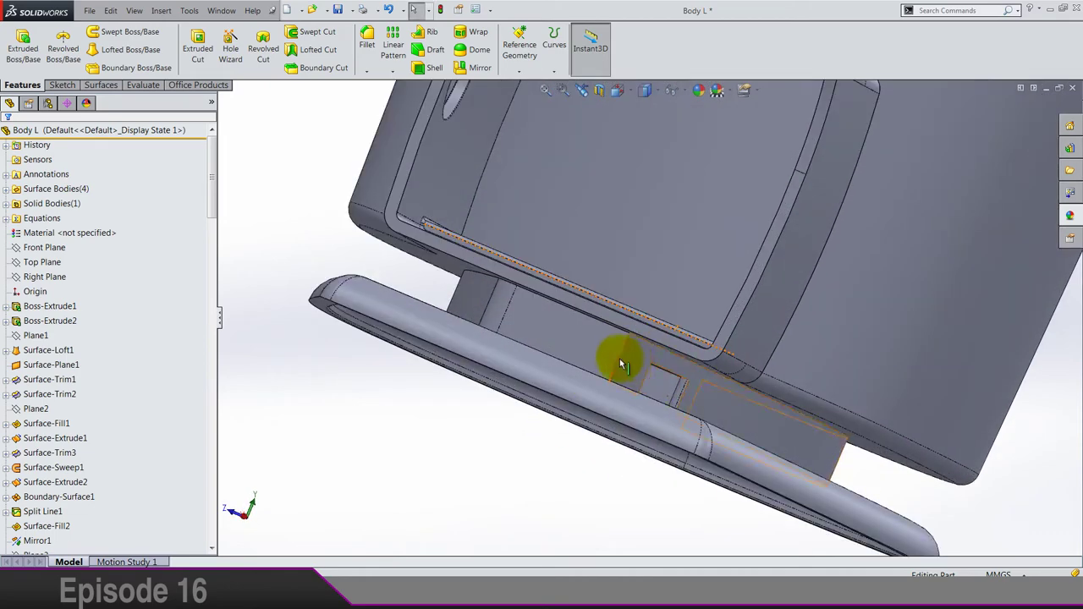
scroll(489, 406, "up", 5)
middle_click_drag(488, 407, 622, 461)
left_click(46, 248)
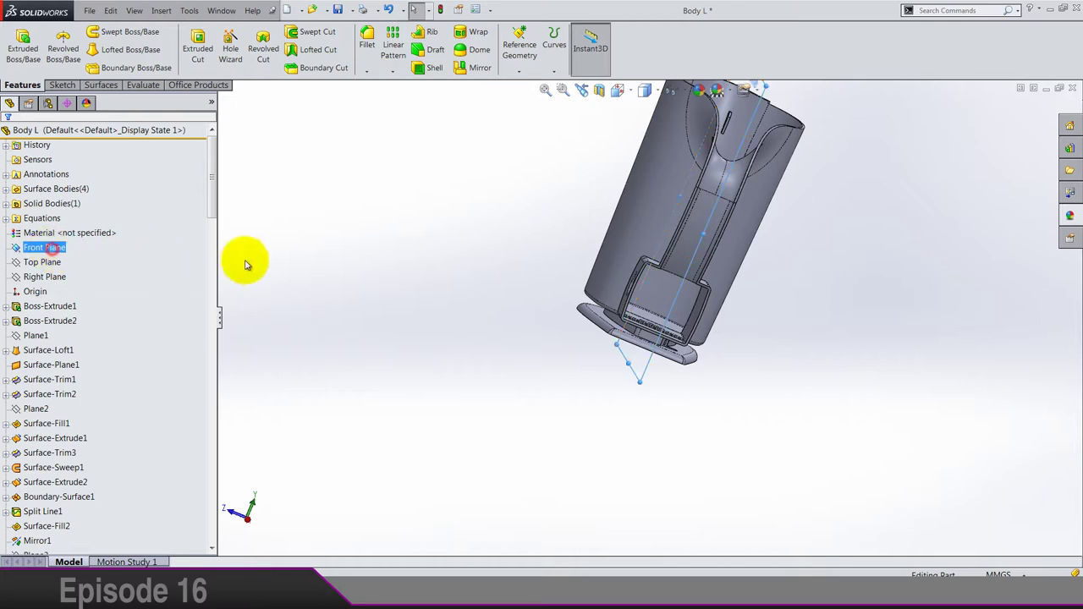
left_click(99, 85)
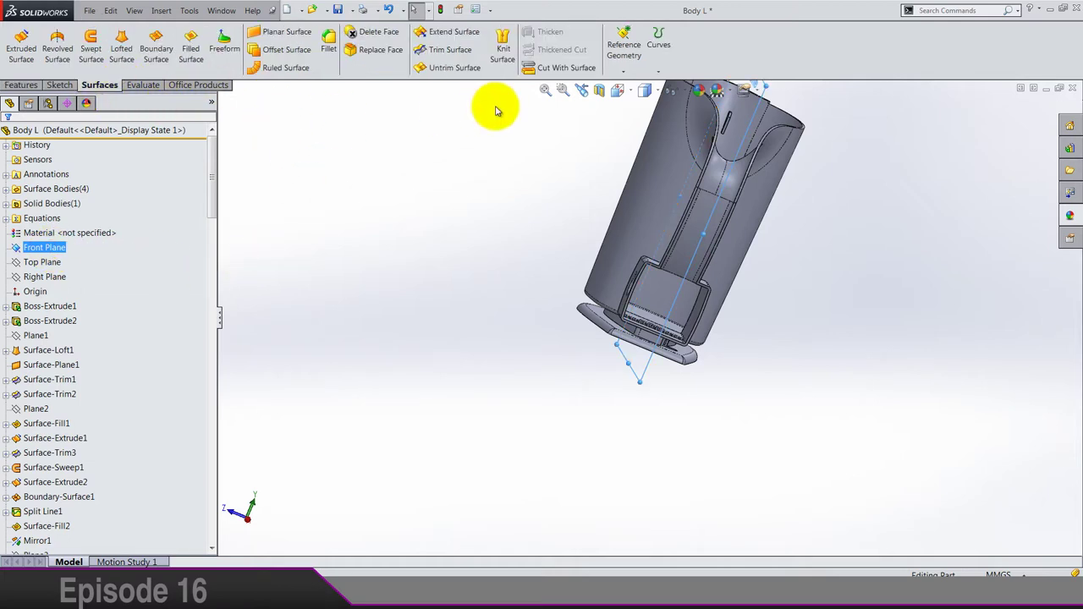
left_click(562, 67)
middle_click_drag(491, 249, 657, 270)
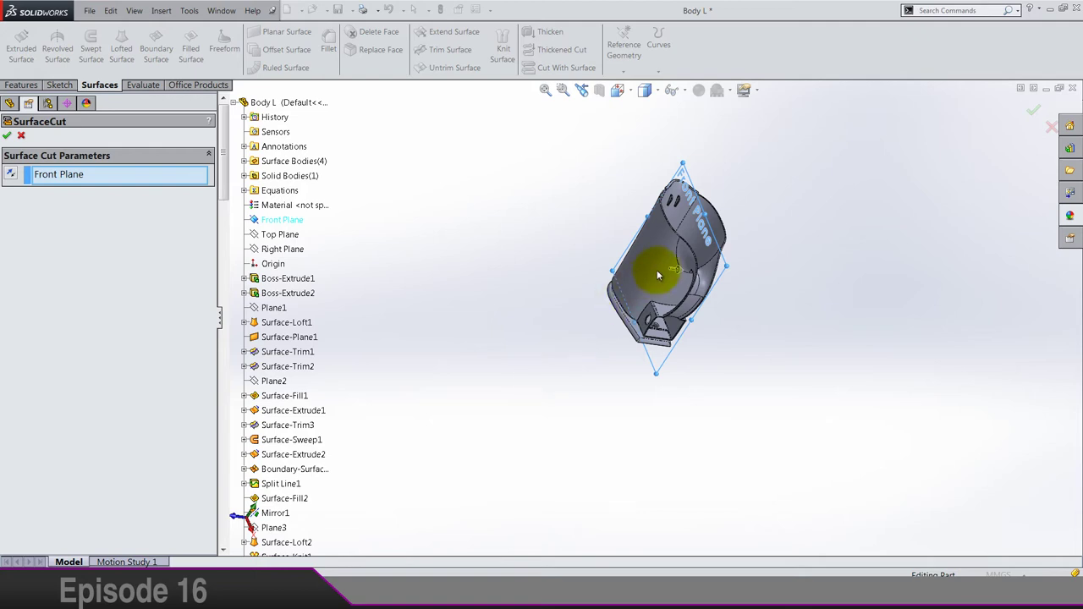
left_click(11, 176)
middle_click_drag(585, 275, 863, 263)
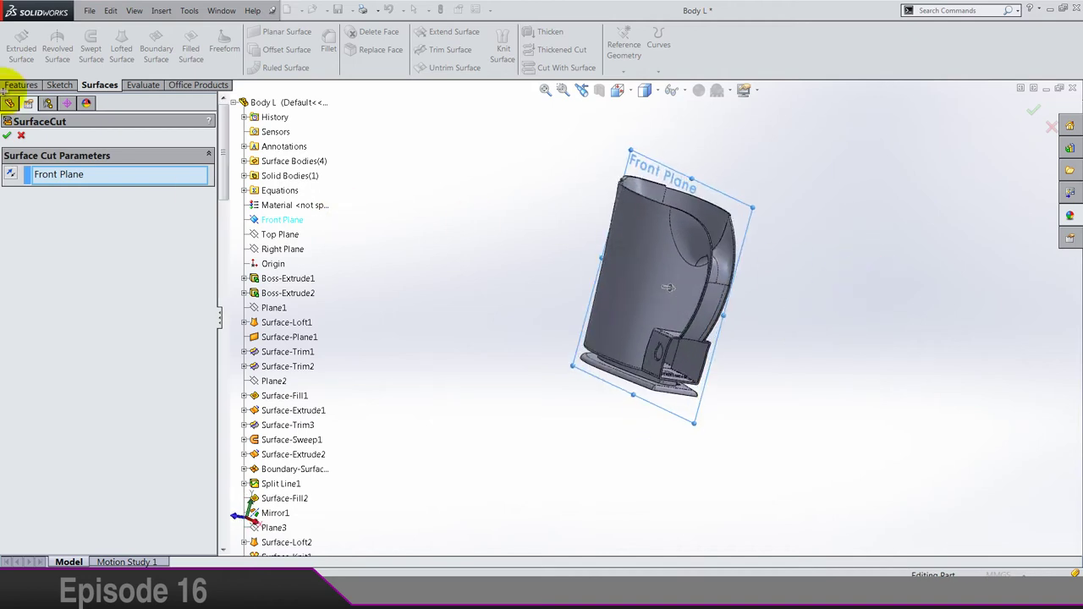
left_click(6, 135)
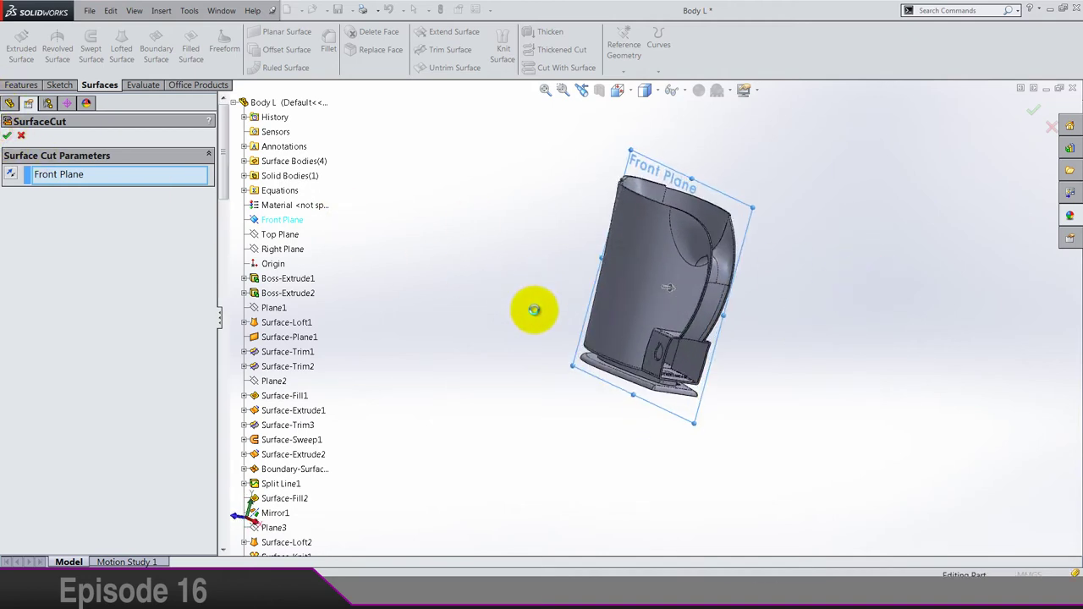
Step: Inspect the half shell and set the view to Isometric
middle_click_drag(648, 285, 575, 399)
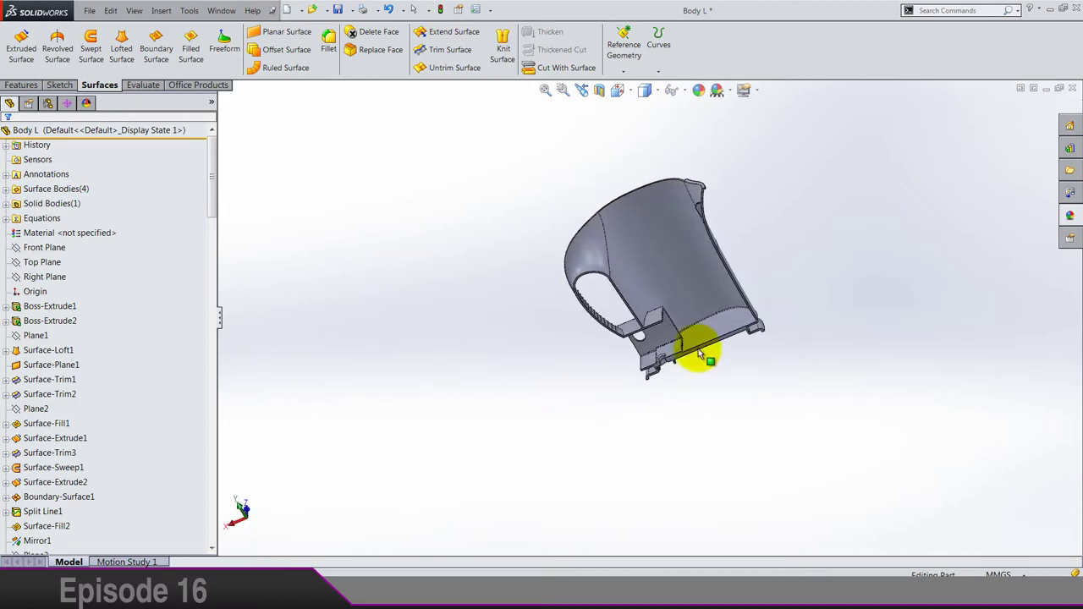
scroll(700, 354, "down", 10)
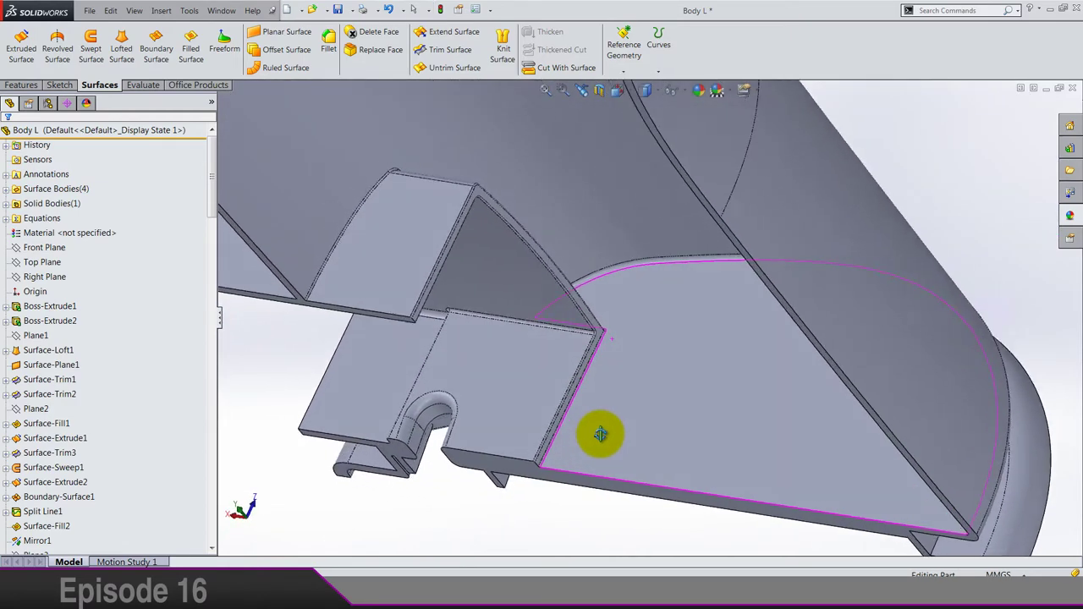
middle_click_drag(607, 410, 622, 82)
left_click(617, 89)
left_click(694, 126)
left_click(22, 85)
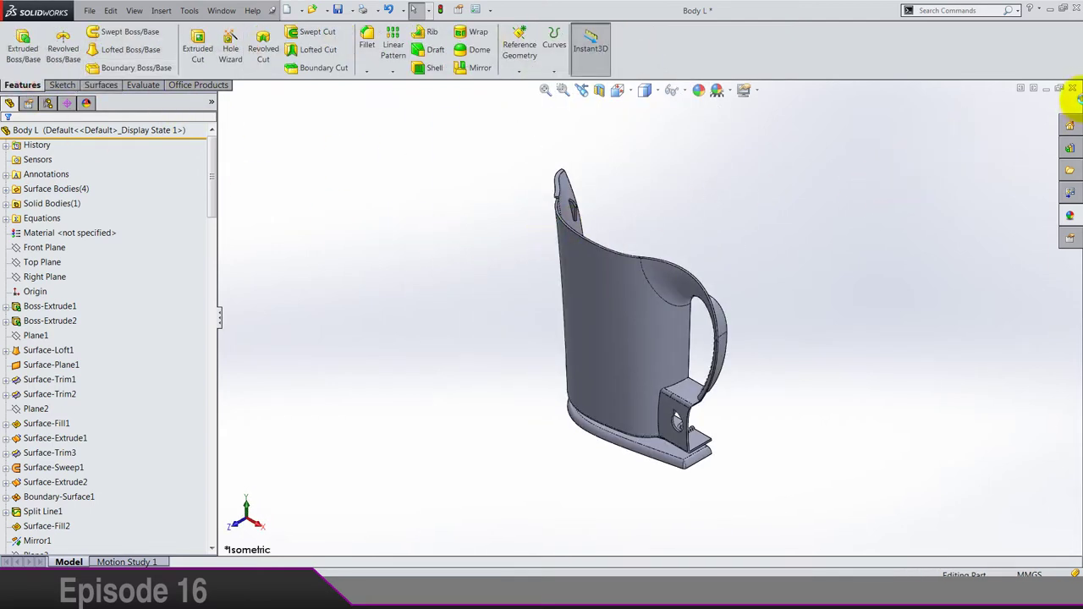
Step: Close Body L and open the Body R part
left_click(1073, 90)
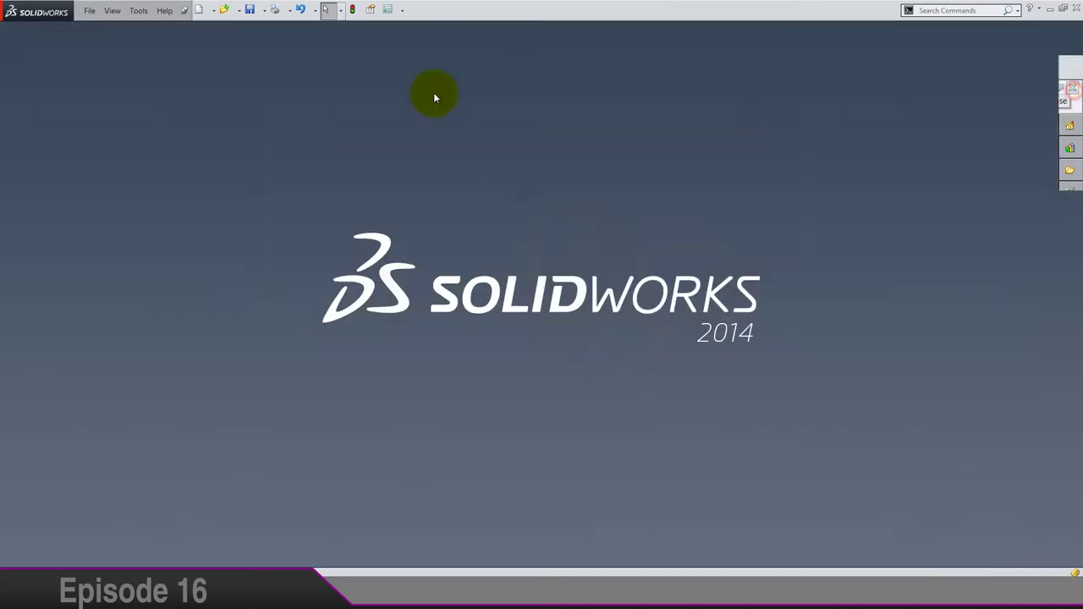
left_click(222, 12)
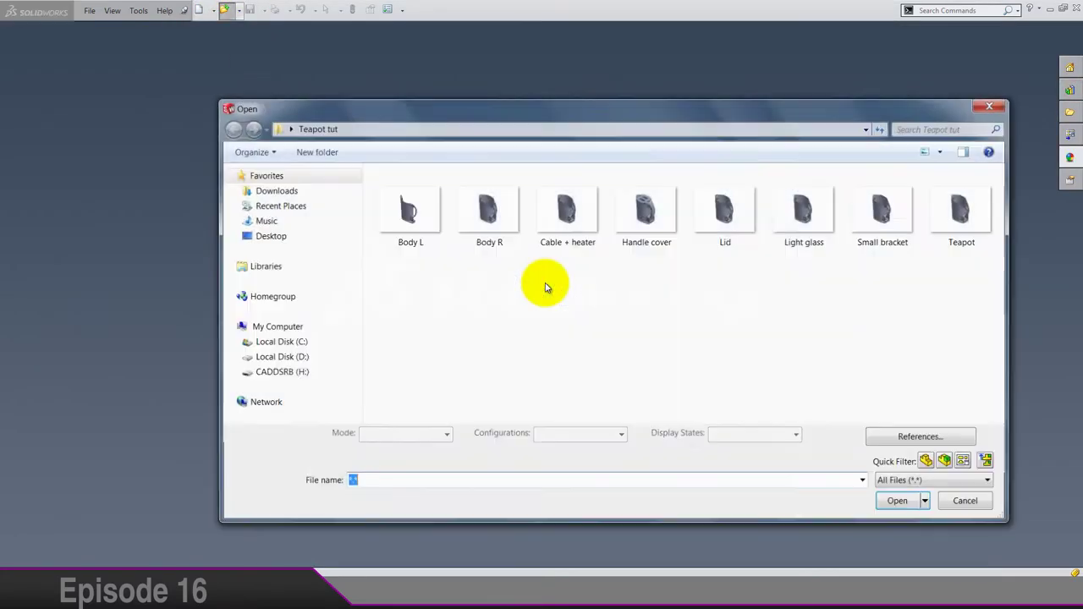
left_click(488, 215)
key("Return")
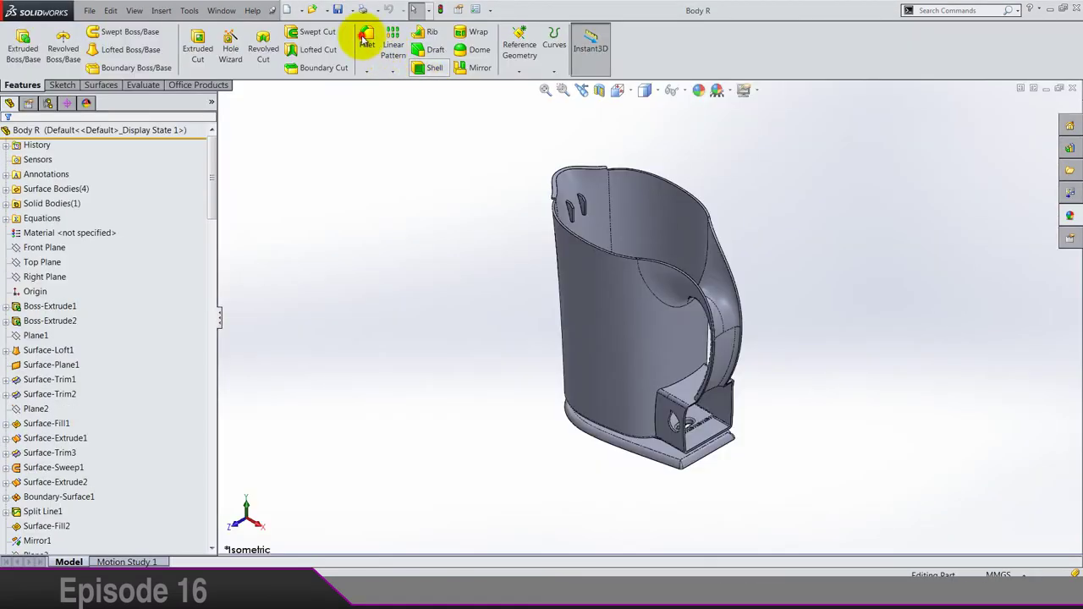
Step: Fillet the edge beneath Body R's base bracket with a 3.5 mm radius
left_click(366, 38)
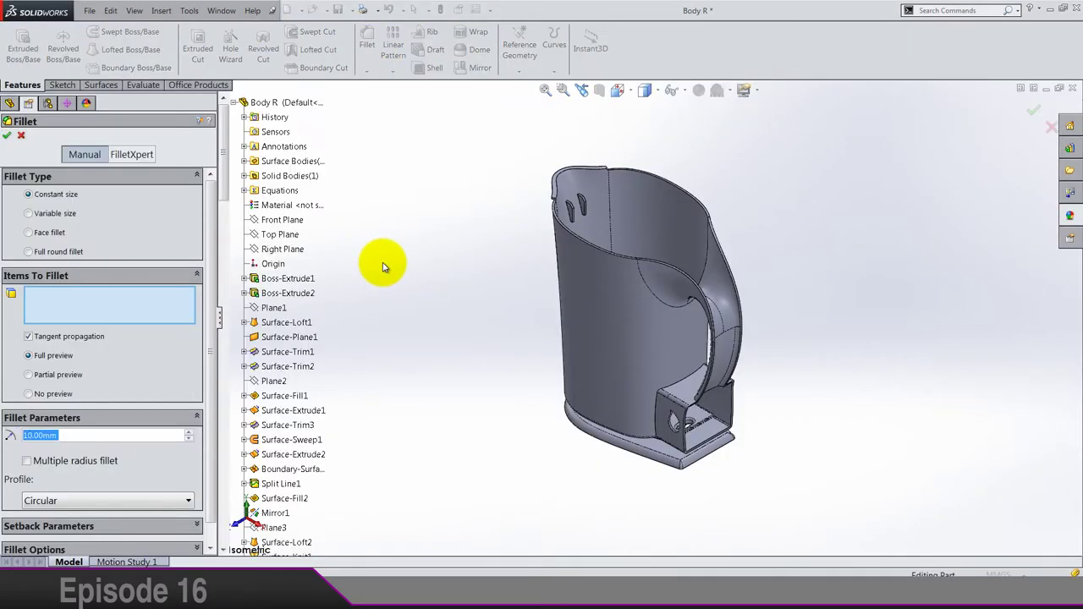
type("3.5")
key("Return")
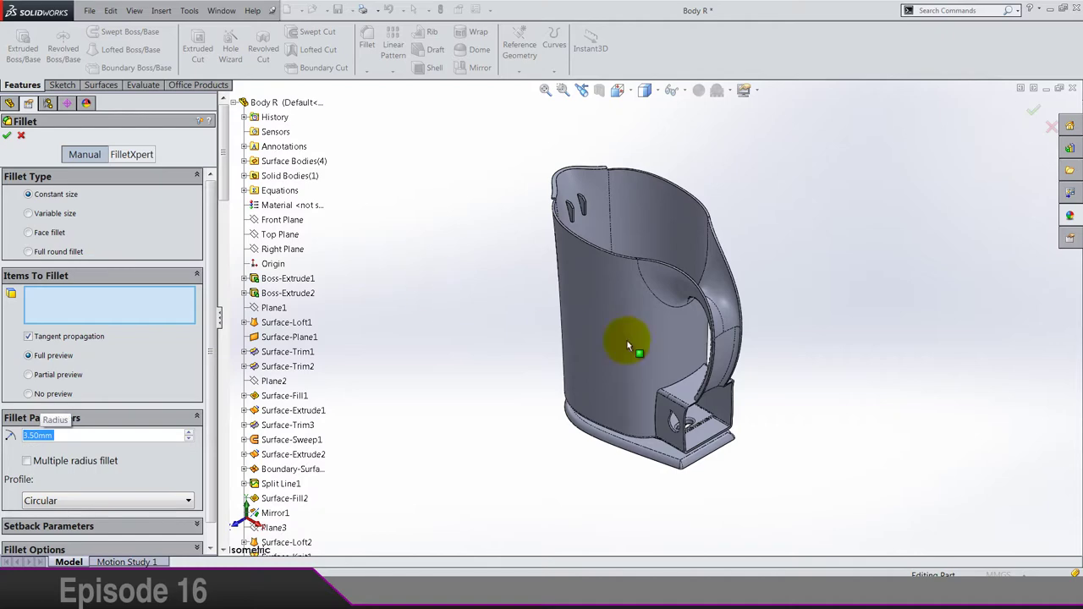
middle_click_drag(756, 310, 694, 358)
scroll(685, 368, "down", 6)
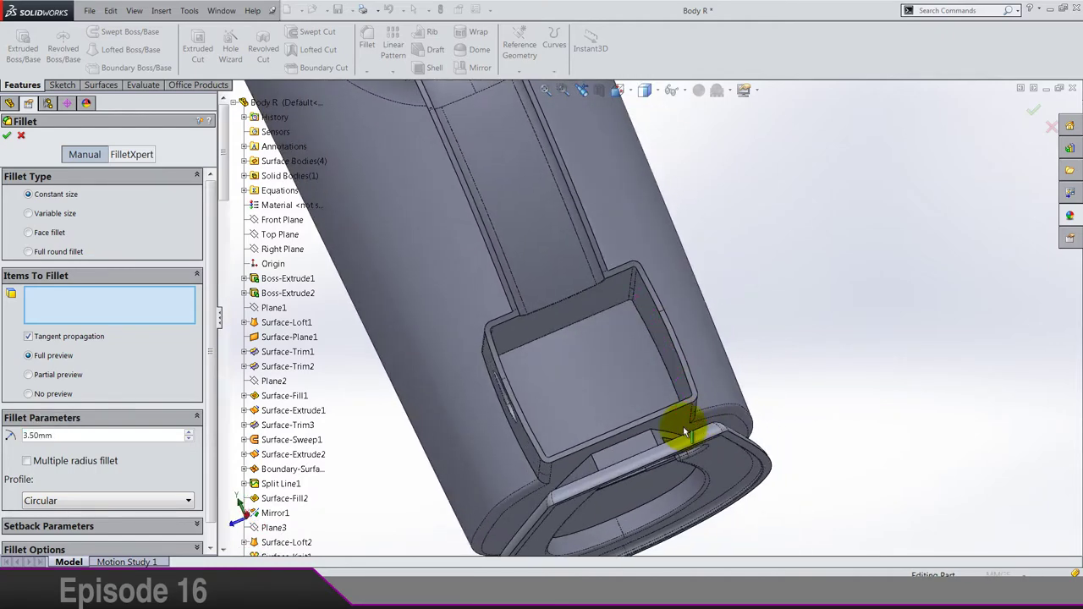
scroll(656, 459, "down", 3)
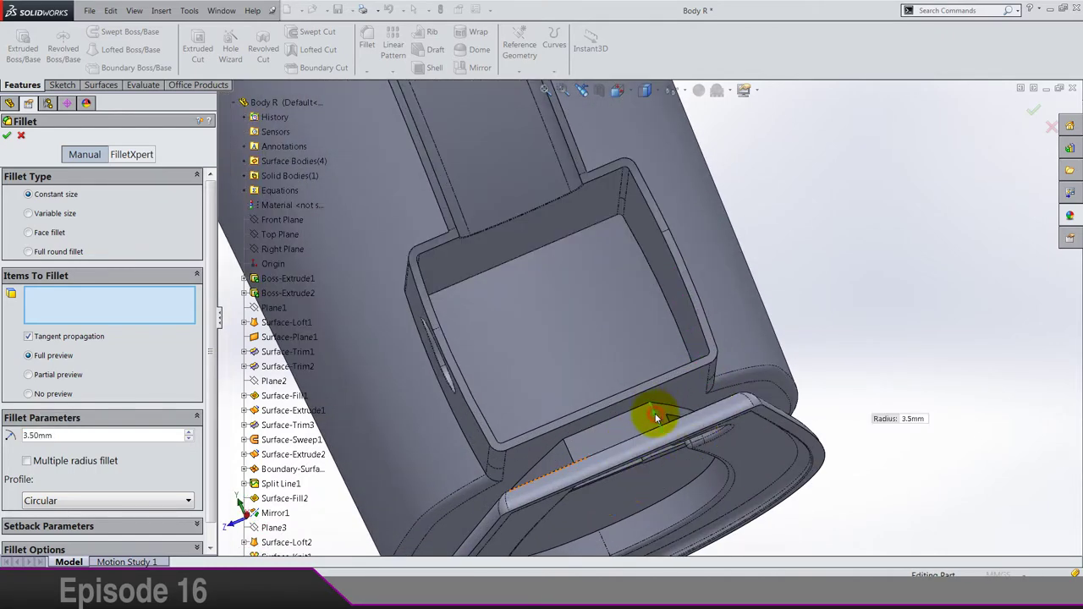
left_click(656, 417)
scroll(853, 332, "up", 5)
middle_click_drag(835, 385, 726, 390)
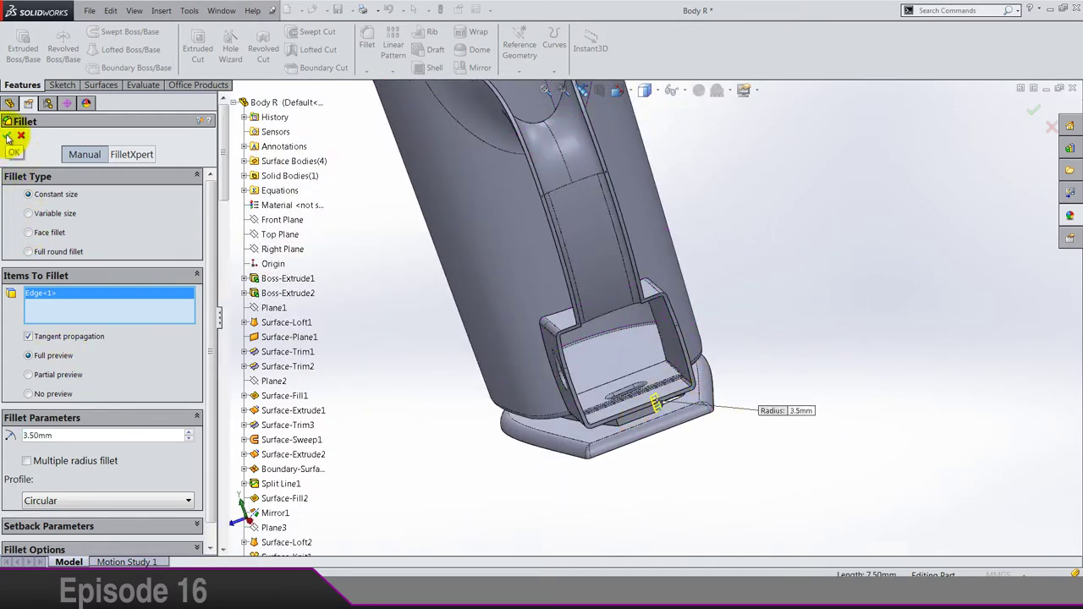
Step: Finish the fillet and cut Body R with the Front Plane to a half shell
left_click(930, 239)
middle_click_drag(416, 325, 443, 339)
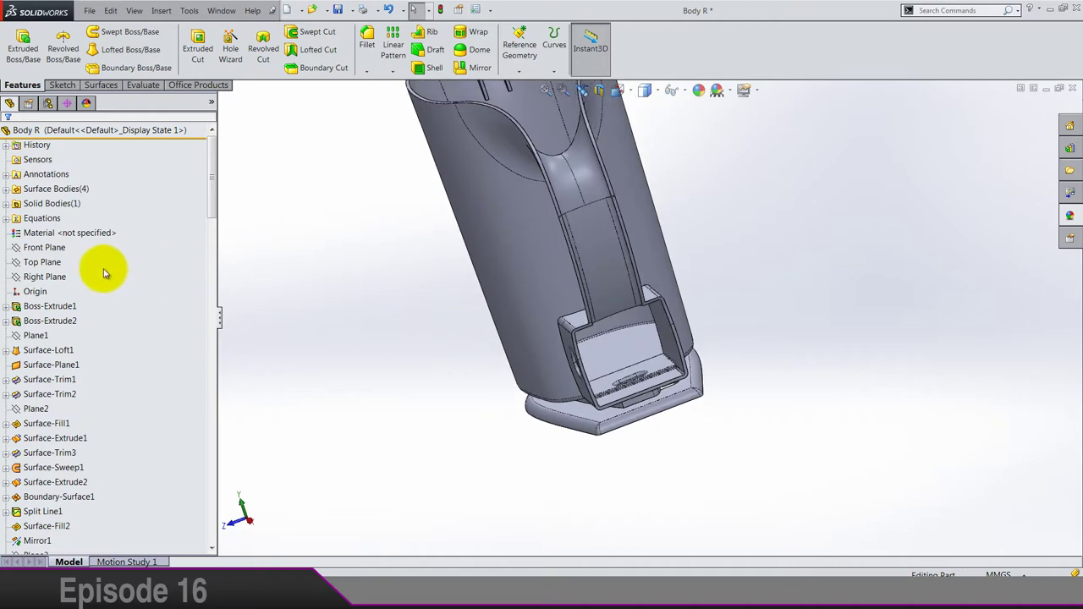
left_click(45, 248)
scroll(148, 47, "down", 2)
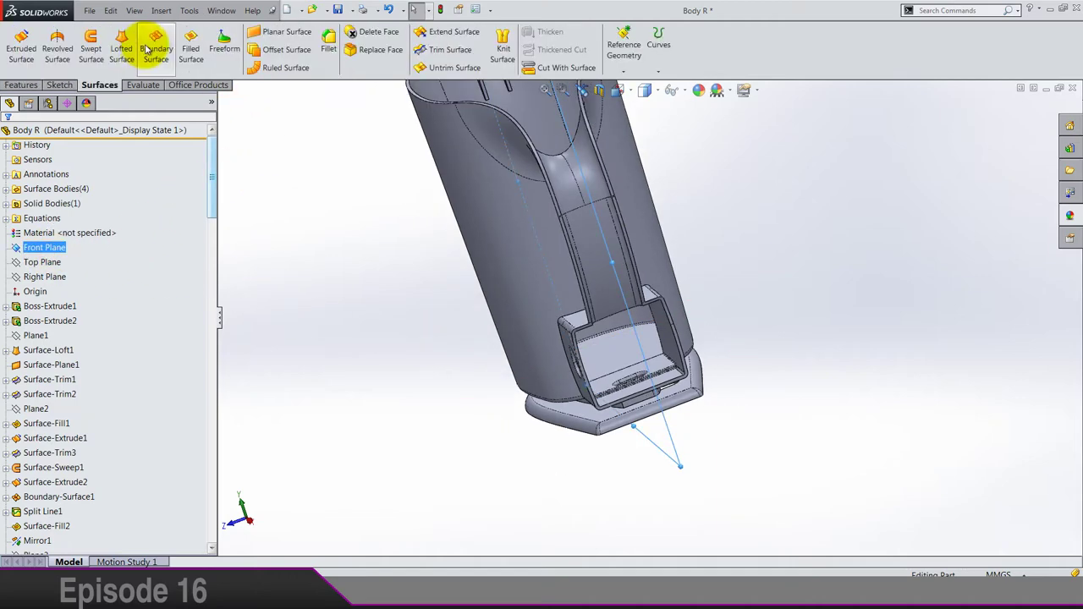
left_click(552, 68)
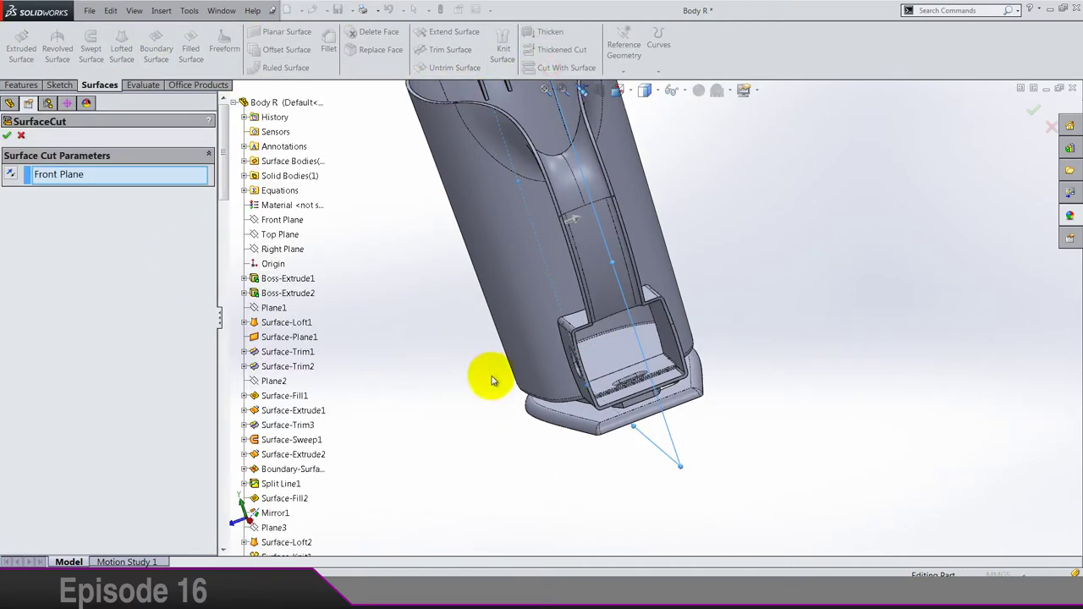
scroll(640, 284, "up", 3)
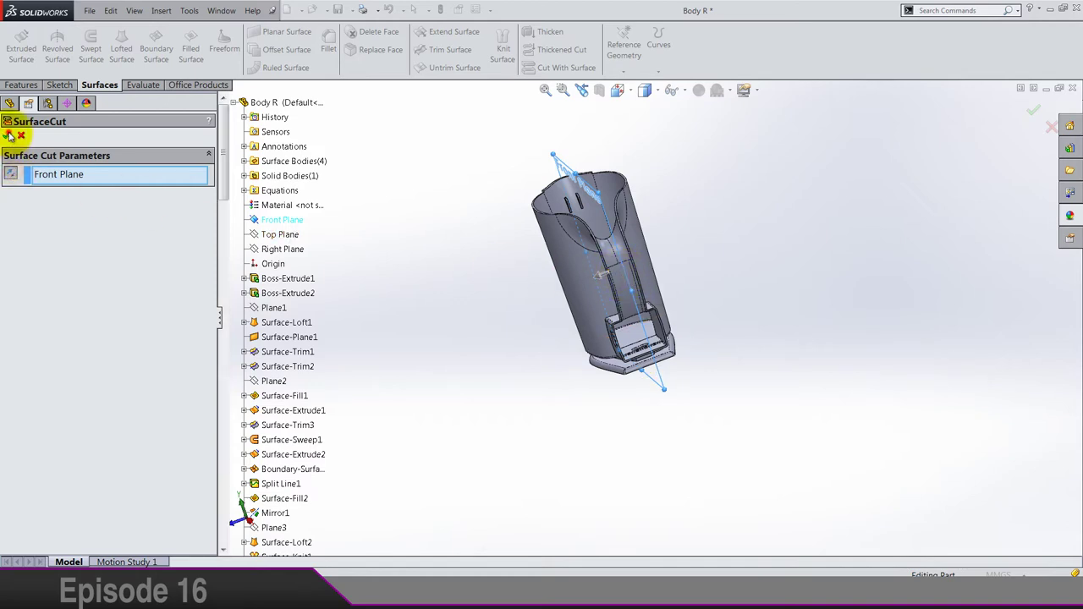
right_click(757, 282)
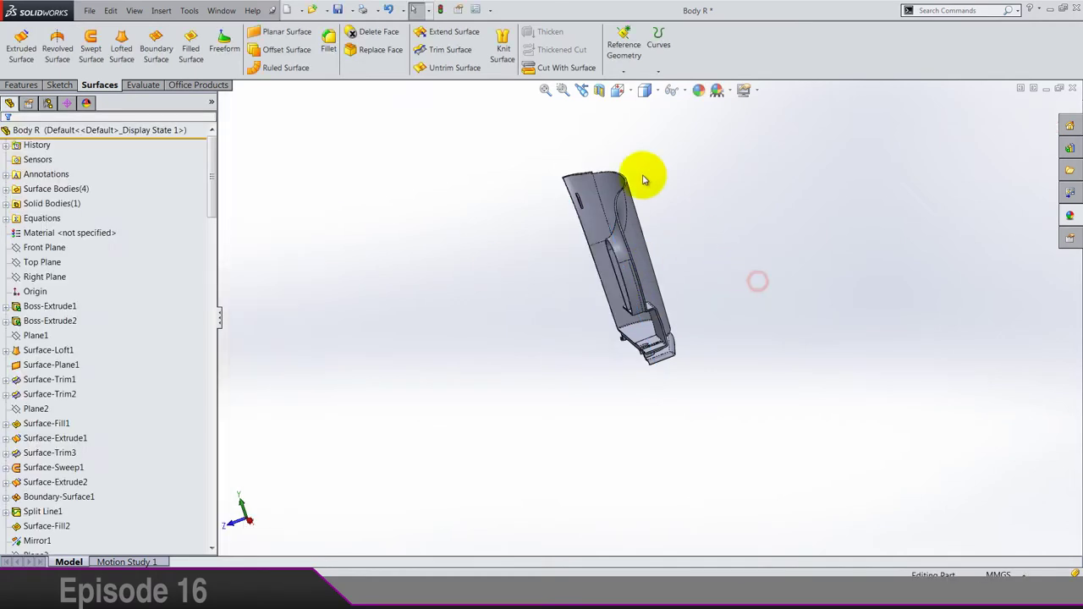
Step: Switch to the isometric view and close the Body R document
left_click(618, 89)
left_click(696, 137)
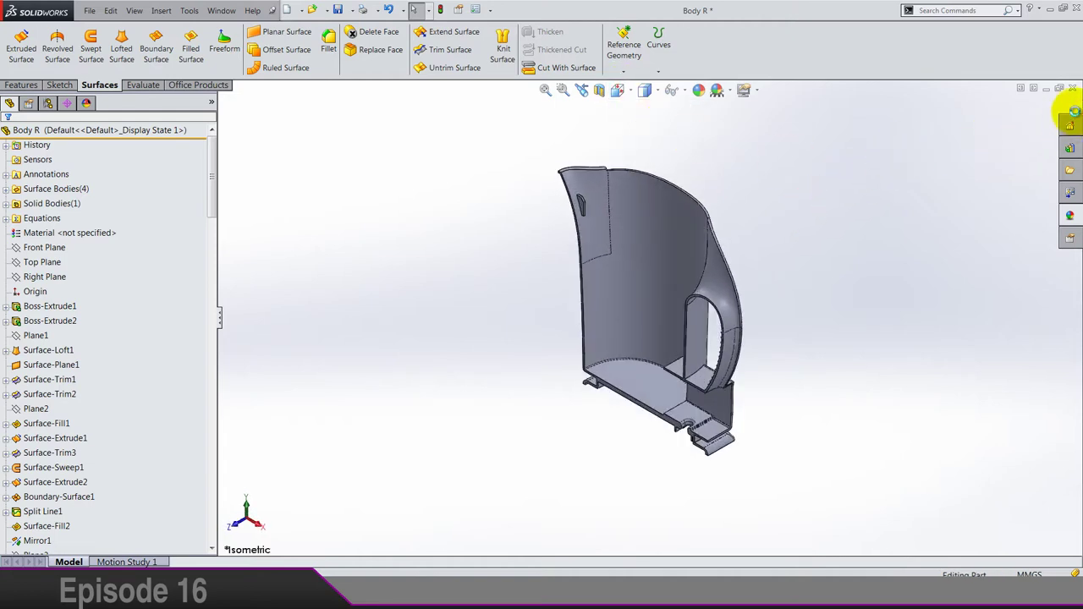
left_click(1074, 89)
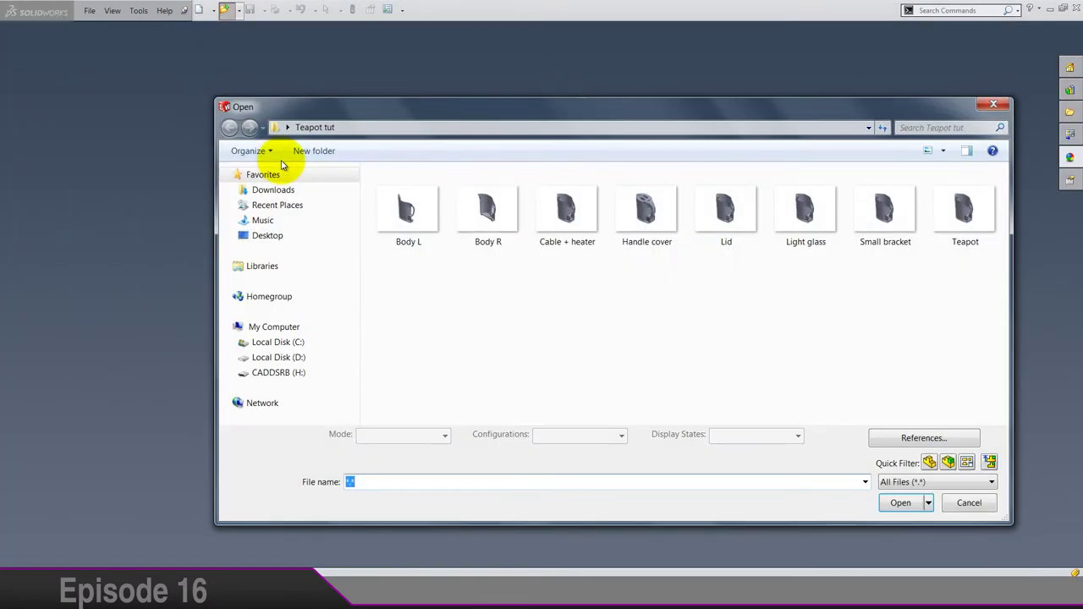
Step: Open the Handle cover part and look around the kettle
left_click(647, 200)
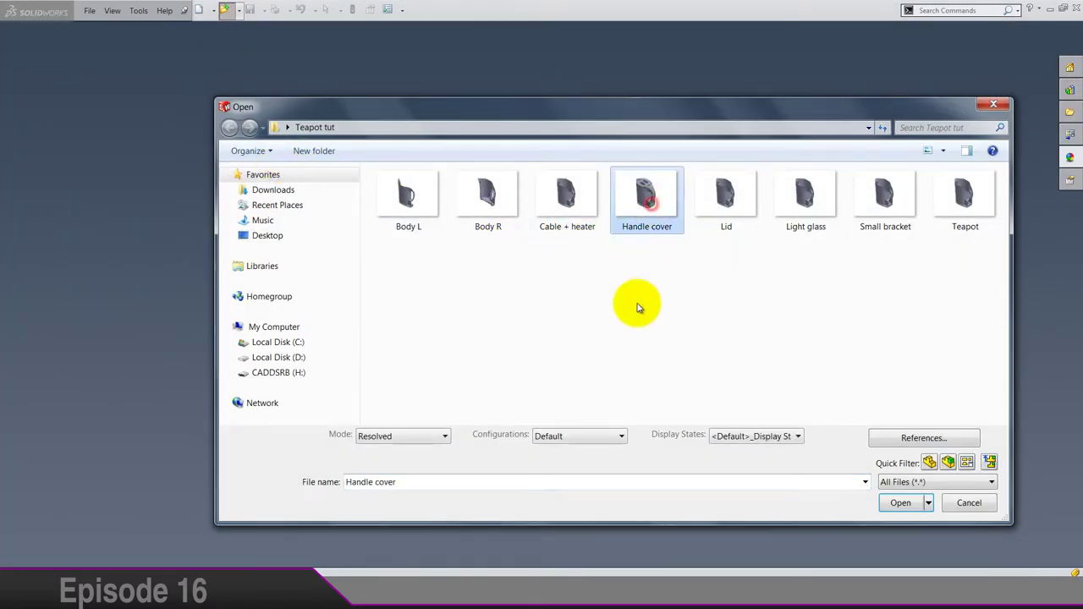
key("Return")
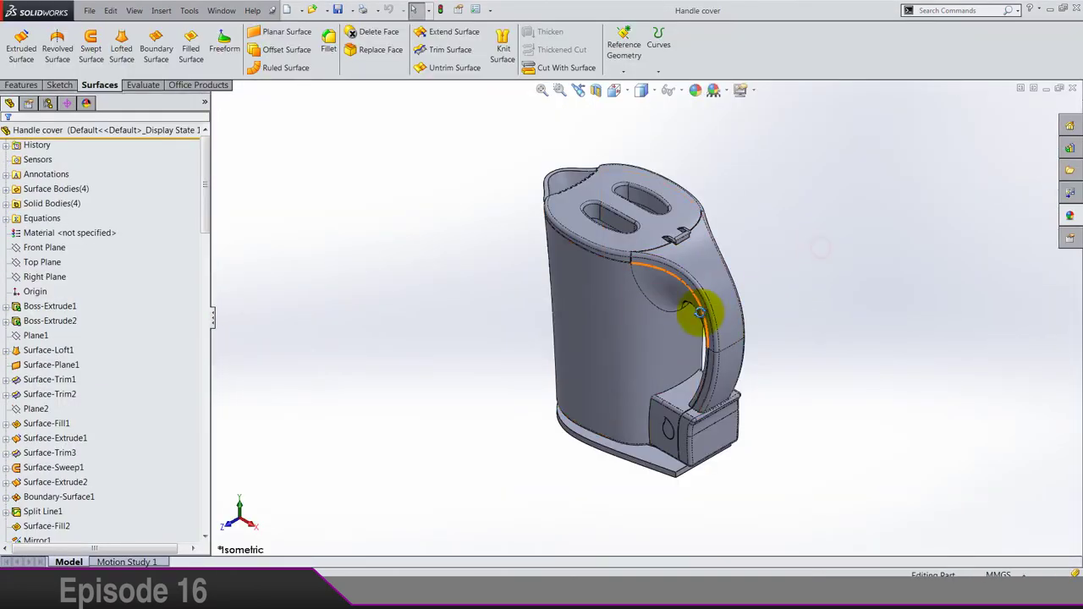
middle_click_drag(700, 313, 754, 242)
scroll(691, 222, "down", 5)
scroll(714, 245, "up", 5)
scroll(741, 242, "up", 2)
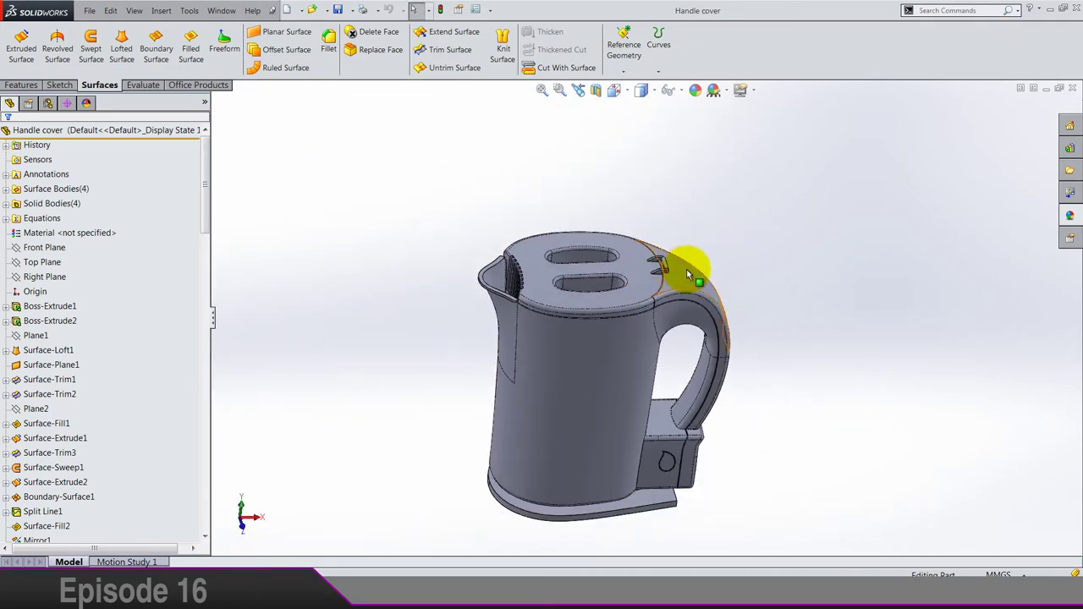
Step: Start Delete Body and mark the main kettle body and Fillet22 for deletion
left_click(169, 15)
mouse_move(298, 73)
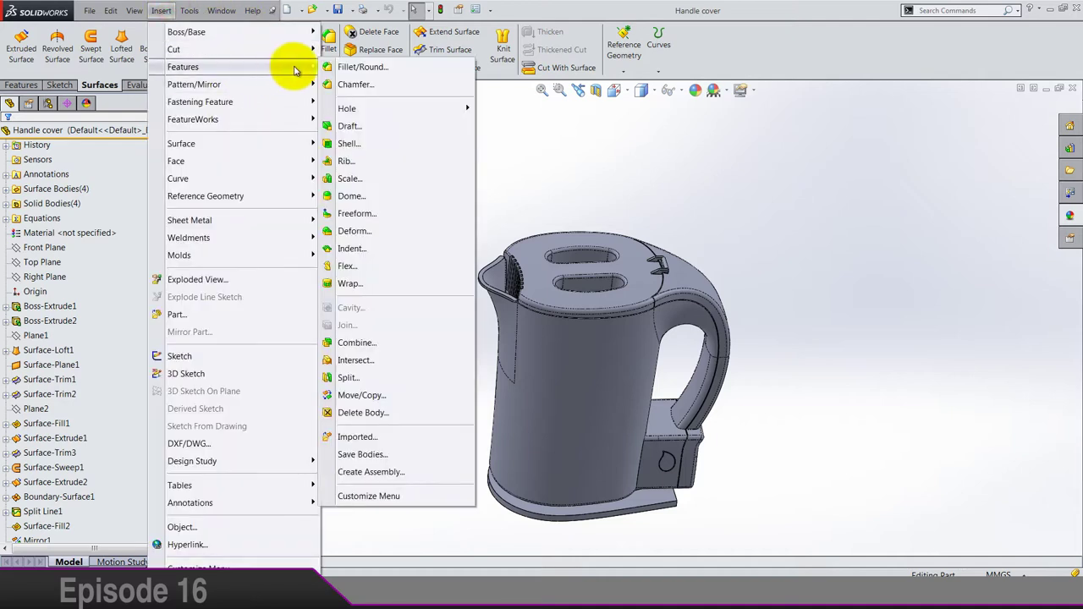
left_click(362, 413)
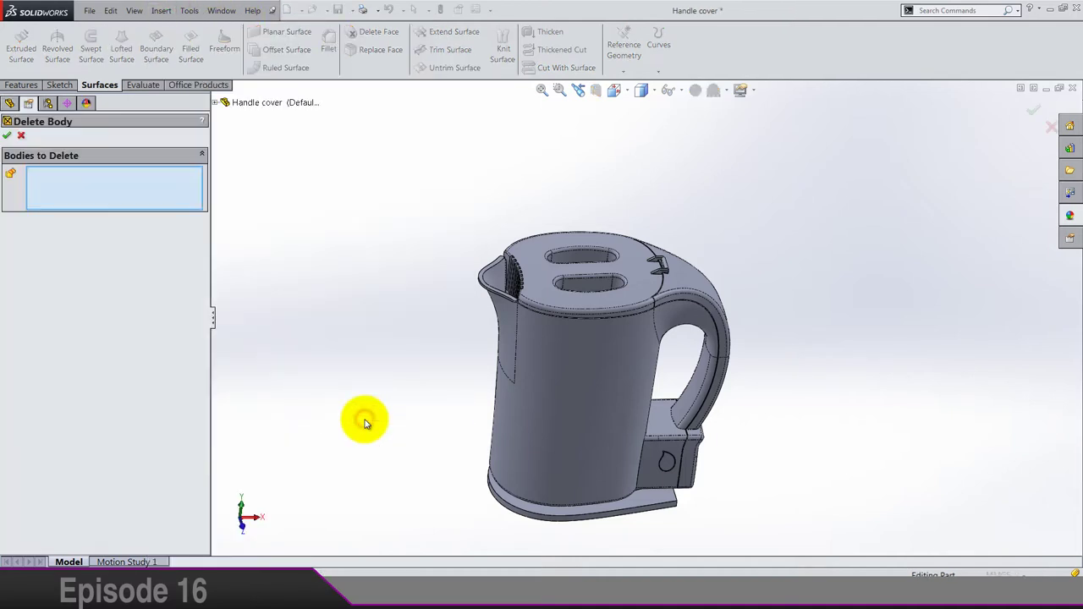
left_click(537, 410)
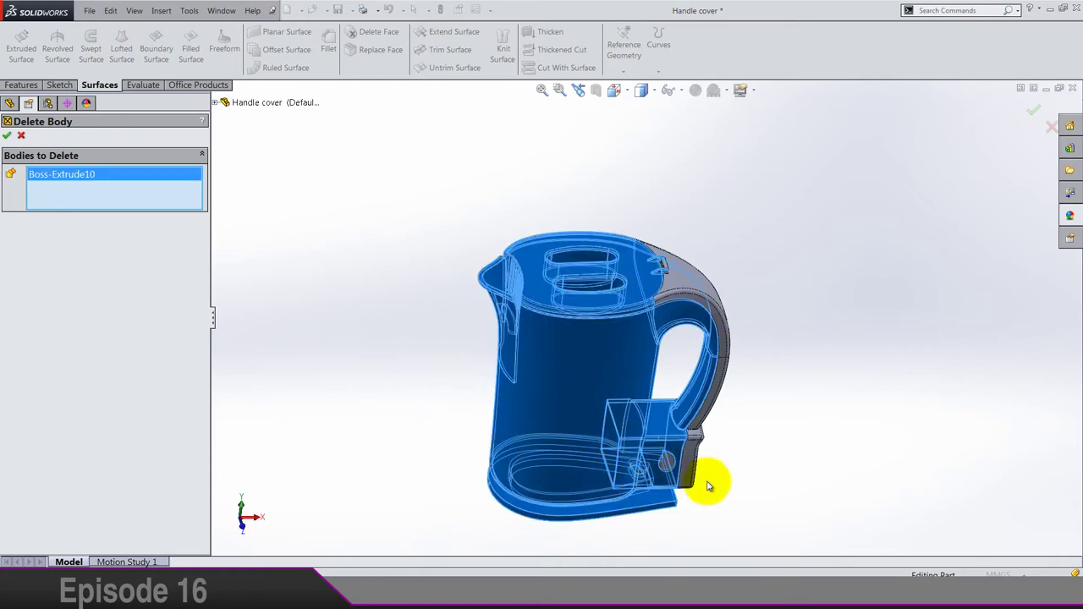
mouse_move(750, 446)
middle_mouse_down()
mouse_move(640, 319)
mouse_move(720, 404)
mouse_move(737, 460)
middle_mouse_up()
scroll(598, 367, "down", 5)
scroll(616, 369, "up", 5)
middle_click_drag(725, 380, 692, 431)
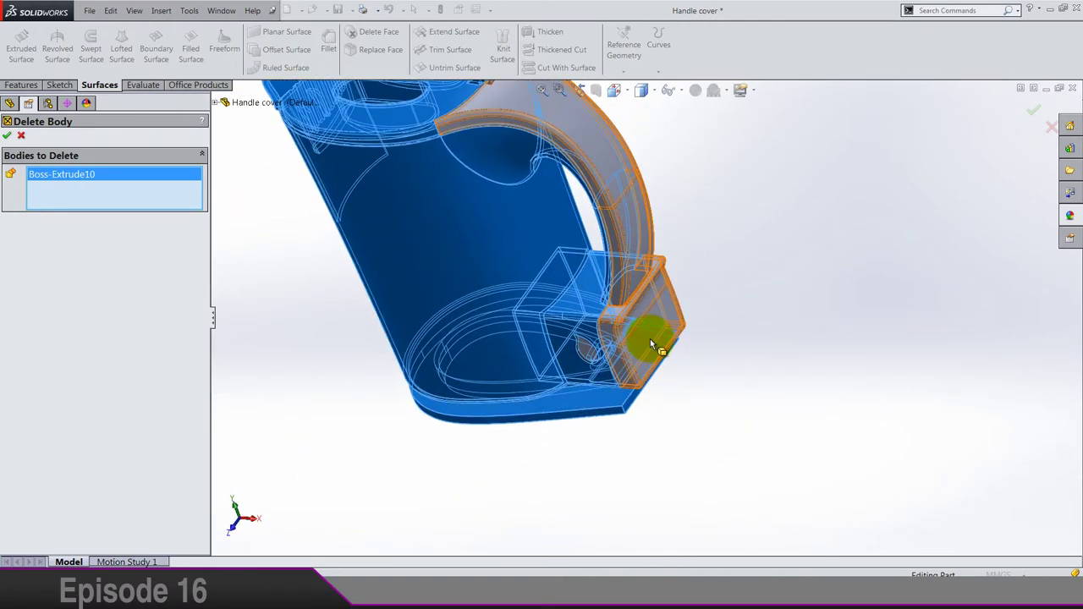
middle_click_drag(648, 339, 778, 314)
scroll(634, 324, "down", 5)
left_click(592, 319)
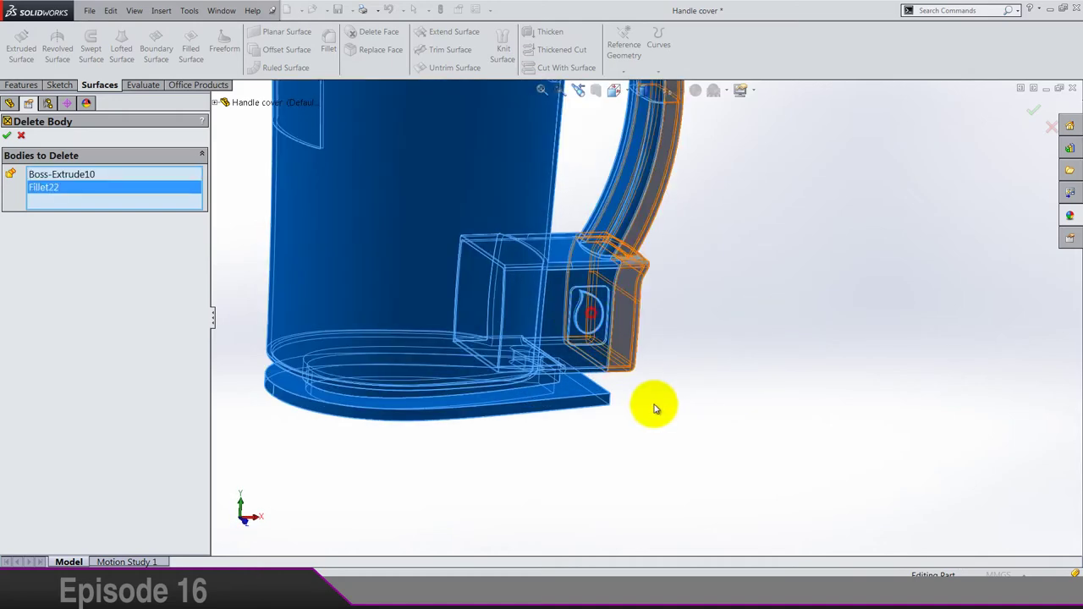
Step: Add Combine2 to the deleted bodies and confirm, leaving only the handle strap
scroll(647, 404, "up", 4)
middle_click_drag(604, 363, 612, 551)
scroll(516, 290, "down", 8)
middle_click_drag(529, 330, 496, 344)
left_click(503, 356)
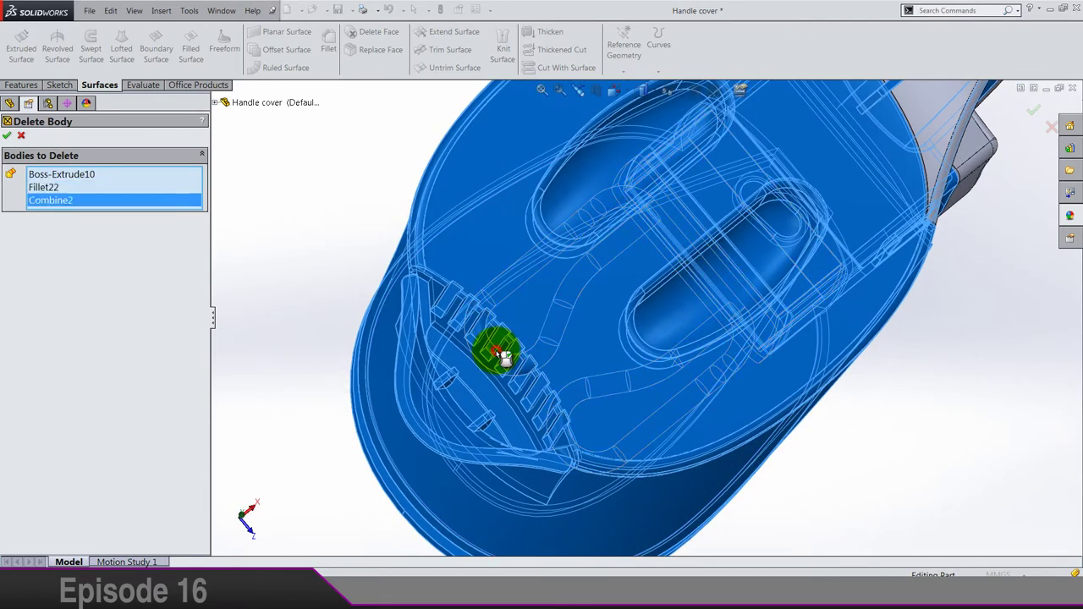
scroll(675, 423, "up", 5)
middle_click_drag(765, 440, 729, 269)
right_click(608, 391)
Step: Show the handle strap in isometric view and save Handle cover
scroll(729, 269, "down", 5)
middle_click_drag(725, 331, 648, 285)
scroll(630, 267, "up", 3)
left_click(621, 90)
left_click(697, 132)
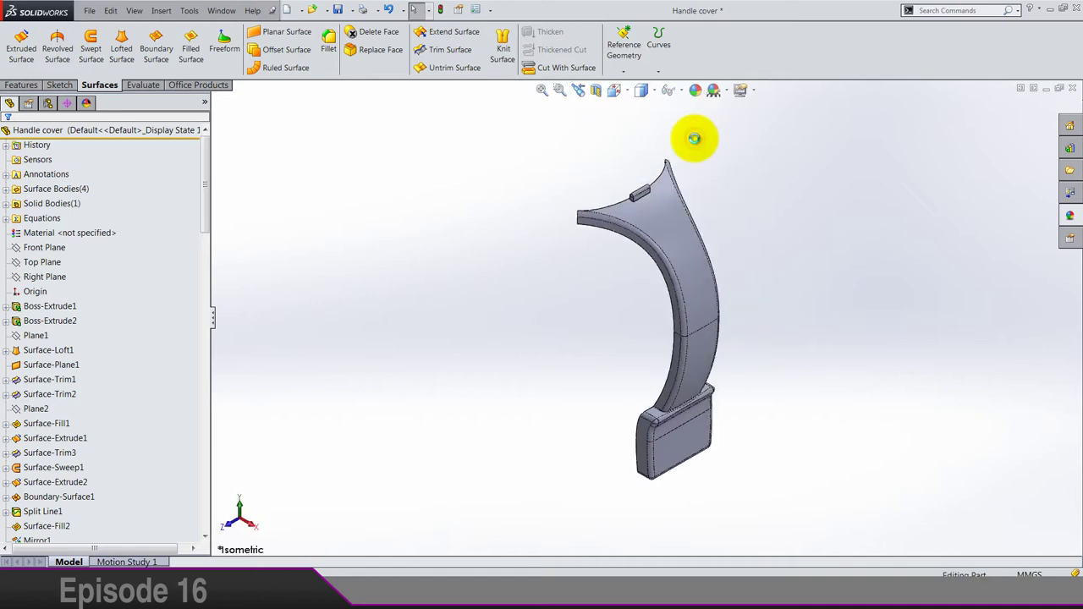
key("ctrl+s")
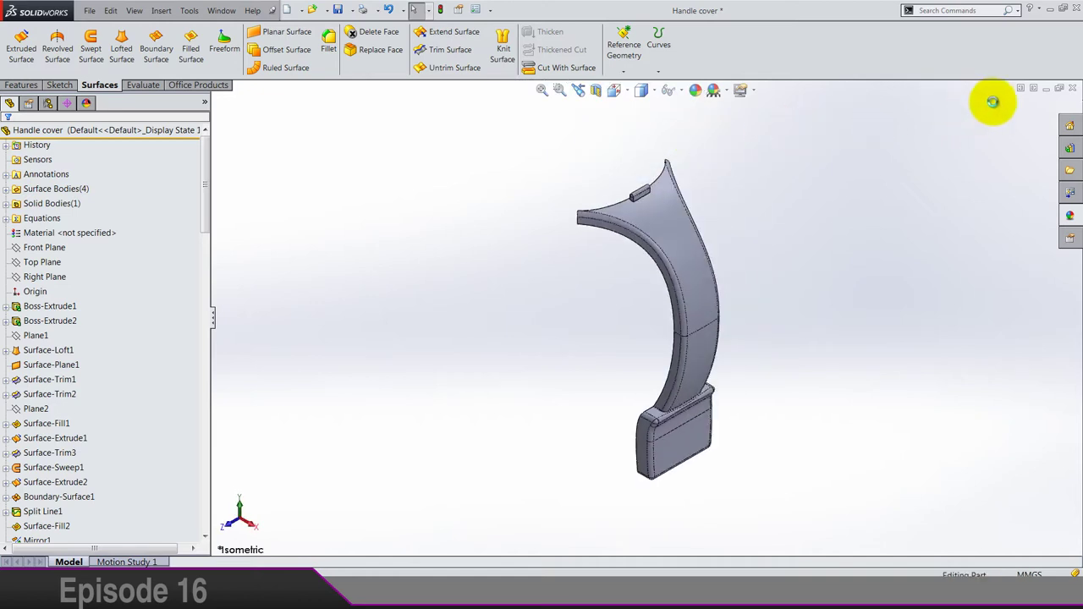
Step: Close the Handle cover part and open Light glass from the Teapot tut folder
left_click(1071, 89)
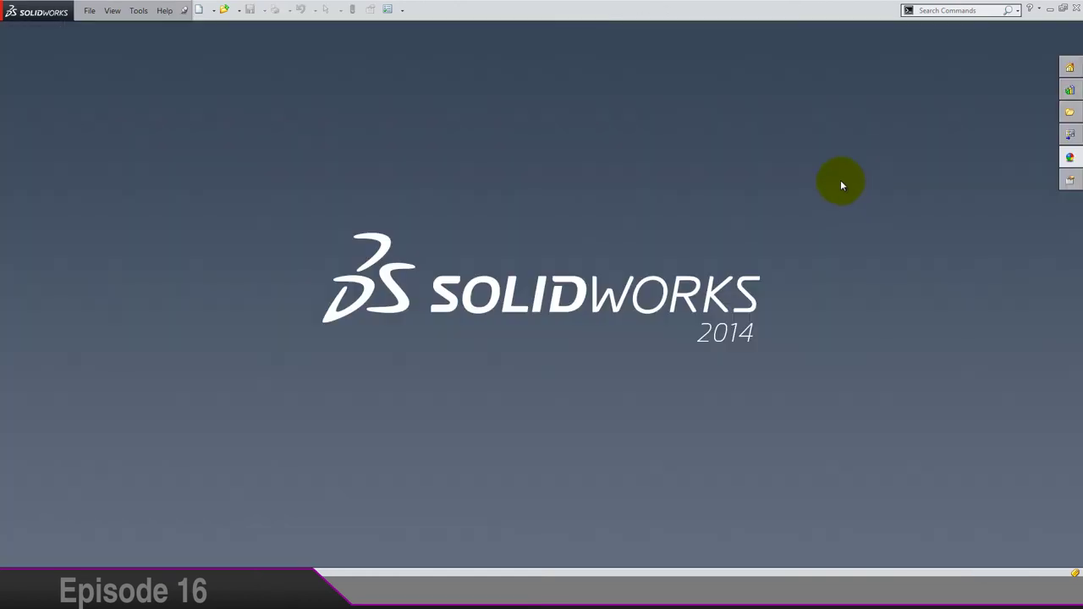
key("ctrl+o")
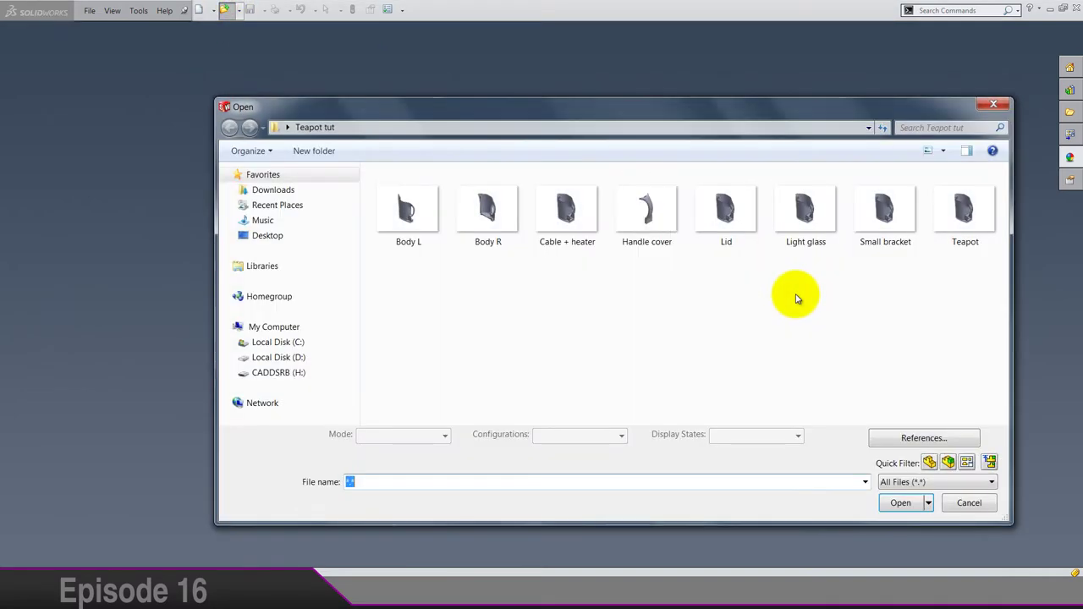
left_click(803, 229)
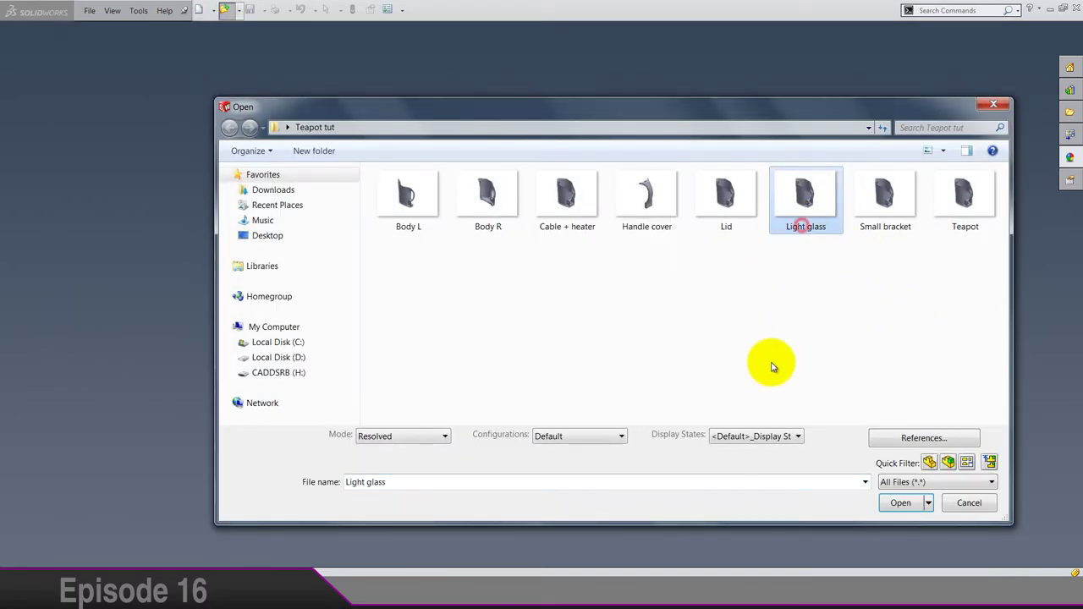
key("Return")
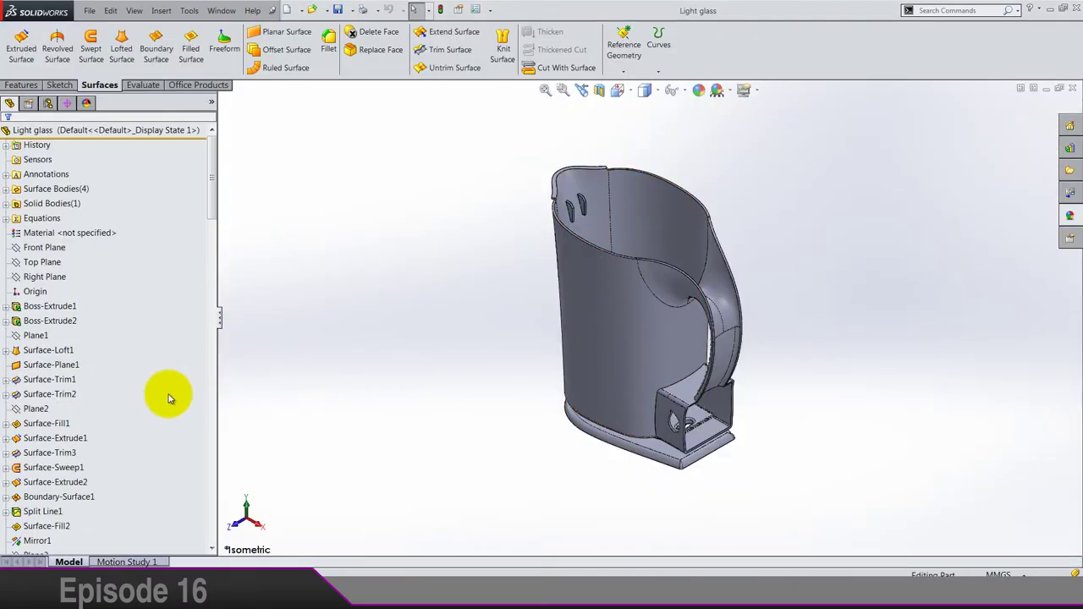
scroll(169, 398, "down", 20)
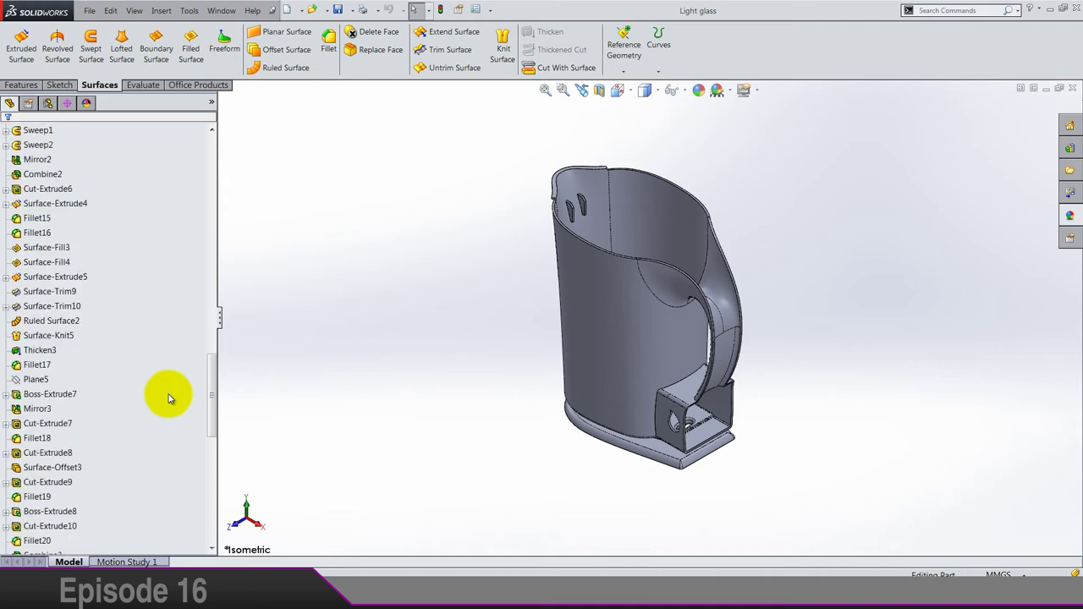
scroll(169, 398, "down", 10)
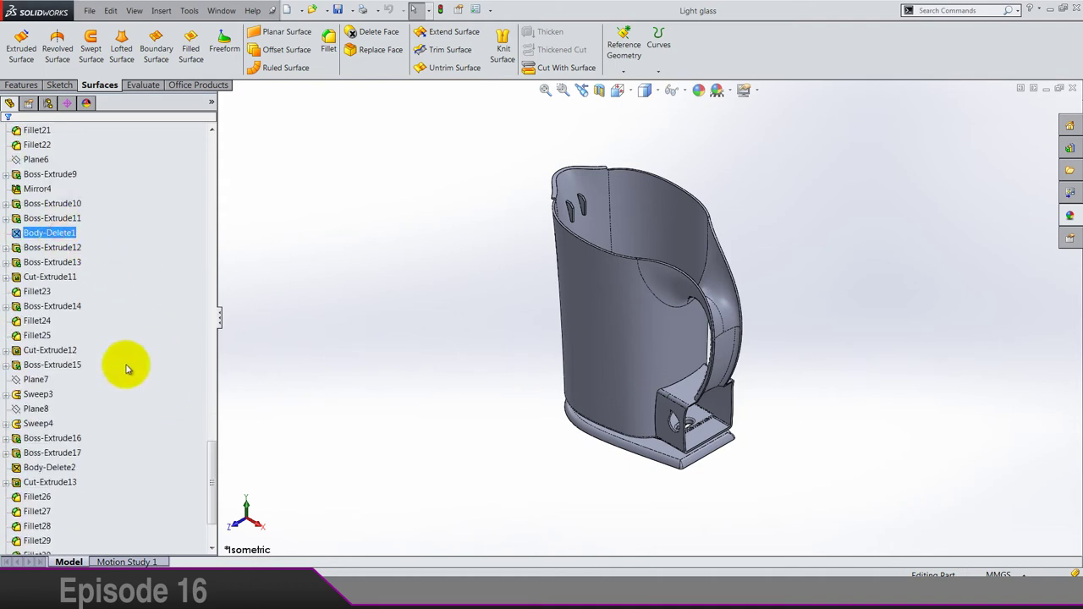
Step: Delete Cut-Extrude13 through Combine4 along with all their dependents
scroll(119, 371, "down", 2)
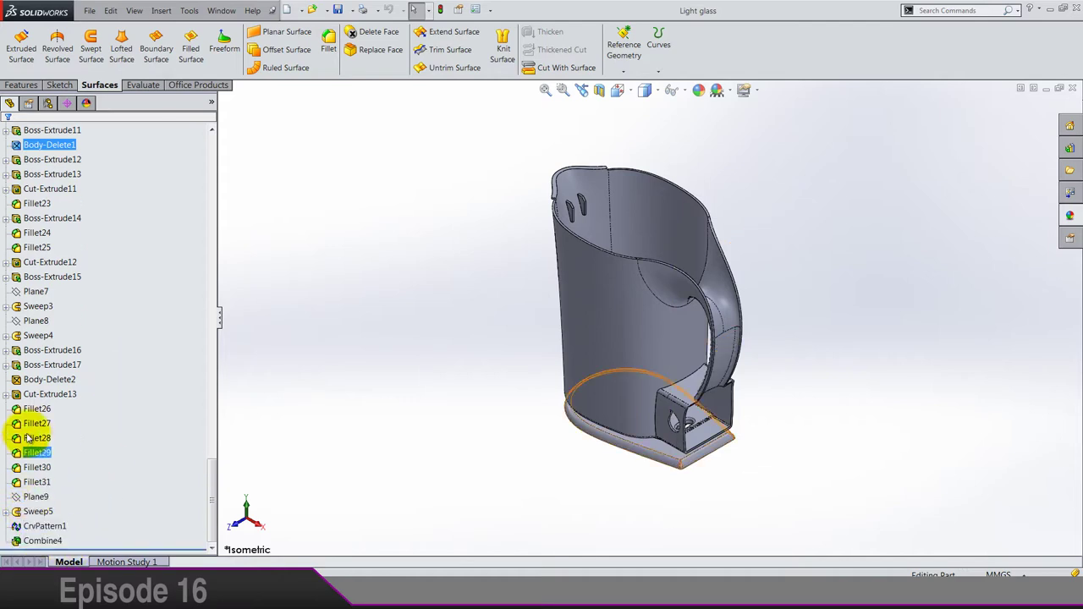
left_click(374, 372)
left_click(74, 398)
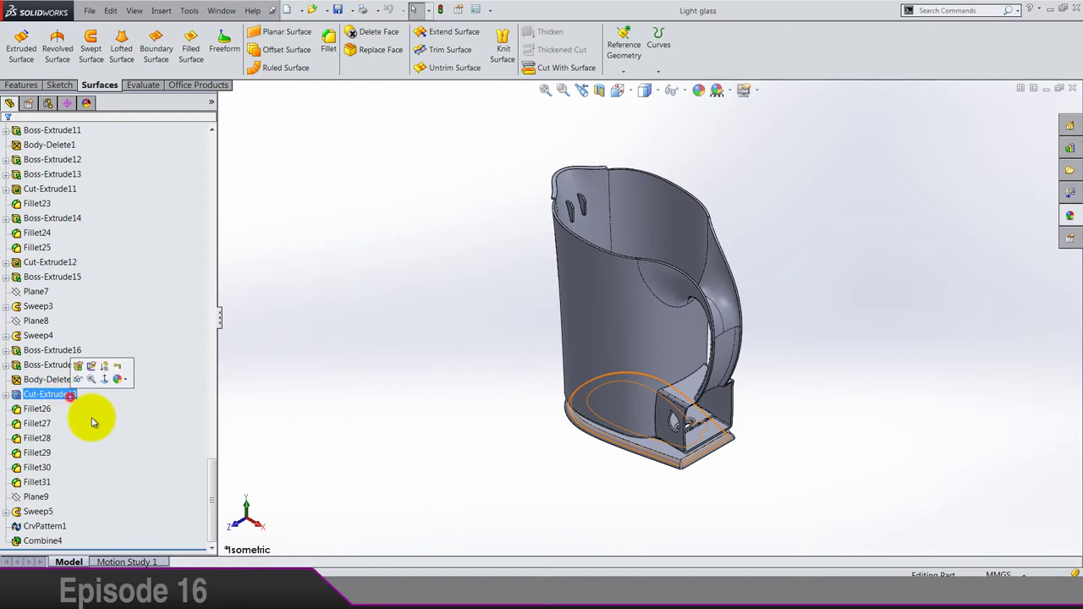
left_click(50, 541, "shift")
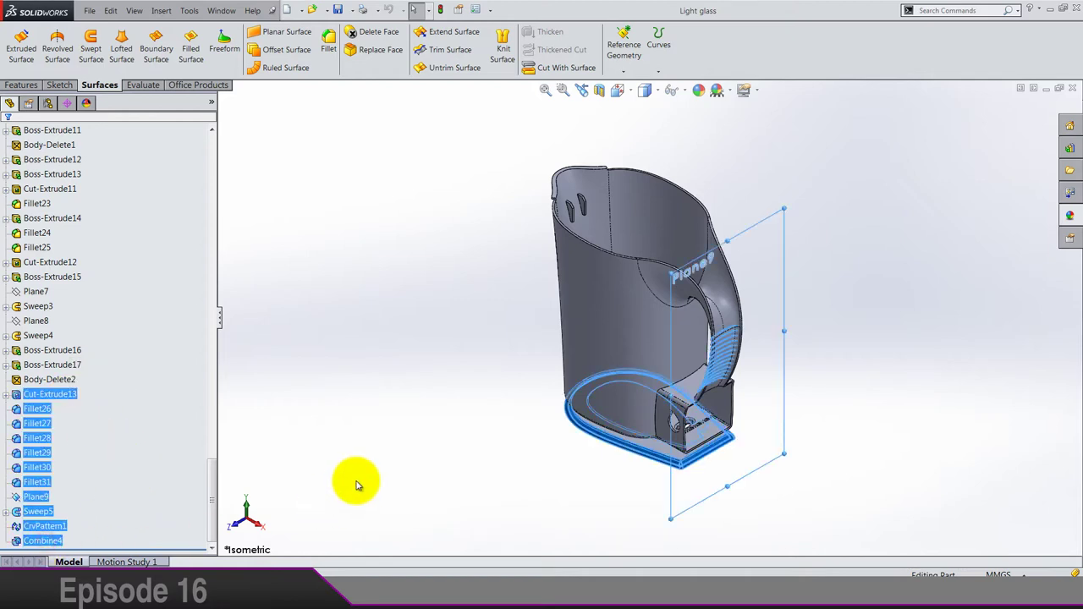
key("Delete")
left_click(648, 242)
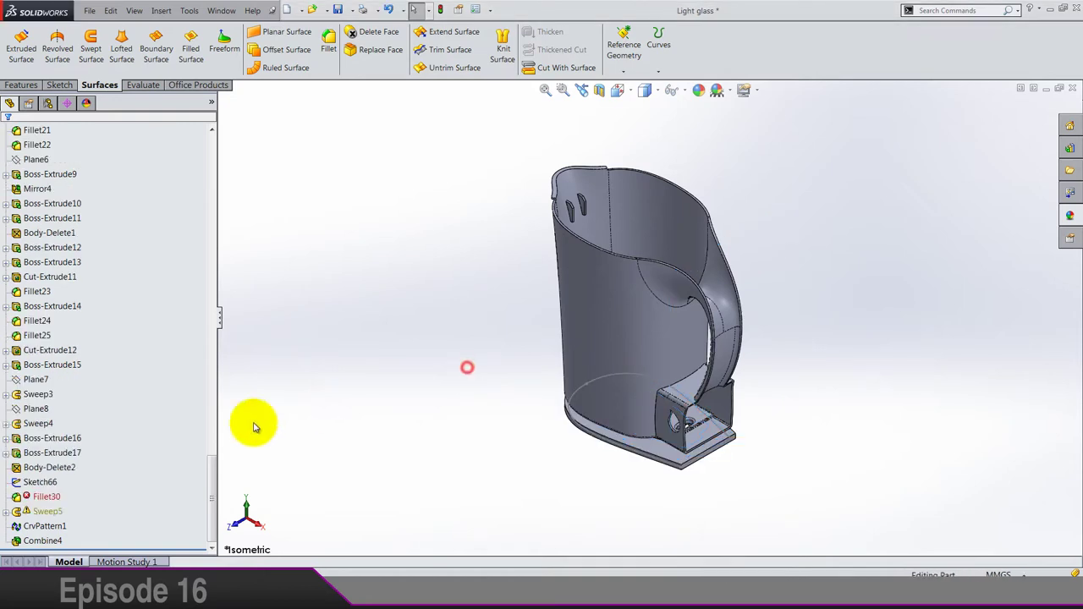
Step: Delete the leftover Sketch66, Fillet30 and Sweep5, then Sketch67 and Sketch68
left_click_drag(29, 556, 34, 529)
key("Delete")
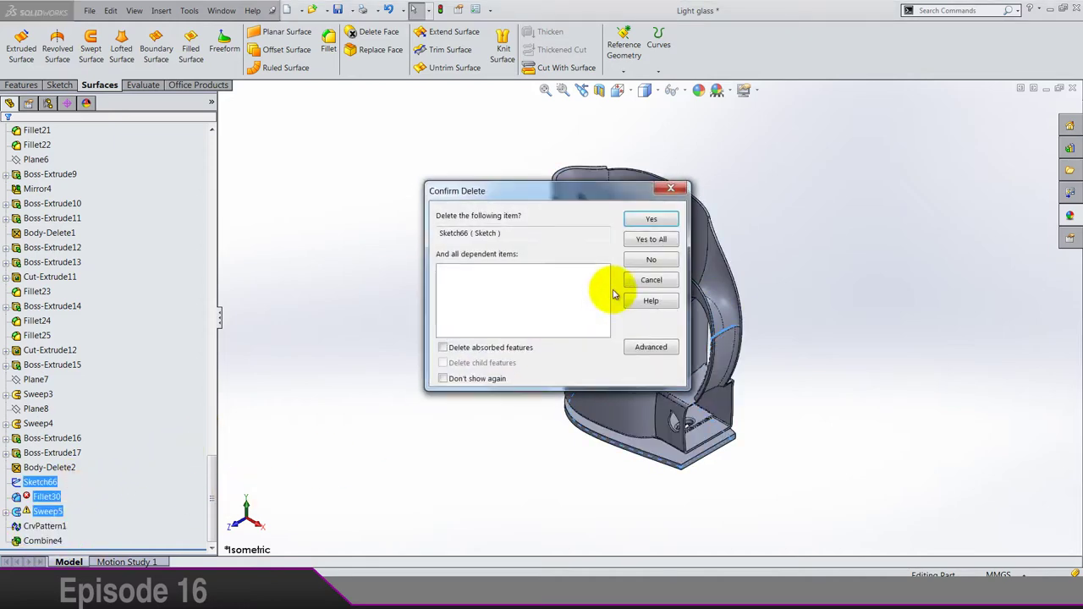
left_click(649, 239)
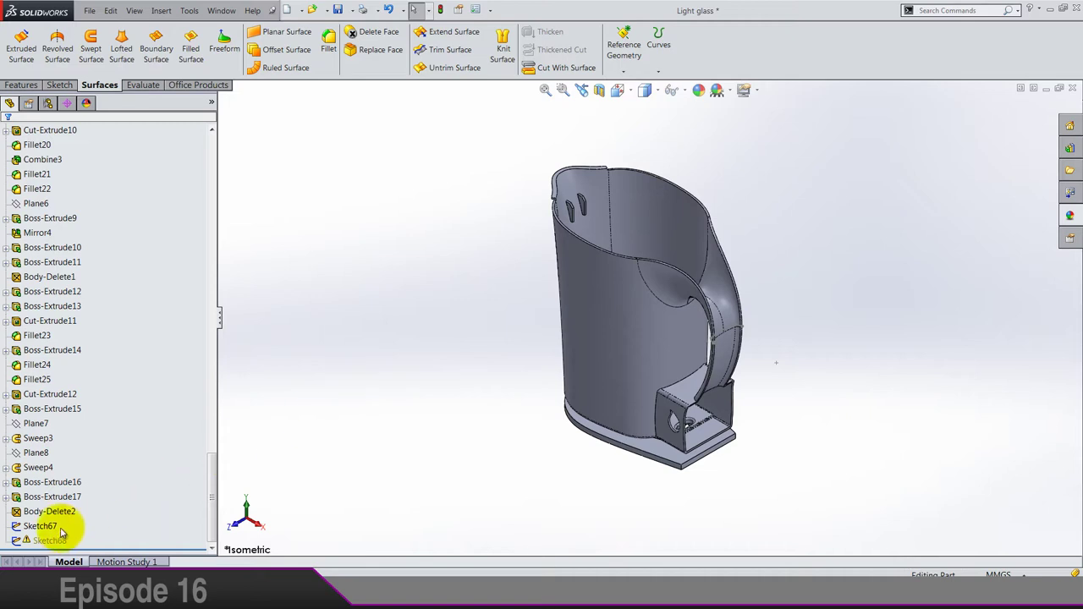
left_click_drag(30, 557, 38, 527)
key("Delete")
left_click(682, 235)
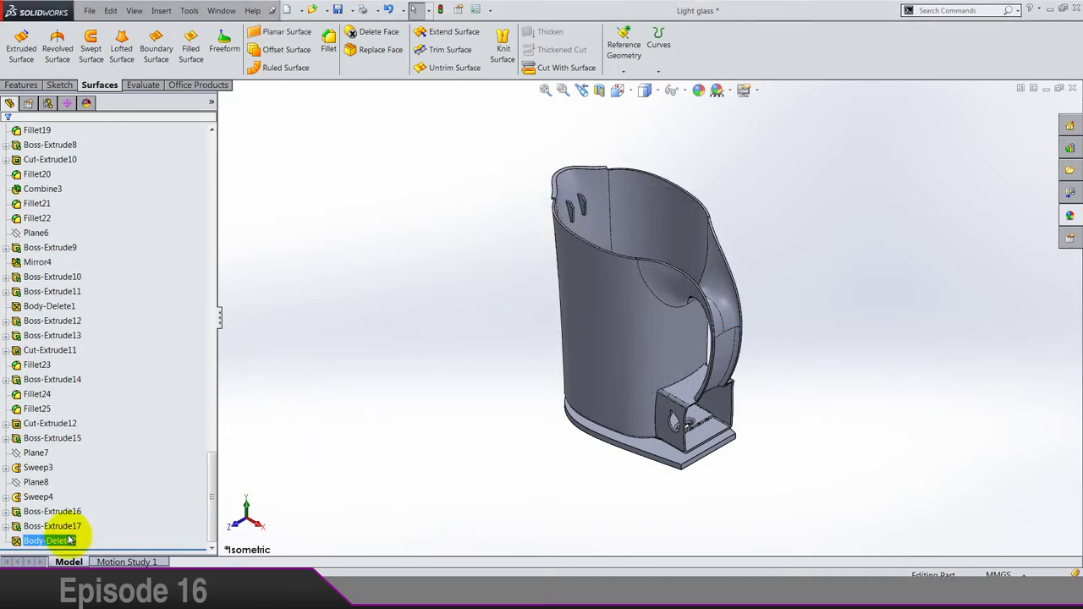
Step: Review Body-Delete2's settings to check its bodies, then close it unchanged
right_click(63, 542)
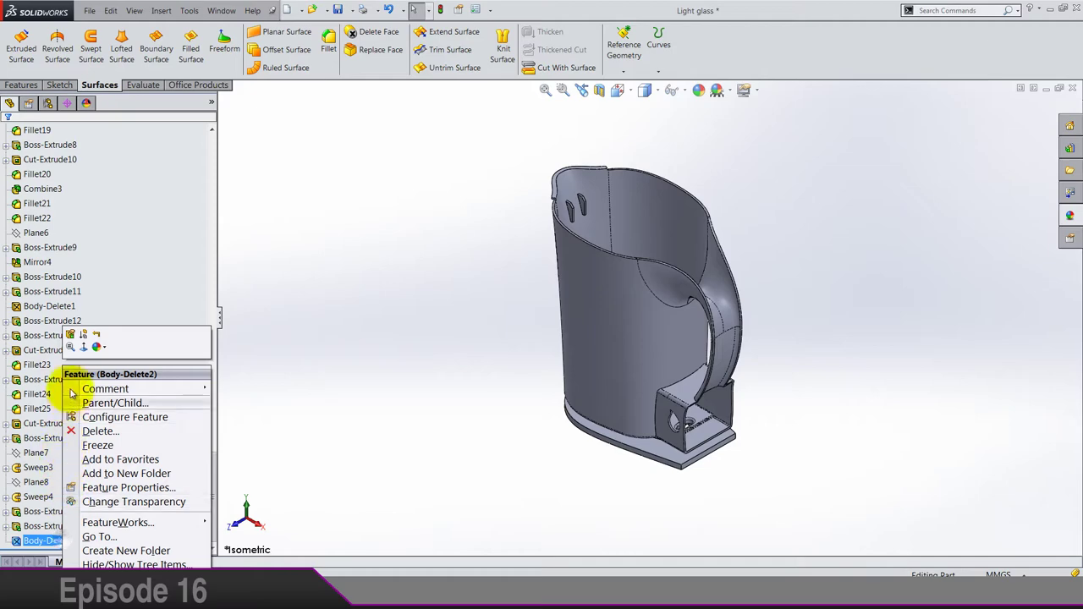
left_click(72, 336)
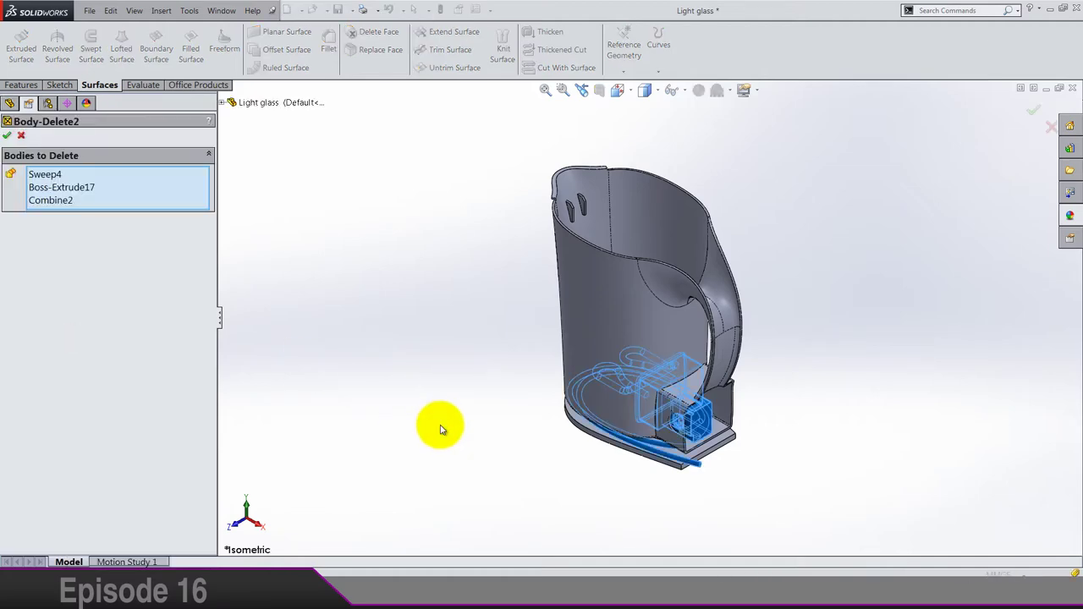
scroll(672, 411, "down", 15)
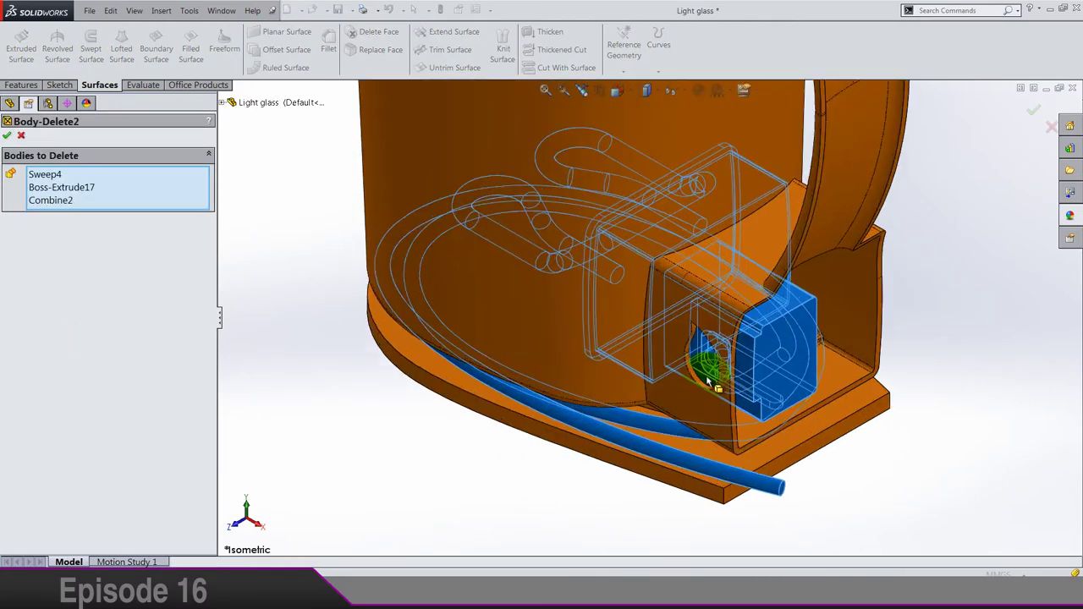
scroll(660, 415, "up", 15)
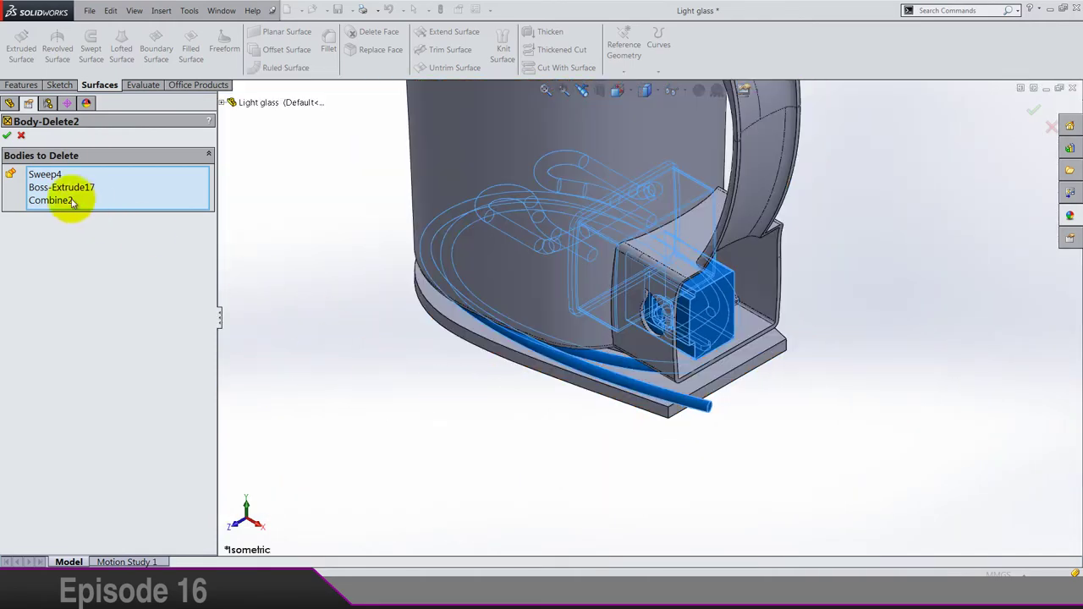
left_click(25, 137)
scroll(201, 483, "up", 10)
scroll(131, 480, "down", 3)
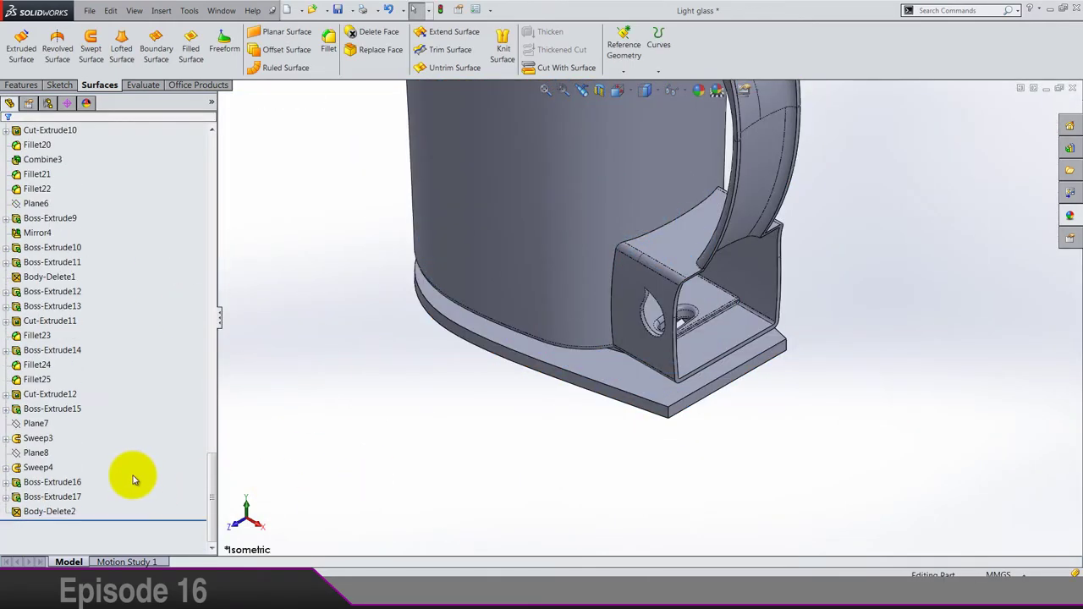
Step: Delete Boss-Extrude12 together with Cut-Extrude12, Fillet25, Plane7 and Plane8
left_click(52, 291)
left_click(52, 306, "ctrl")
left_click(116, 516)
left_click(72, 512, "shift")
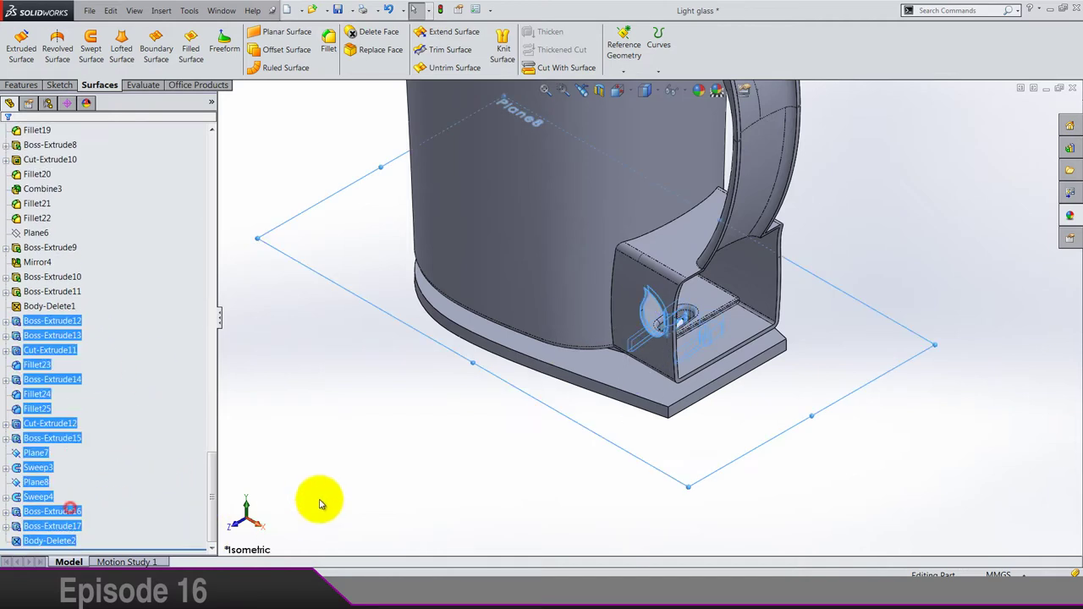
key("Delete")
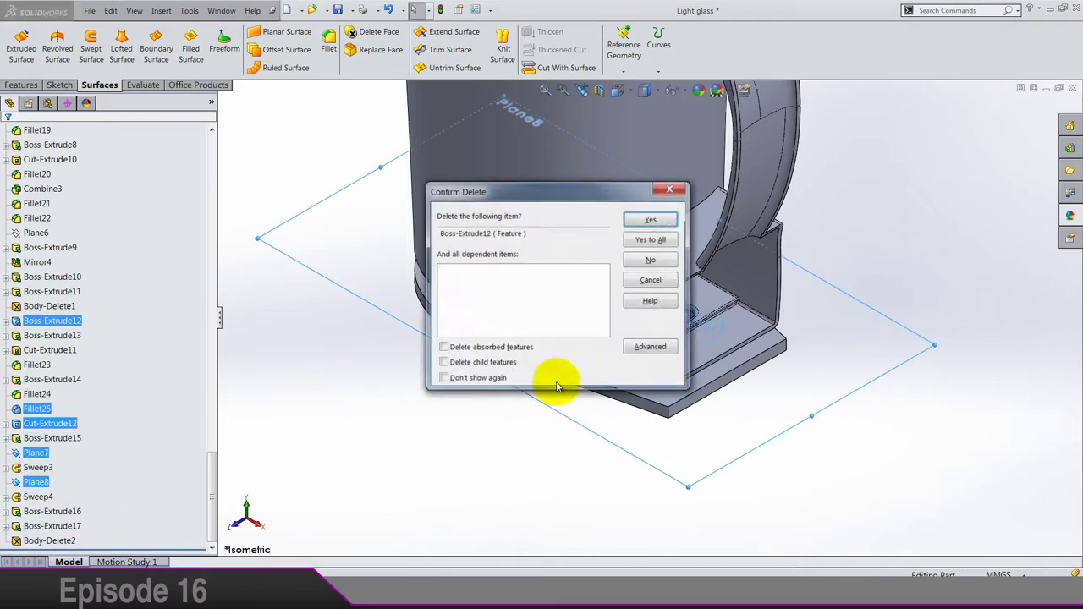
left_click(648, 230)
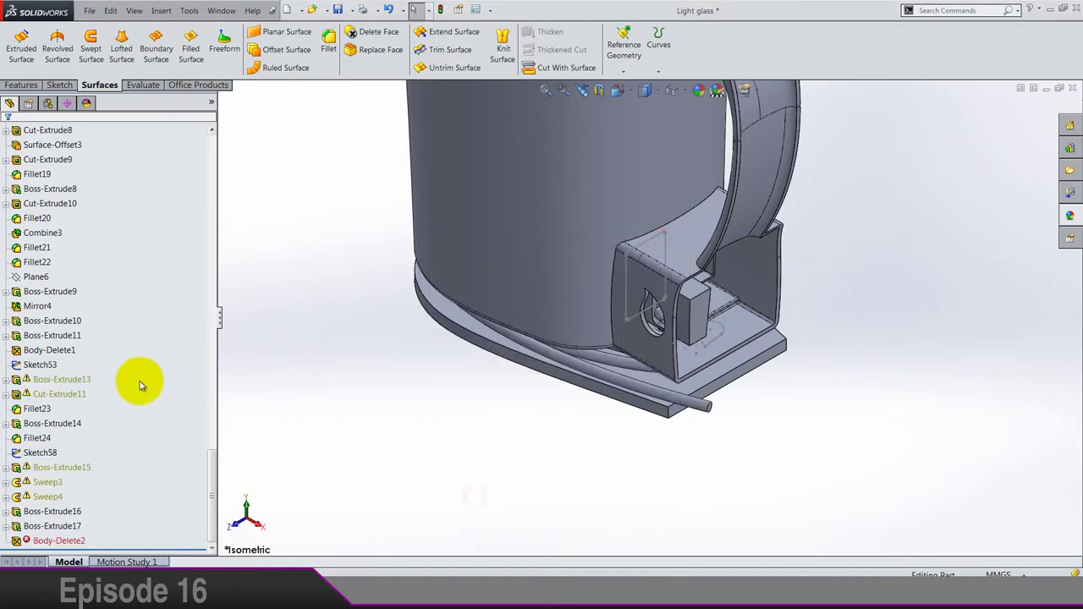
Step: Delete the features from Sketch53 down, then Boss-Extrude14 and Sketch54 onward
left_click(43, 365)
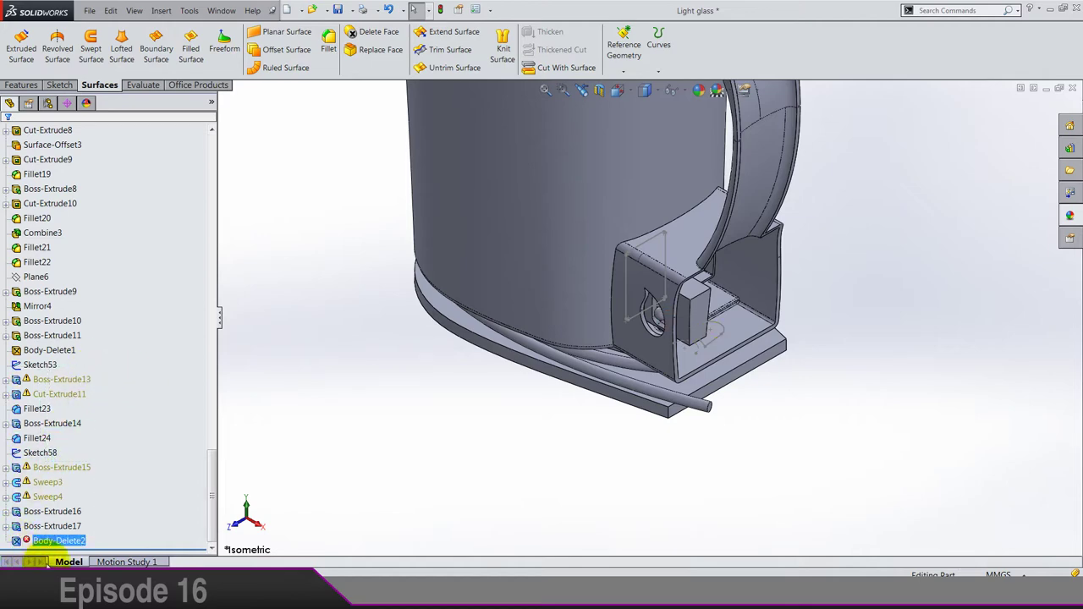
left_click(51, 540, "shift")
key("Delete")
left_click(641, 235)
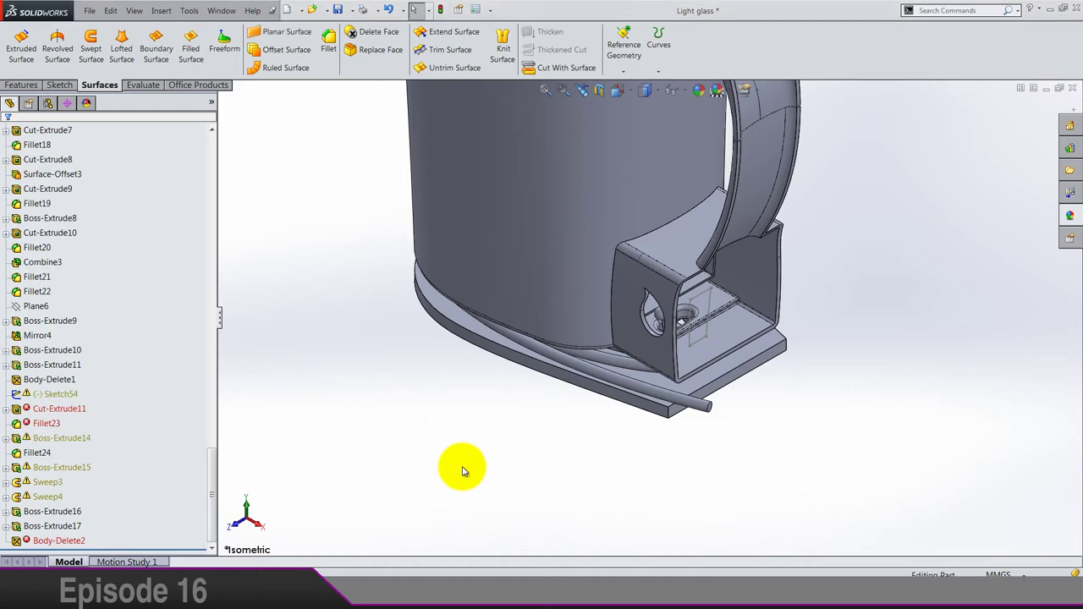
left_click(68, 437)
left_click(87, 396)
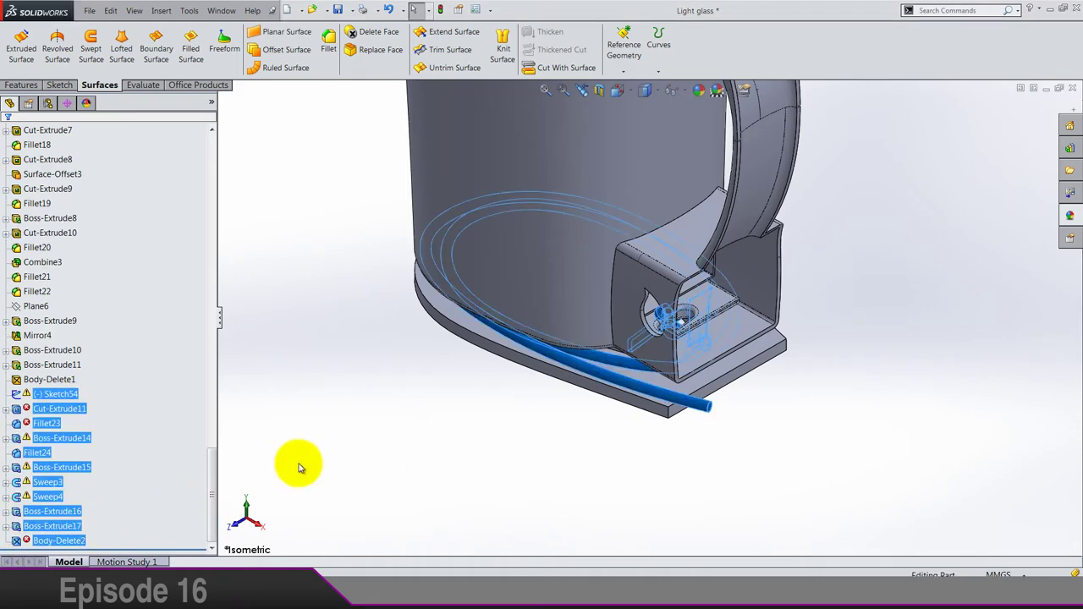
key("Delete")
left_click(640, 237)
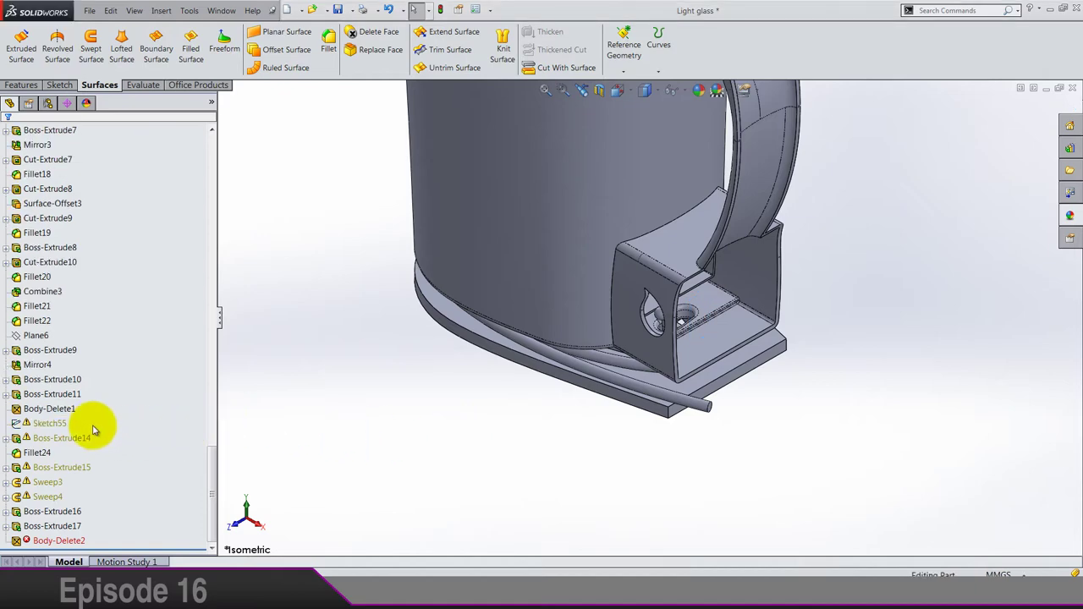
Step: Delete Sketch55 and the features below it, then Sketch57 and Boss-Extrude15
left_click(92, 426)
key("Delete")
left_click(653, 235)
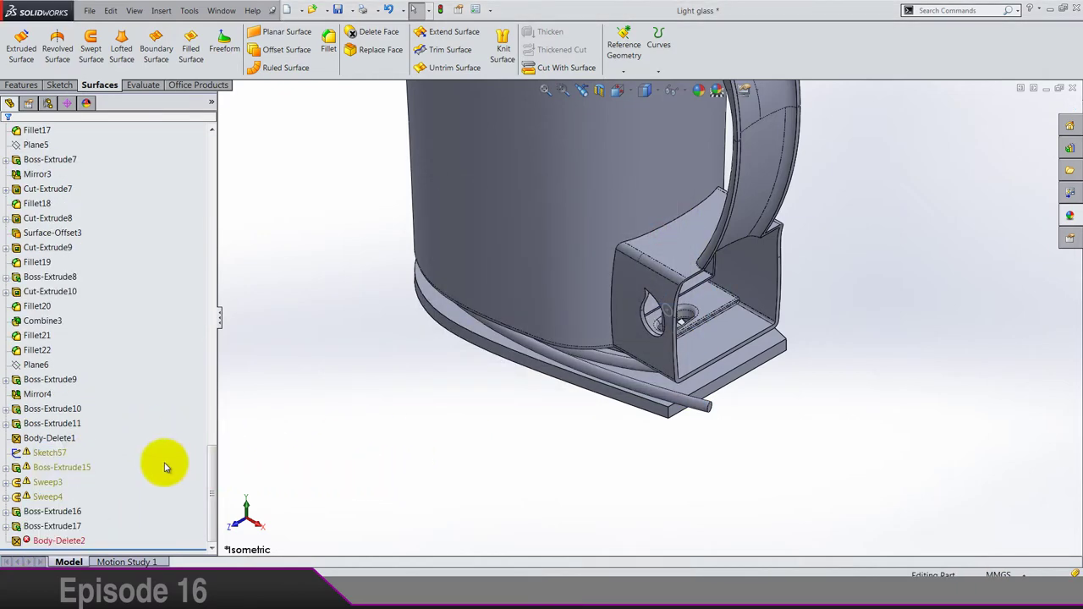
key("Delete")
left_click(658, 243)
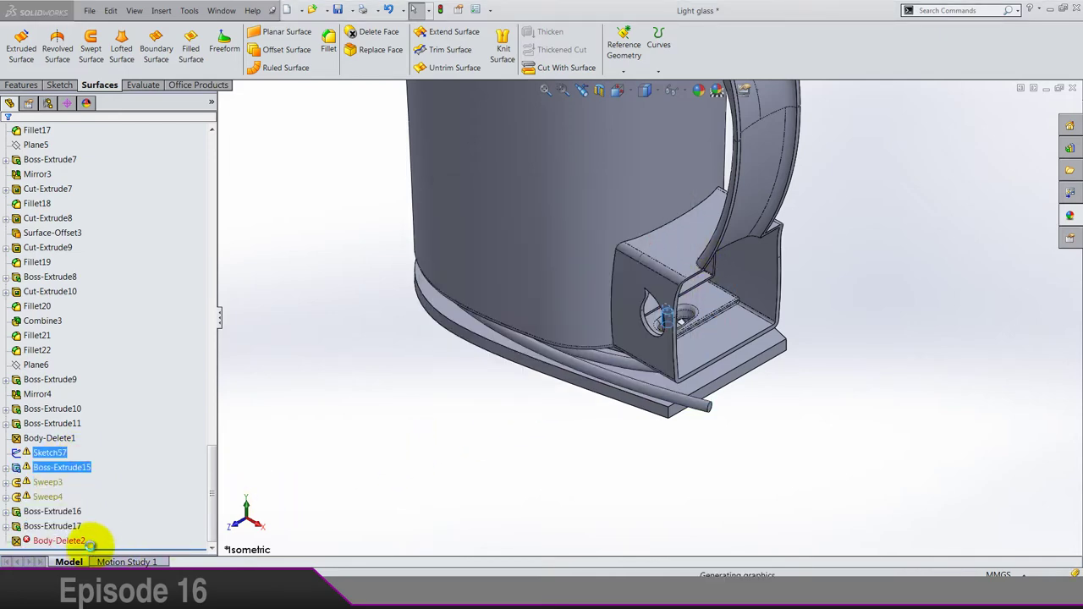
Step: Delete Body-Delete2, Boss-Extrude17, Sketch65 and Boss-Extrude16 one by one
key("Delete")
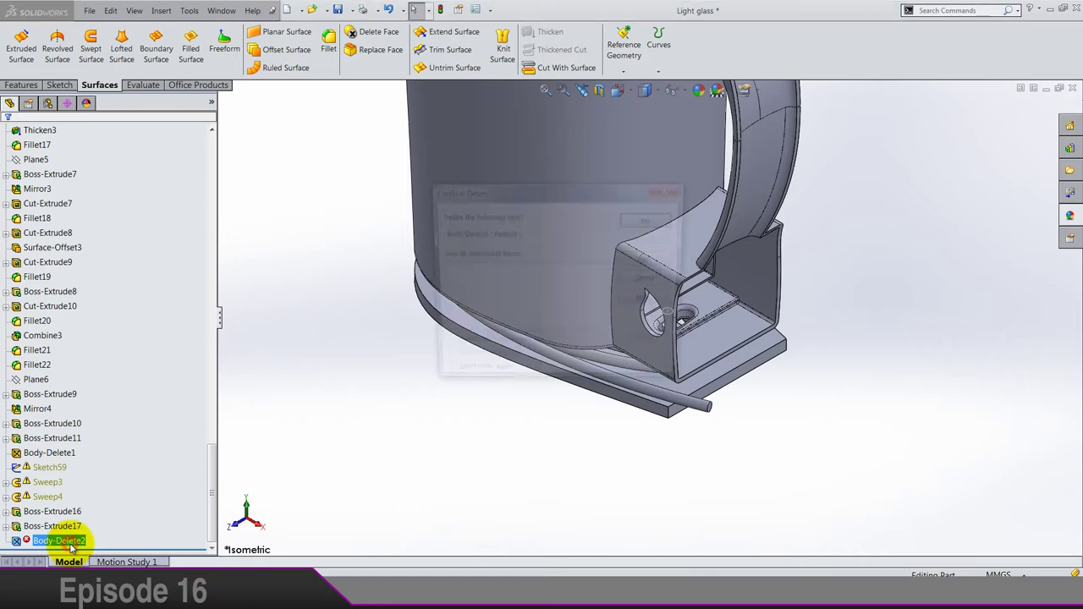
key("Return")
left_click(56, 543)
key("Delete")
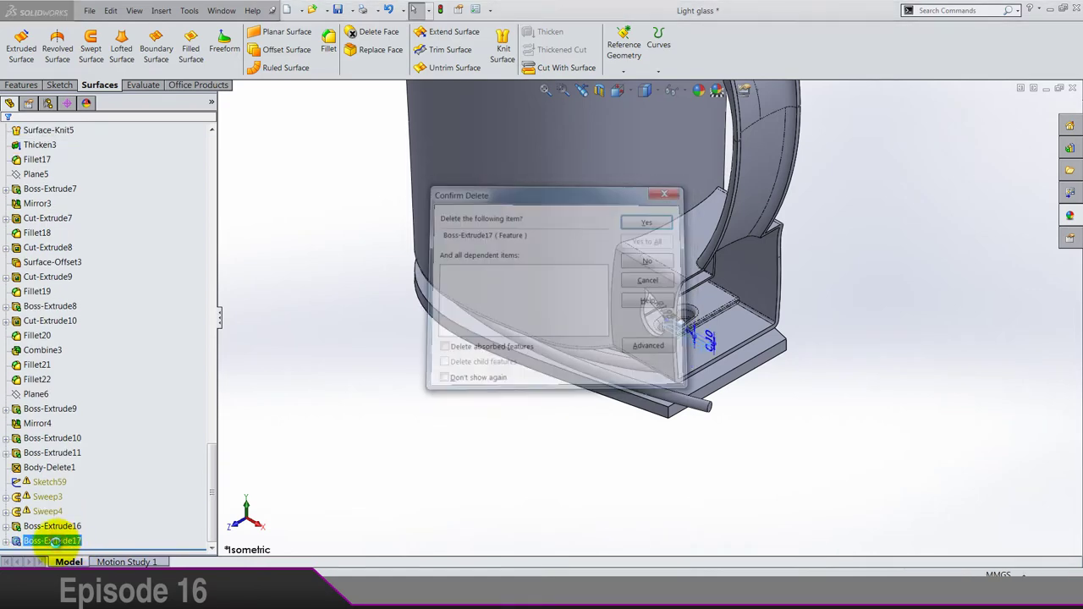
key("Return")
key("Delete")
key("Return")
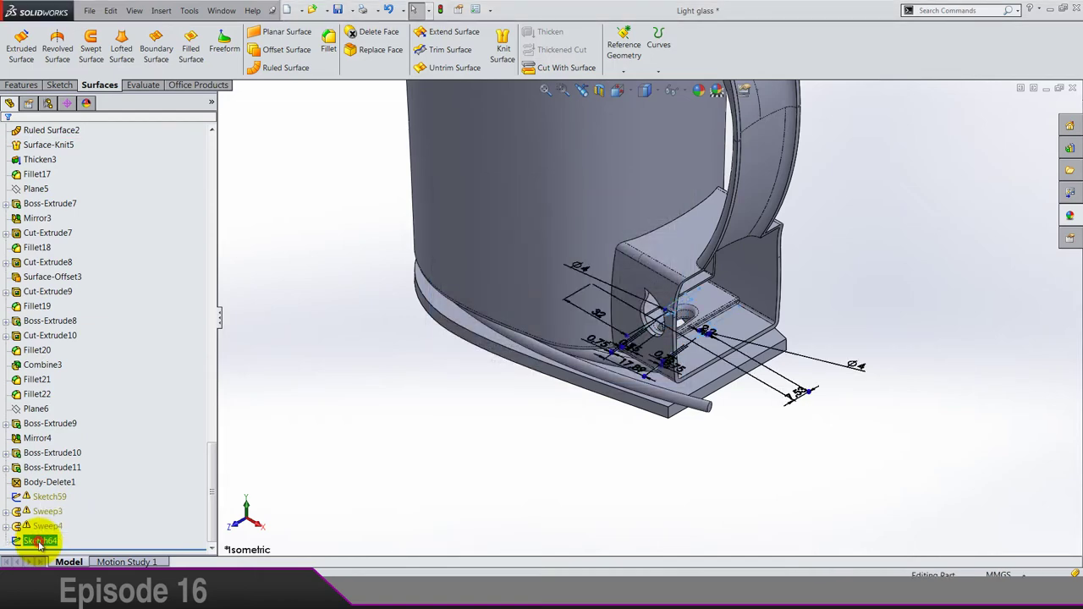
key("Delete")
key("Return")
Step: Delete Sweep4, Sketch63, Sketch62, Sweep3, Sketch60 and Sketch59, leaving Body-Delete1 last
key("Delete")
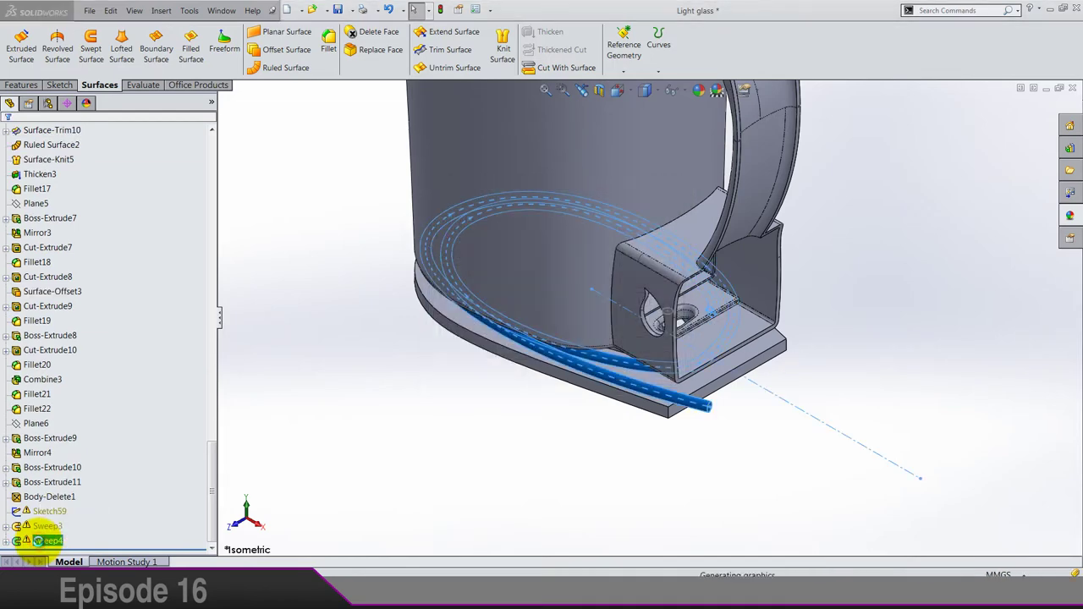
key("Return")
key("Delete")
key("Return")
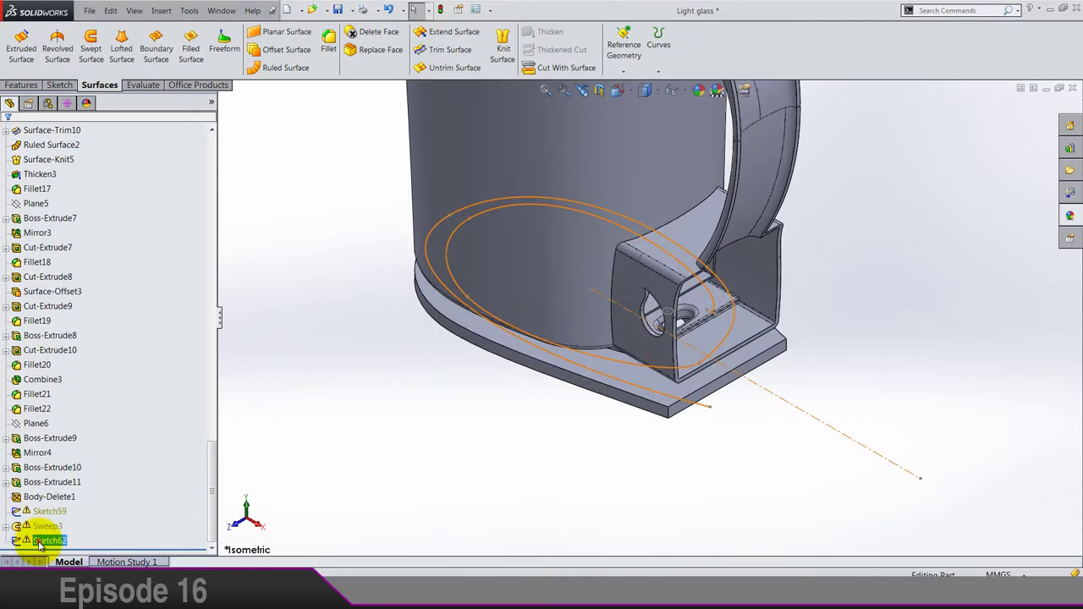
key("Delete")
key("Return")
key("Delete")
key("Return")
key("Delete")
key("Return")
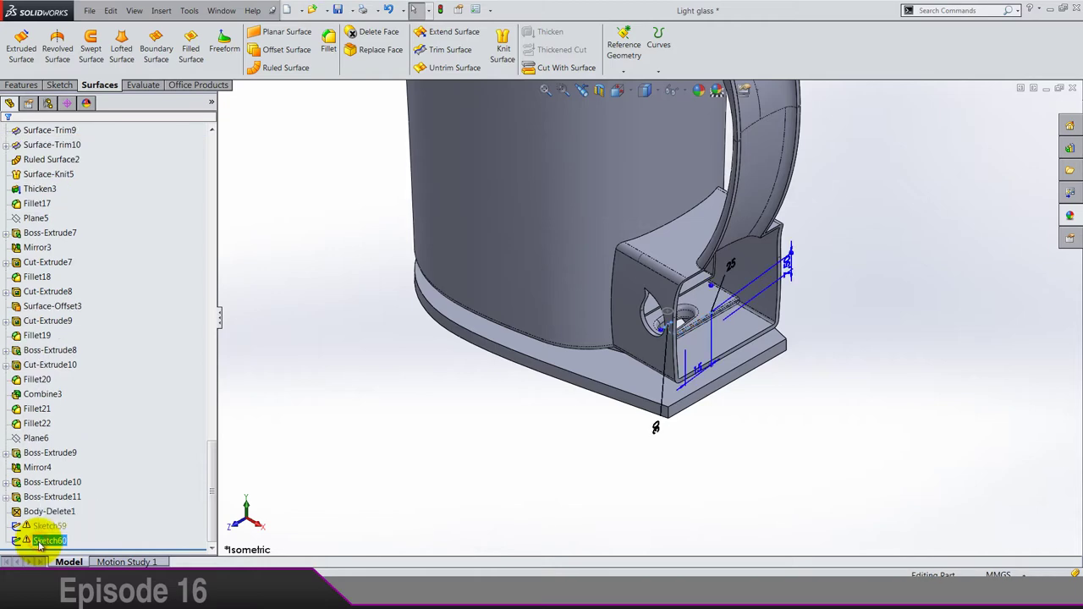
key("Delete")
key("Return")
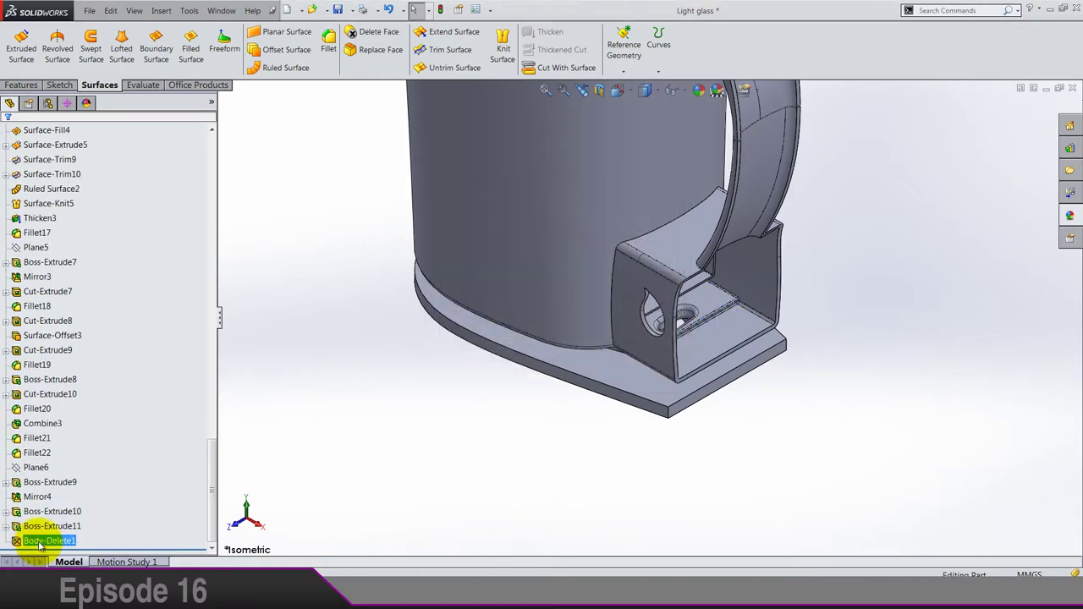
Step: Reopen the Body-Delete1 feature for editing
right_click(39, 546)
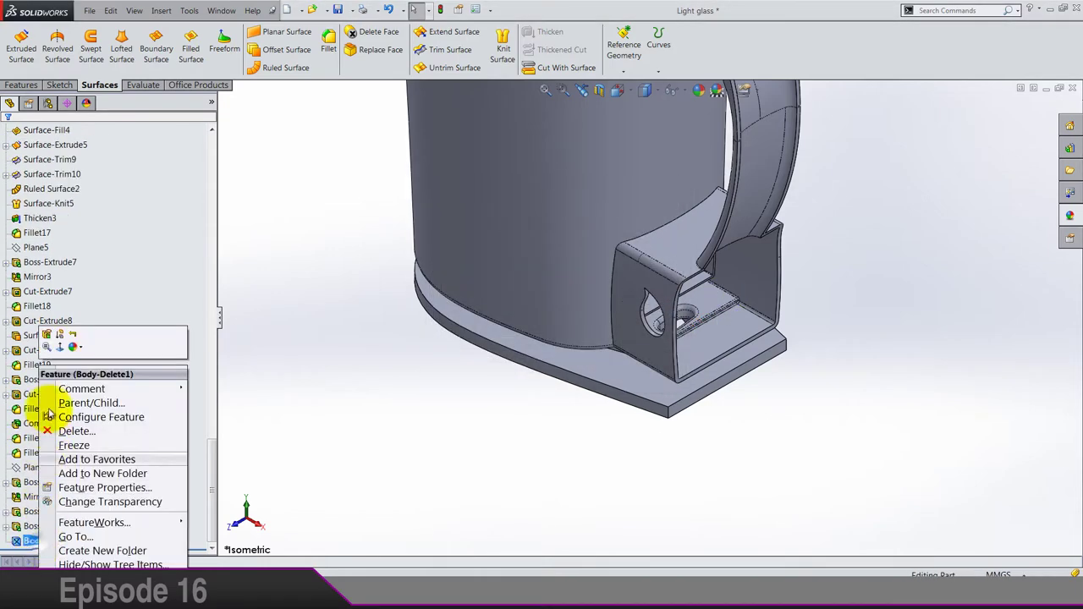
left_click(52, 336, "ctrl")
left_click(51, 544)
right_click(51, 544)
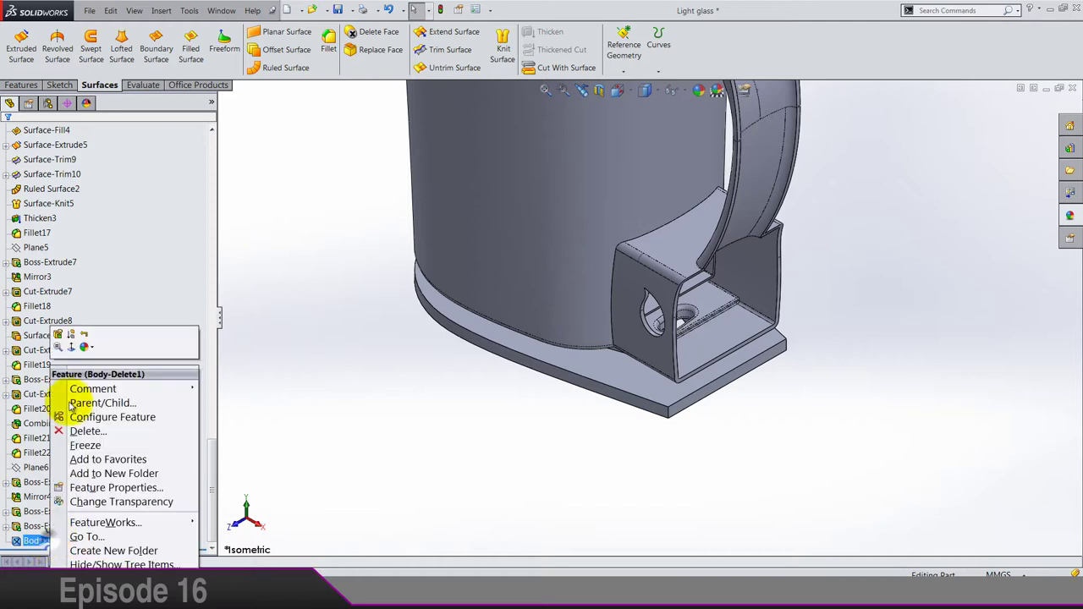
left_click(56, 335)
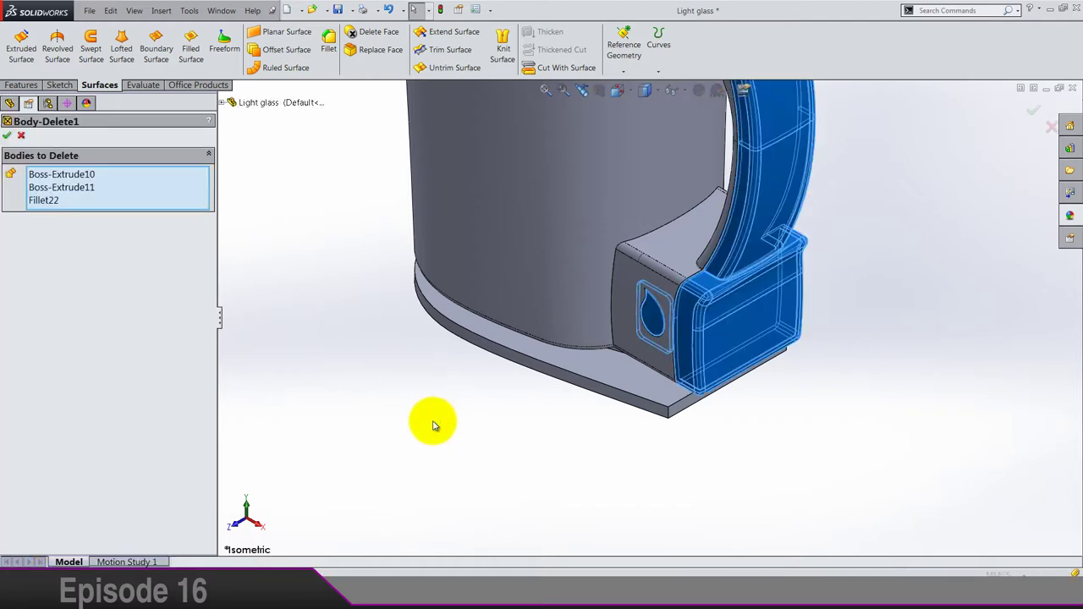
Step: Pick Boss-Extrude10, Boss-Extrude11 and Fillet22 from the bodies list, then clear it
left_click(67, 175)
left_click(76, 187, "ctrl")
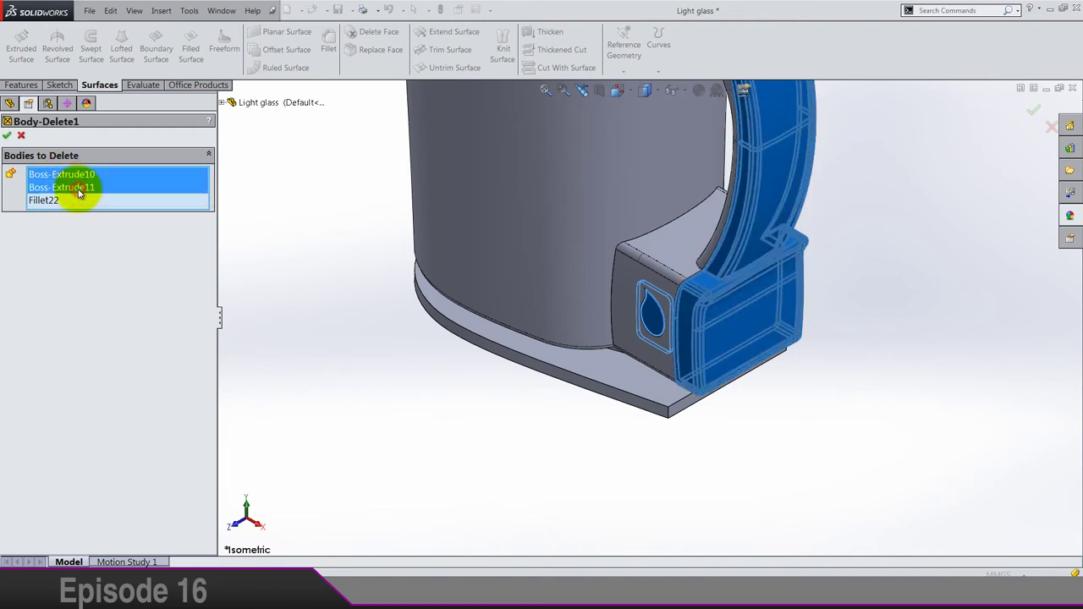
left_click(58, 201, "ctrl")
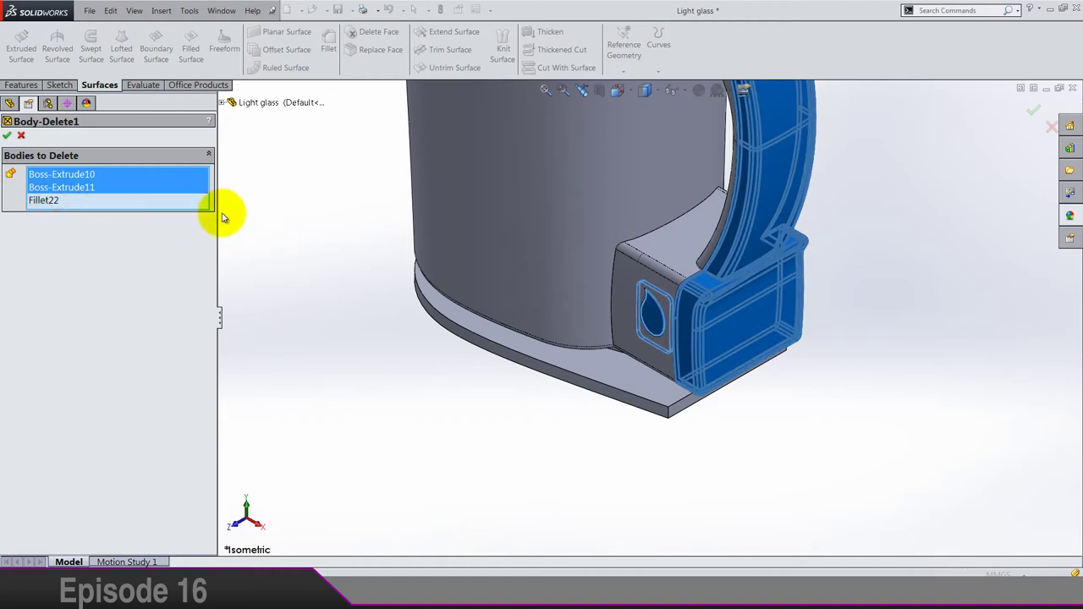
left_click(157, 203, "ctrl")
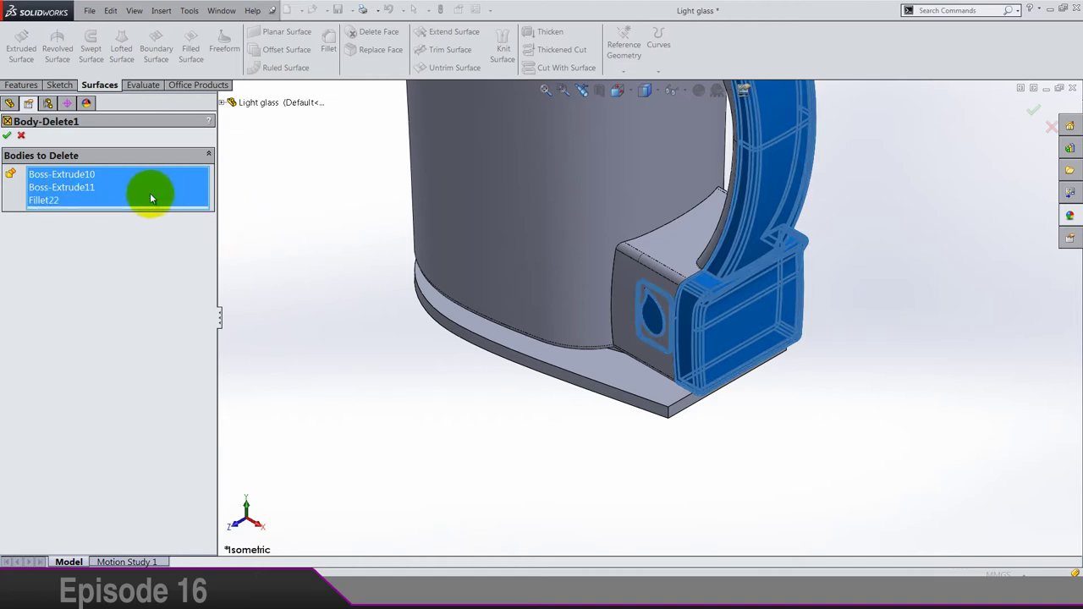
scroll(297, 319, "up", 2)
middle_click_drag(297, 319, 473, 363)
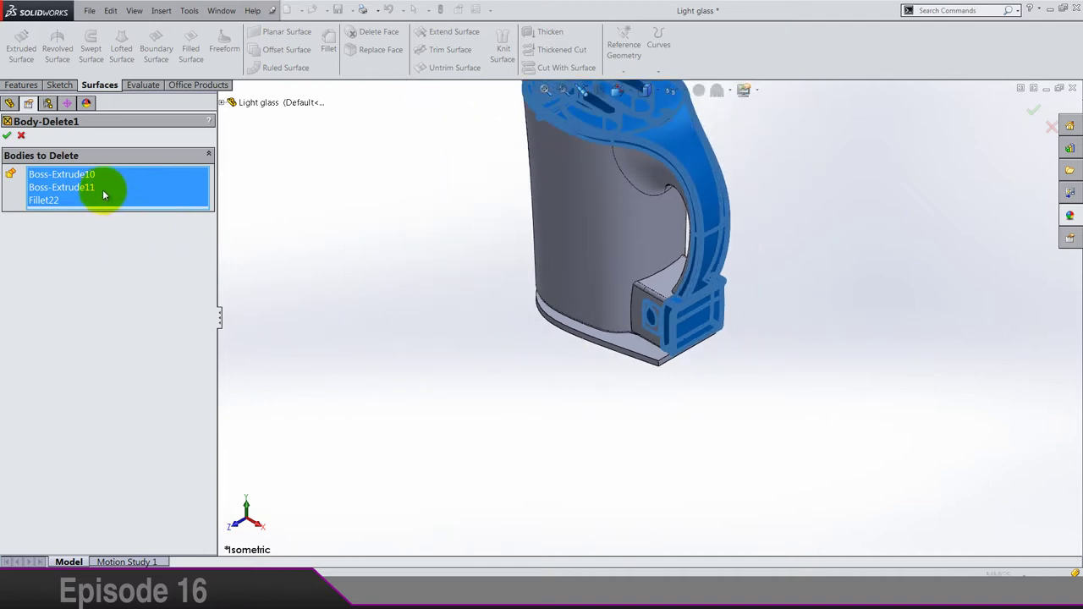
right_click(51, 201)
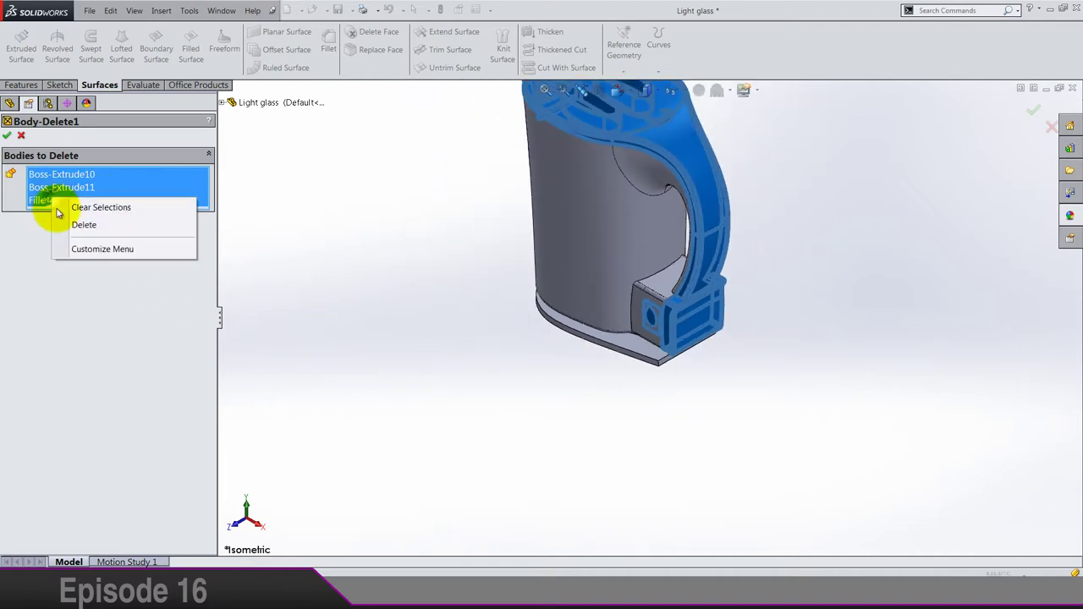
left_click(73, 226)
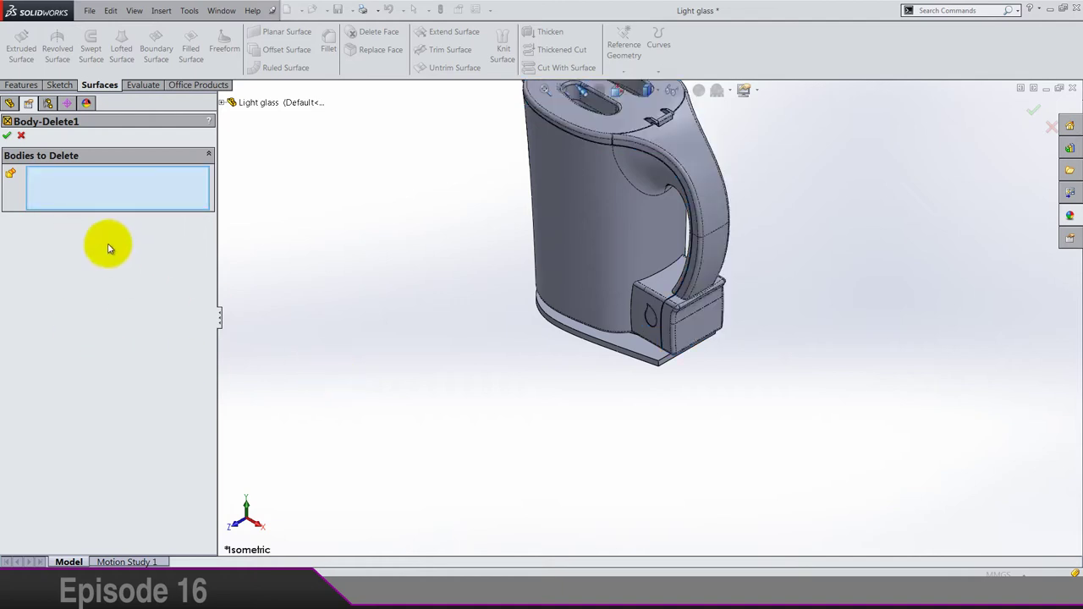
scroll(508, 305, "up", 3)
scroll(733, 242, "down", 4)
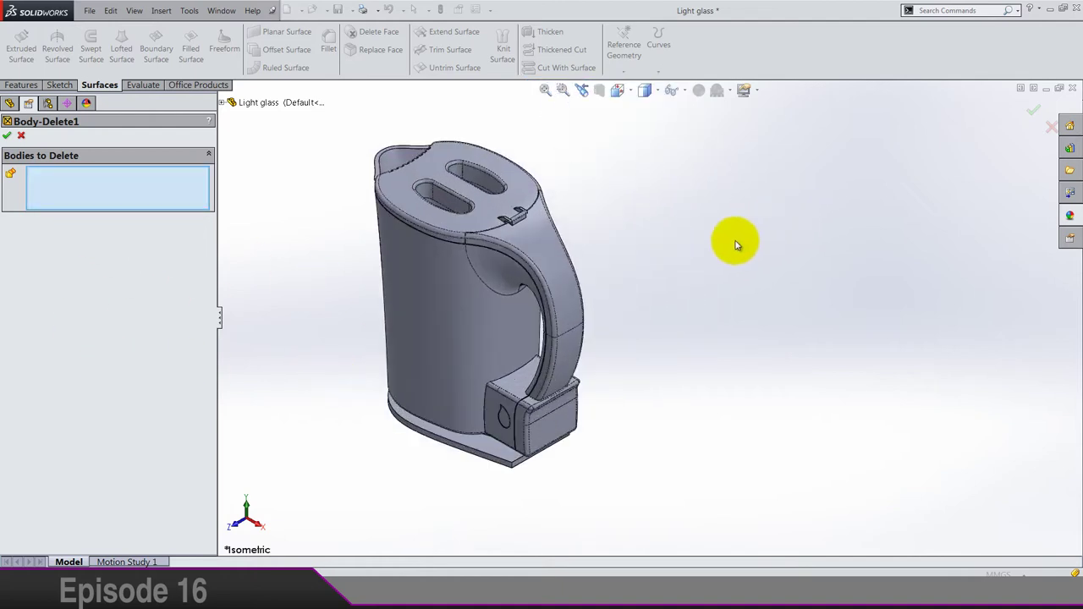
Step: Select the Cut-Extrude10[1], Boss-Extrude10 and Boss-Extrude11 bodies in the view to delete
left_click(426, 313)
left_click(554, 271)
left_click(597, 380)
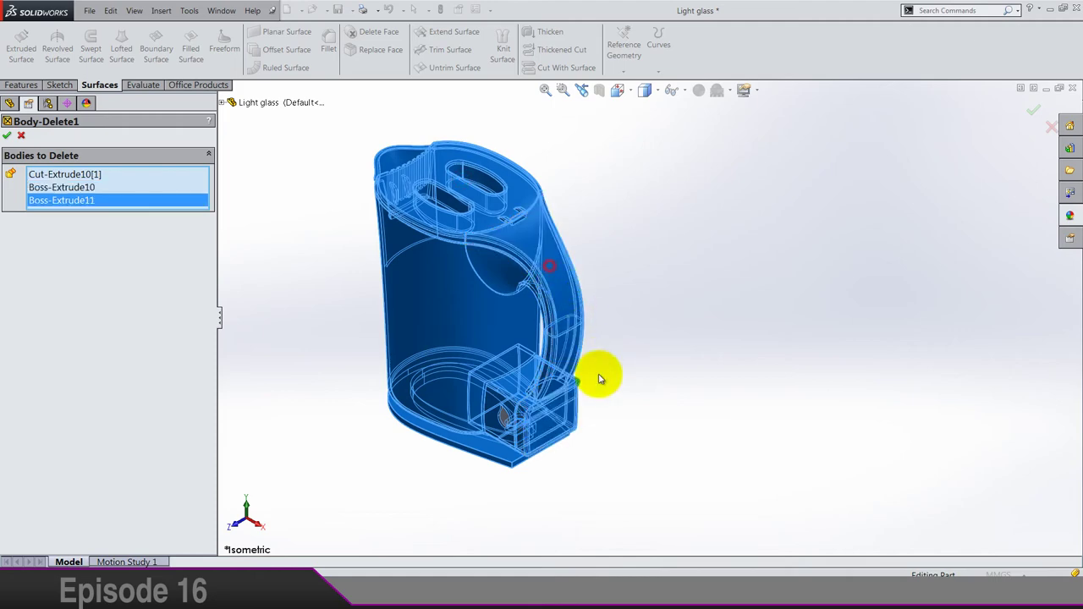
scroll(496, 412, "down", 3)
scroll(479, 385, "up", 2)
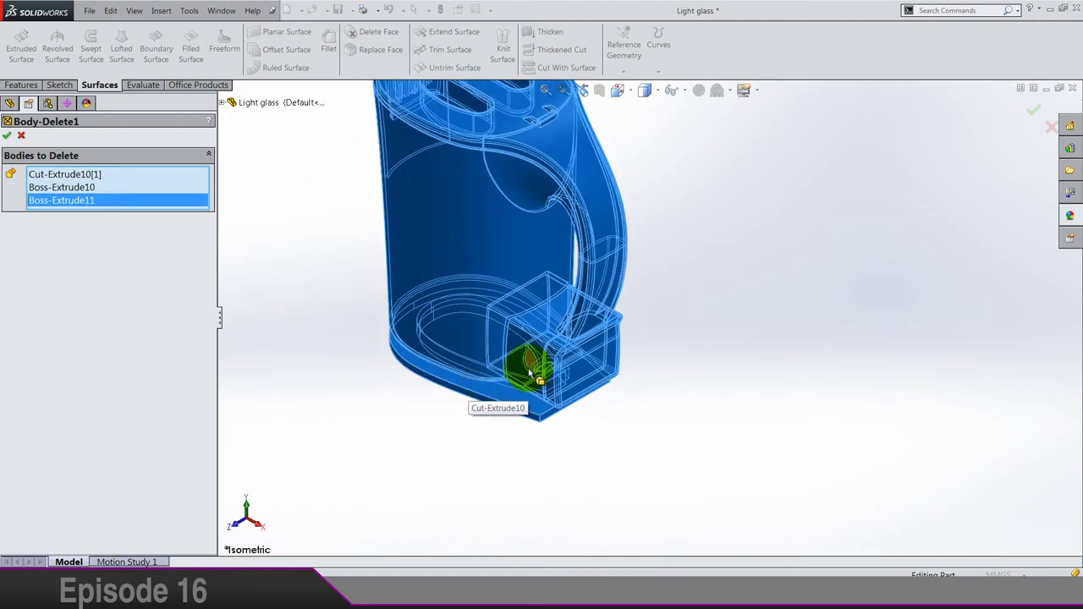
middle_click_drag(363, 296, 421, 452)
scroll(512, 242, "down", 5)
scroll(487, 199, "down", 2)
scroll(495, 406, "up", 5)
middle_click_drag(513, 460, 672, 391)
middle_click_drag(815, 380, 833, 312)
Step: Confirm the body deletion, leaving only the lid plate
key("Return")
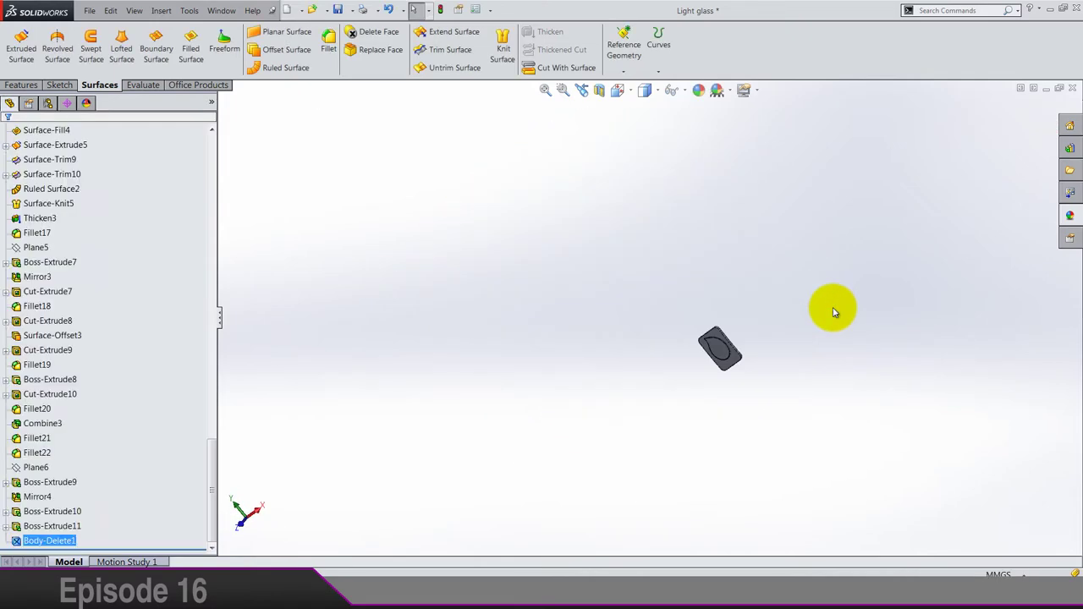
scroll(683, 381, "down", 5)
middle_click_drag(682, 384, 629, 223)
Step: Switch to Isometric view and zoom until the plate fills the viewport
left_click(619, 90)
left_click(688, 121)
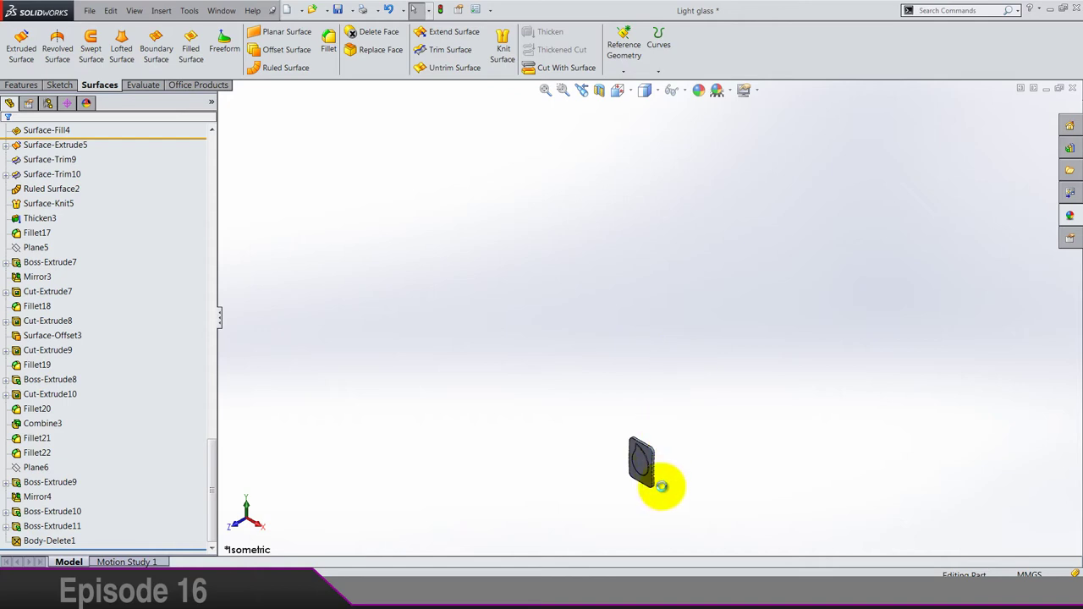
middle_click_drag(664, 491, 554, 477)
scroll(720, 443, "down", 6)
scroll(757, 513, "down", 4)
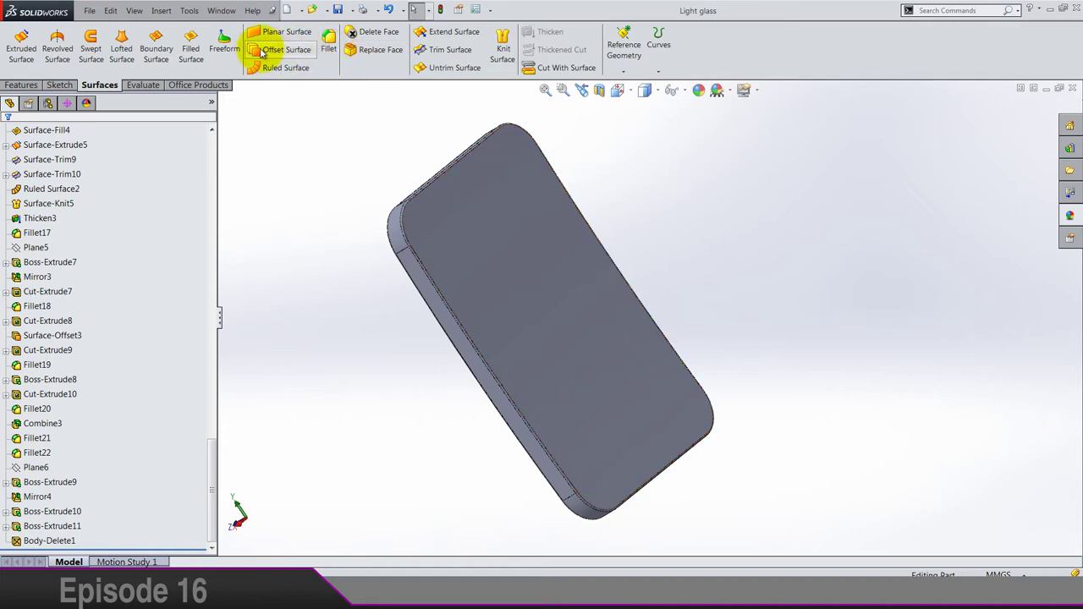
Step: Shell the plate with 1 mm thickness, removing its top face
scroll(254, 53, "up", 2)
left_click(429, 69)
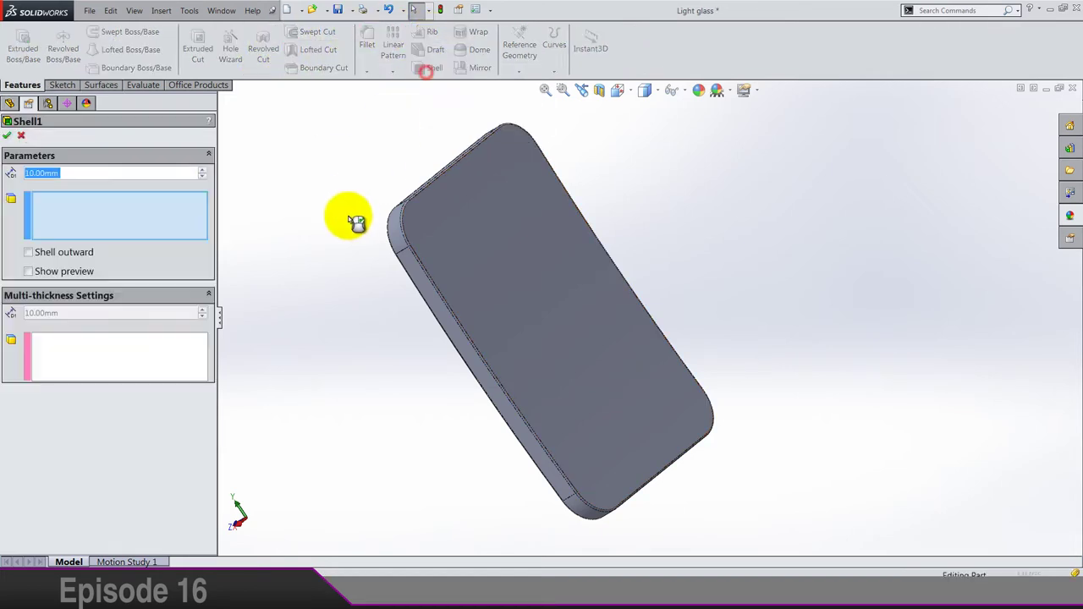
type("1")
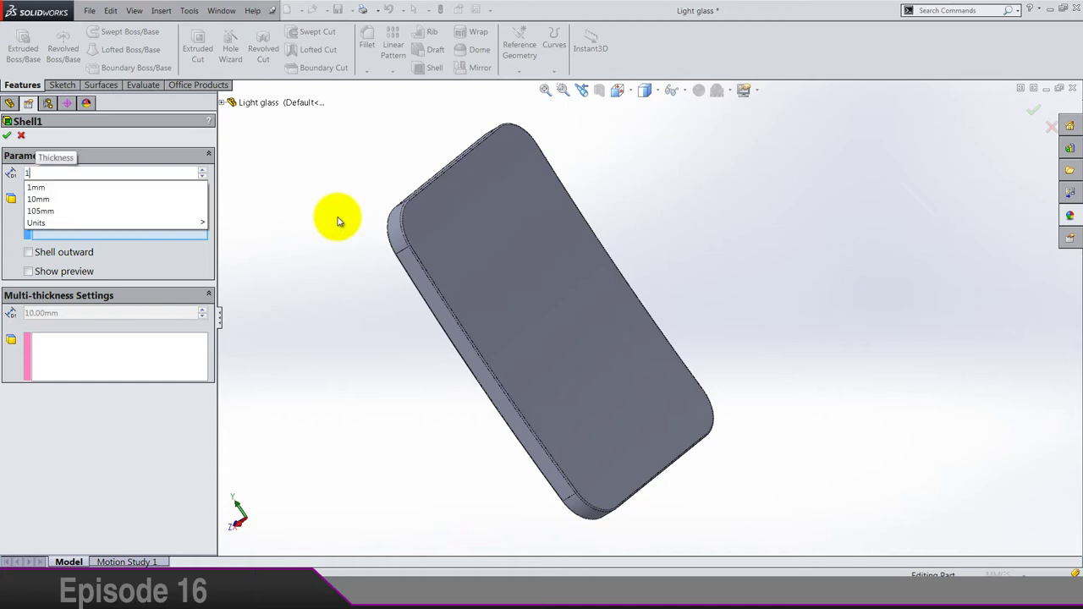
key("Return")
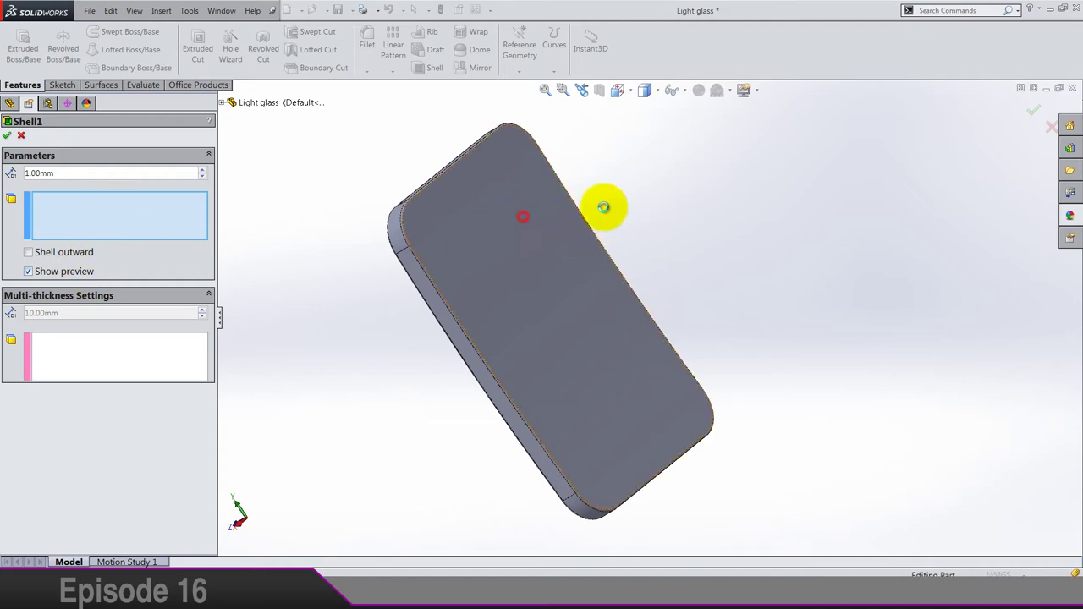
left_click(524, 216)
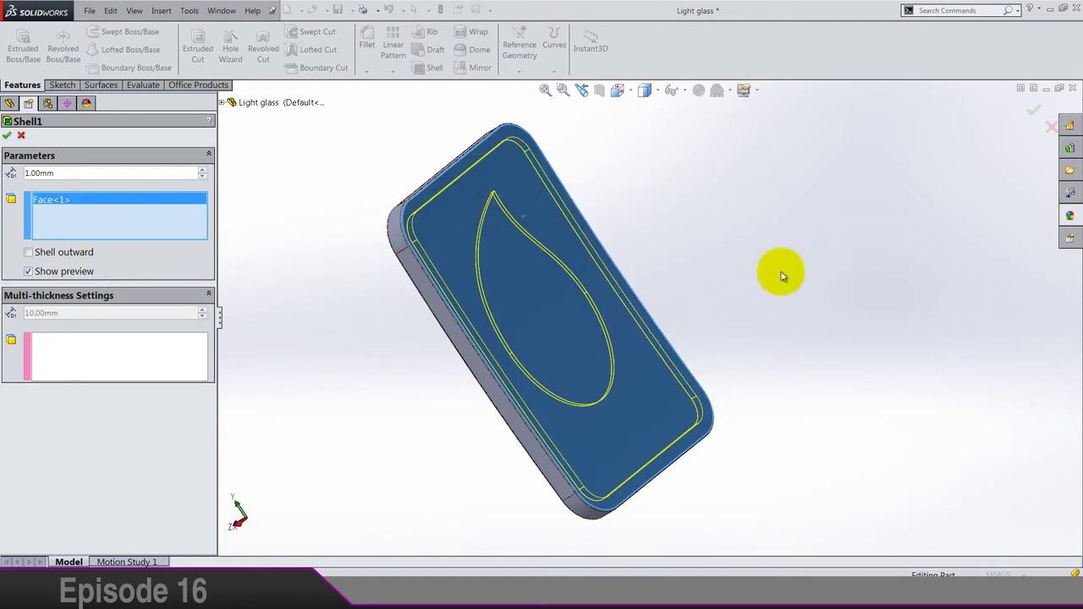
mouse_move(773, 274)
middle_mouse_down()
mouse_move(721, 259)
mouse_move(737, 279)
mouse_move(773, 284)
middle_mouse_up()
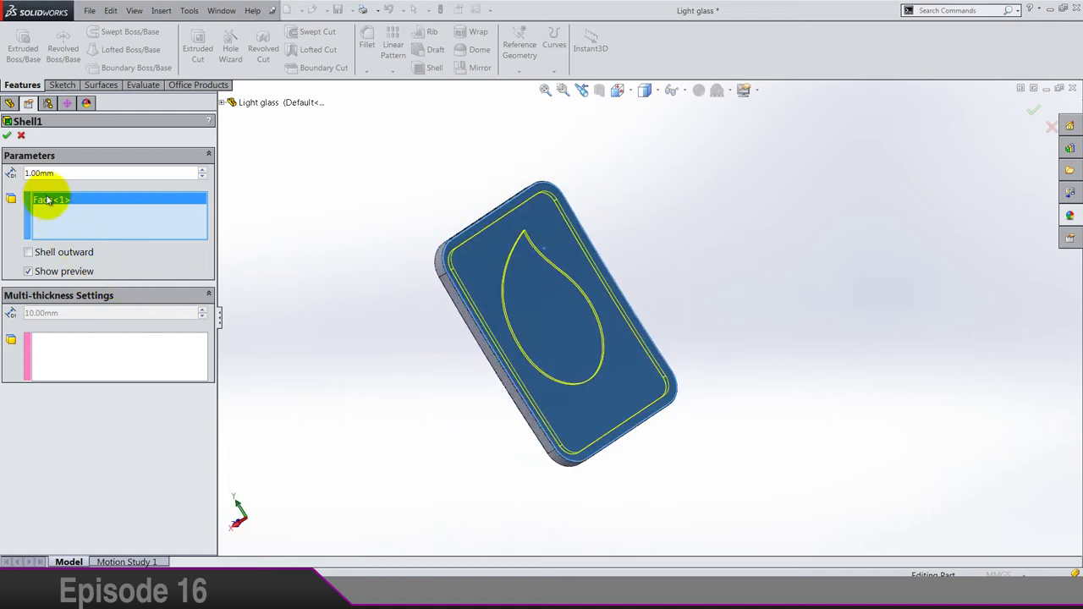
left_click(5, 138)
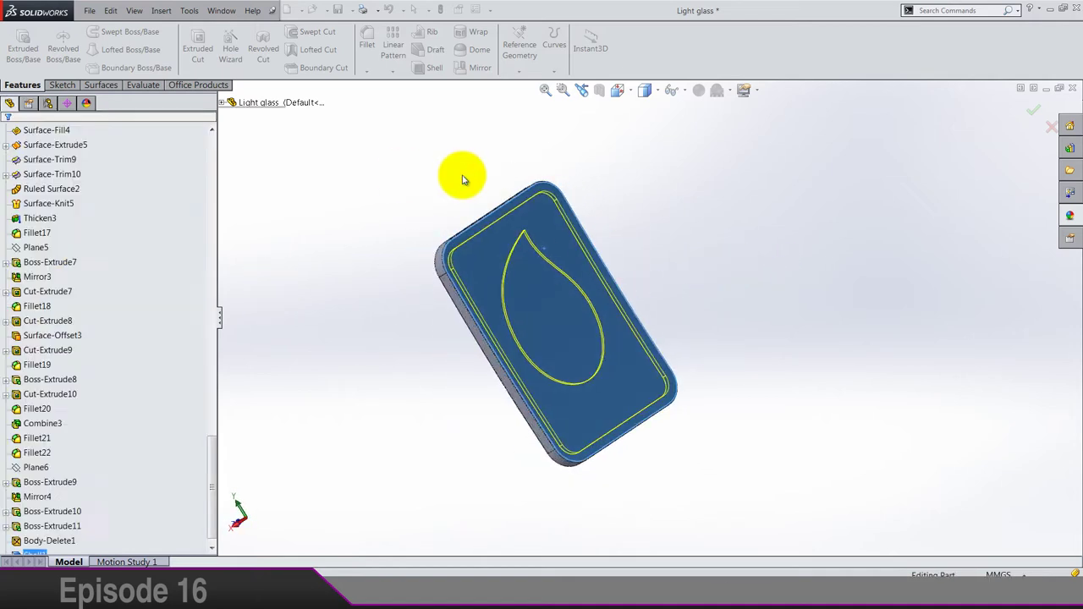
Step: Snap the hollowed plate to a standard side view
left_click(461, 175)
middle_click_drag(580, 207, 696, 169)
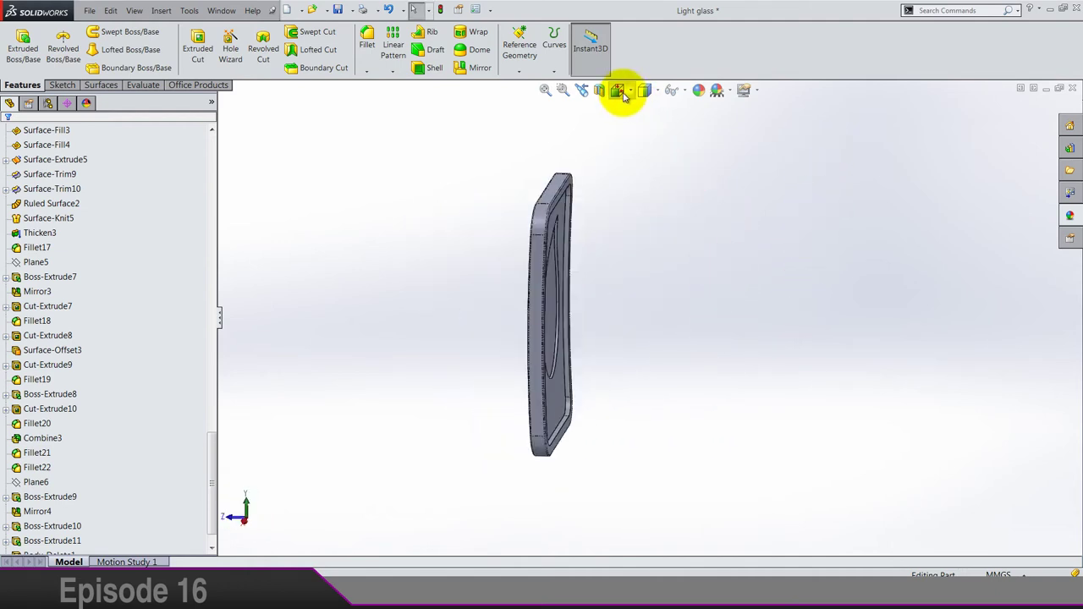
left_click(620, 91)
left_click(694, 134)
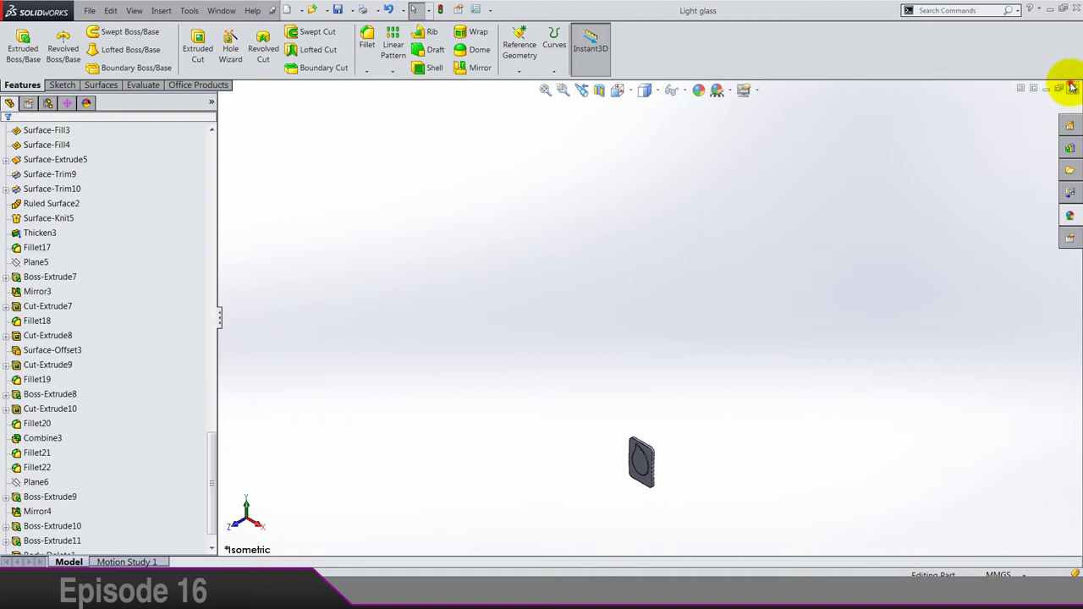
Step: Close Light glass and open the Small bracket part
left_click(1073, 88)
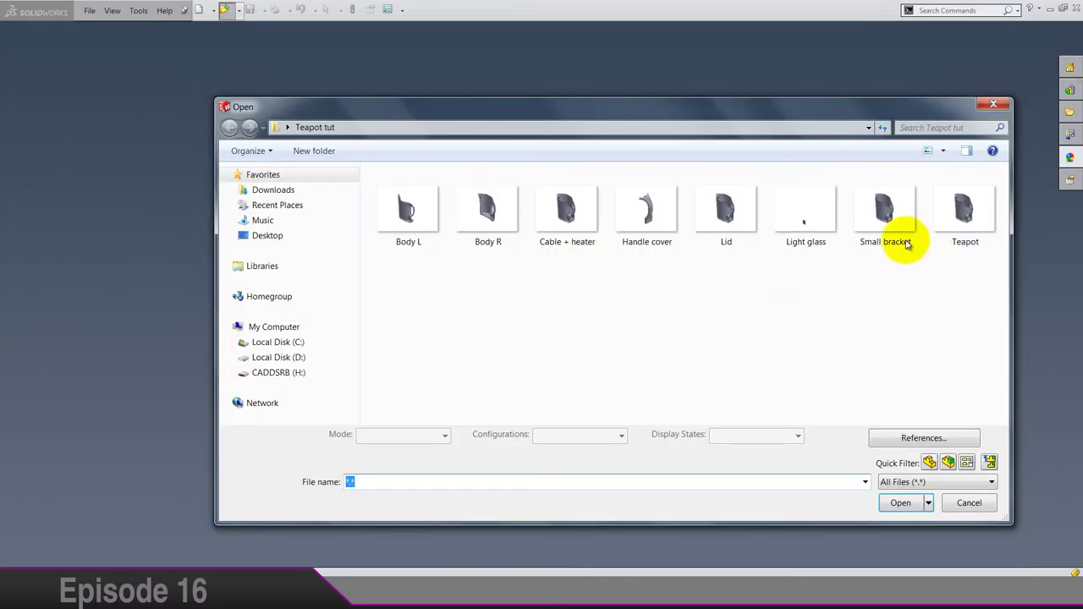
left_click(877, 219)
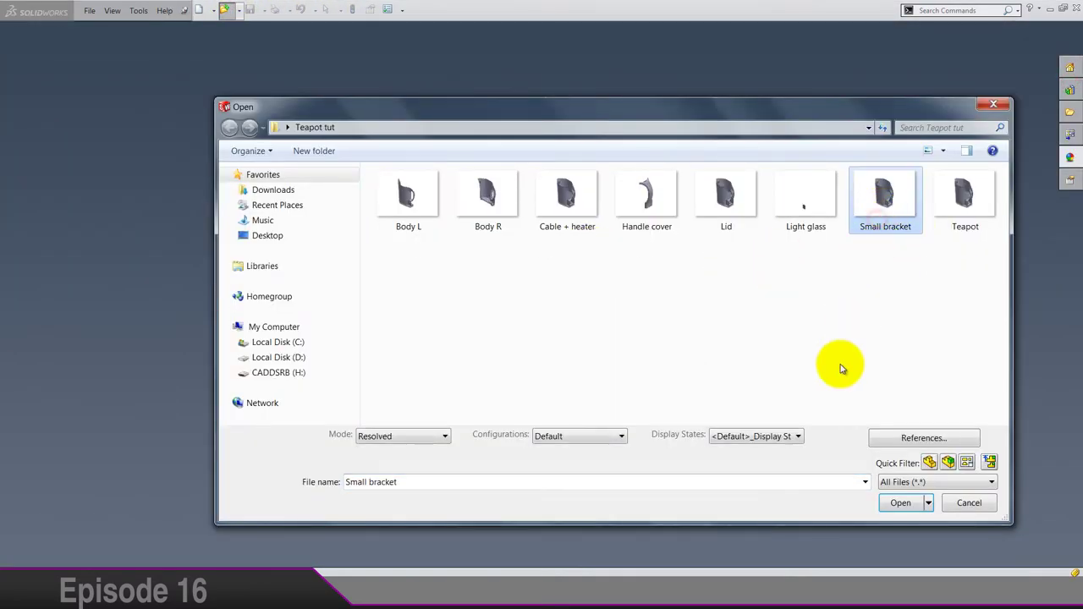
key("Return")
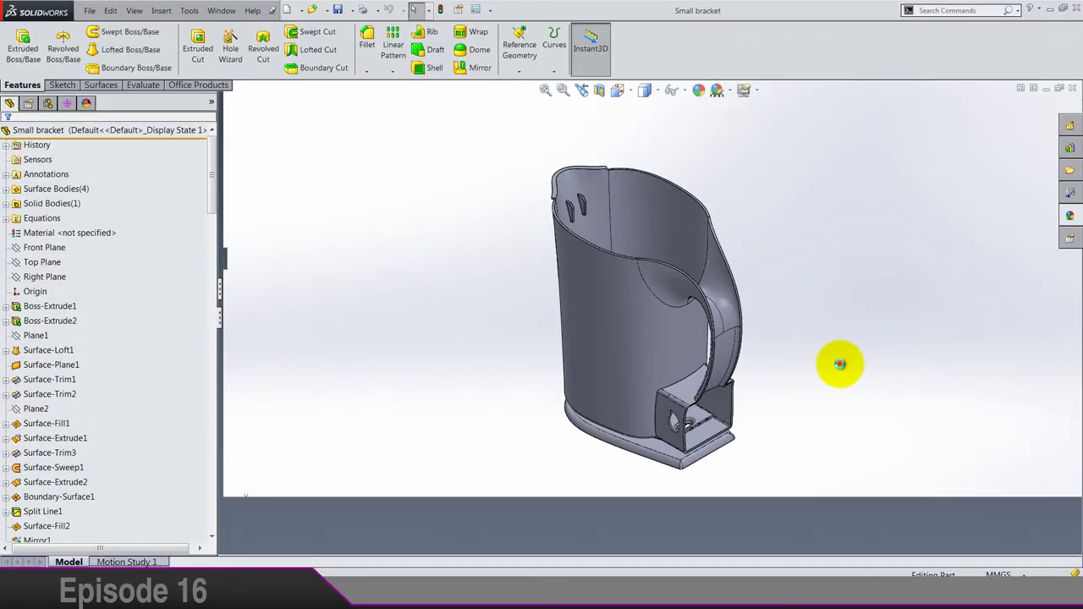
Step: Orbit and zoom to inspect the Small bracket's underside, then close it
left_click(839, 364)
middle_click_drag(773, 431, 725, 290)
scroll(714, 295, "down", 6)
scroll(690, 279, "down", 3)
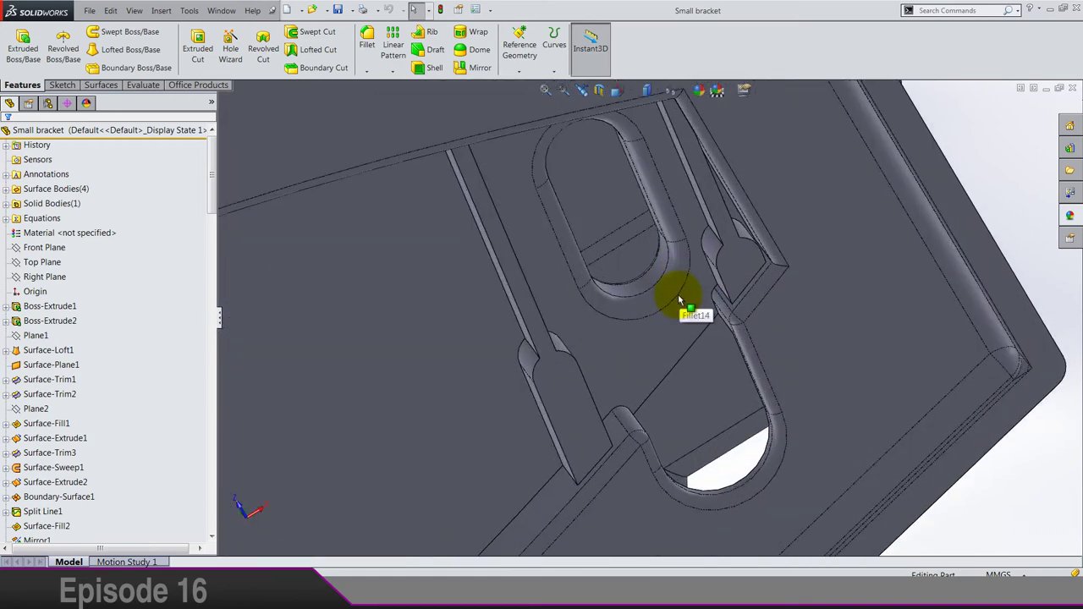
scroll(678, 300, "up", 10)
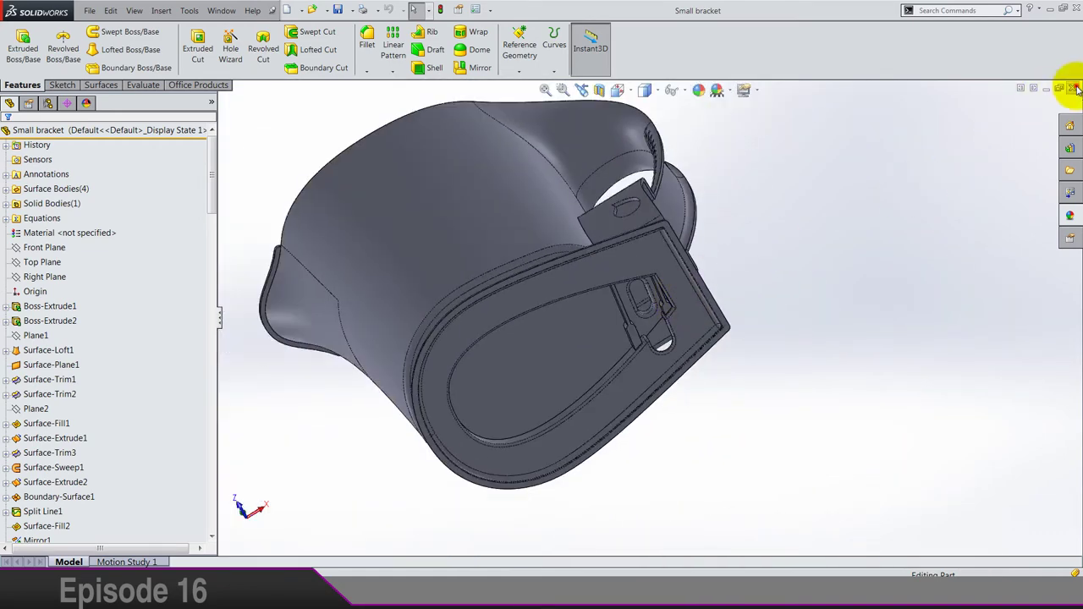
left_click(1076, 88)
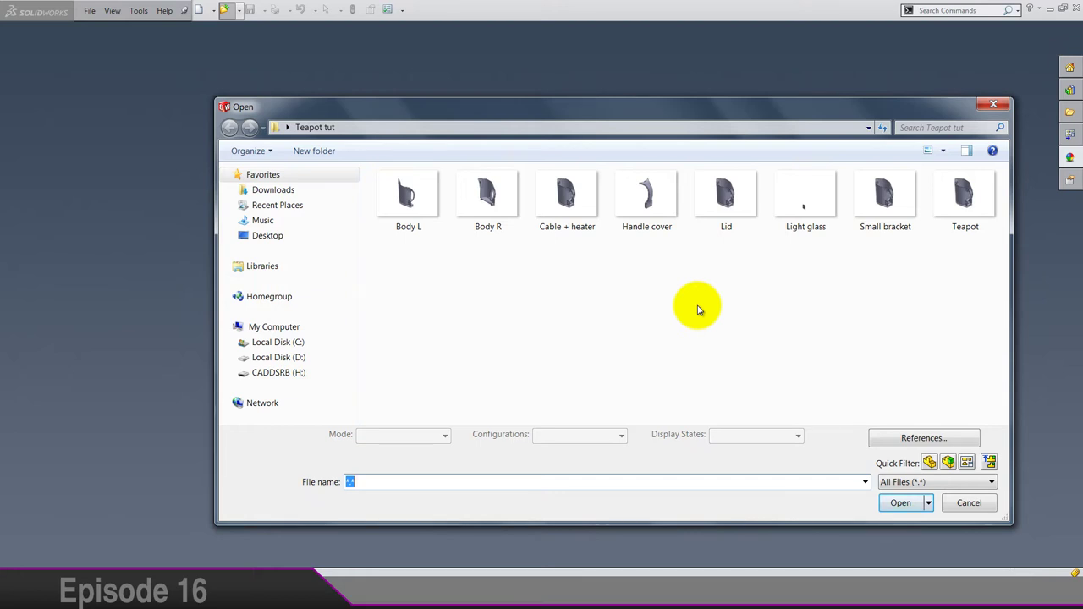
Step: Open Teapot and inspect its base panel, selecting Fillet31 to see its rounded edge
double_click(973, 210)
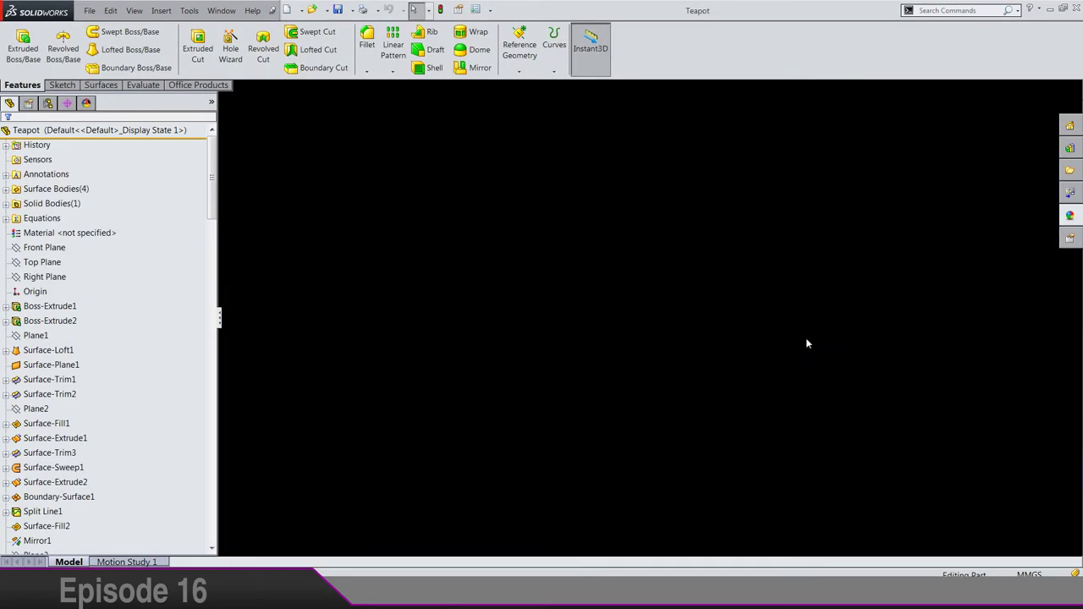
left_click(806, 339)
middle_click_drag(724, 458, 702, 346)
scroll(617, 513, "down", 8)
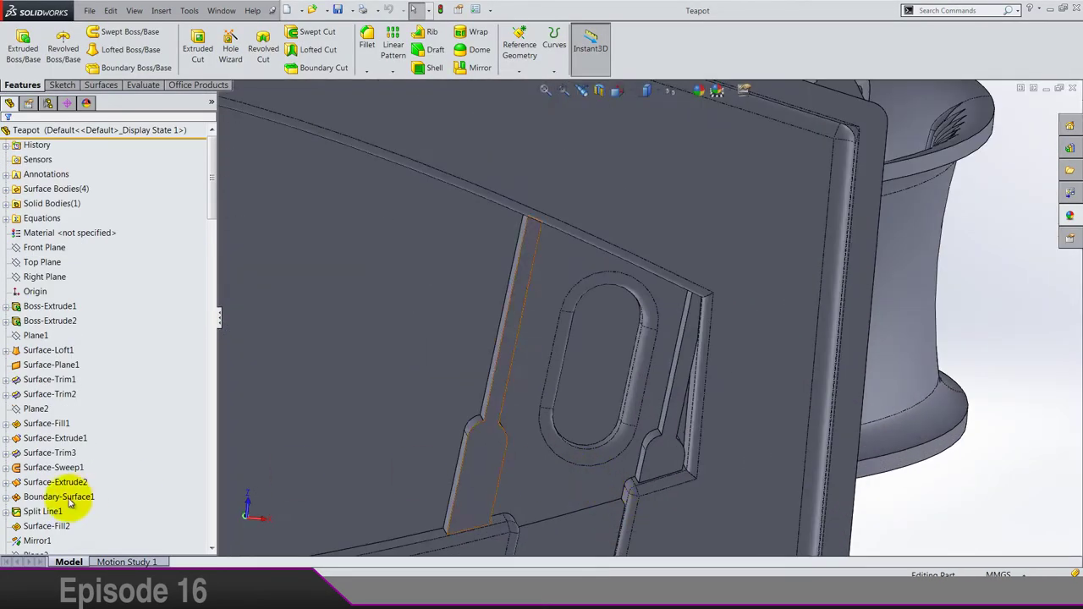
scroll(68, 498, "down", 20)
scroll(69, 498, "down", 1)
left_click(38, 526)
scroll(42, 470, "down", 1)
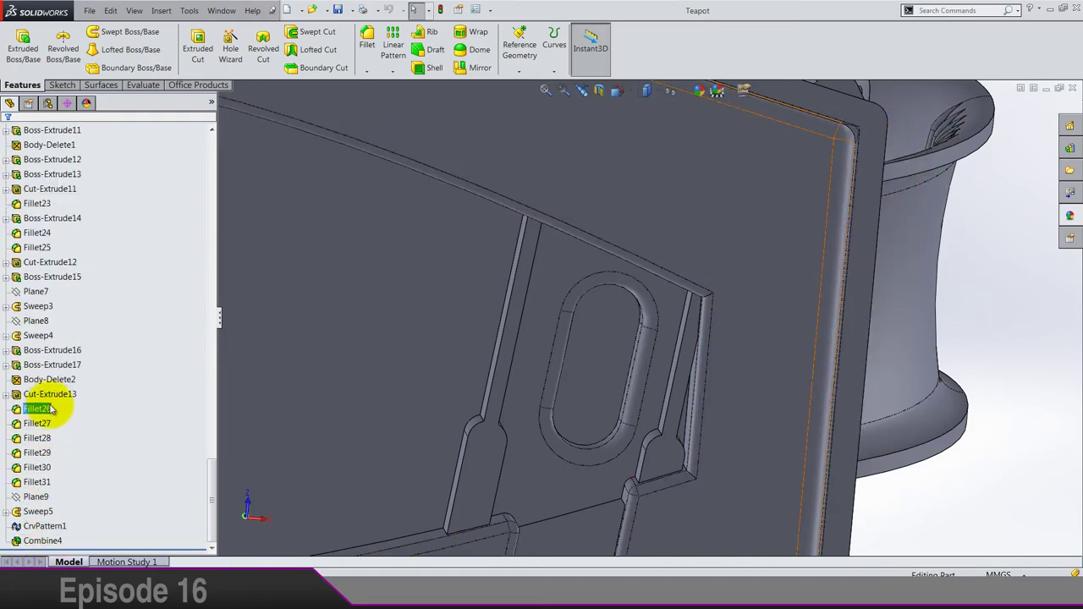
scroll(677, 411, "up", 5)
middle_click_drag(725, 468, 1027, 121)
Step: Close the Teapot document, delete the Small bracket file, and open the Lid part
key("ctrl+w")
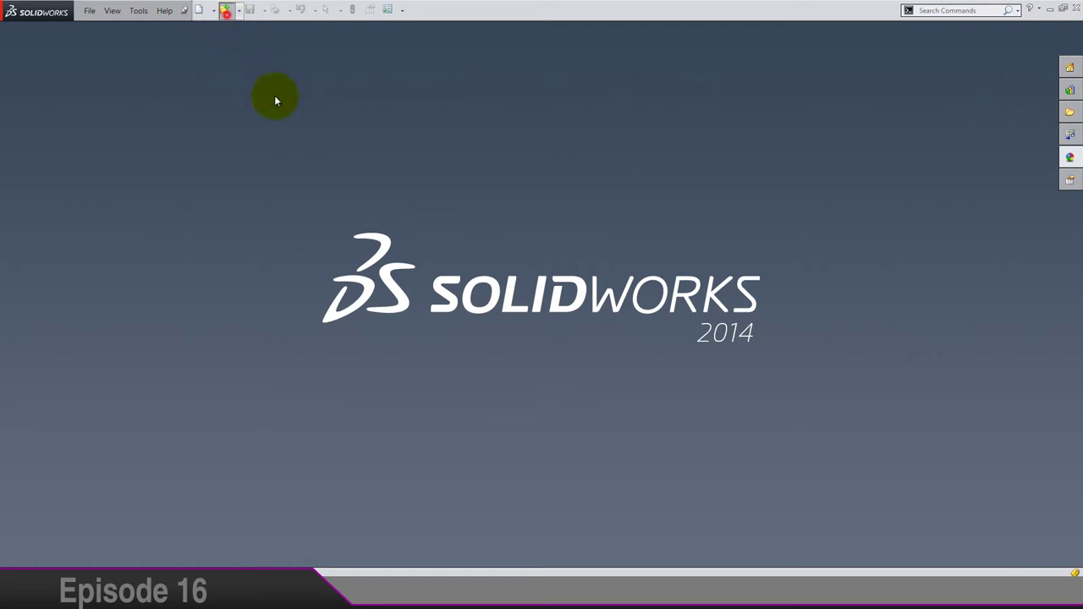
key("ctrl+o")
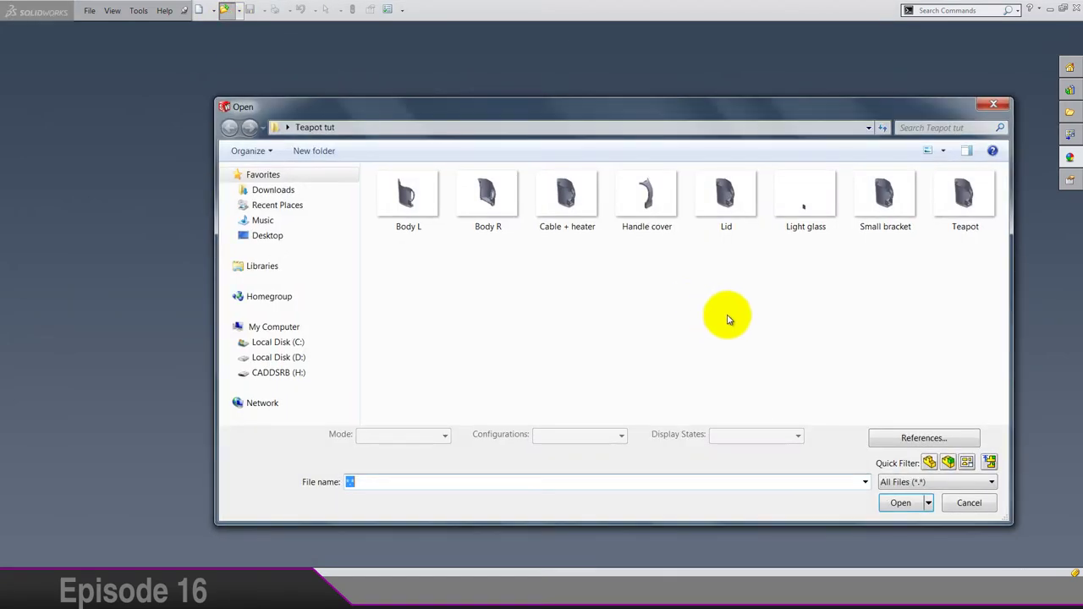
left_click(884, 214)
key("Delete")
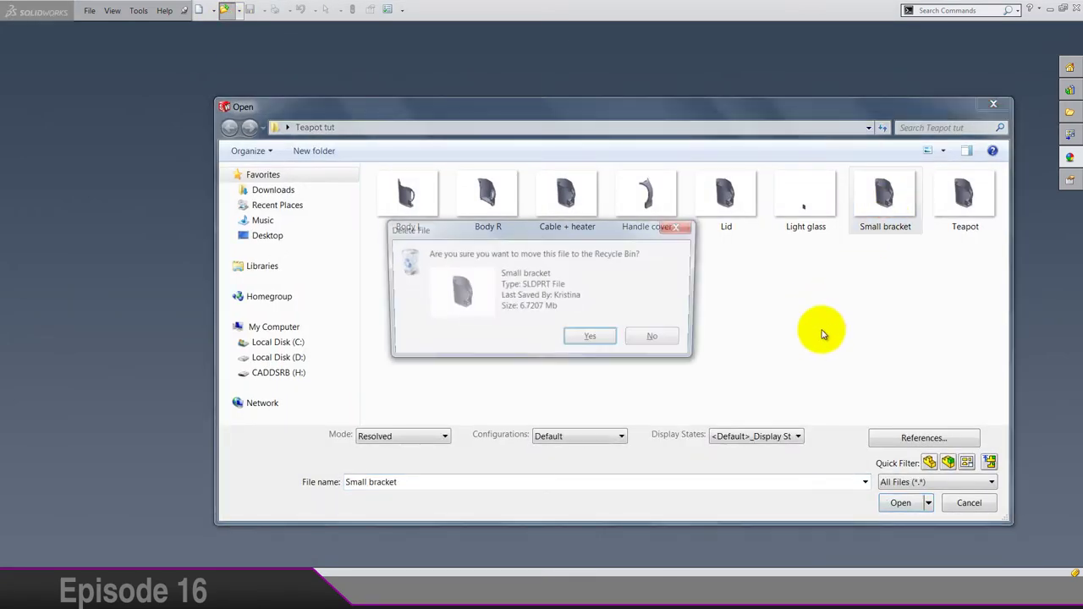
key("Return")
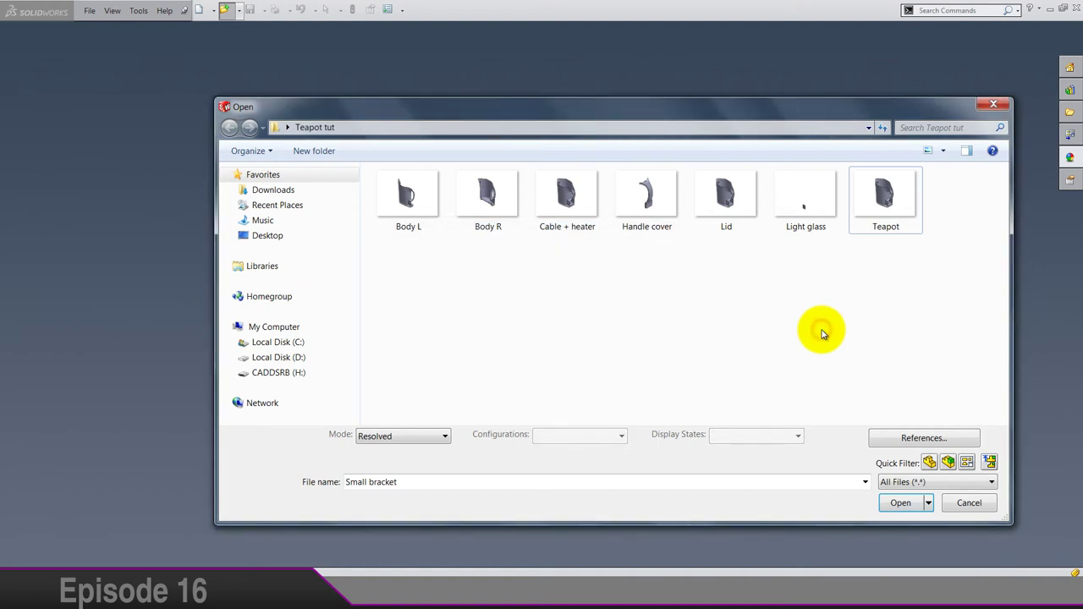
left_click(717, 219)
key("Return")
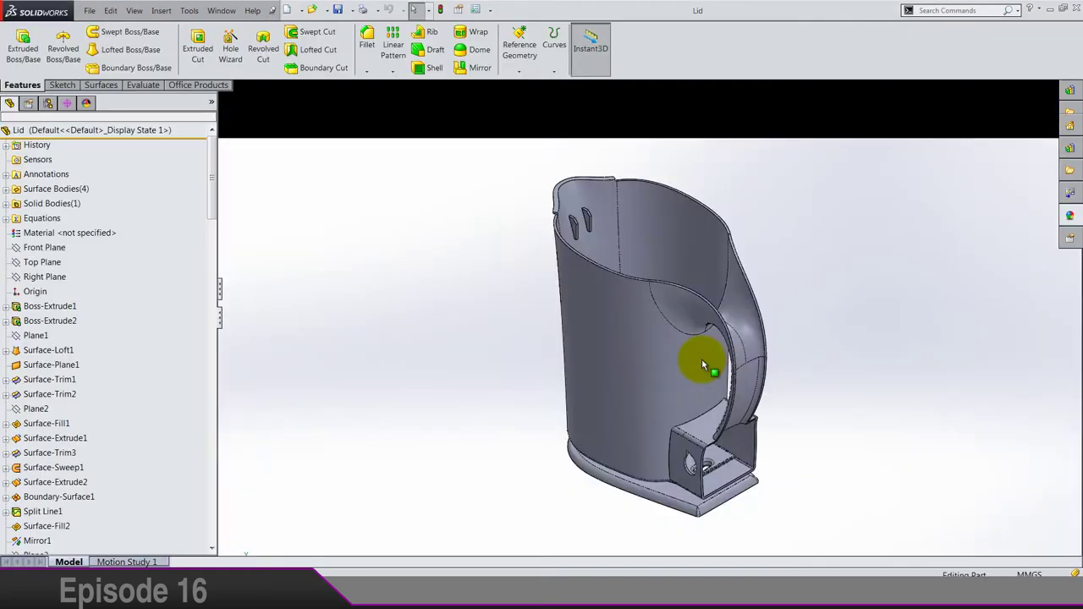
Step: Delete all features from Cut-Extrude13 down to Combine4 from the Lid's history
scroll(175, 414, "down", 1)
scroll(175, 415, "down", 15)
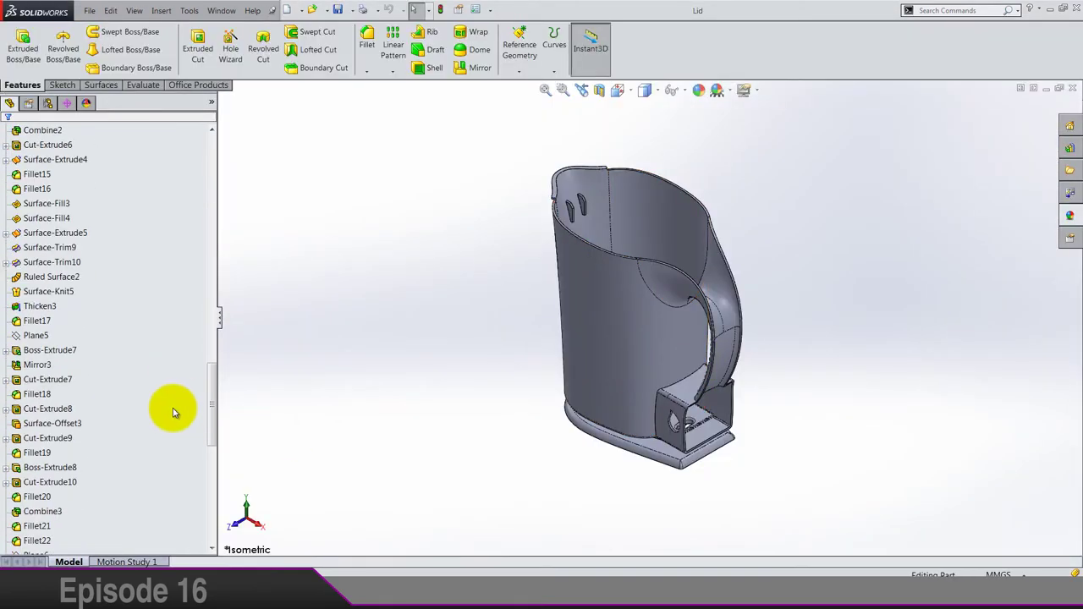
left_click(59, 394)
left_click(43, 540, "shift")
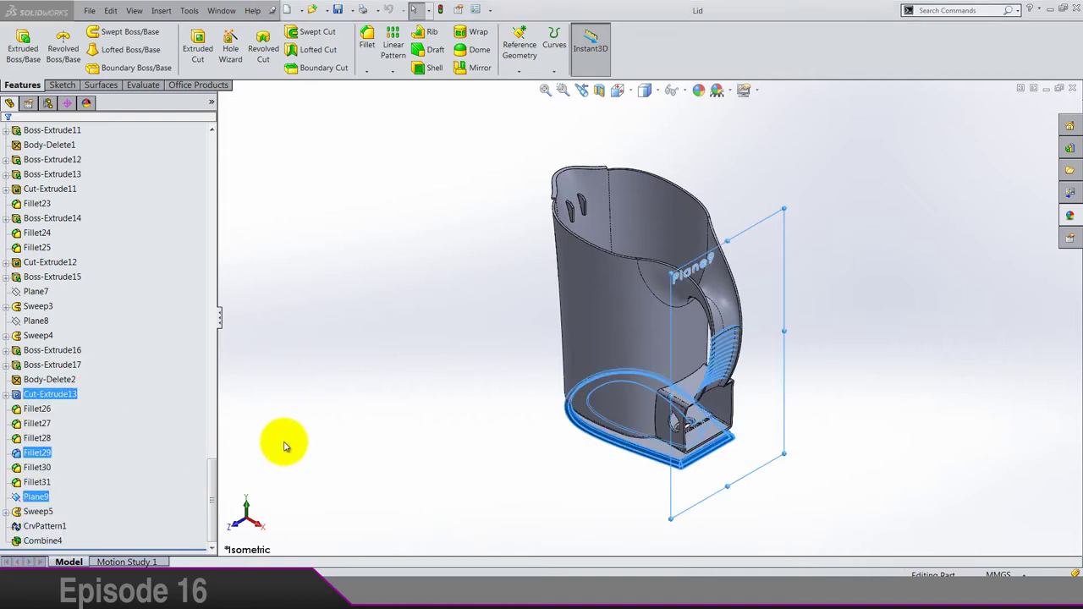
key("Delete")
left_click(669, 243)
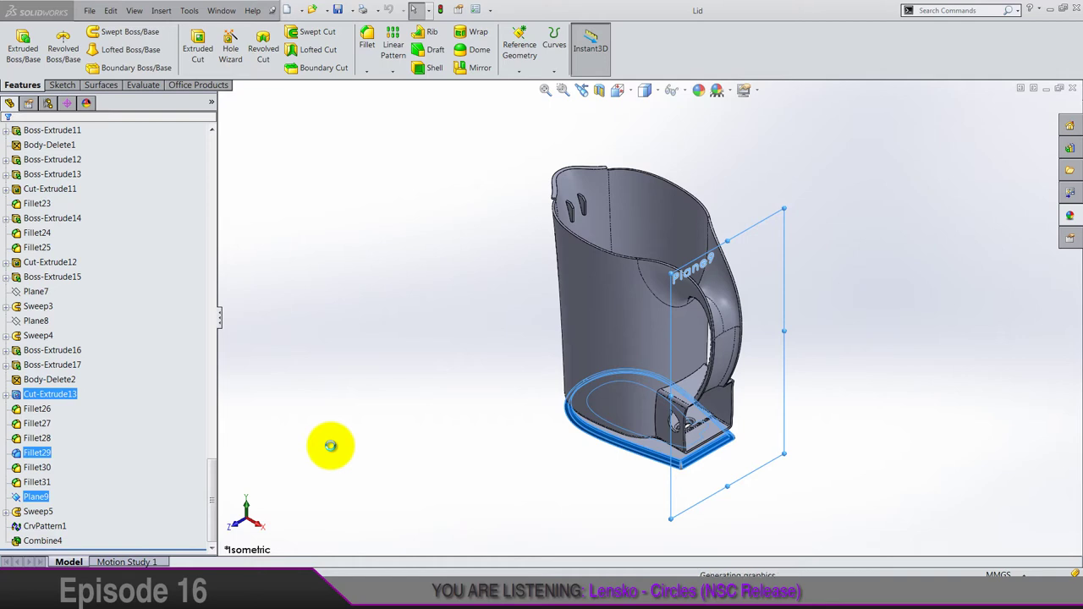
Step: Delete the leftover Sketch66, Fillet30, Sweep5 and Sketch68
left_click_drag(76, 489, 51, 516)
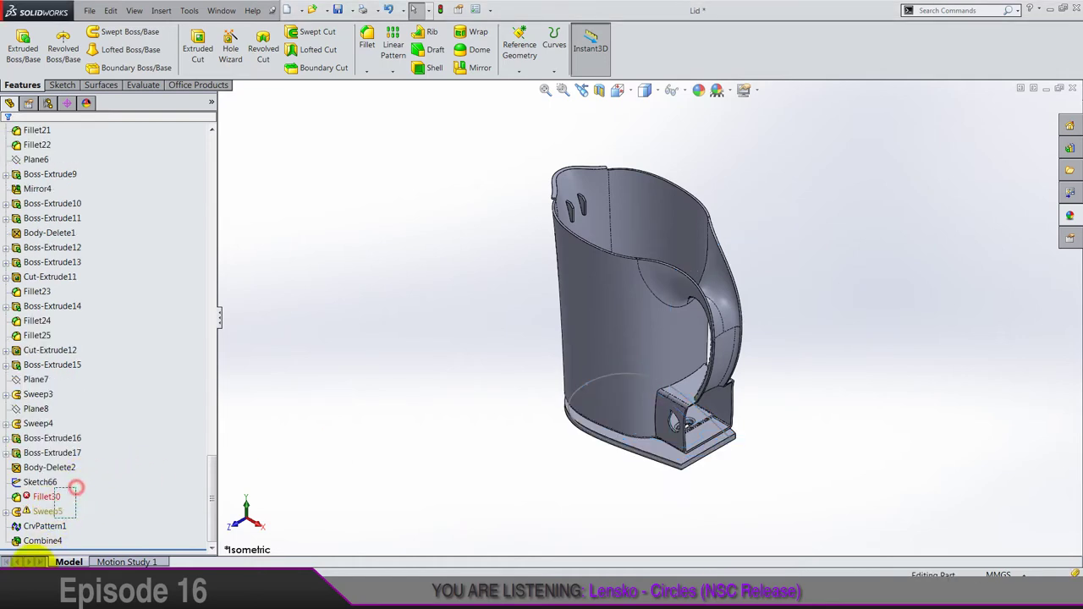
key("Delete")
left_click(646, 240)
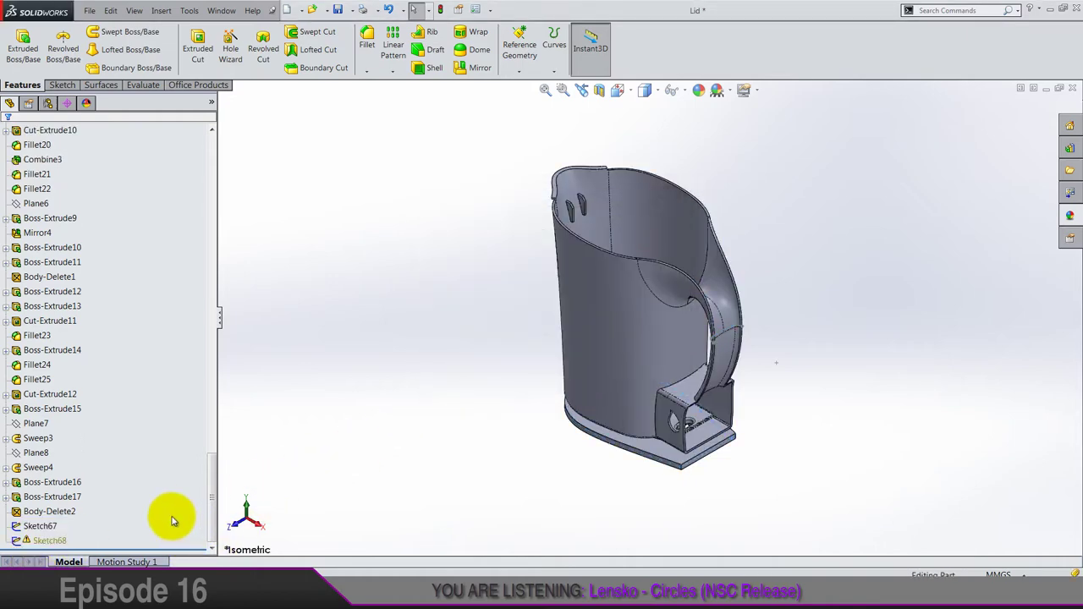
left_click(39, 540)
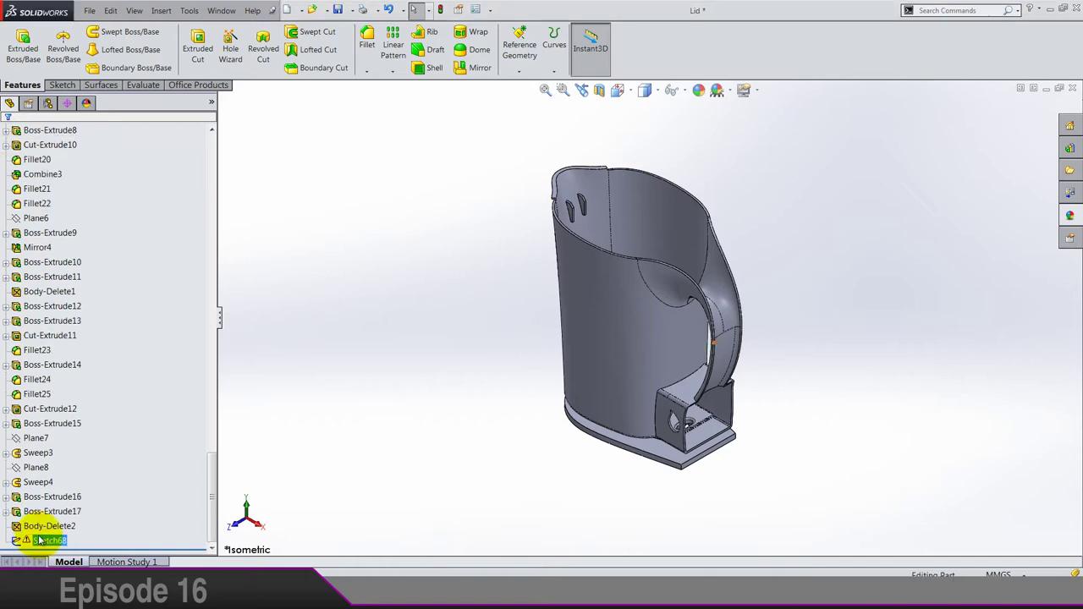
key("Delete")
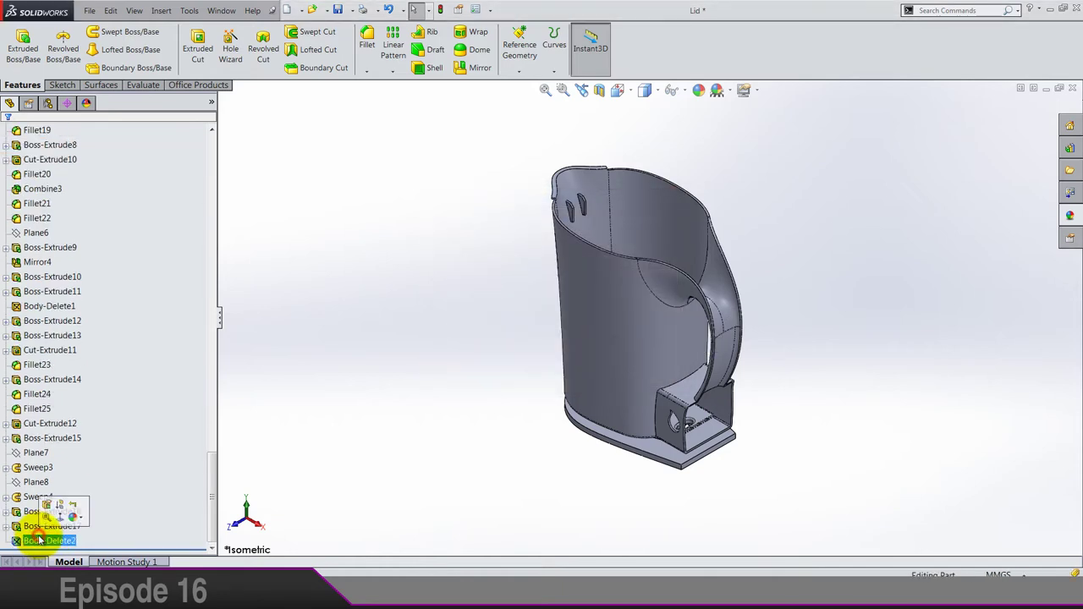
Step: Edit Body-Delete2 so it includes all three listed bodies
left_click(48, 506)
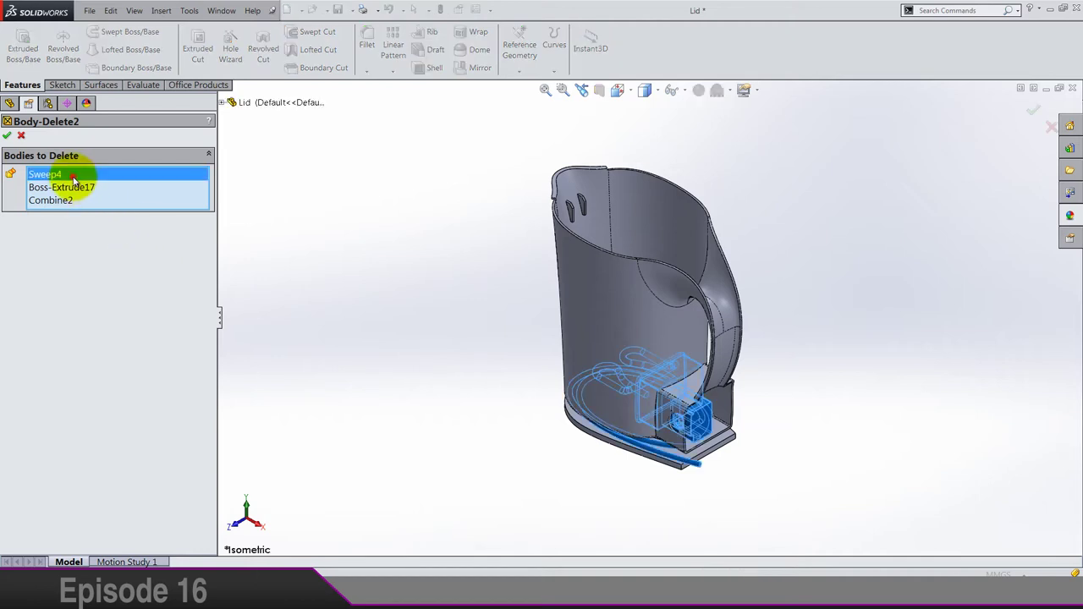
left_click(52, 199, "shift")
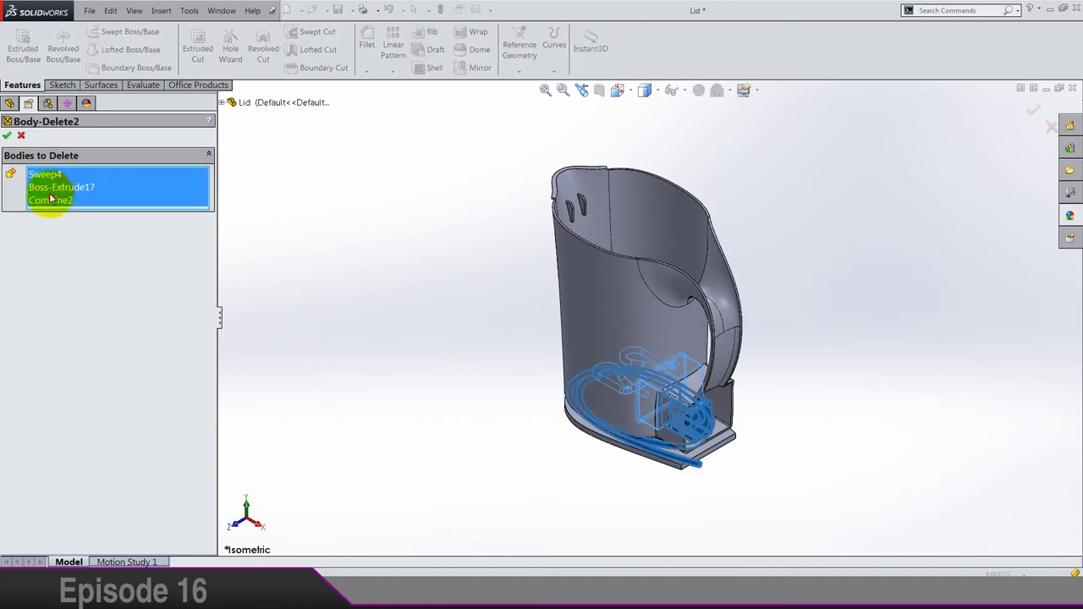
left_click(7, 136)
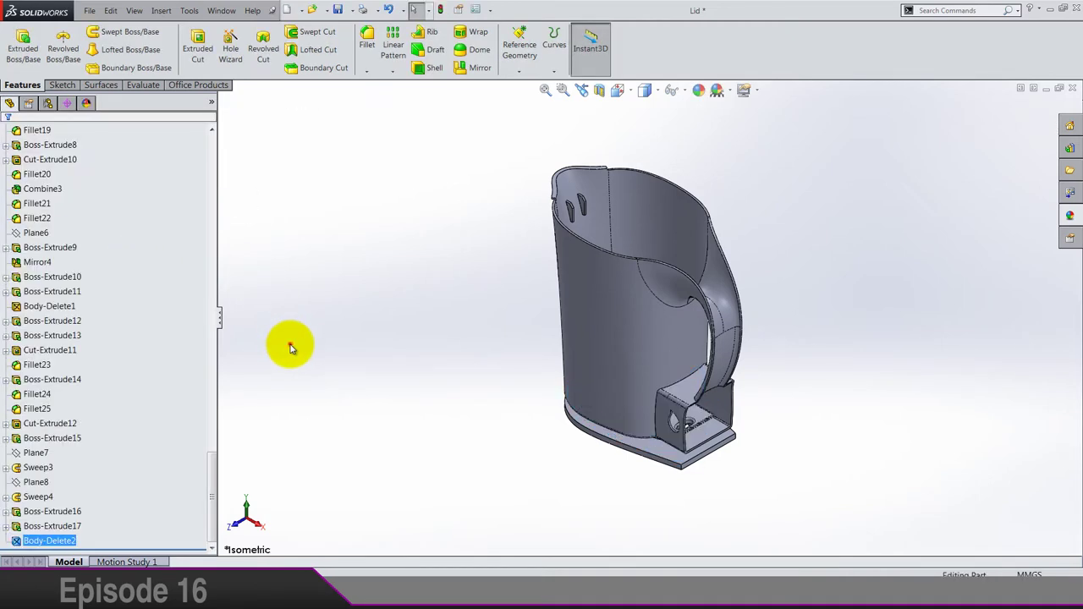
left_click(290, 347)
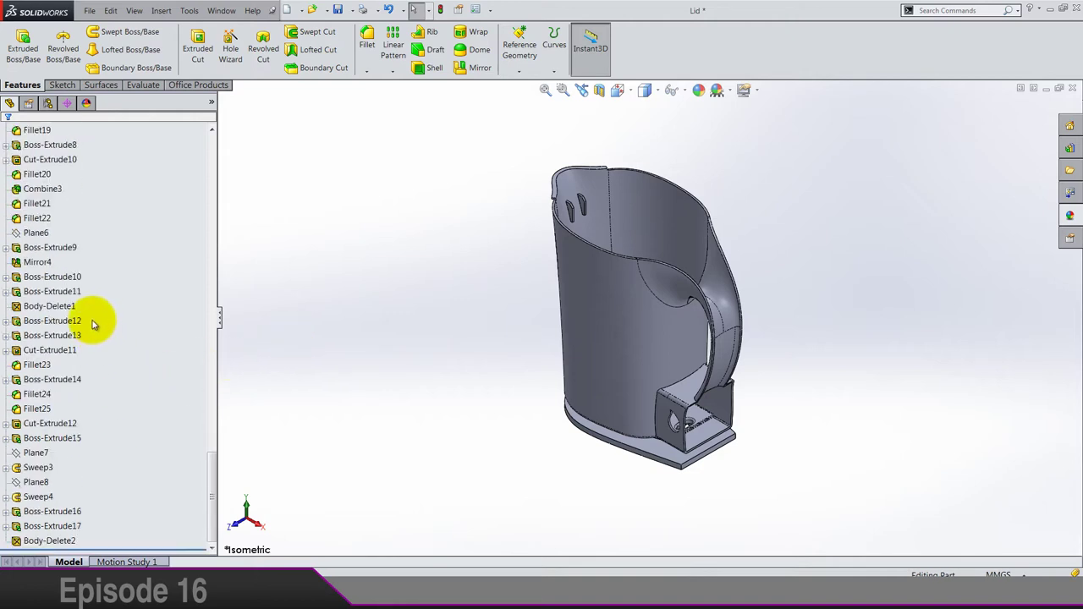
Step: Delete the Boss-Extrude12 feature
left_click_drag(93, 324, 55, 546)
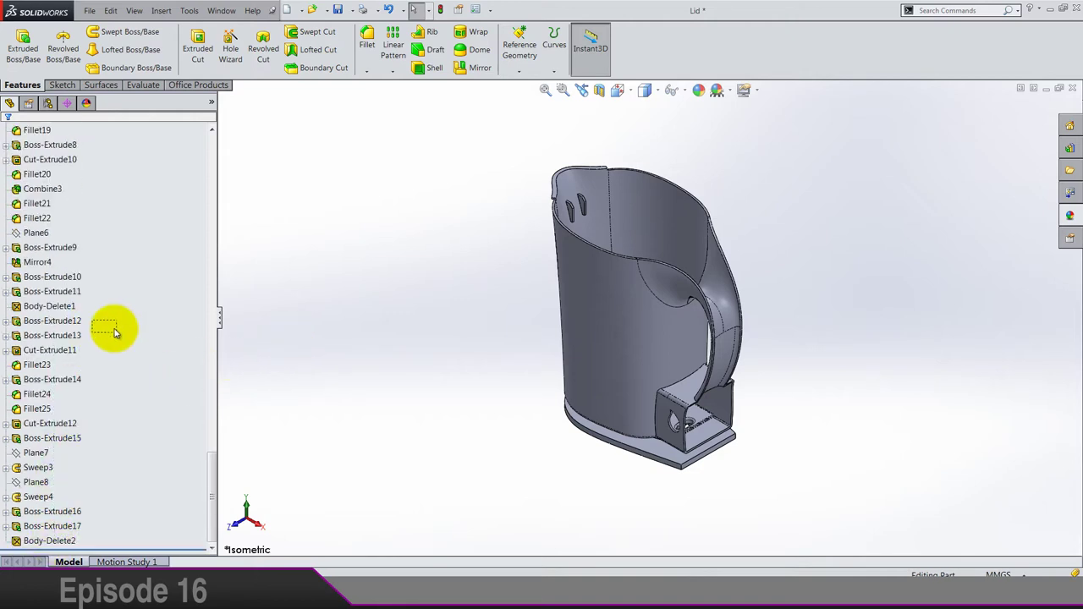
left_click_drag(116, 332, 117, 332)
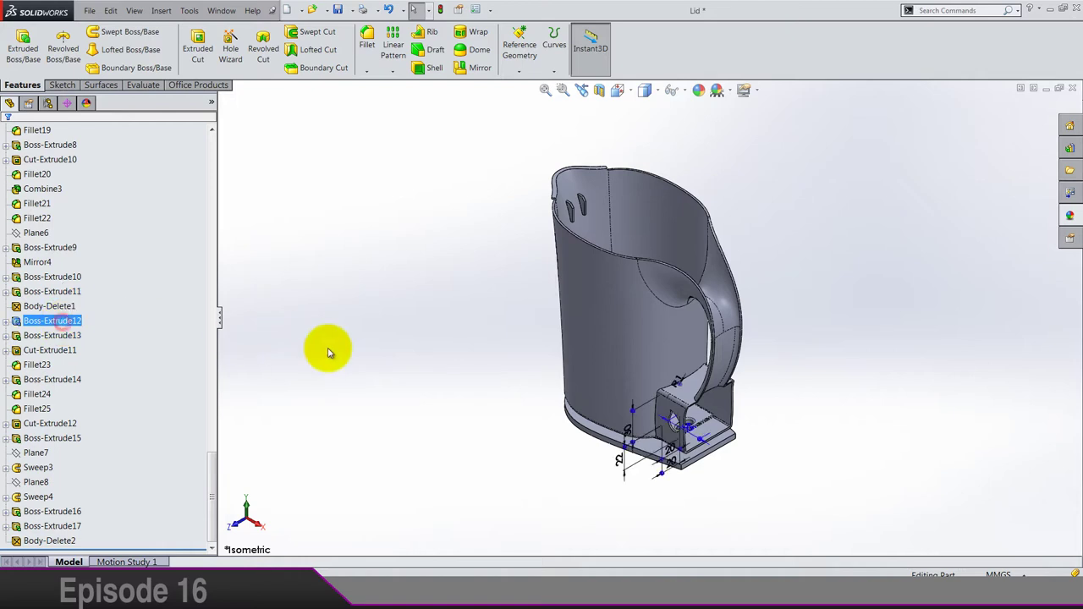
key("Delete")
key("Return")
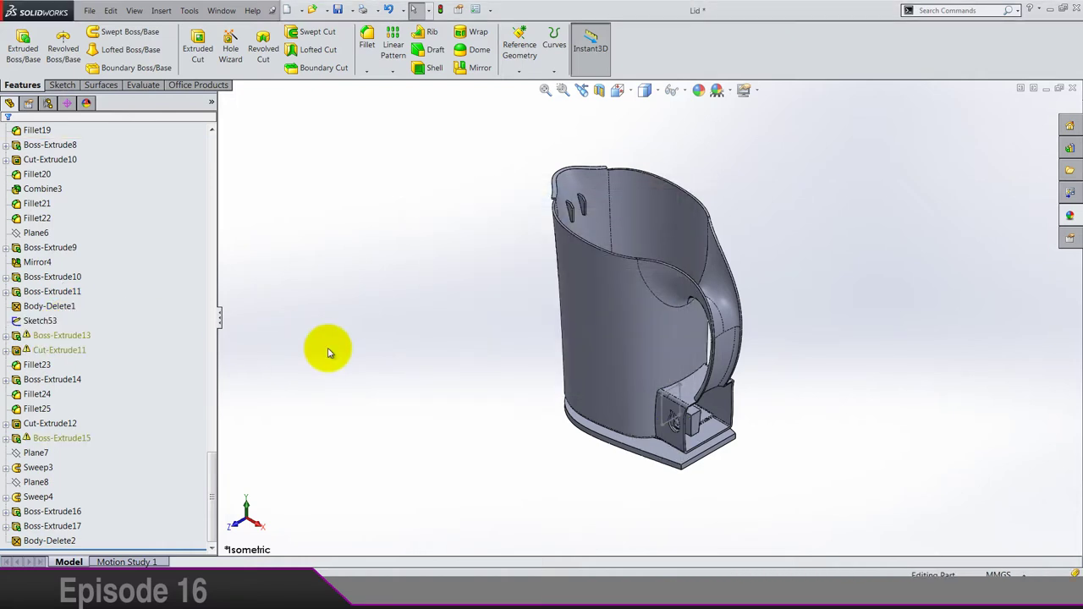
Step: Delete Boss-Extrude13, Cut-Extrude11, Sketch55, Boss-Extrude14 and the features from Sketch57 down
left_click(71, 348)
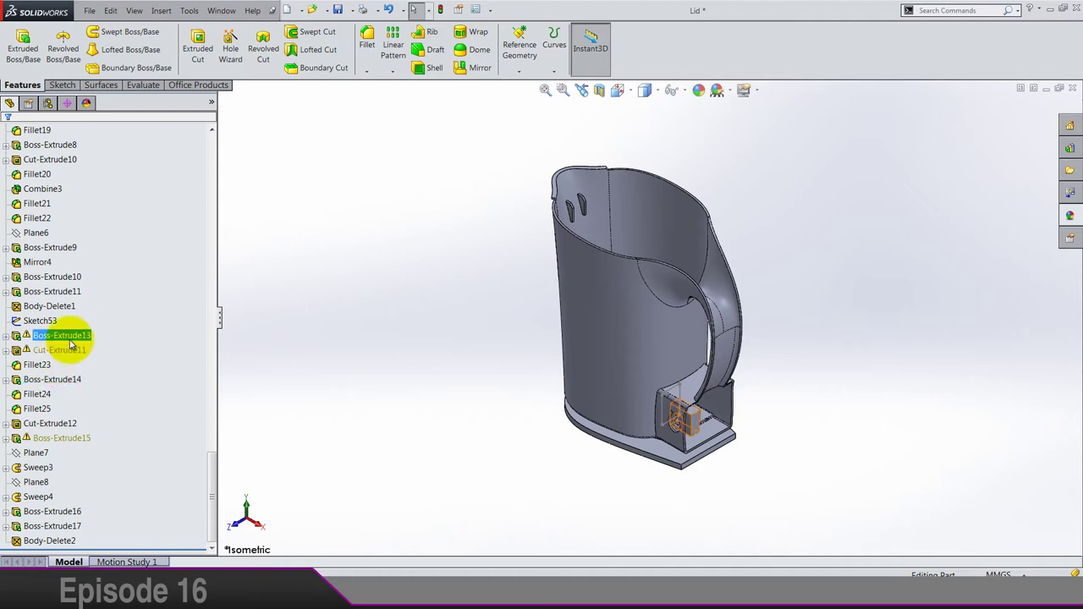
mouse_move(70, 341)
left_mouse_down()
mouse_move(81, 355)
mouse_move(64, 353)
left_mouse_up()
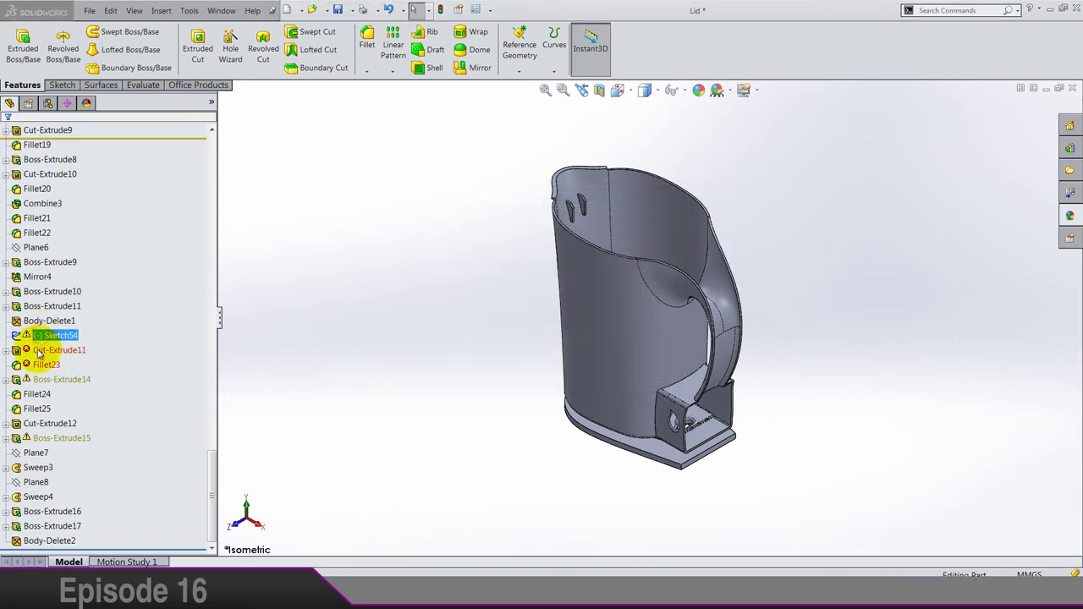
left_click(39, 350)
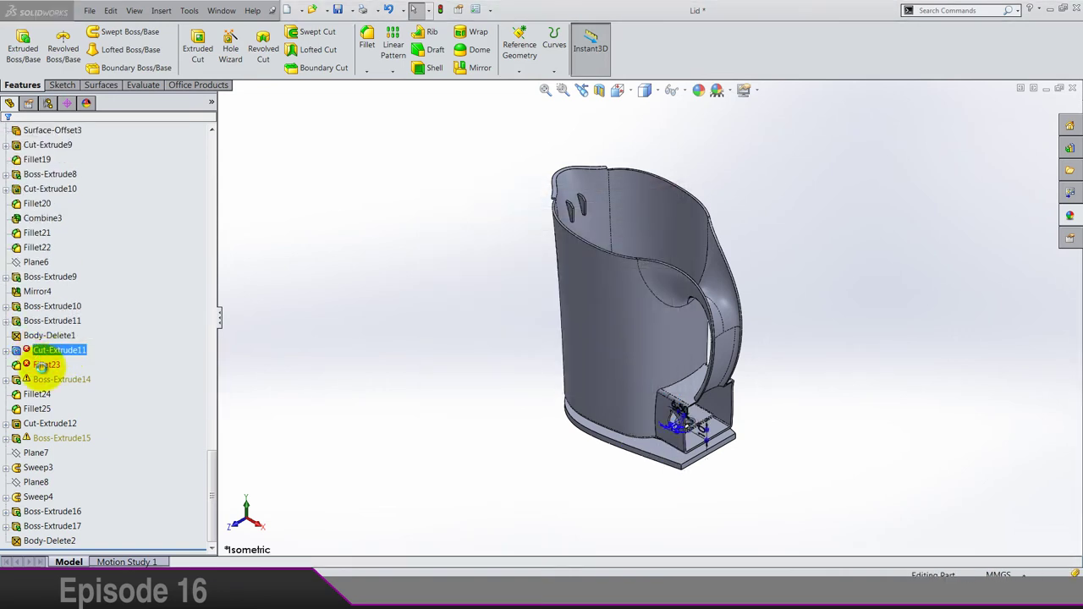
left_click(42, 368)
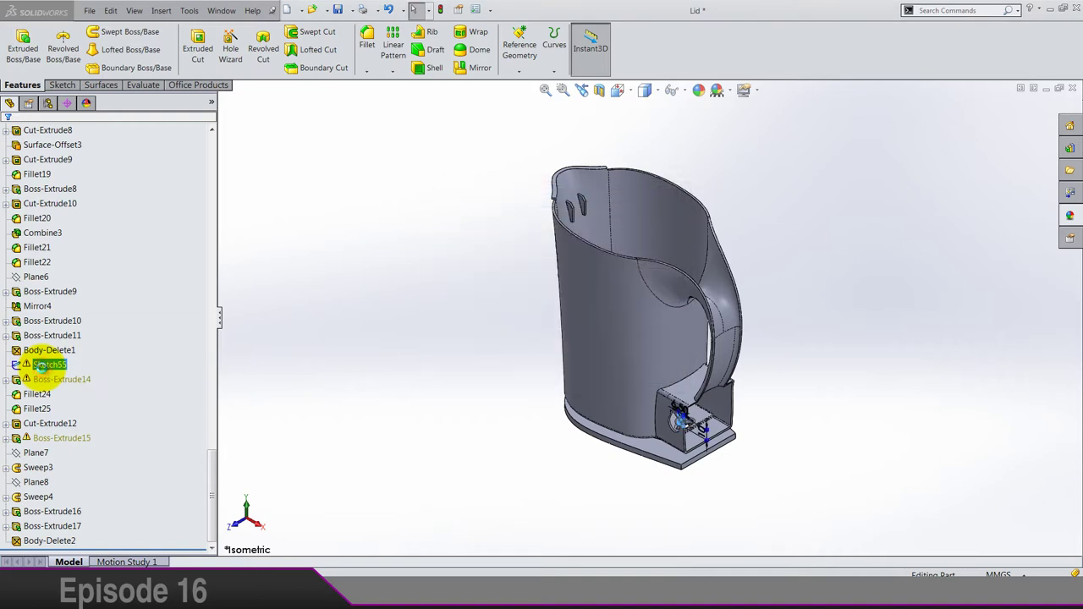
left_click(42, 380)
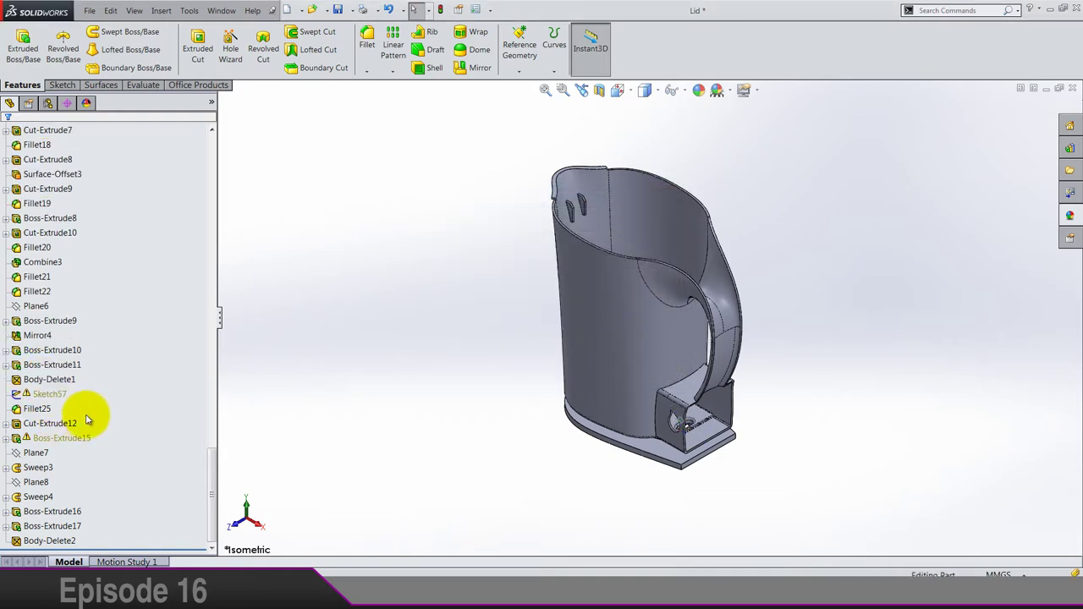
left_click_drag(84, 396, 246, 485)
key("Delete")
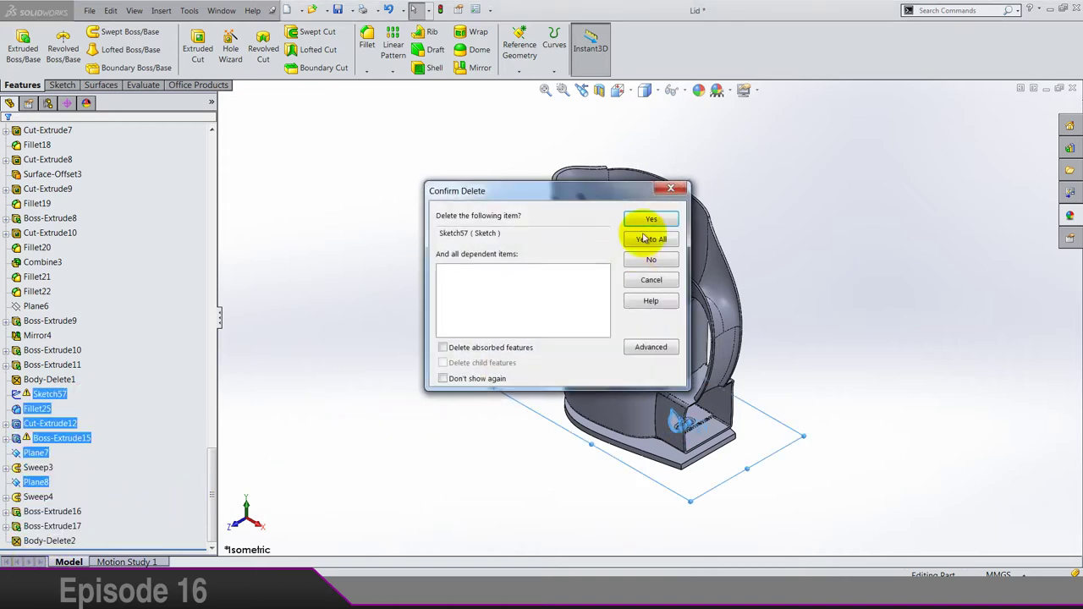
left_click(657, 242)
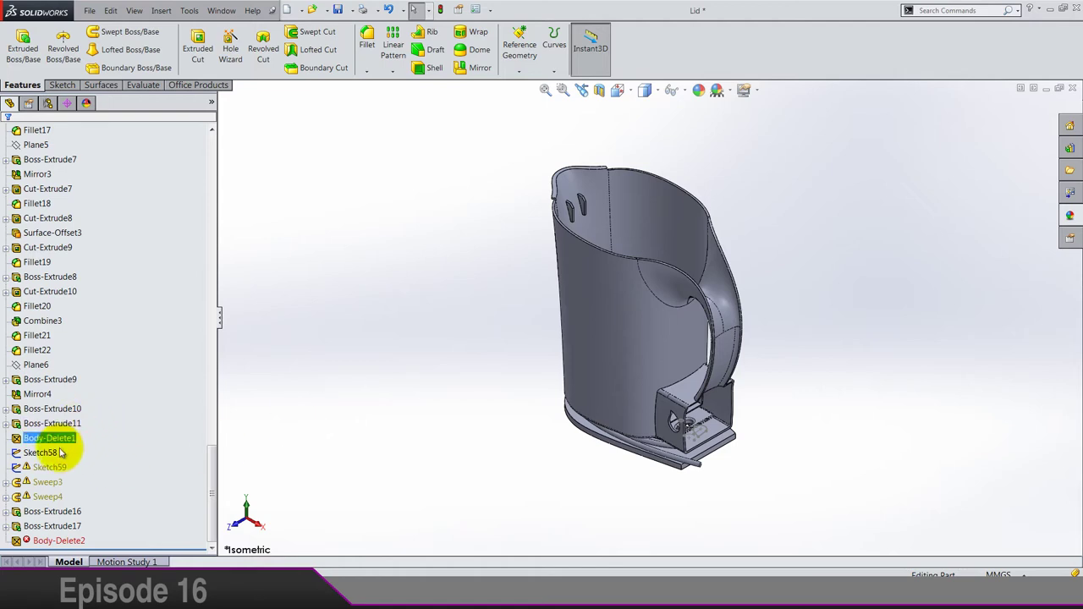
Step: Delete Sketch58, Sketch59 and Sweep3, then Sketch60, Sketch61 and Sweep4
left_click(48, 481, "shift")
key("Delete")
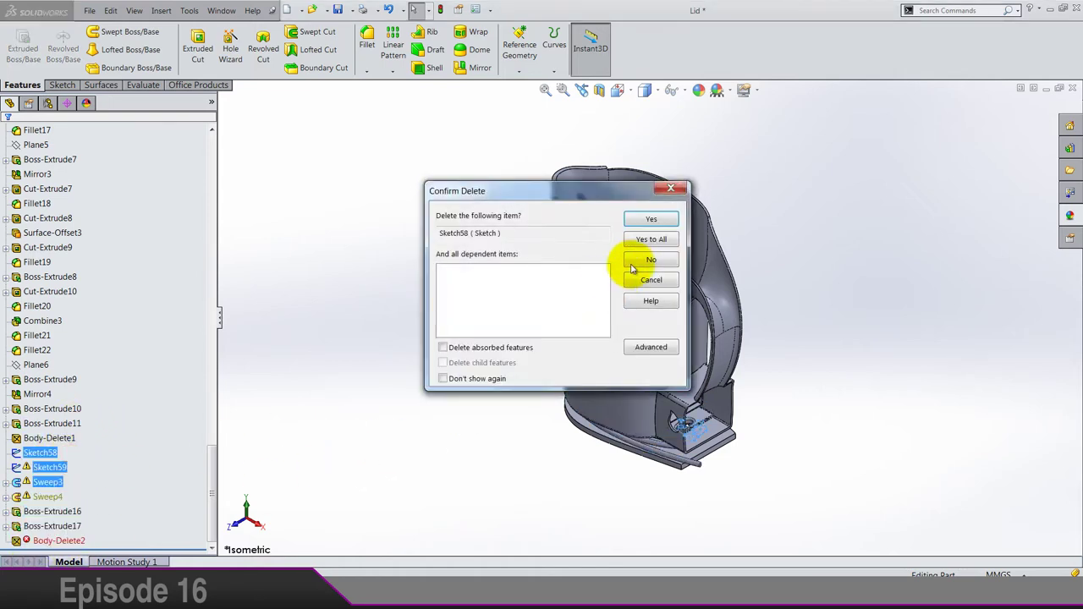
left_click(642, 246)
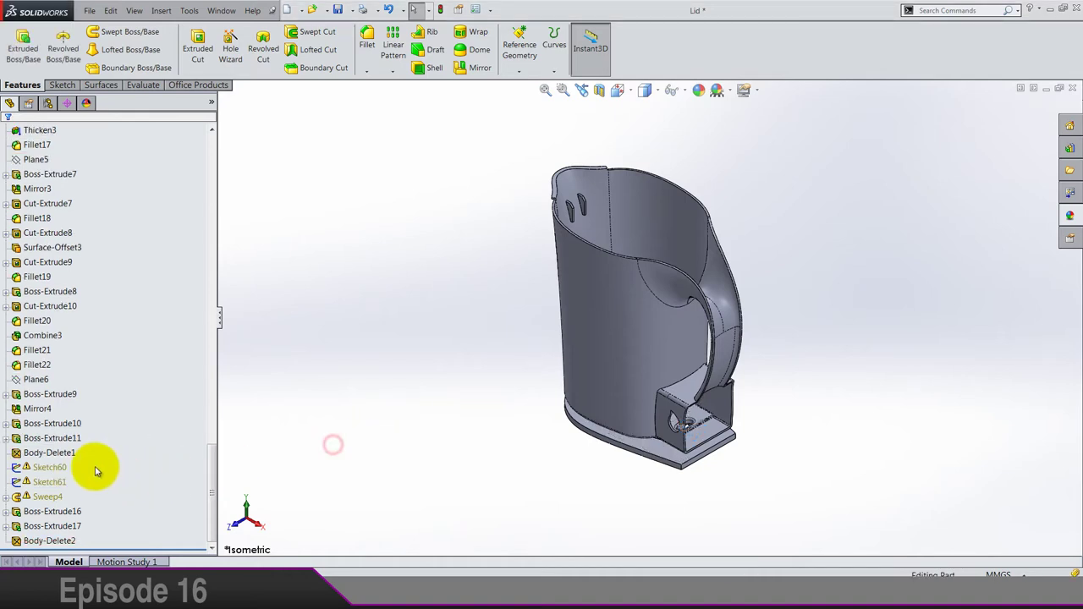
left_click(49, 467)
left_click(48, 497, "shift")
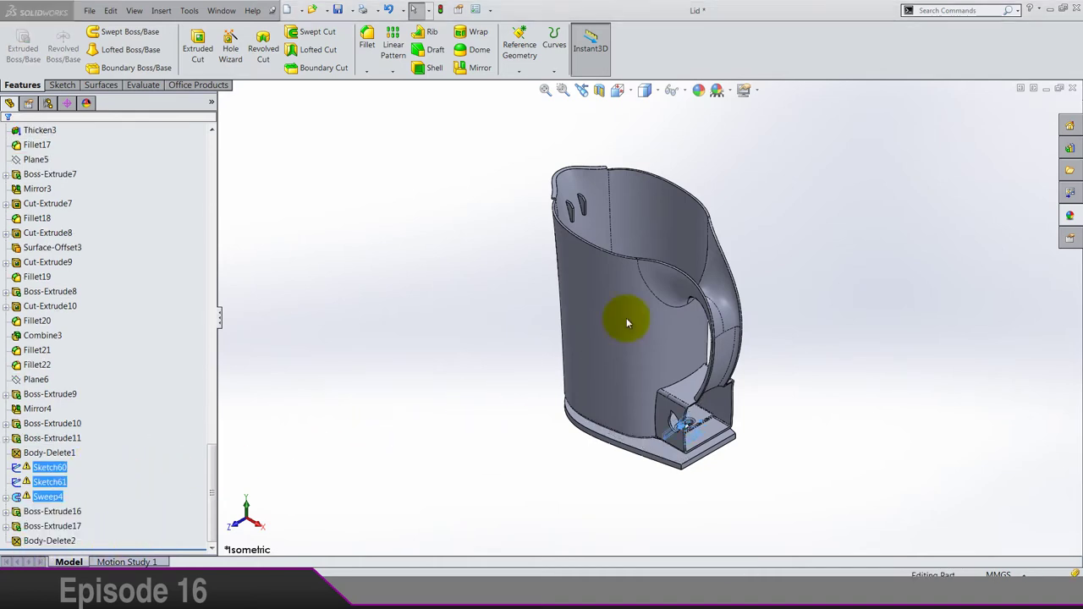
key("Delete")
left_click(641, 245)
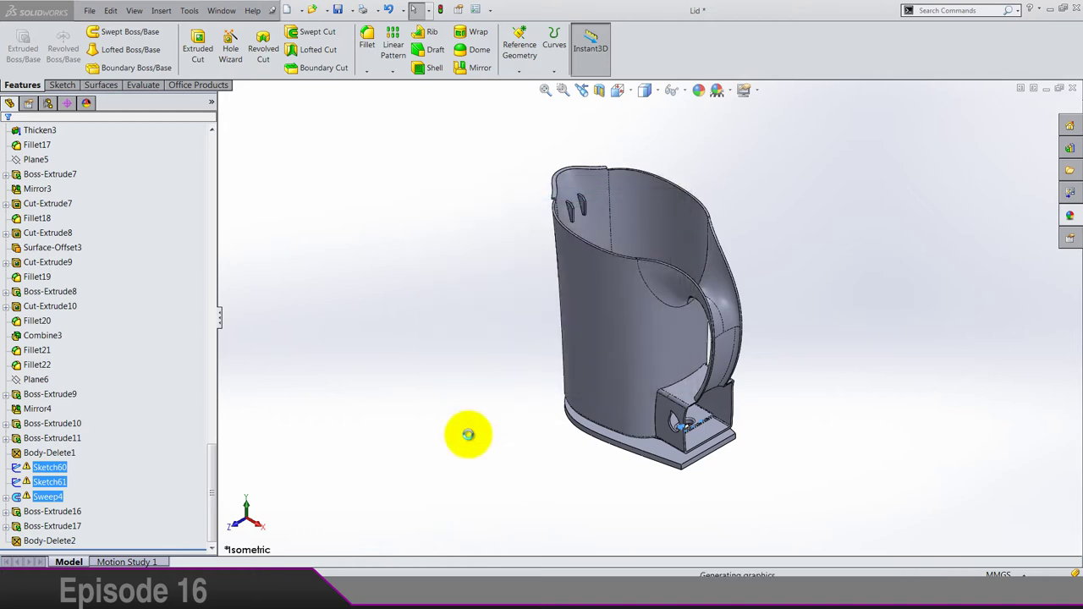
Step: Delete Sketch62, Sketch63 and Boss-Extrude16
left_click(49, 481)
left_click(52, 511, "shift")
key("Delete")
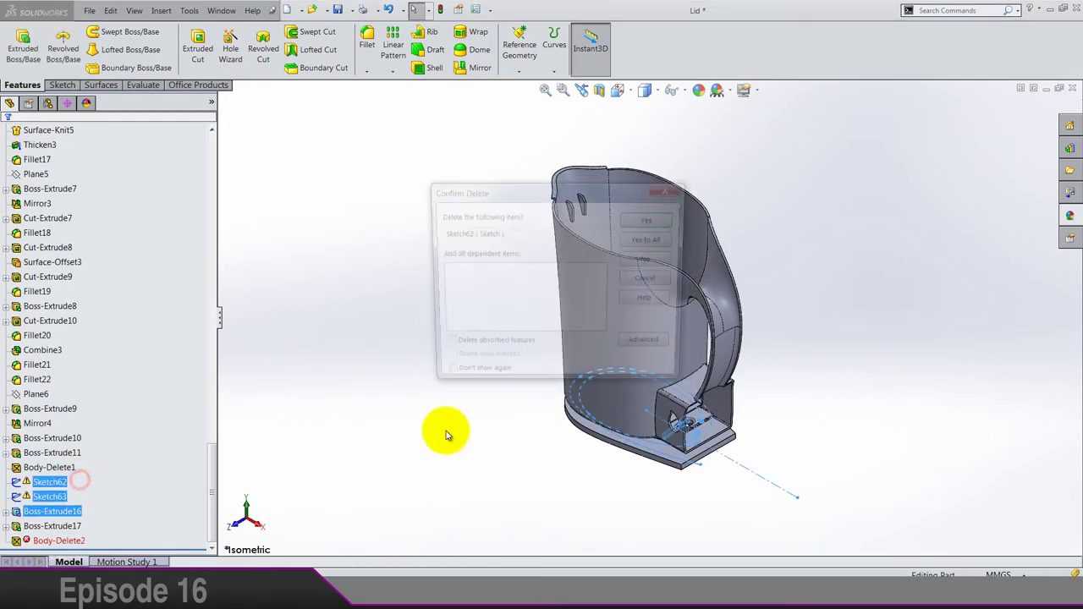
left_click(645, 241)
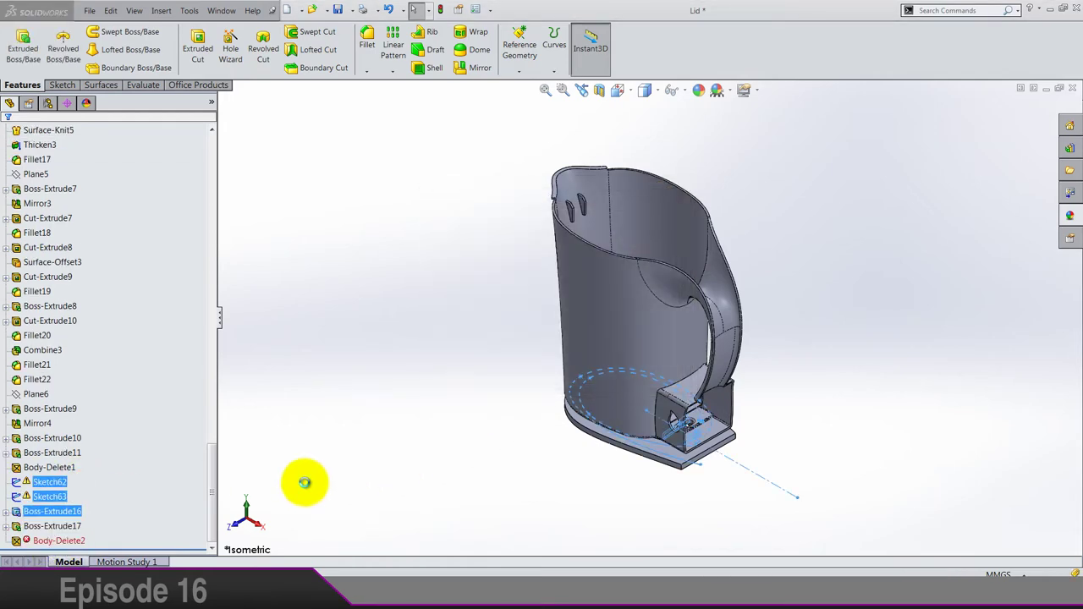
Step: Delete Sketch64, Boss-Extrude17 and the leftover Sketch65
left_click(41, 511)
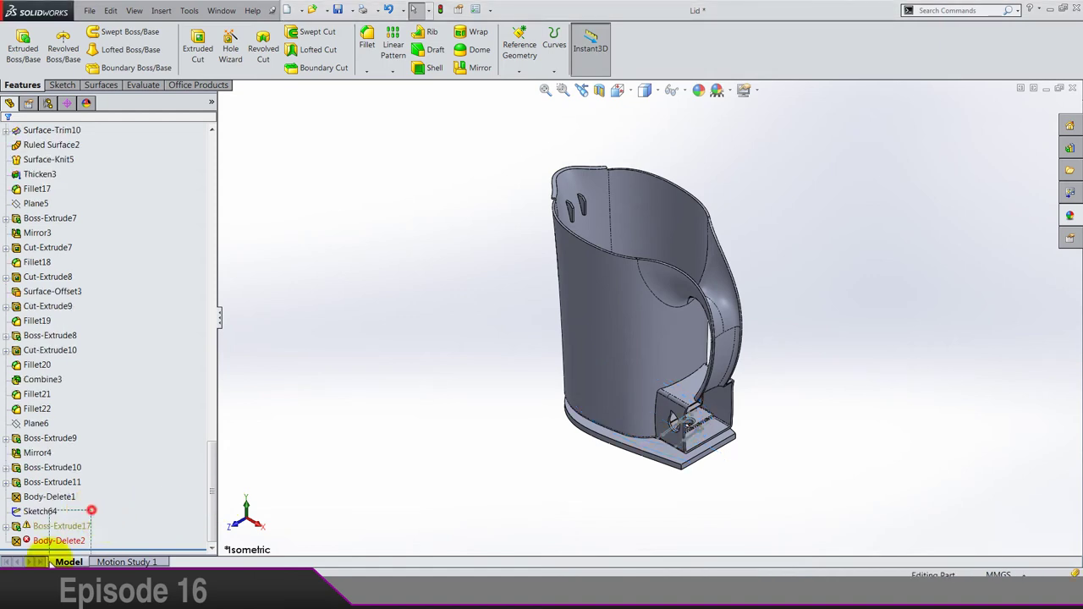
left_click(61, 526, "shift")
key("Delete")
left_click(649, 242)
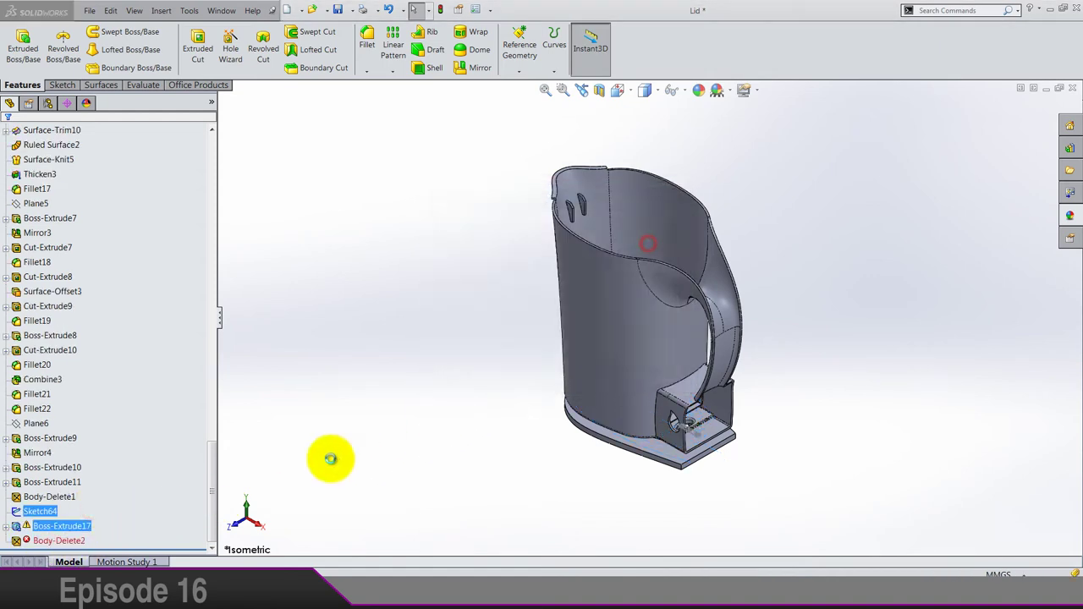
left_click(49, 540)
key("Delete")
key("Return")
Step: Edit Body-Delete1, clear its list, and pick the kettle, bottom box and Fillet22 bodies
right_click(44, 540)
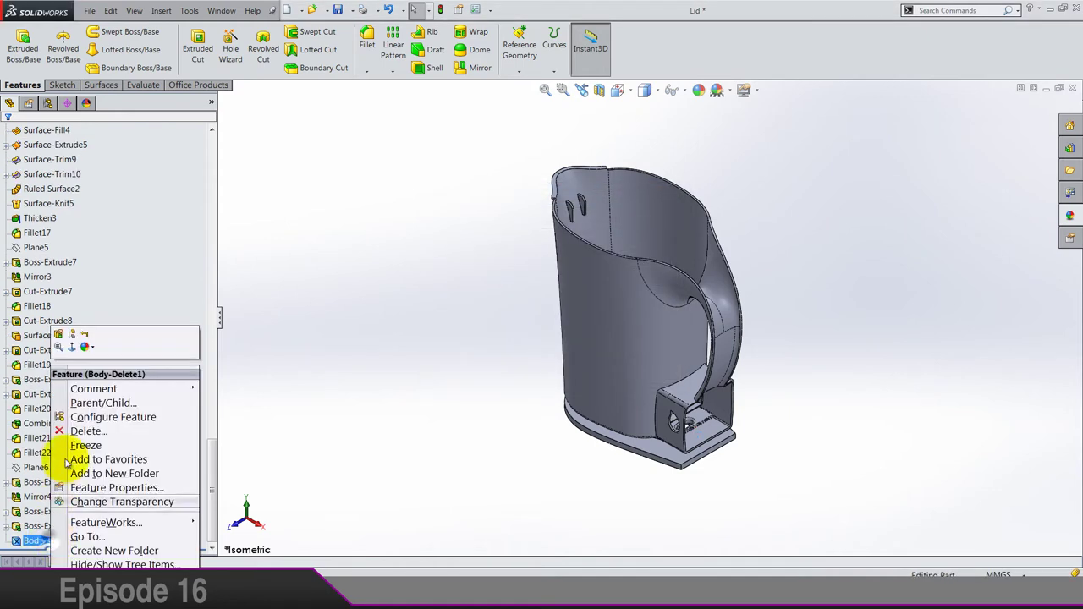
left_click(61, 337)
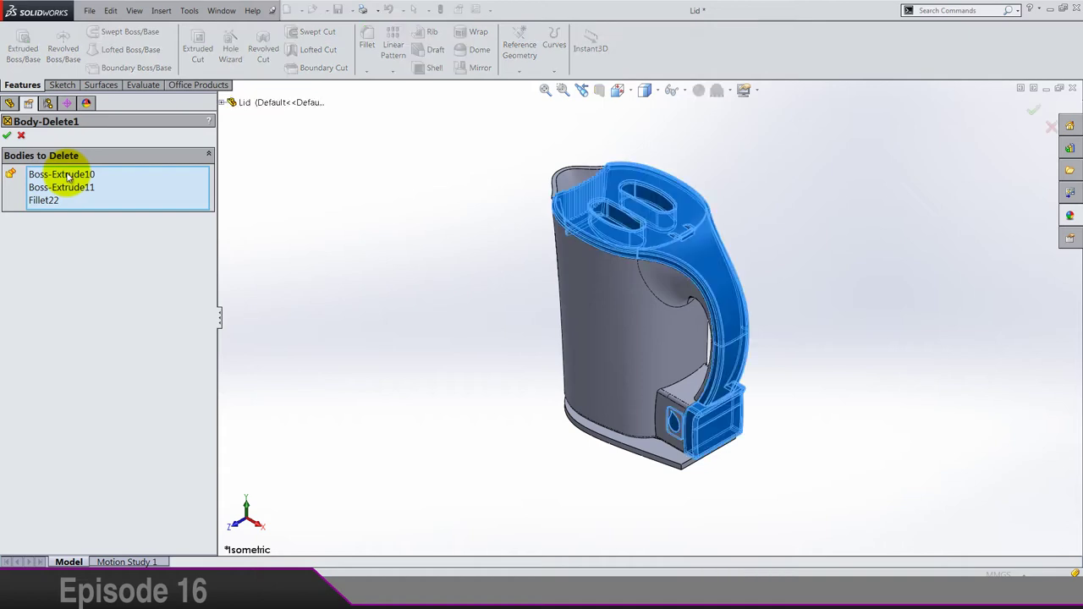
right_click(76, 178)
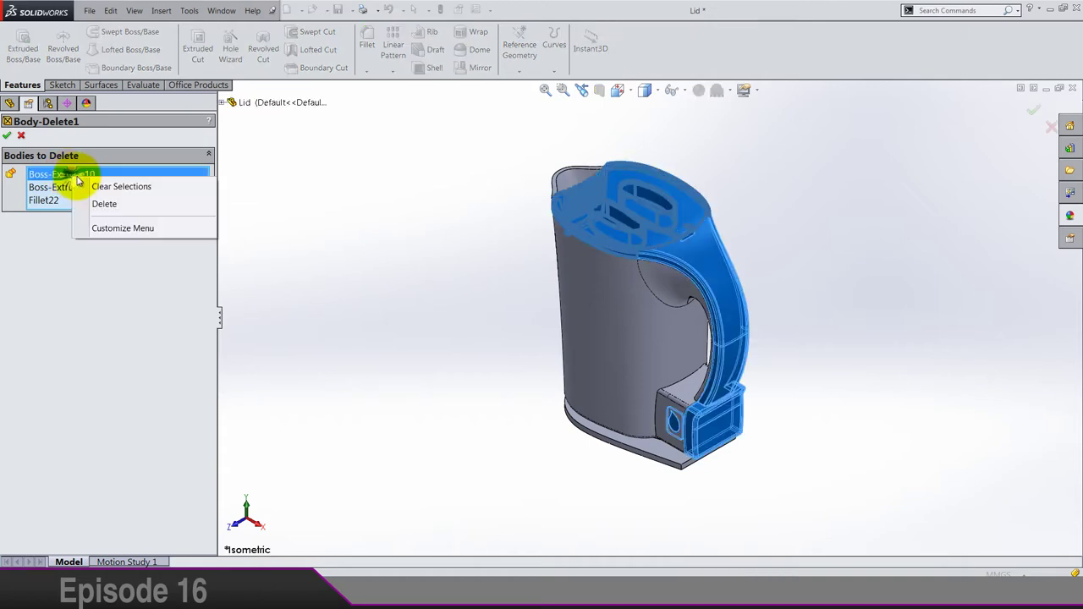
left_click(89, 185)
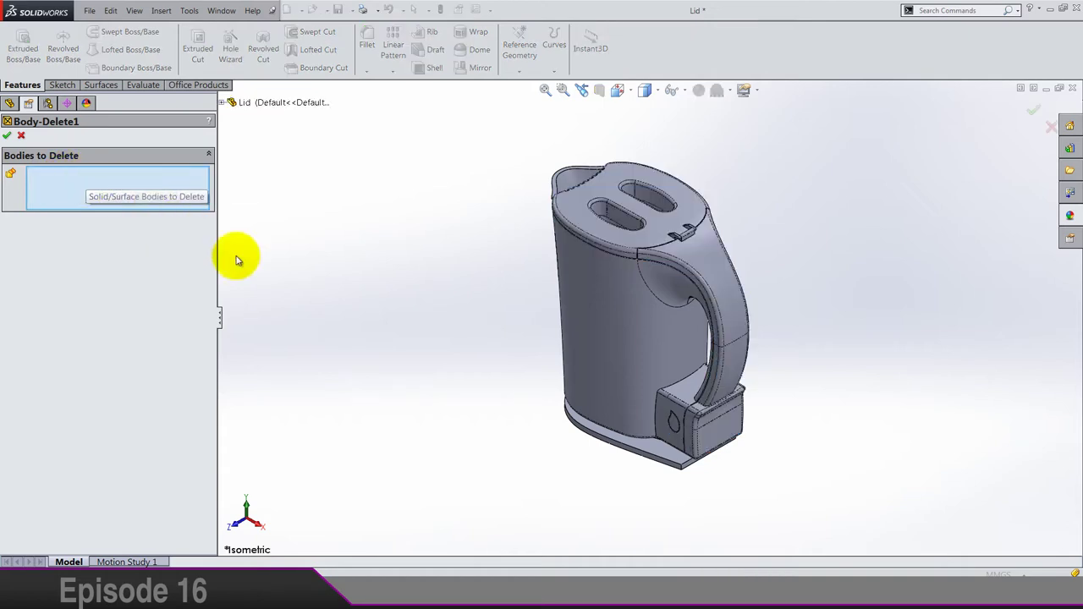
left_click(682, 310)
left_click(682, 390)
left_click(674, 424)
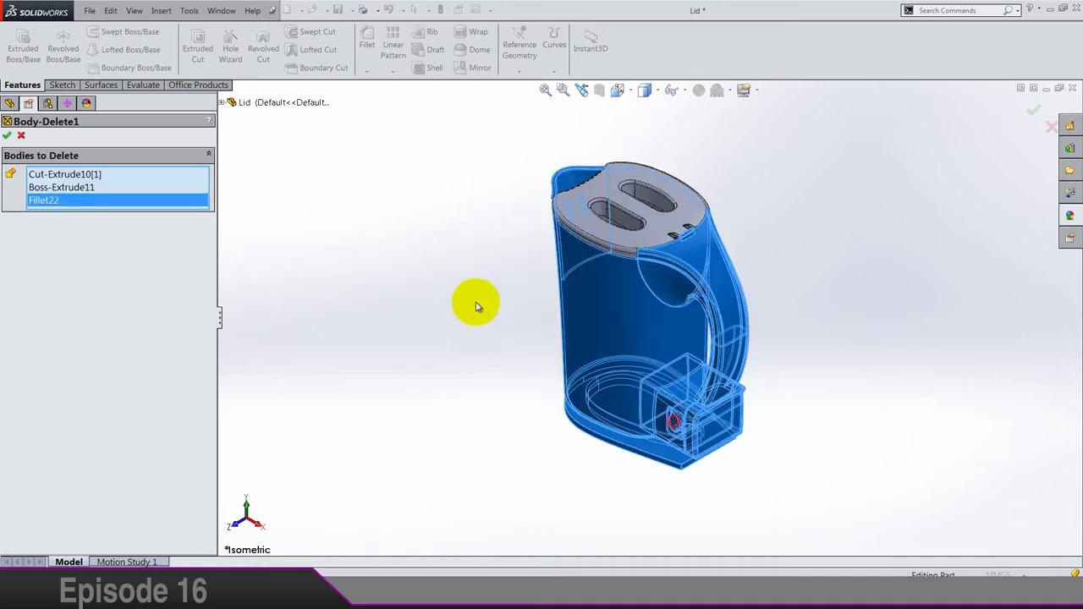
Step: Accept the body deletion and orbit the remaining ribbed lid into view
middle_click_drag(455, 293, 653, 174)
scroll(613, 317, "down", 5)
scroll(689, 231, "down", 8)
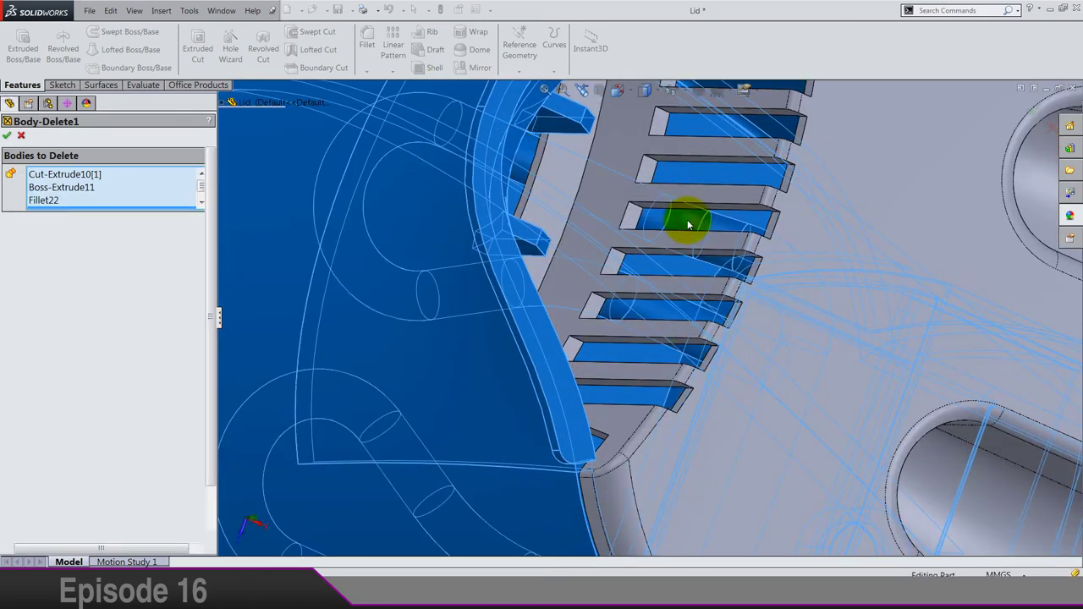
right_click(694, 225)
scroll(689, 222, "up", 6)
middle_click_drag(688, 222, 643, 127)
Step: Show the lid in isometric view and start a new sketch on the Top Plane
left_click(622, 89)
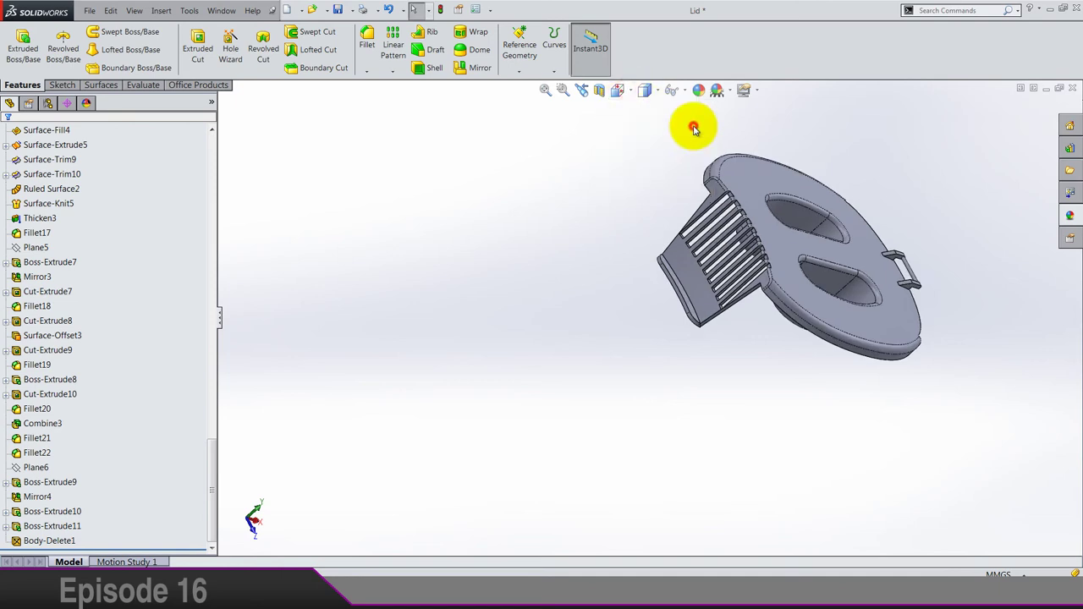
left_click(695, 128)
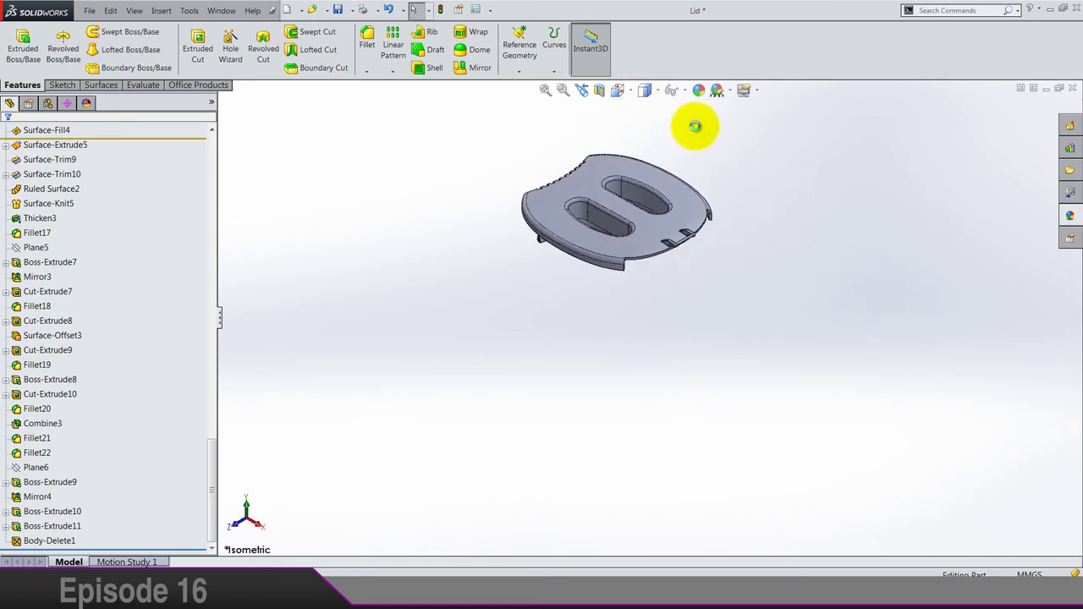
scroll(110, 291, "up", 20)
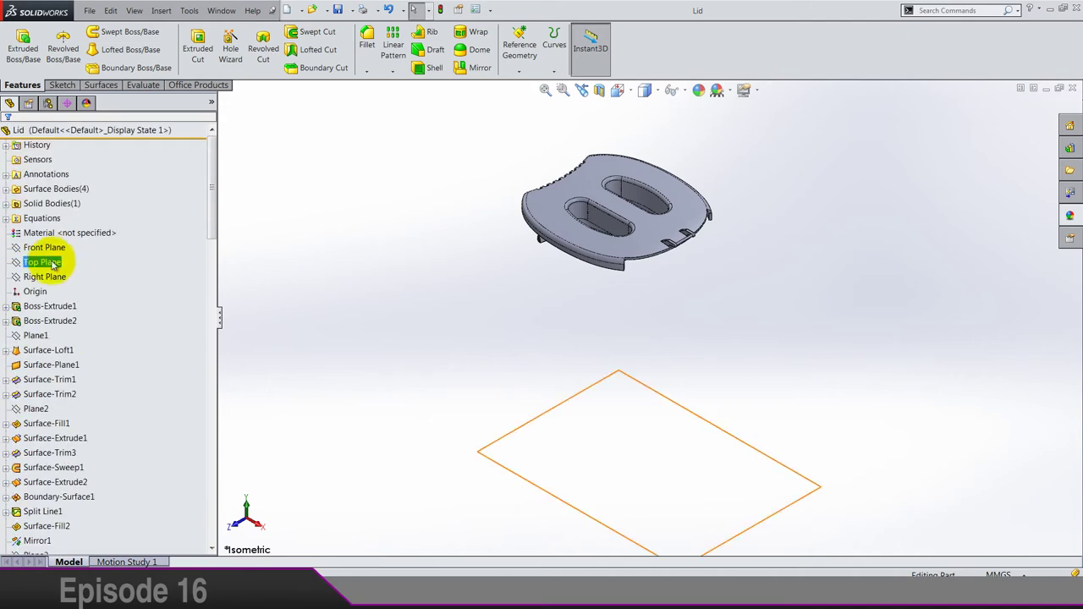
right_click(59, 261)
left_click(59, 246)
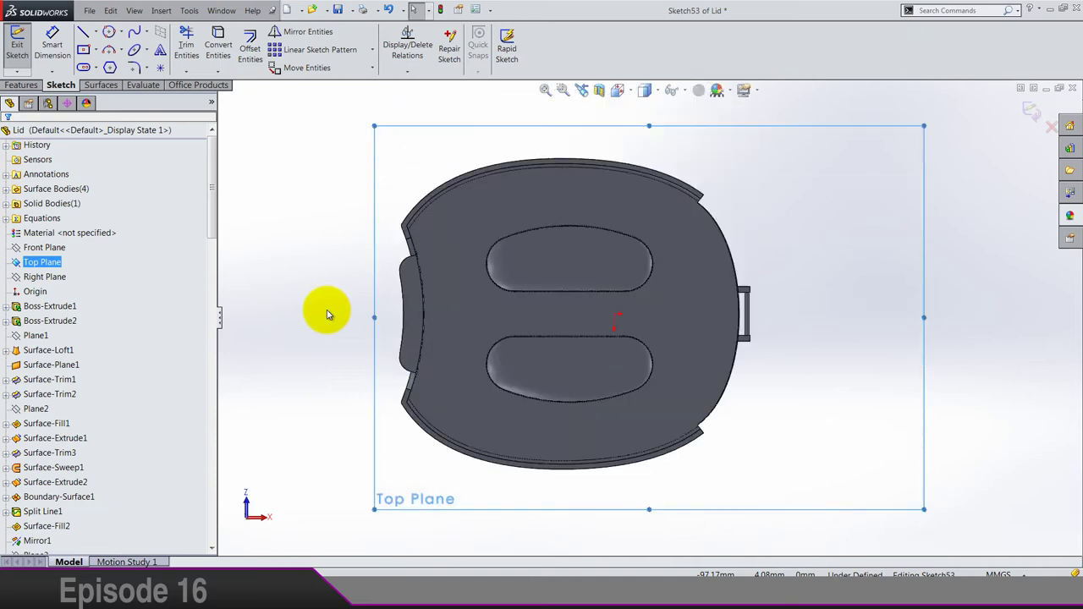
Step: Select the lid's outer arc edge, then clear the selection
scroll(704, 258, "down", 5)
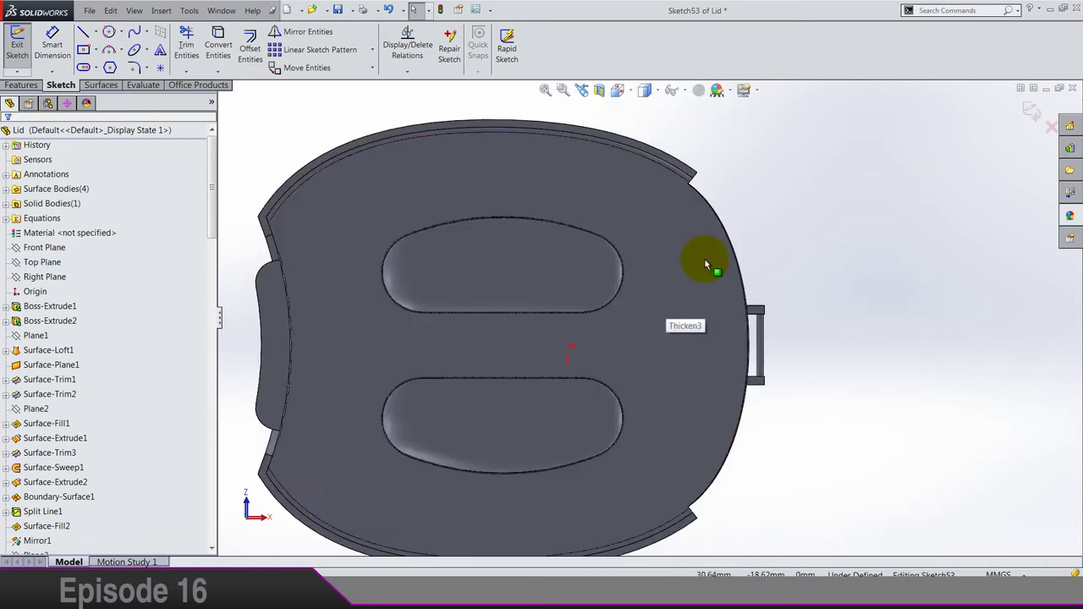
scroll(722, 164, "down", 4)
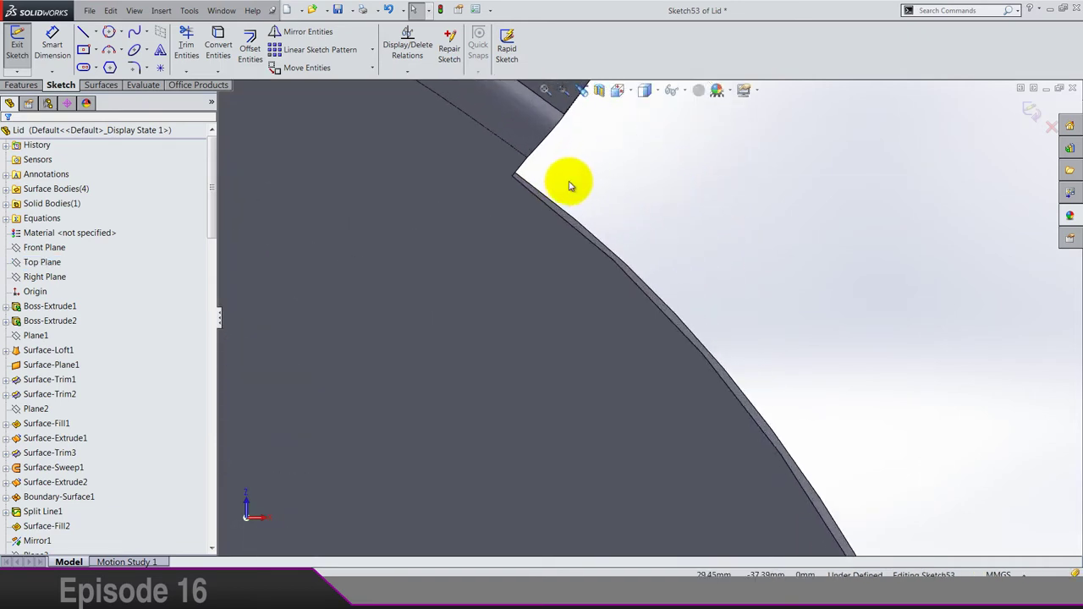
left_click(527, 192)
scroll(600, 194, "up", 8)
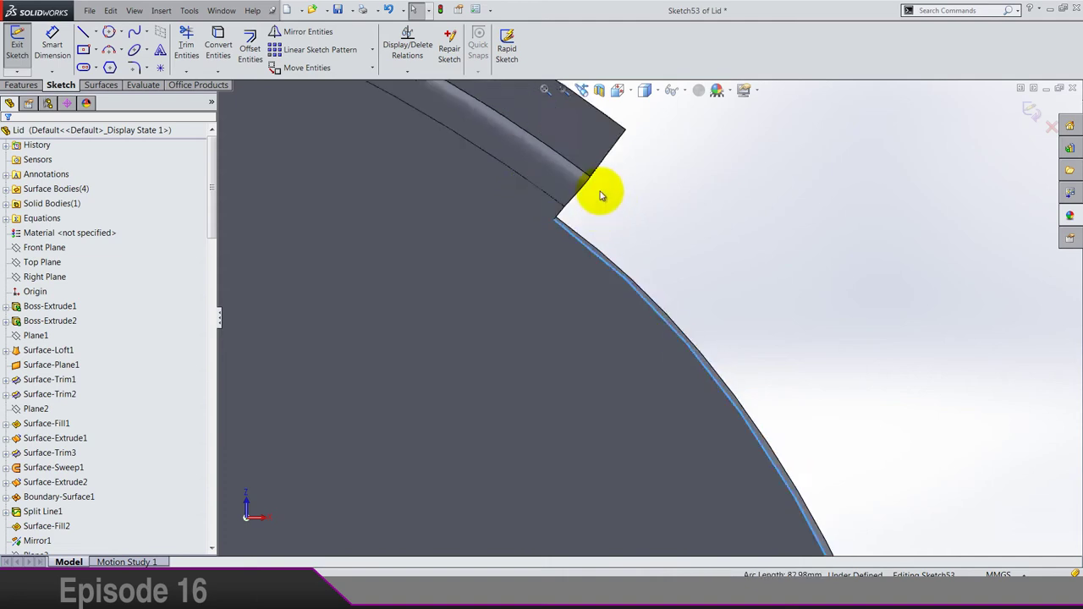
scroll(641, 464, "down", 10)
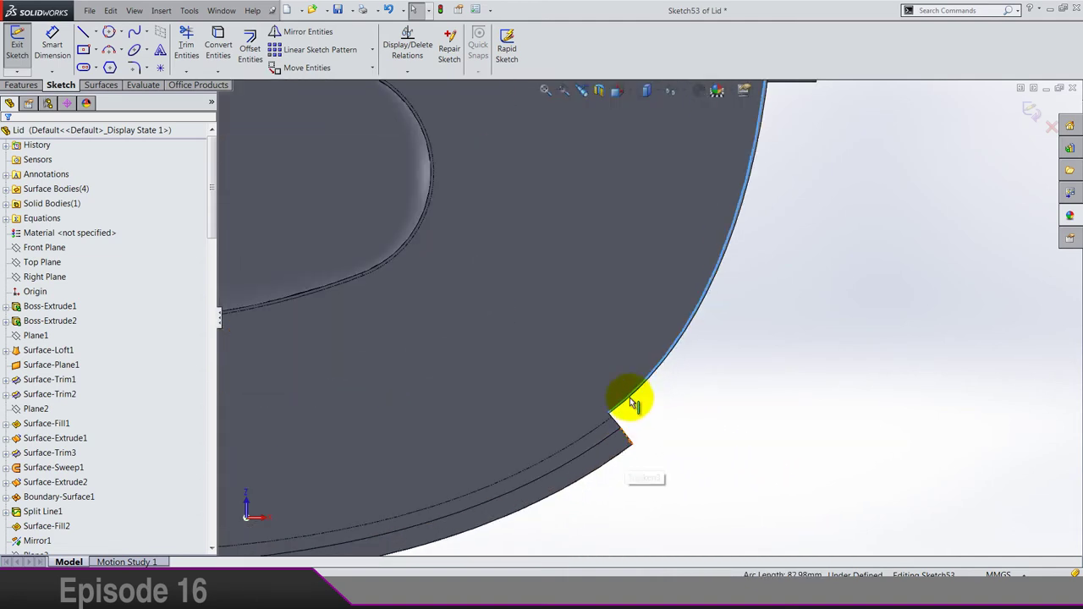
scroll(593, 404, "down", 3)
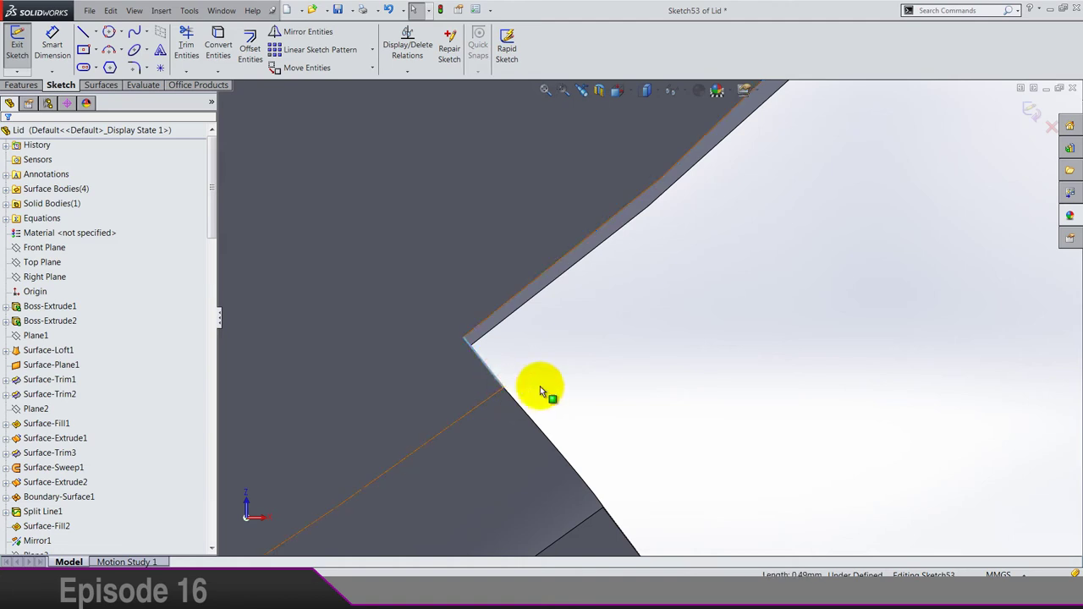
left_click(590, 367)
scroll(594, 423, "up", 2)
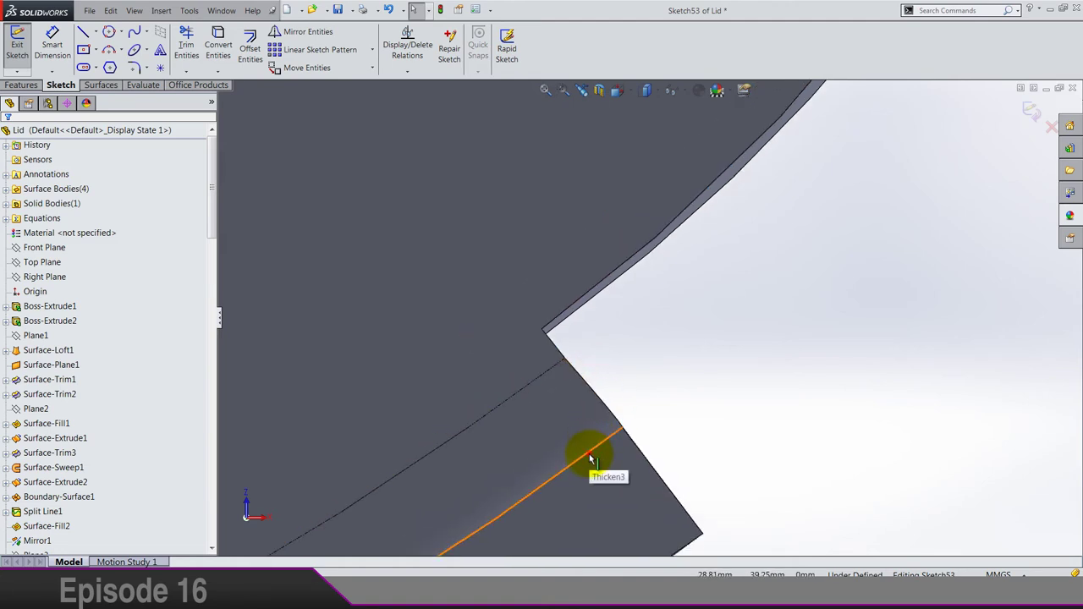
Step: Select the lower and upper rim edges plus the short corner edges at the rim corner
left_click(590, 458)
left_click(614, 417, "ctrl")
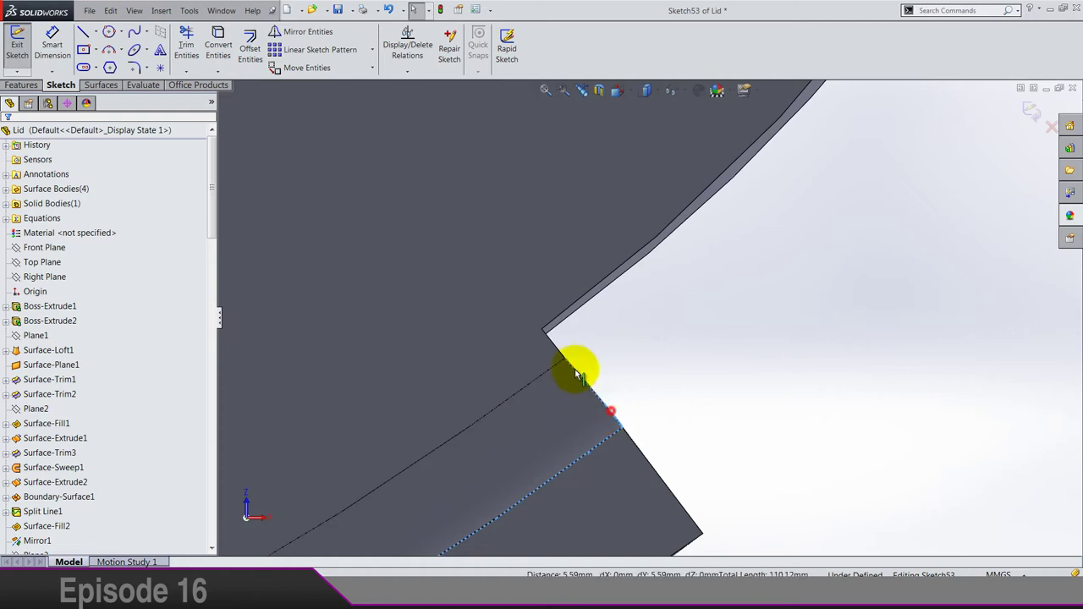
left_click(560, 358, "ctrl")
left_click(556, 324, "ctrl")
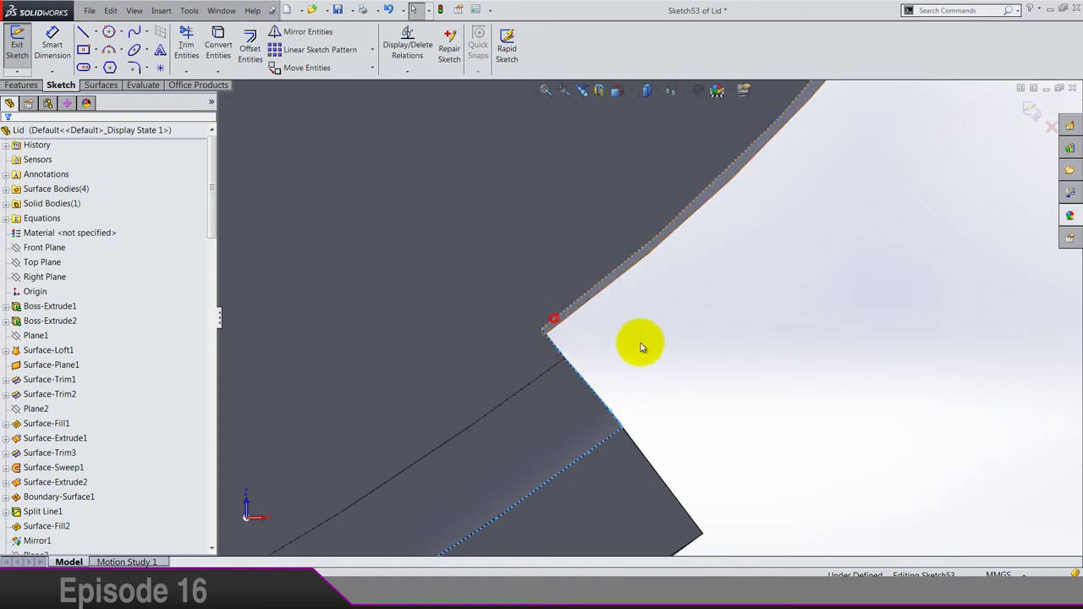
scroll(640, 343, "up", 5)
scroll(645, 337, "up", 4)
middle_click_drag(658, 326, 658, 174)
scroll(624, 270, "down", 8)
scroll(639, 253, "down", 3)
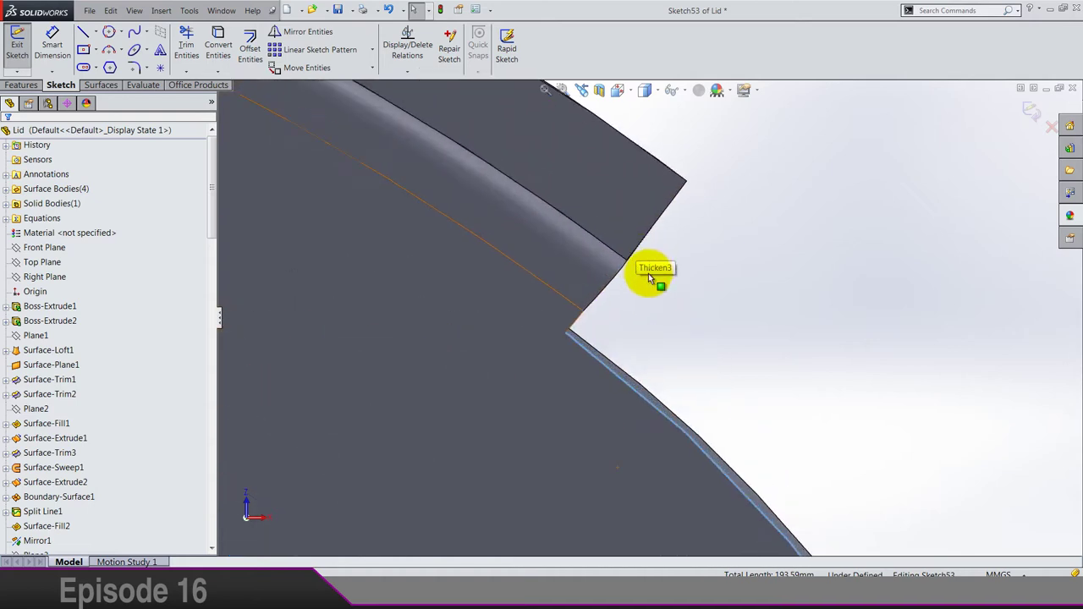
left_click(615, 277, "ctrl")
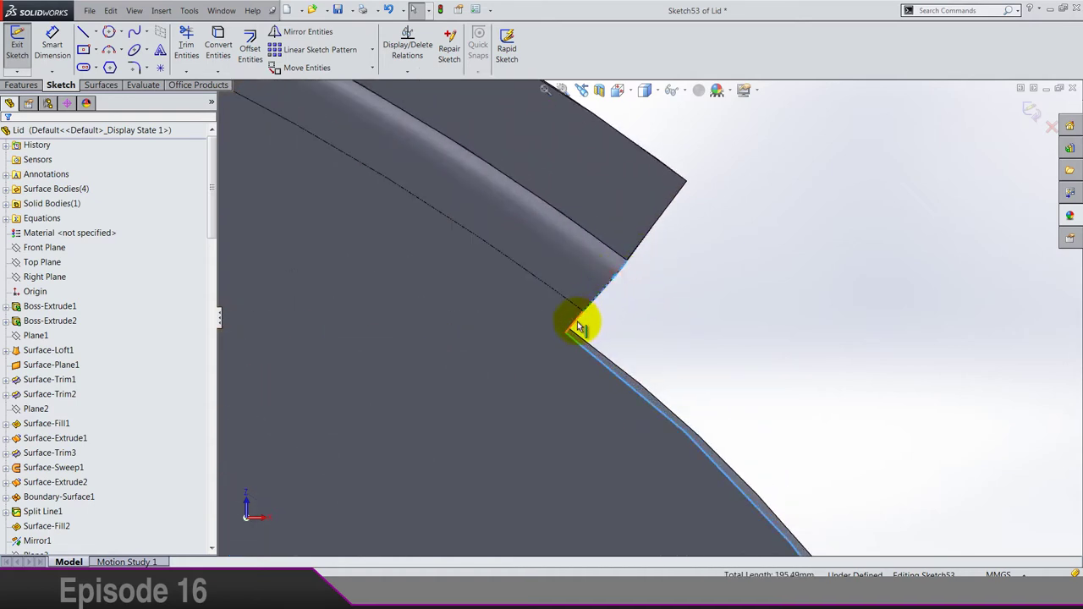
Step: Zoom in and out around the rim corner to check the selected edges
scroll(720, 341, "up", 8)
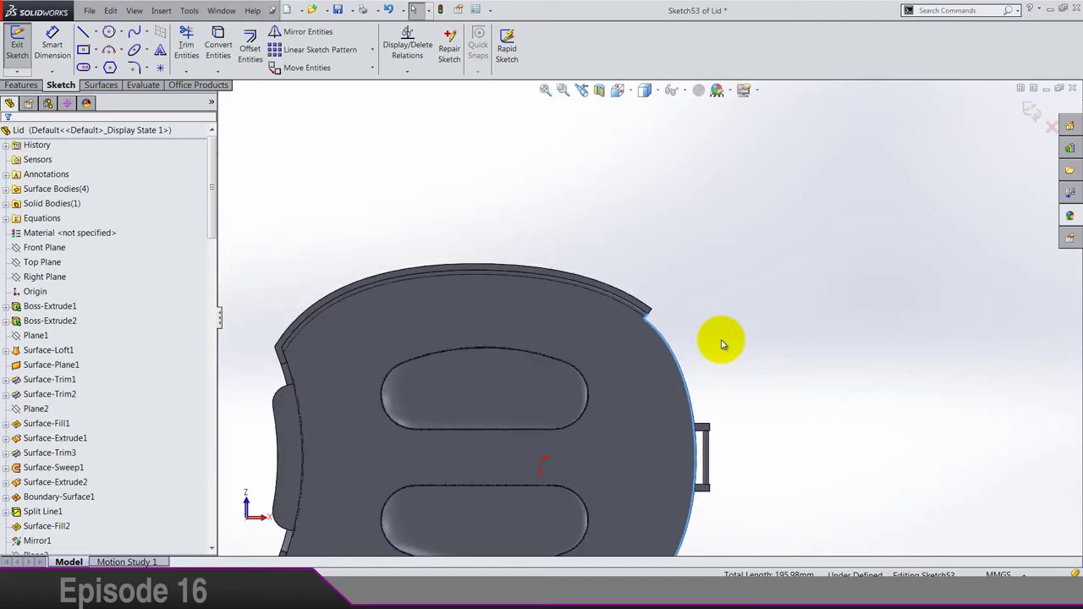
scroll(648, 307, "down", 8)
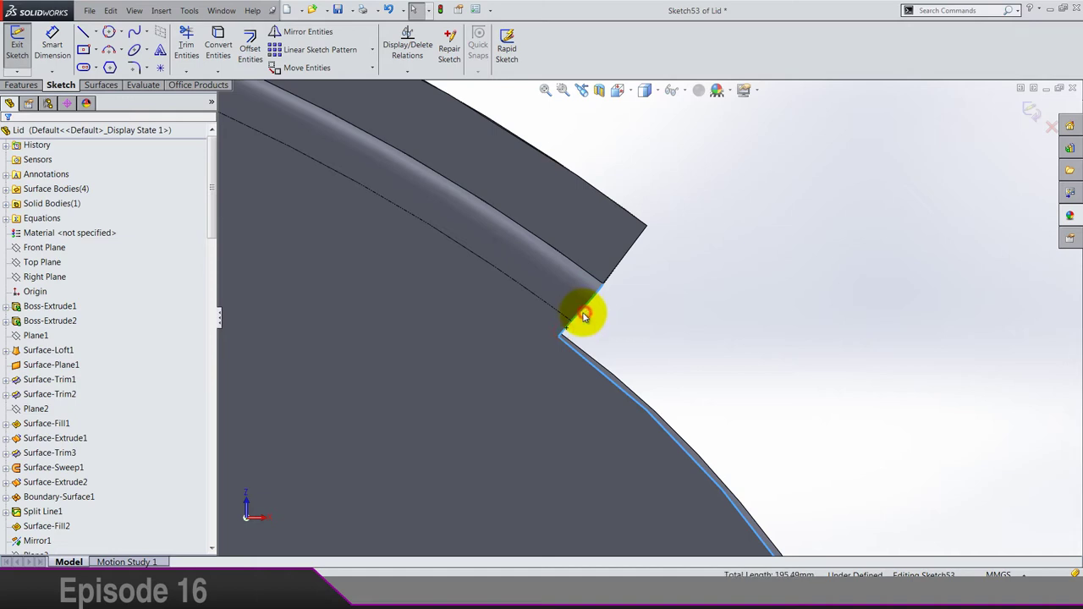
left_click_drag(569, 331, 617, 341)
scroll(617, 338, "up", 1)
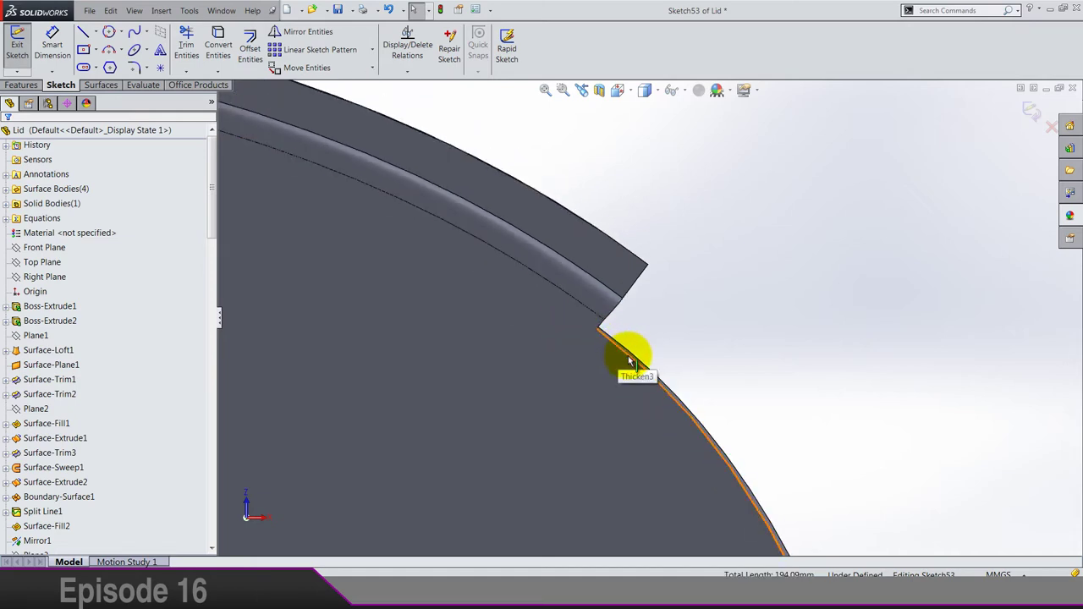
scroll(687, 358, "up", 10)
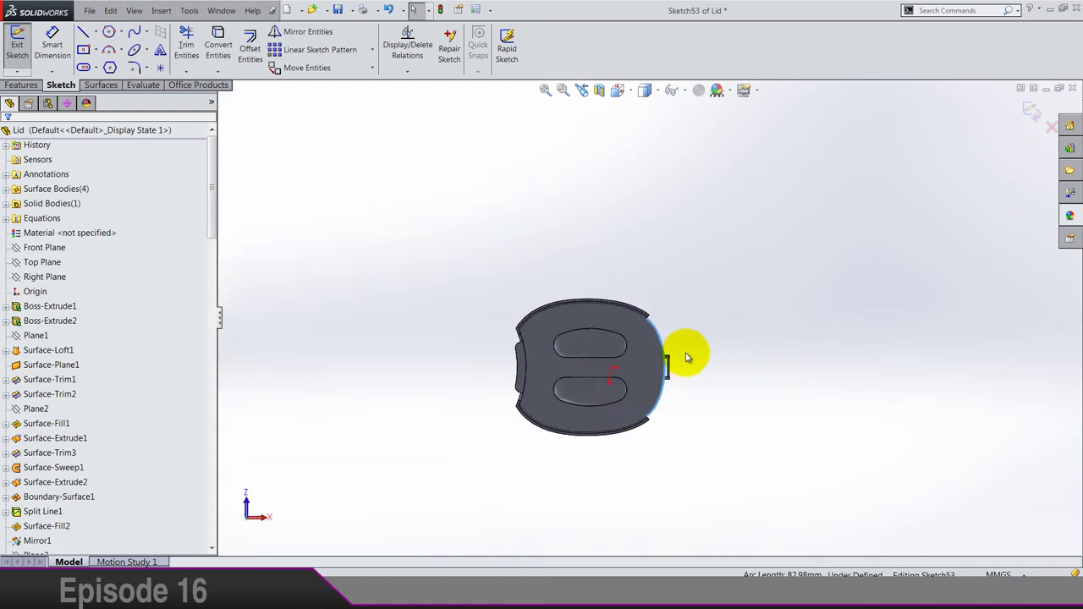
scroll(657, 285, "down", 6)
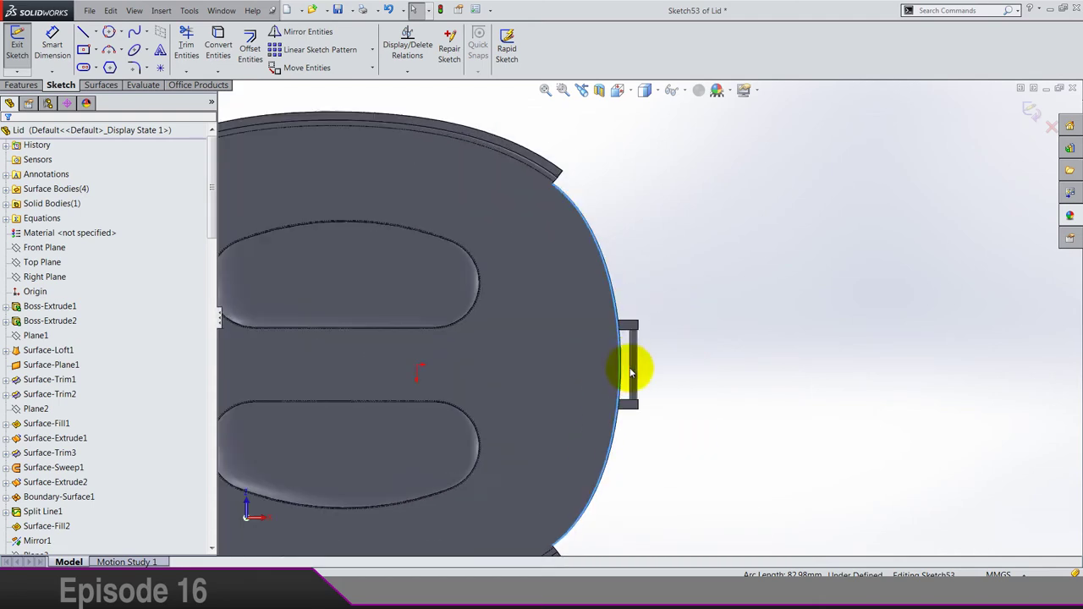
Step: Offset the right arc edge 5 mm toward the lid's inside, with Reverse checked
left_click(249, 47)
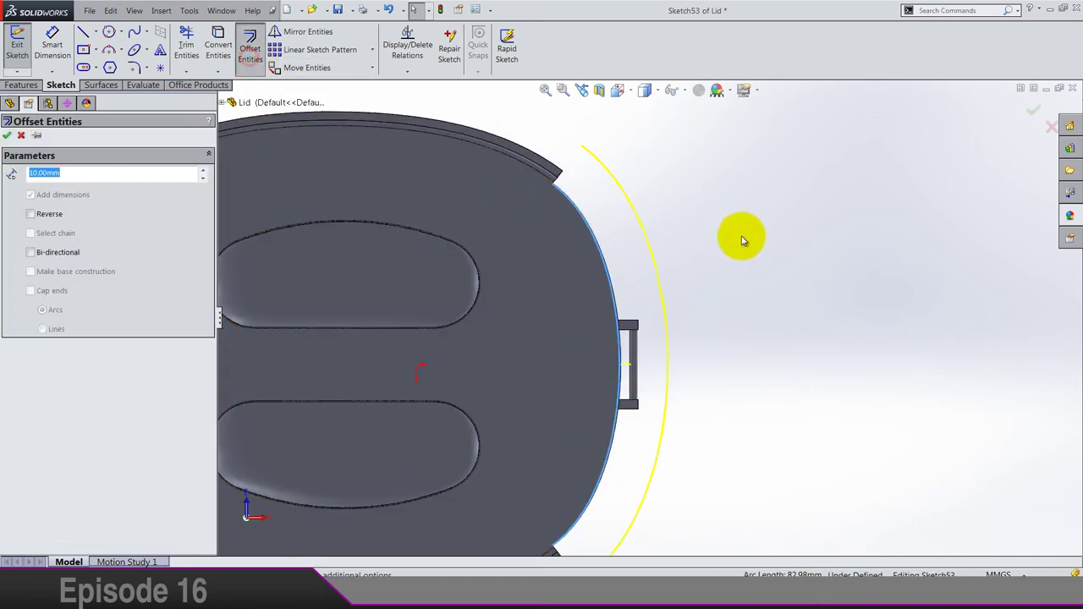
left_click(34, 213)
scroll(643, 254, "up", 5)
key("Return")
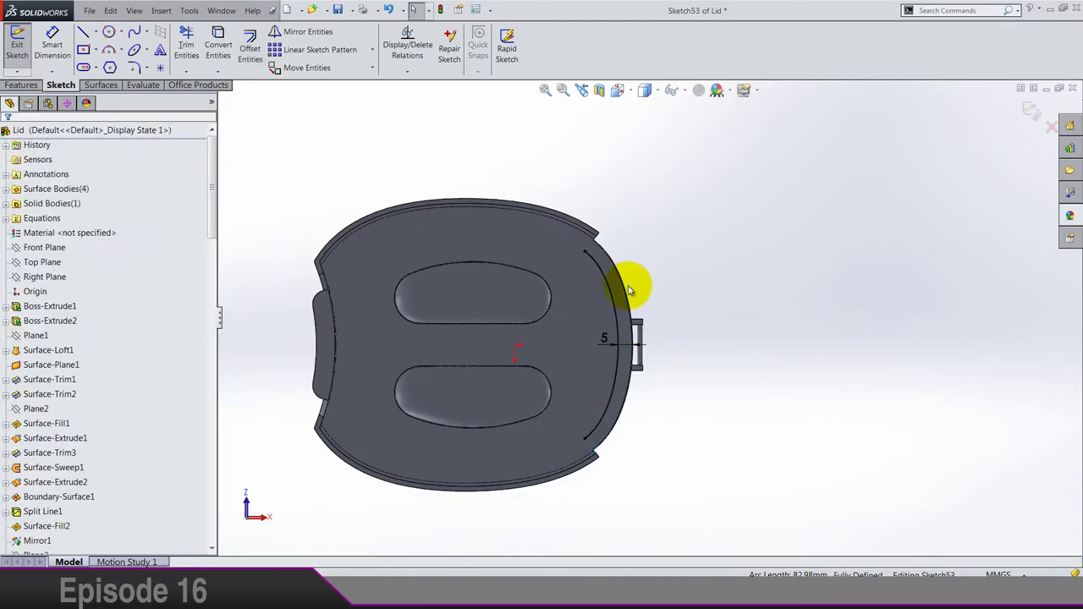
left_click(597, 341)
left_click(737, 261)
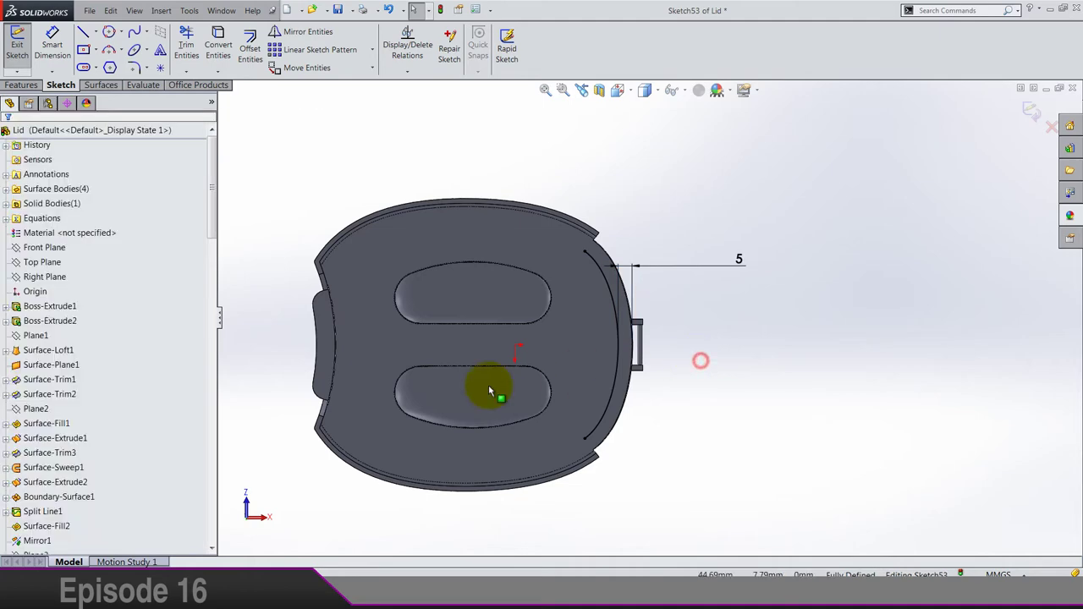
Step: Offset the top rim edge 3 mm to create a second curve
scroll(584, 237, "down", 4)
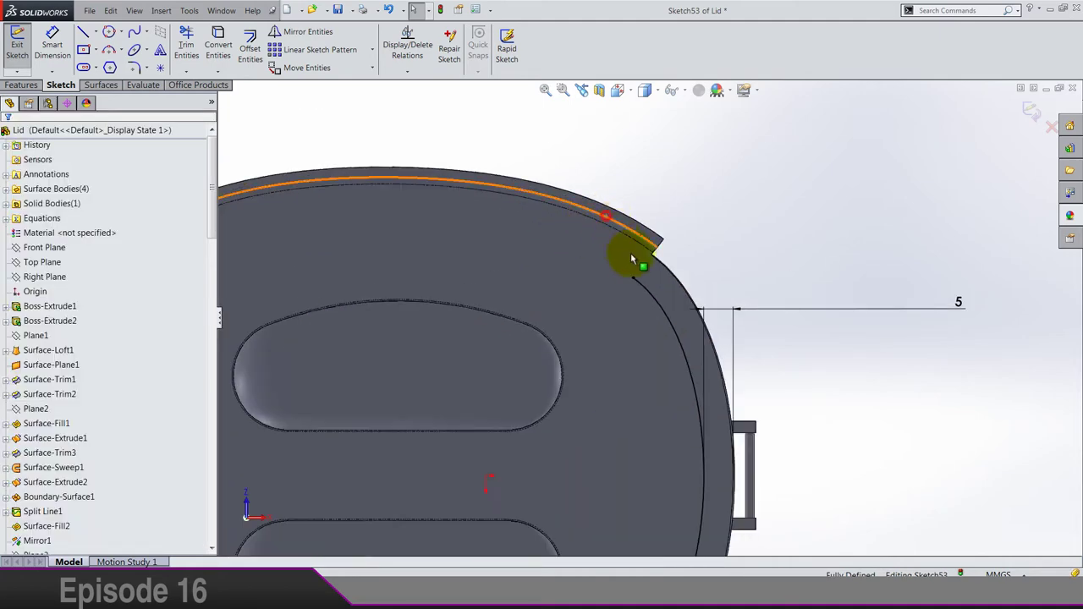
scroll(604, 423, "up", 5)
scroll(643, 448, "down", 4)
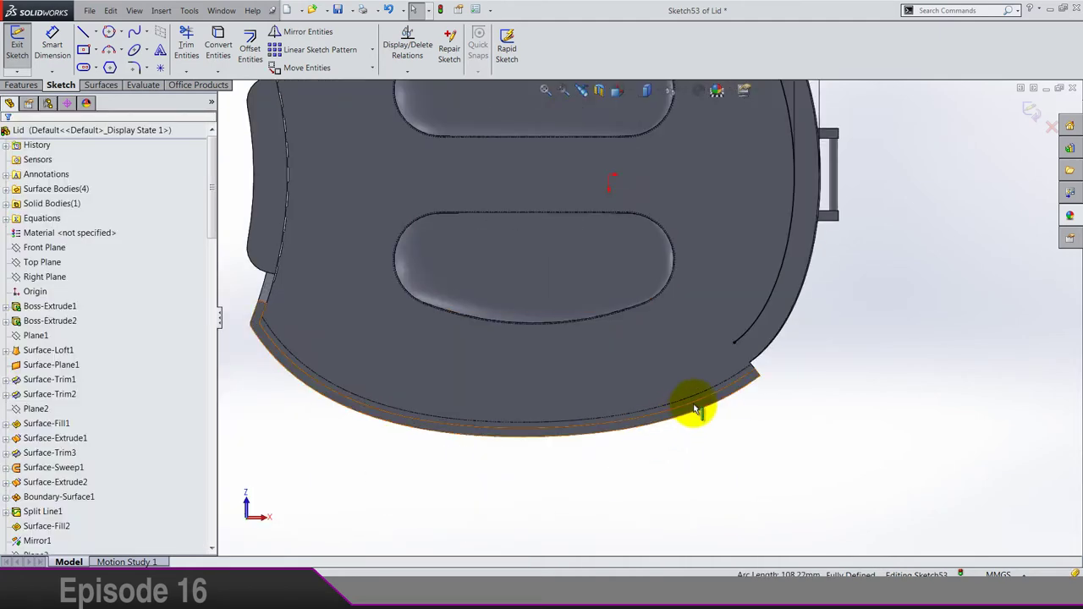
scroll(602, 368, "up", 5)
scroll(592, 144, "down", 3)
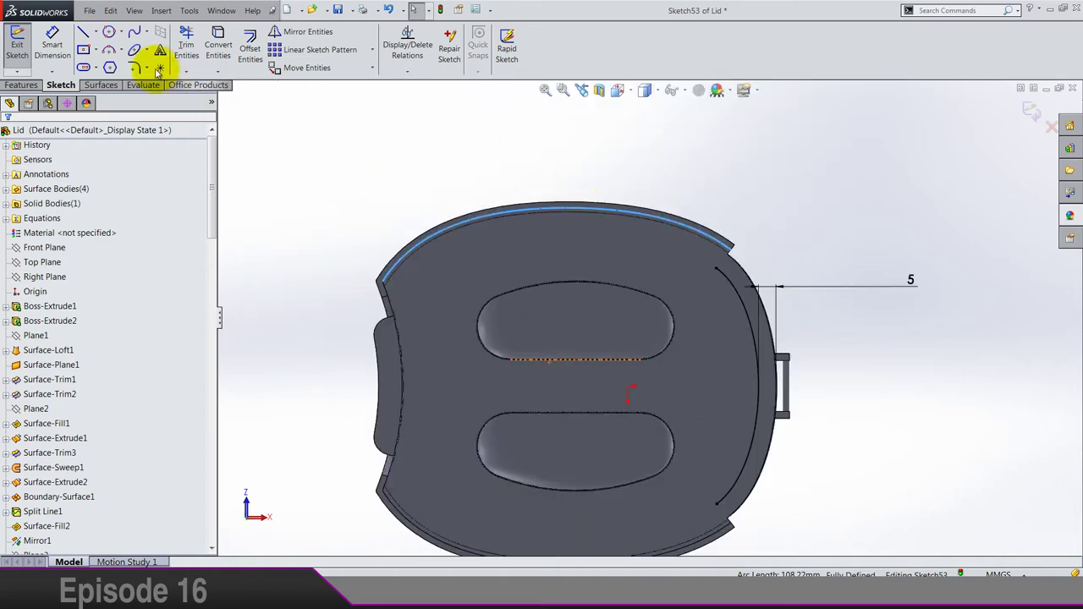
left_click(248, 49)
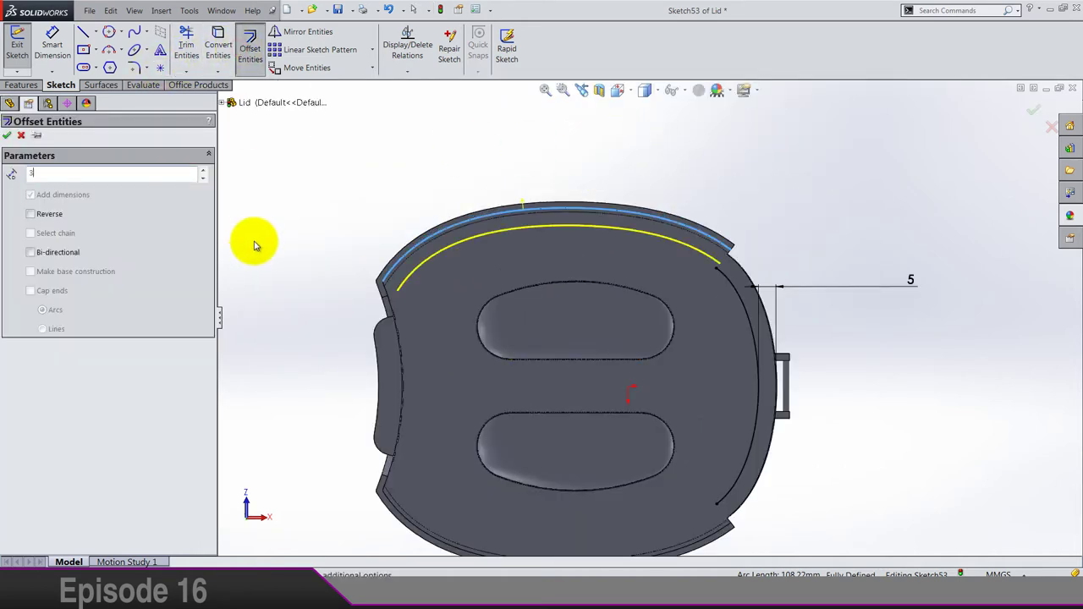
key("Return")
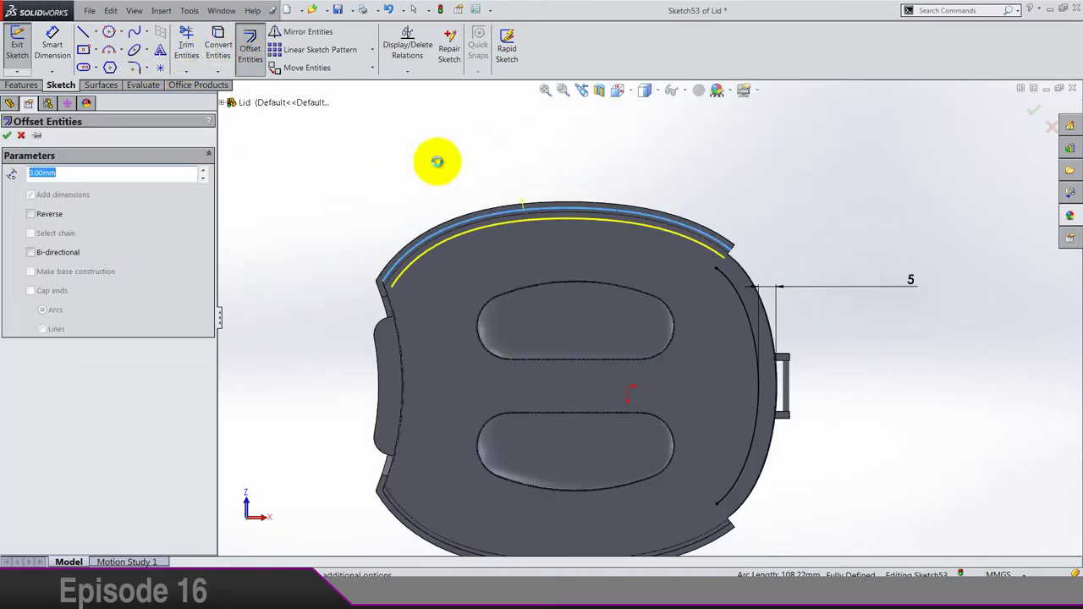
key("Return")
Step: Draw a line from the inner top curve perpendicular across the rim
scroll(750, 220, "down", 5)
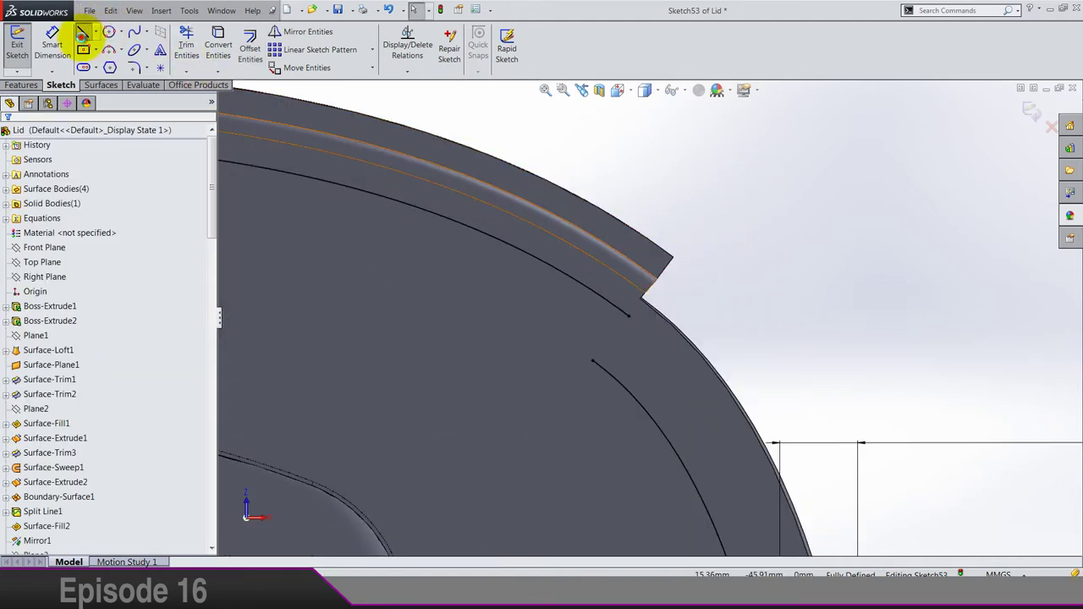
left_click(82, 34)
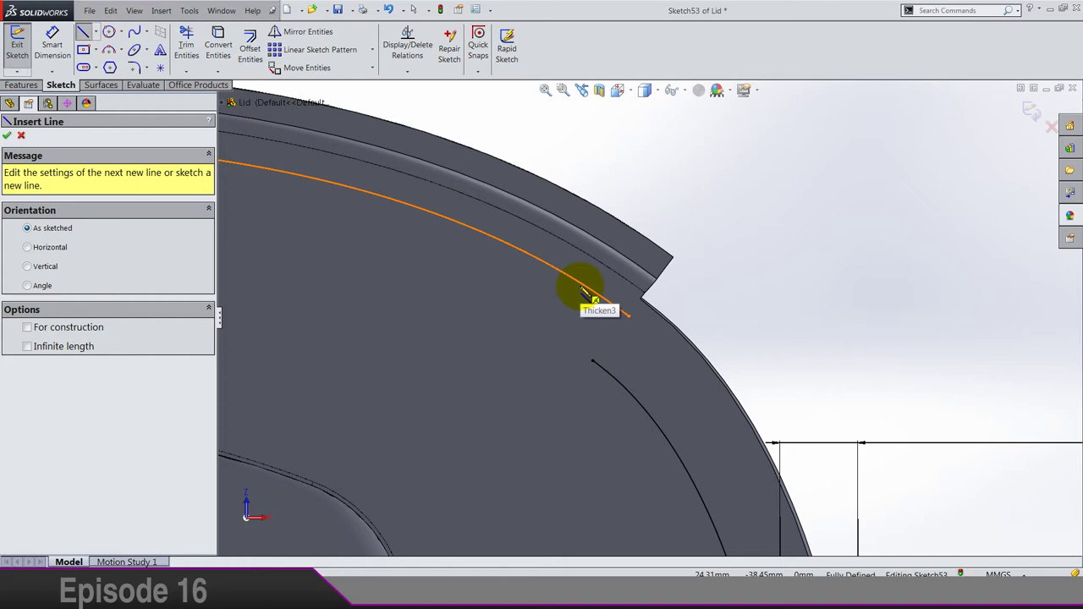
left_click(583, 291)
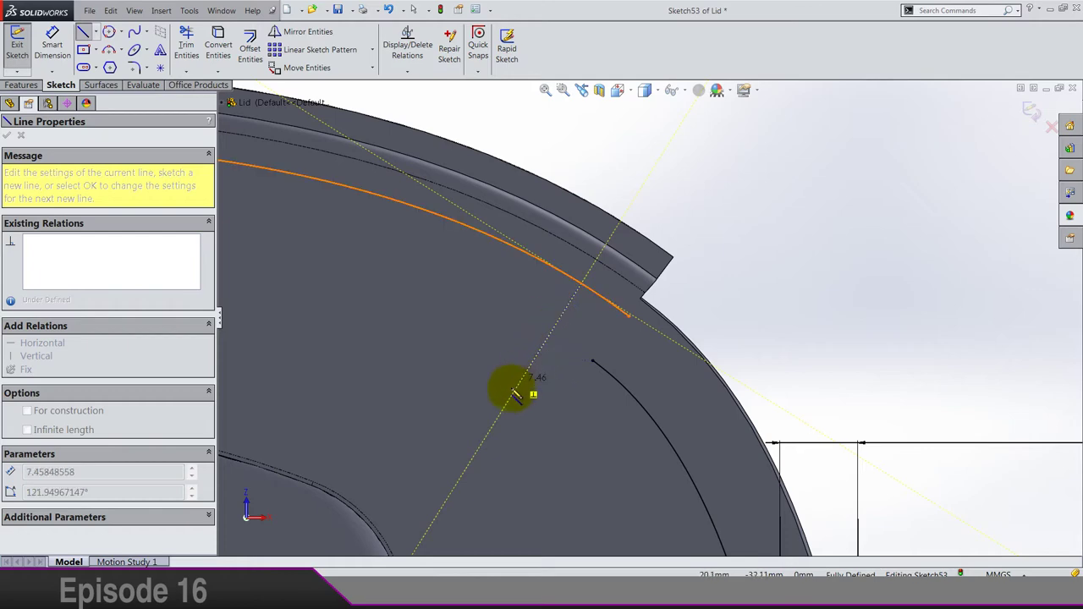
left_click(519, 383)
key("Escape")
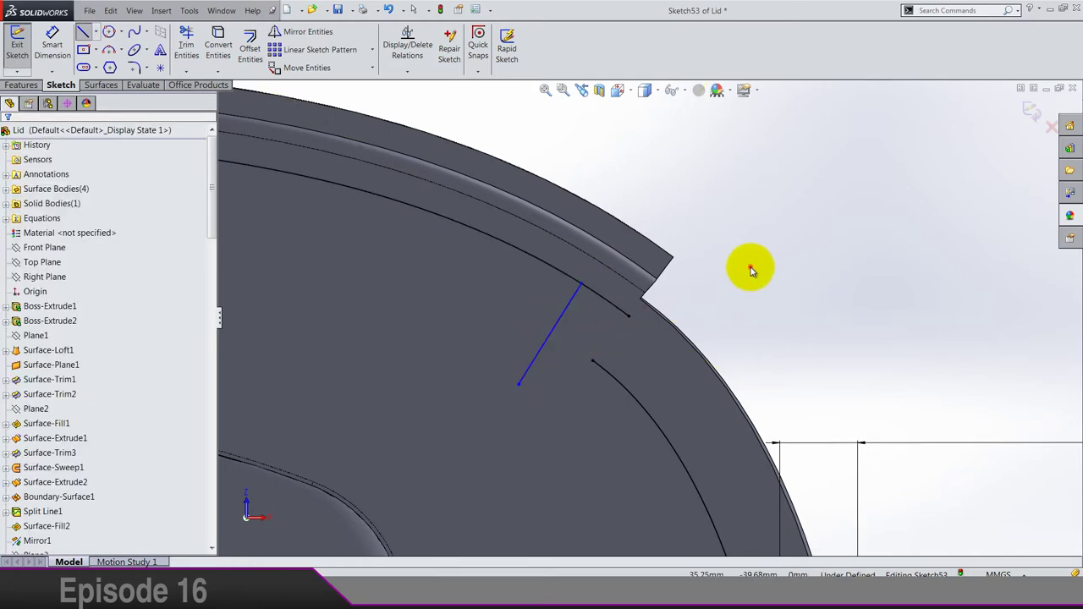
Step: Dimension the new line 5 mm from the rim's end
left_click(52, 42)
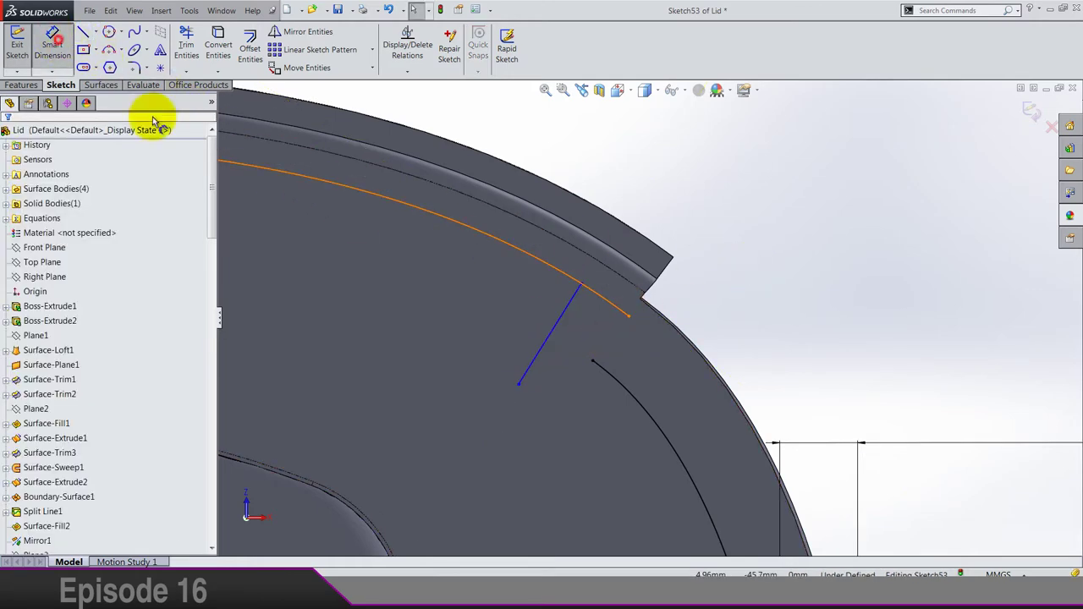
left_click(600, 314)
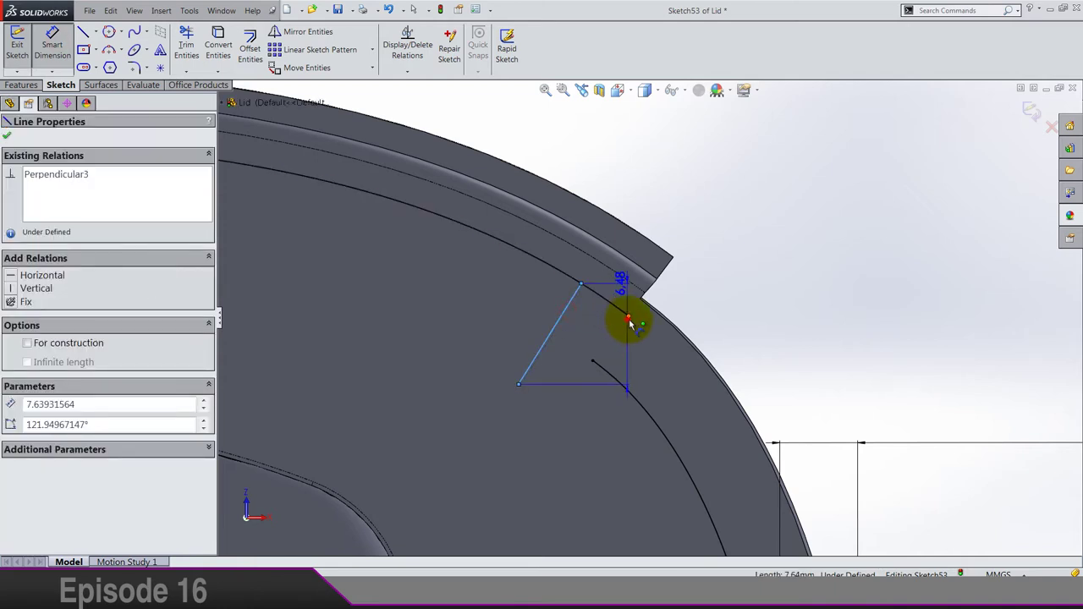
left_click(628, 319)
left_click(673, 209)
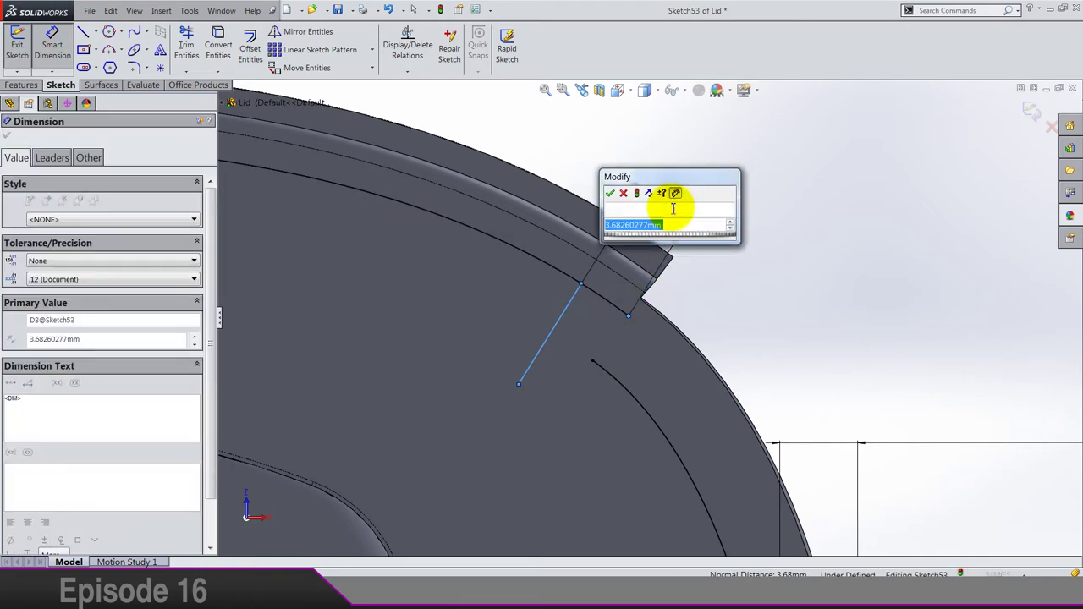
key("Return")
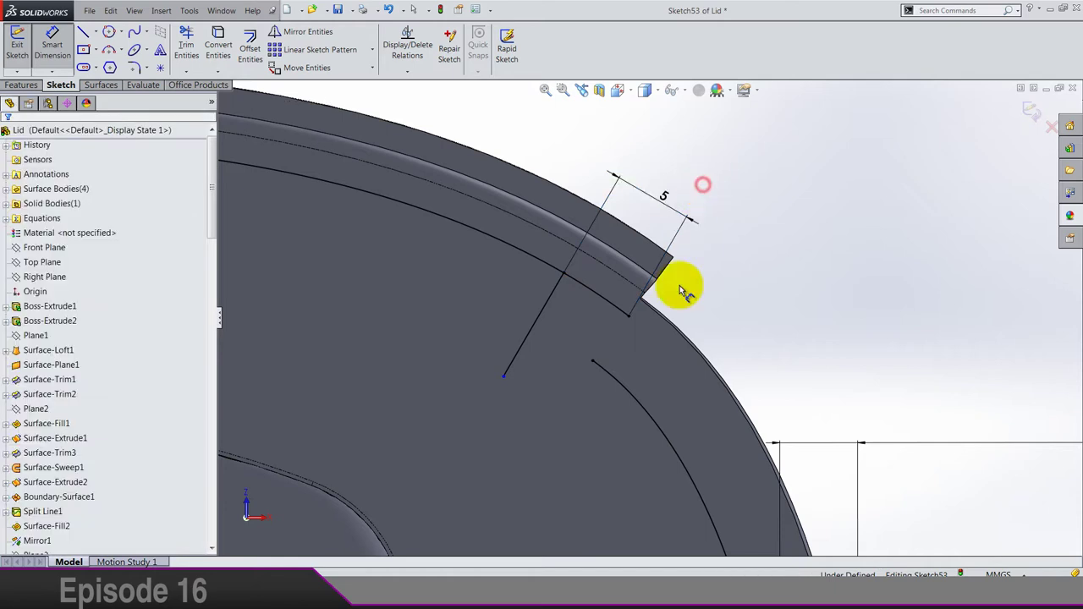
Step: Drag the arc's end onto the line's top endpoint
left_click_drag(594, 364, 508, 303)
left_click(497, 302)
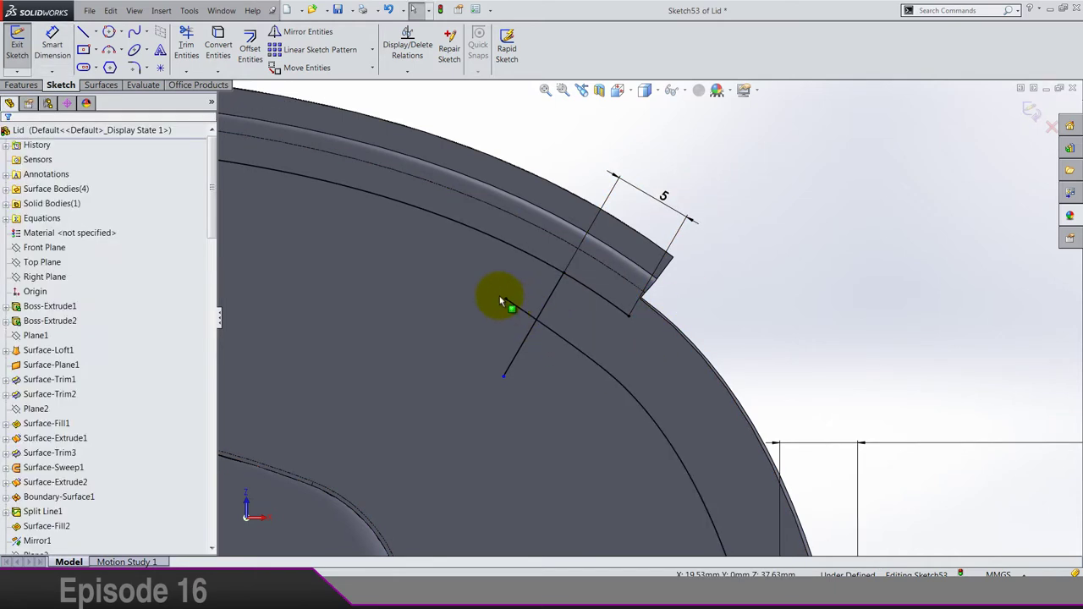
scroll(629, 387, "up", 4)
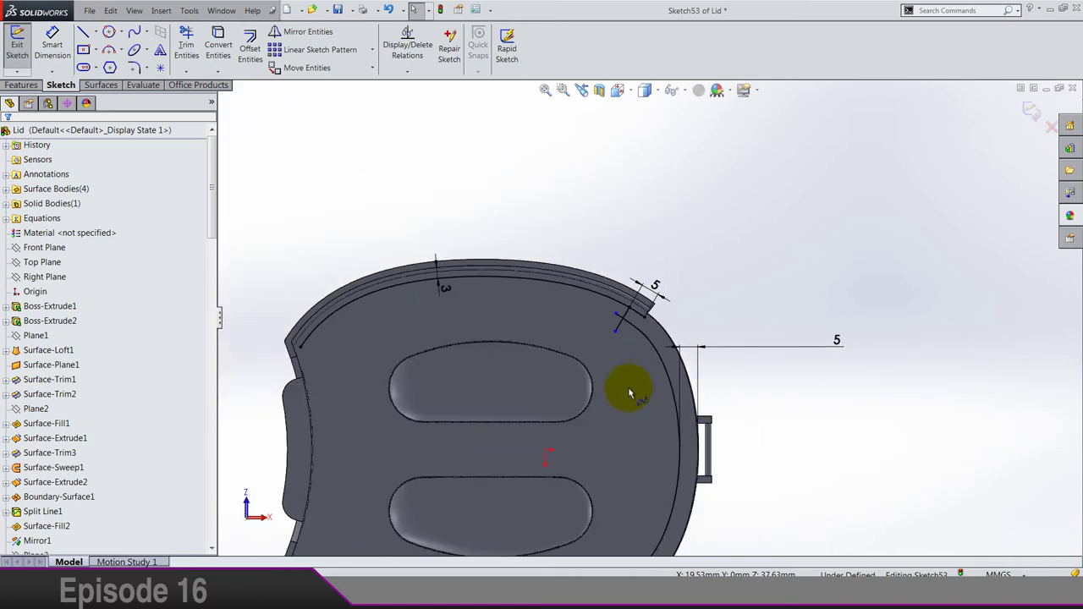
scroll(613, 309, "down", 5)
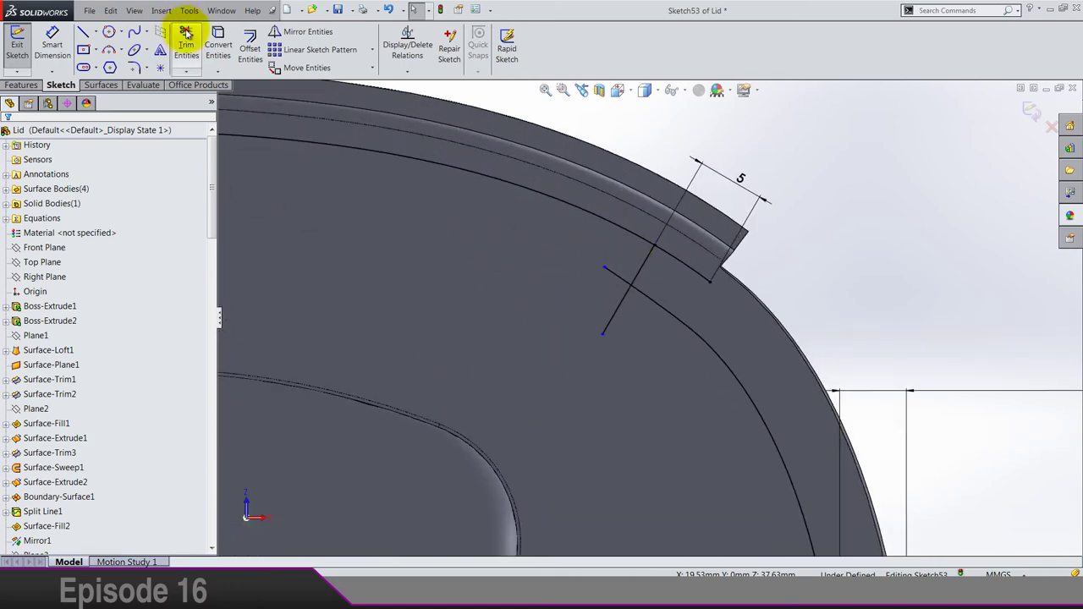
Step: Trim the top-right rib line with Trim Entities
left_click(187, 33)
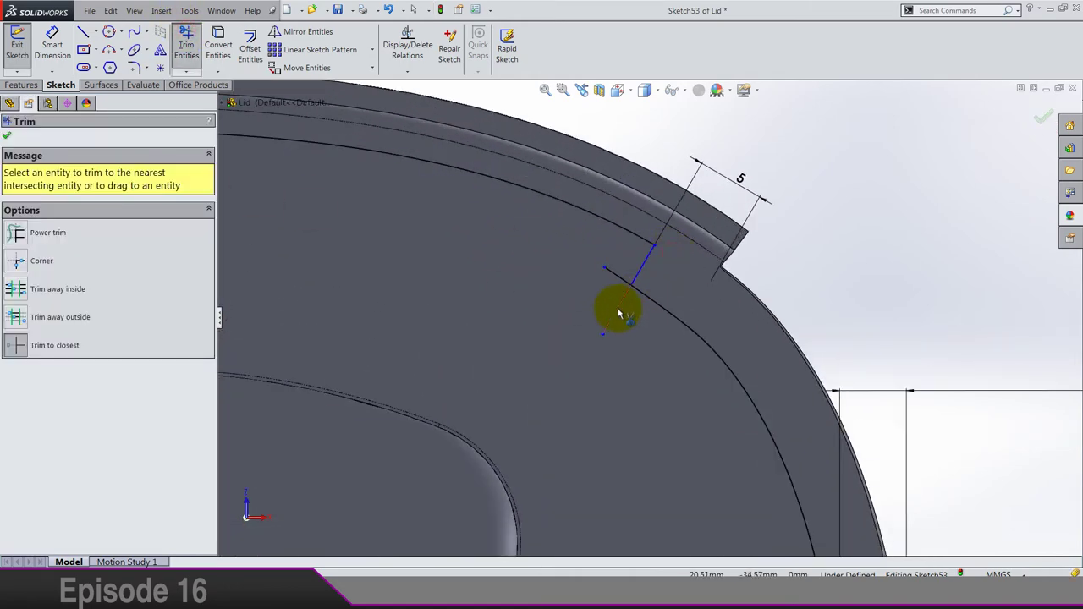
scroll(605, 293, "up", 3)
key("Escape")
scroll(596, 288, "up", 4)
scroll(491, 322, "down", 3)
scroll(455, 338, "down", 6)
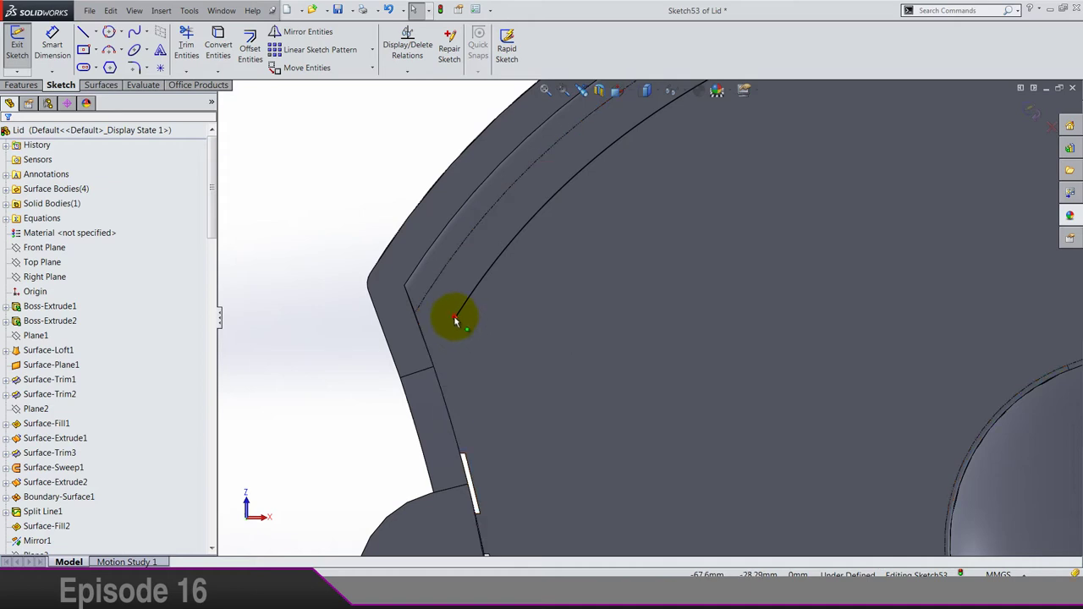
Step: Extend the inner curve's upper-left endpoint onto the lid's edge near the notch
left_click_drag(456, 317, 434, 356)
left_click(380, 391)
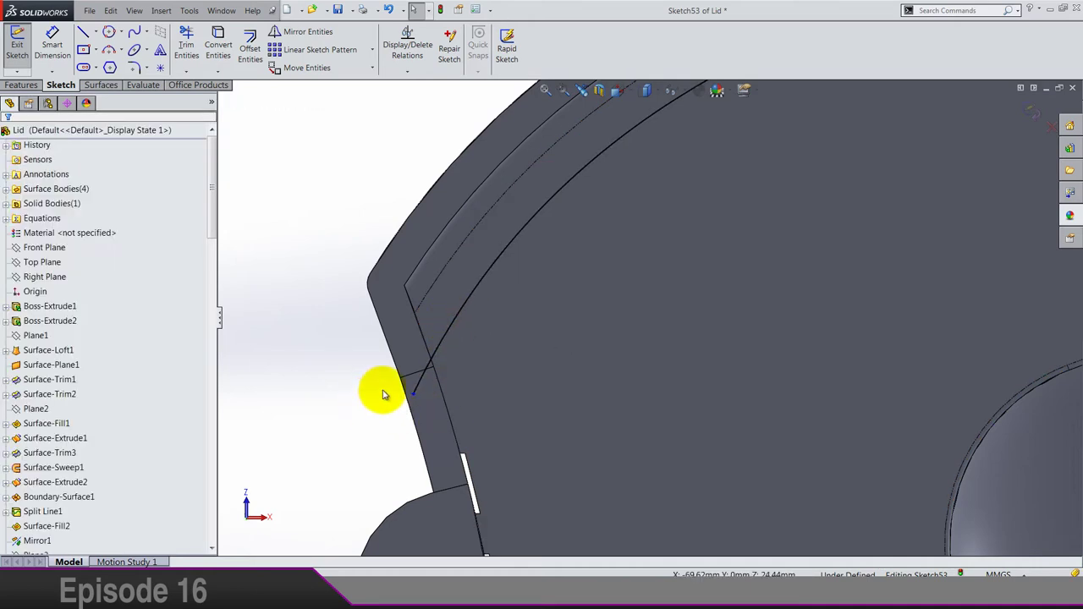
left_click(430, 355)
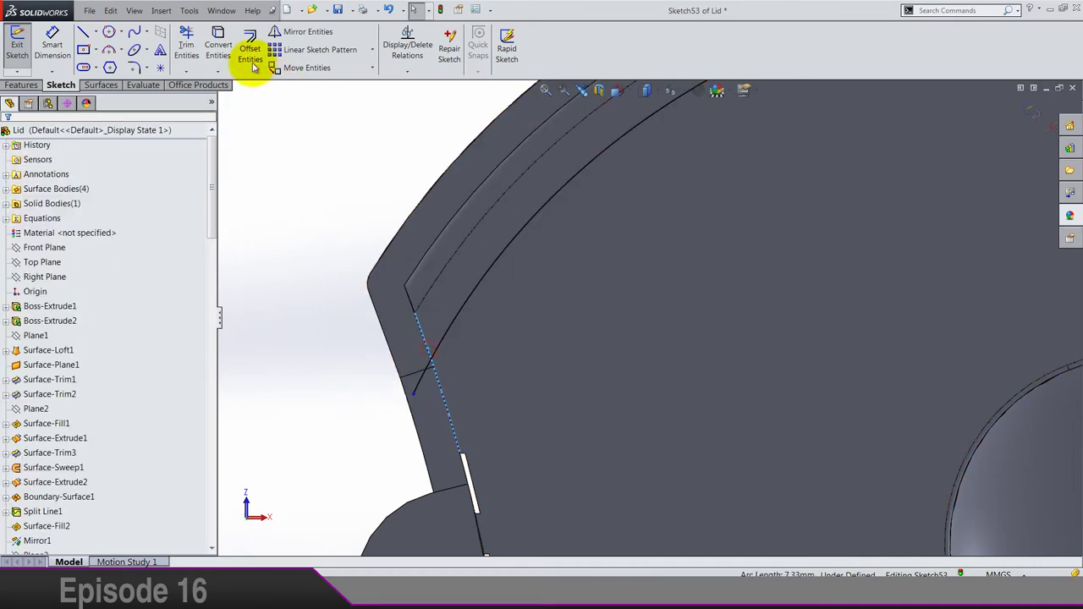
left_click(188, 47)
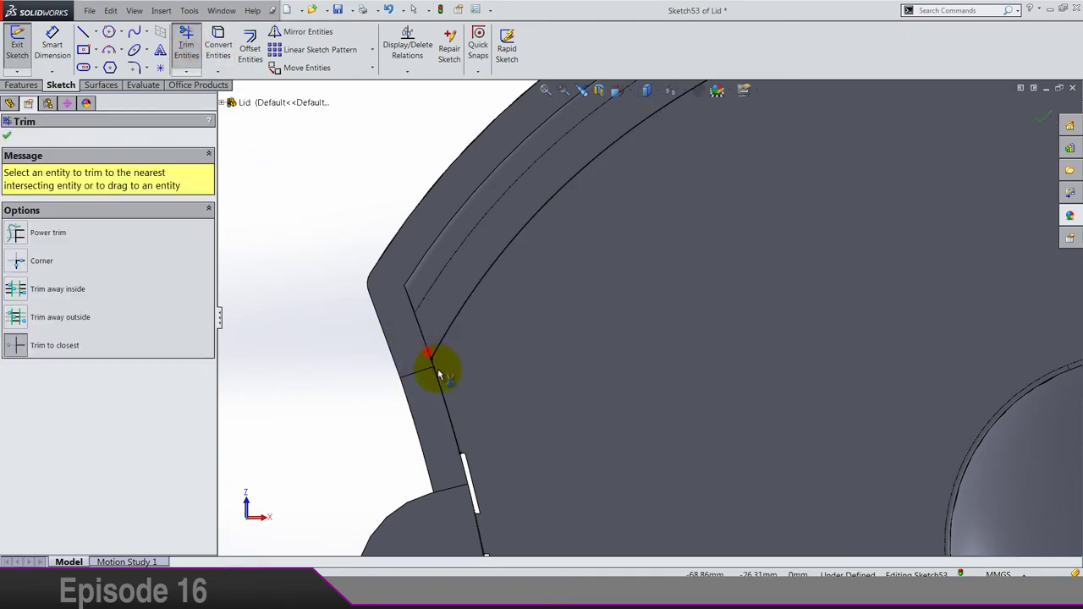
Step: Offset the lid's bottom edge 3 mm inward and stretch the offset curve's ends to the lid edge and notch
key("Escape")
scroll(426, 369, "up", 5)
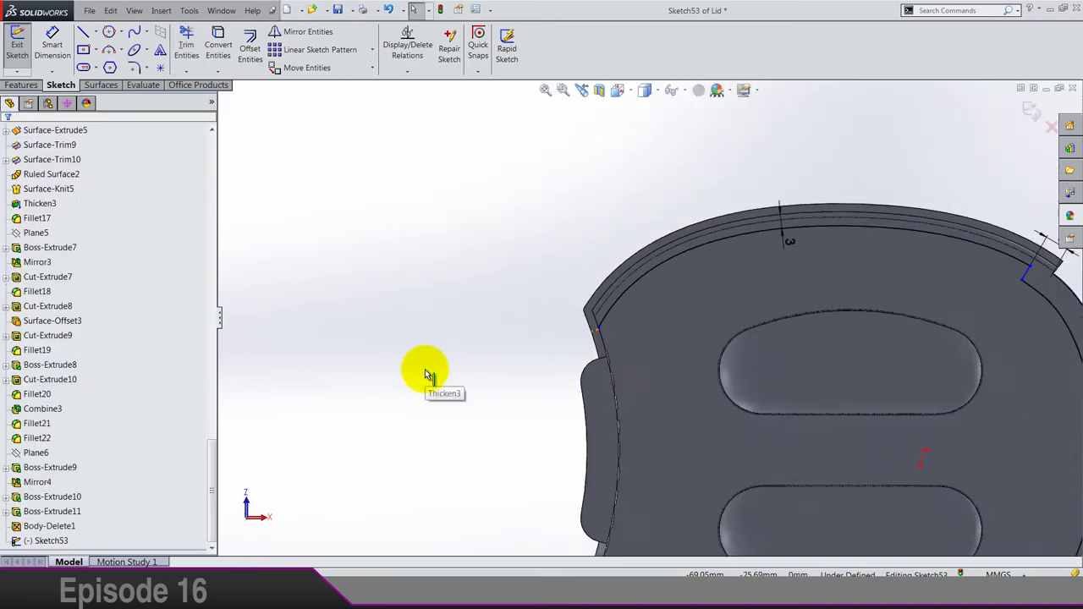
key("f")
scroll(802, 492, "down", 2)
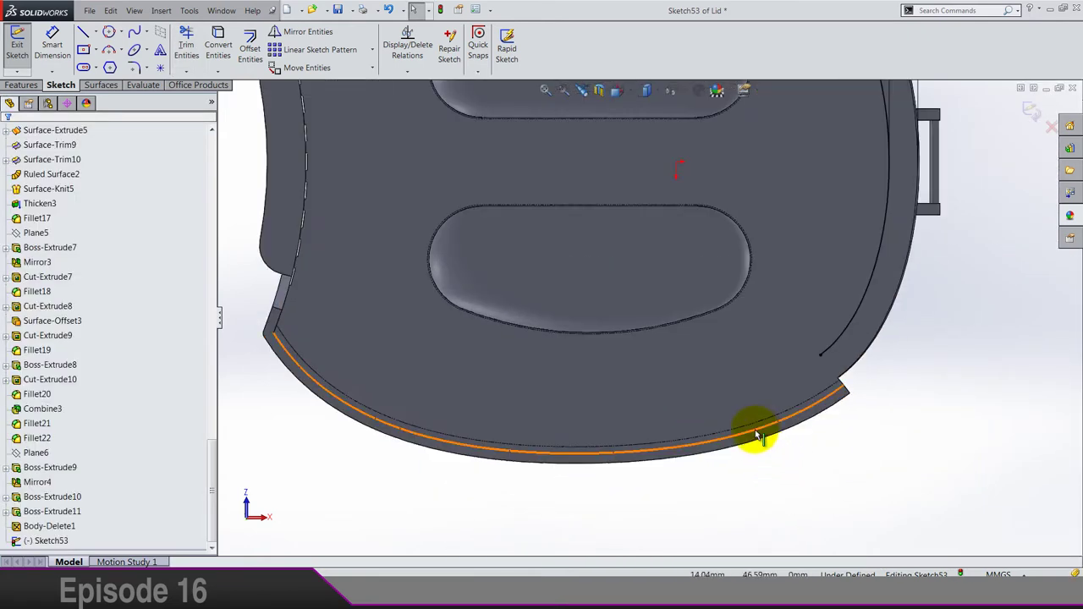
left_click(759, 436)
left_click(247, 49)
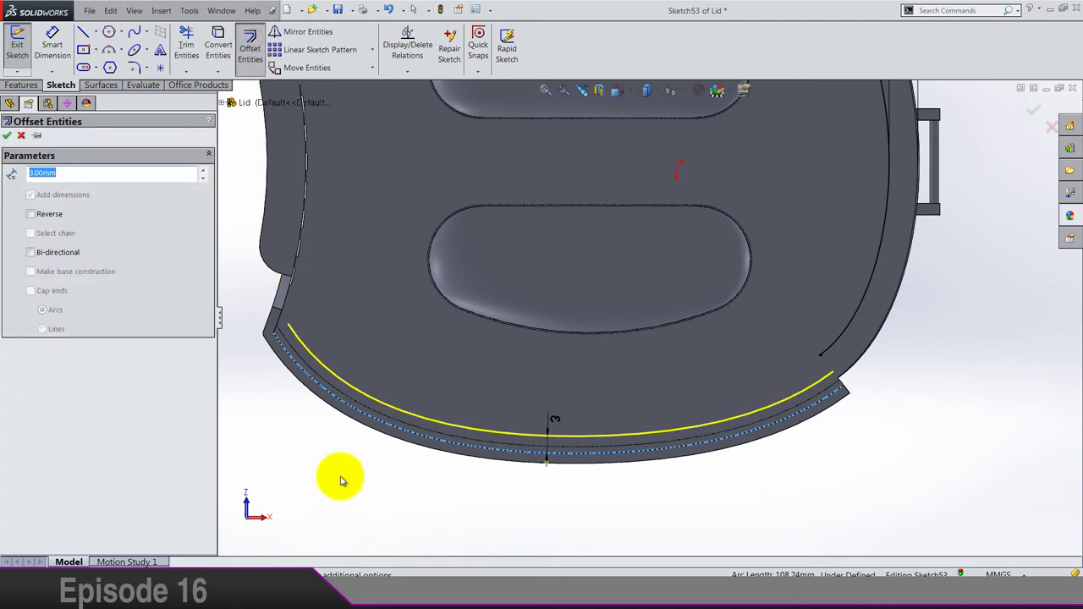
left_click(341, 480)
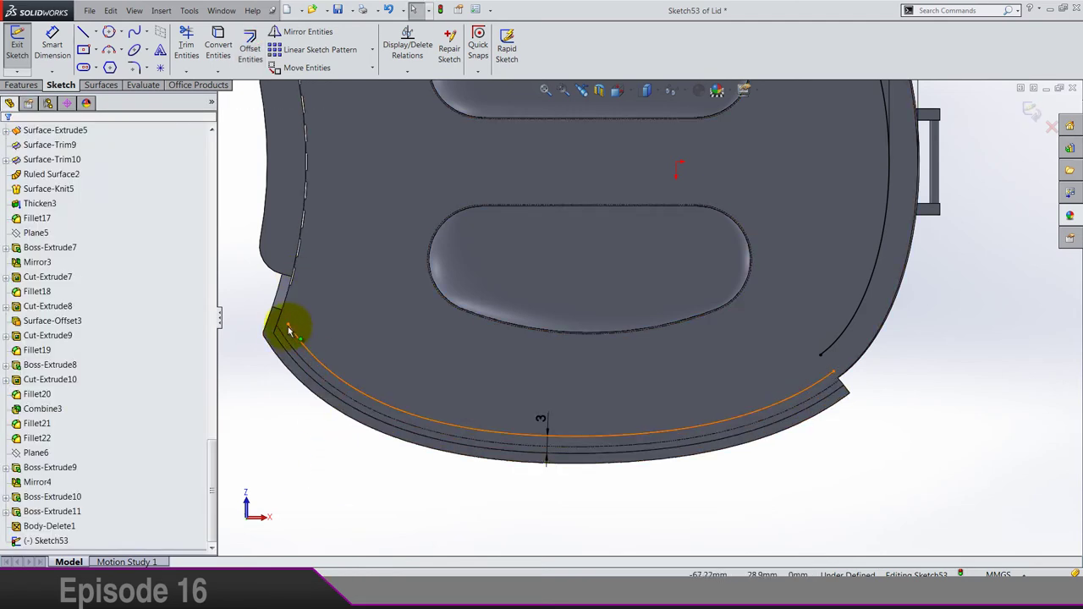
left_click_drag(286, 326, 261, 263)
left_click(391, 381)
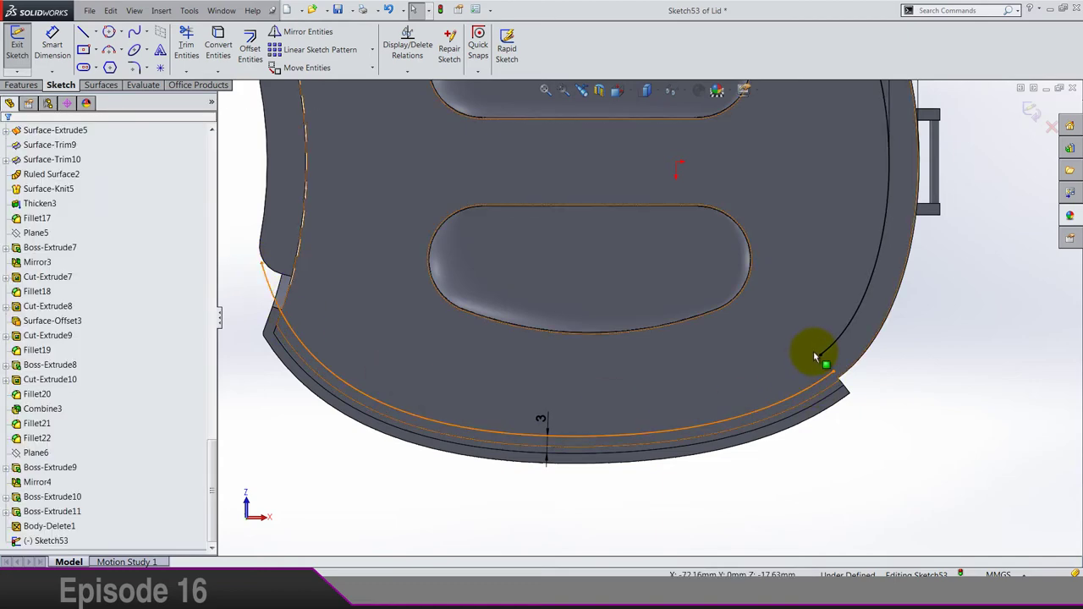
left_click_drag(821, 358, 783, 377)
left_click(844, 454)
Step: Draw a short line from the inner offset curve toward the bottom-right notch
scroll(822, 356, "down", 5)
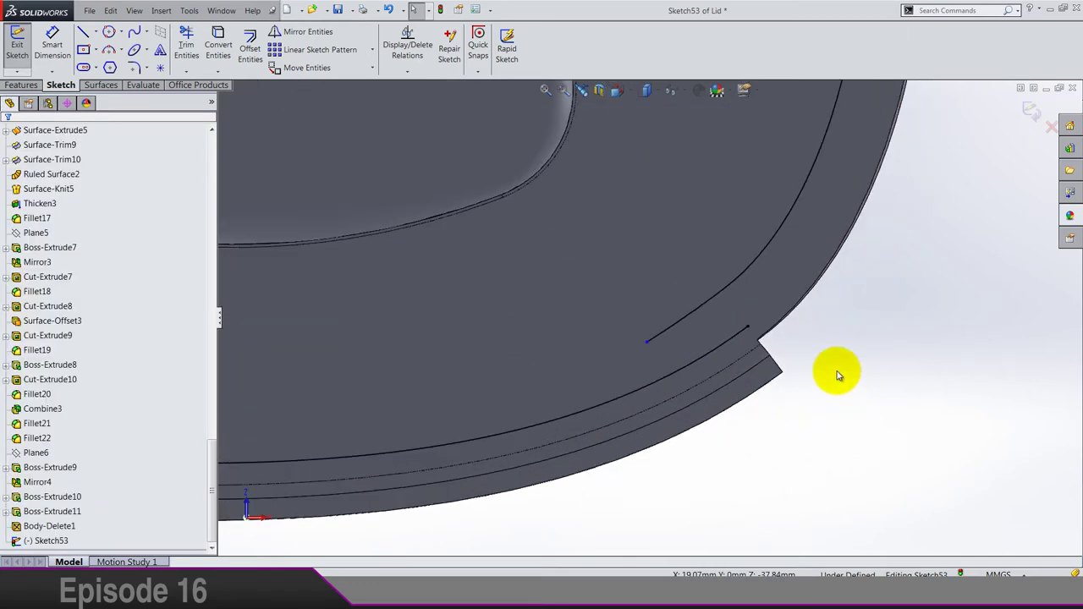
left_click(84, 34)
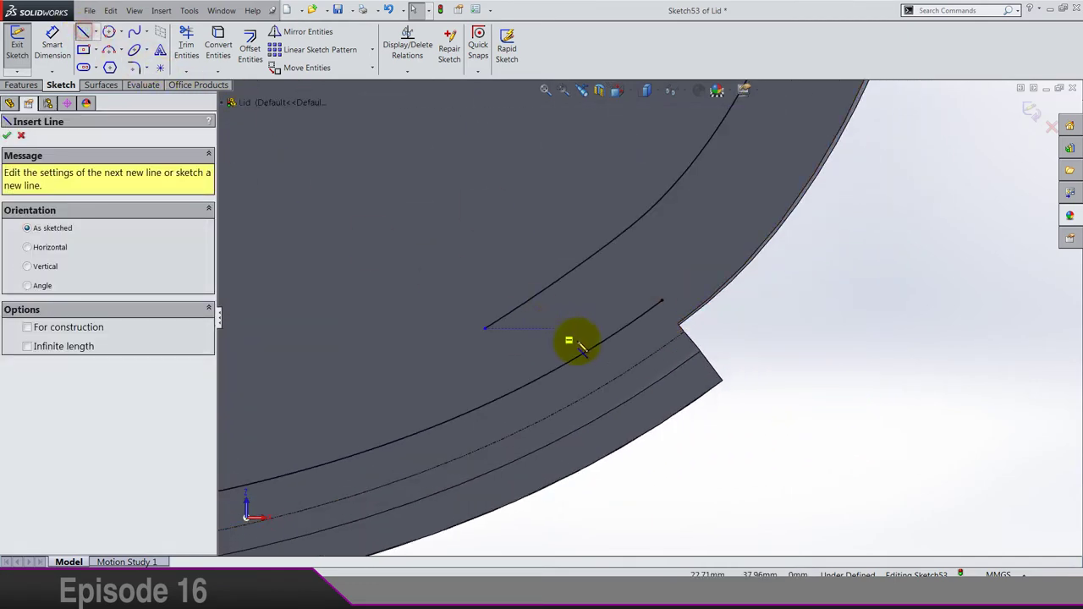
left_click(594, 352)
left_click(521, 255)
key("Escape")
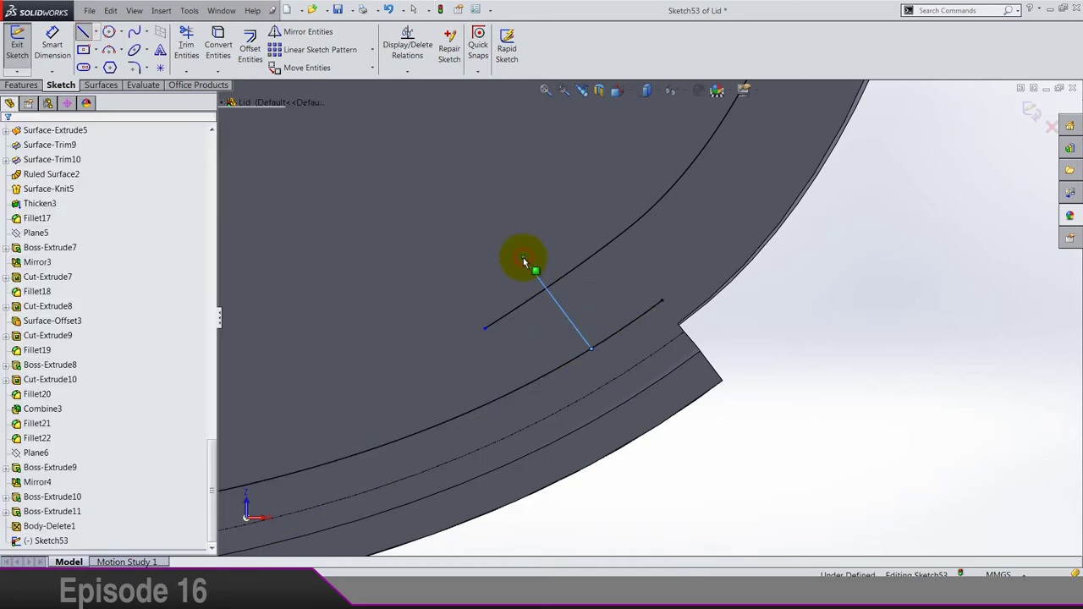
Step: Select the rim spline together with the short line to check their relations
scroll(523, 258, "up", 2)
scroll(523, 257, "up", 4)
scroll(640, 166, "down", 4)
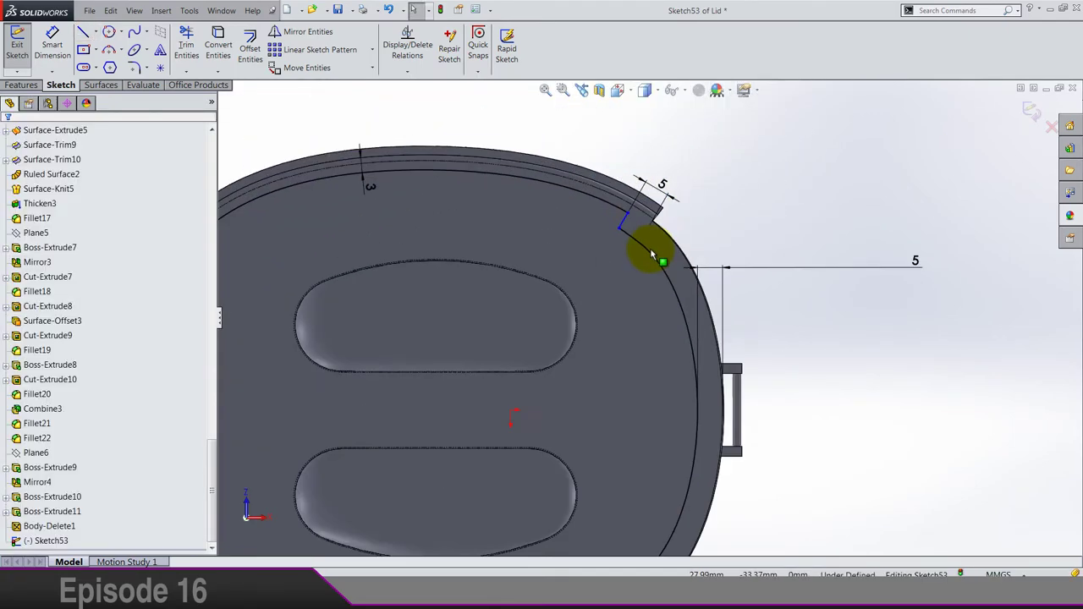
scroll(617, 223, "down", 2)
left_click(601, 208)
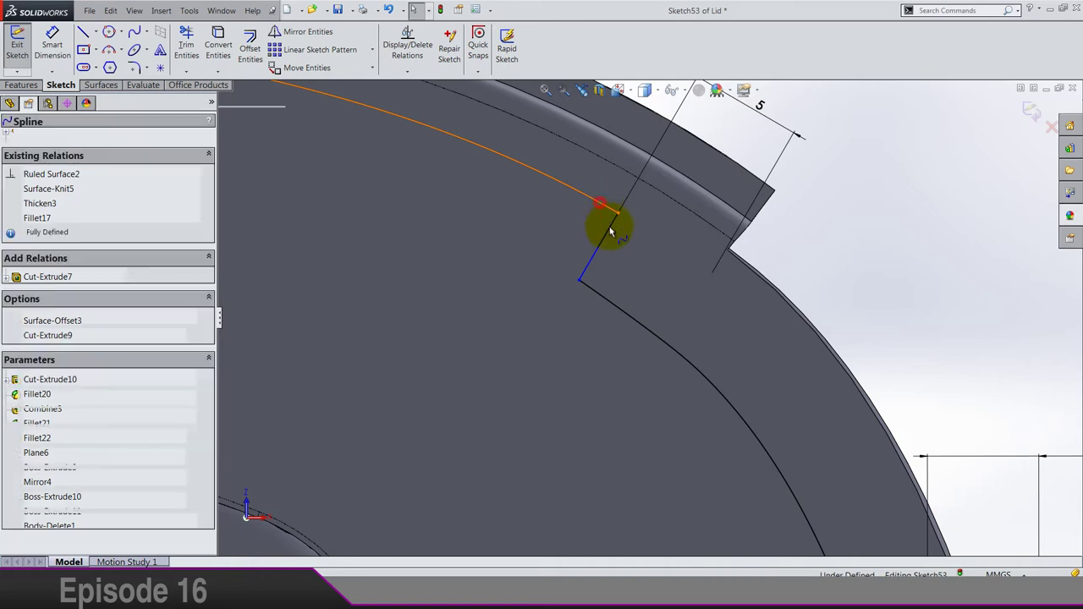
left_click(606, 232, "ctrl")
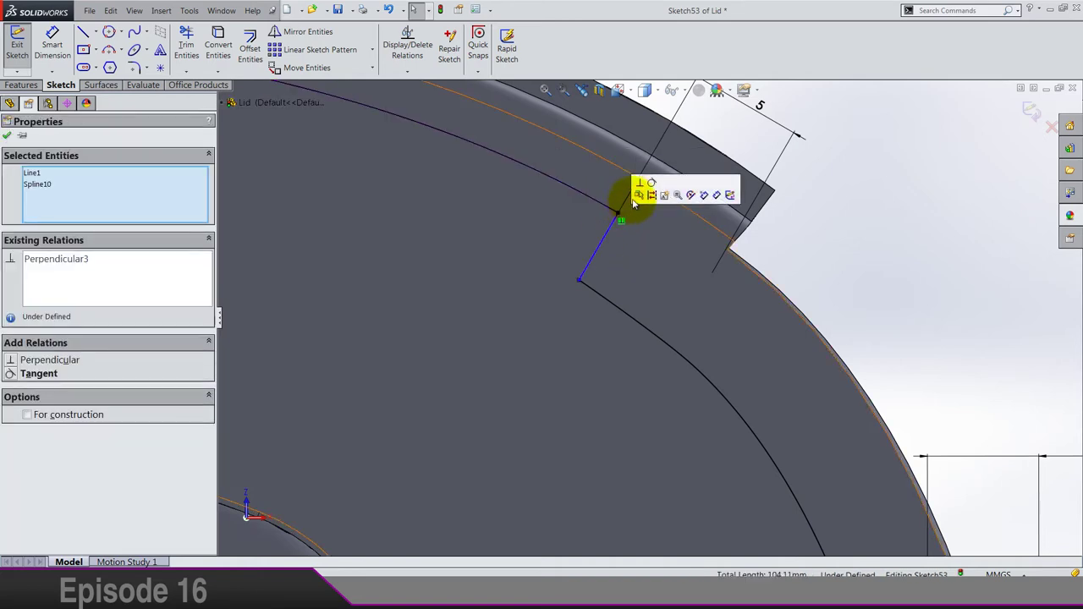
left_click(7, 134)
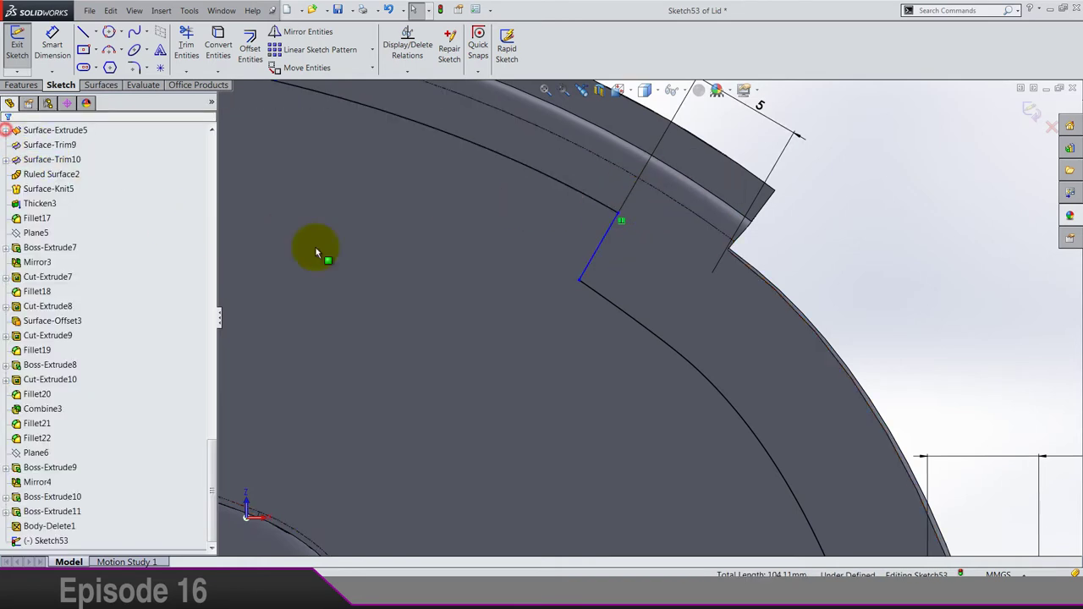
scroll(931, 296, "up", 5)
scroll(803, 436, "up", 3)
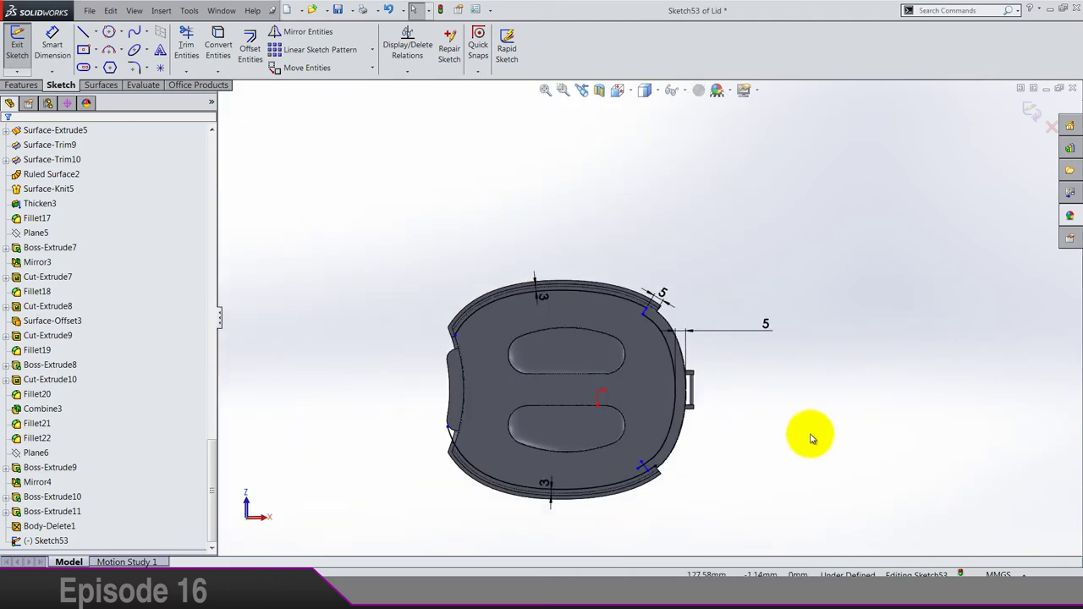
scroll(803, 436, "down", 5)
scroll(457, 440, "down", 3)
Step: Dimension the short rib line 5 mm from the notch corner
left_click(53, 47)
left_click(444, 432)
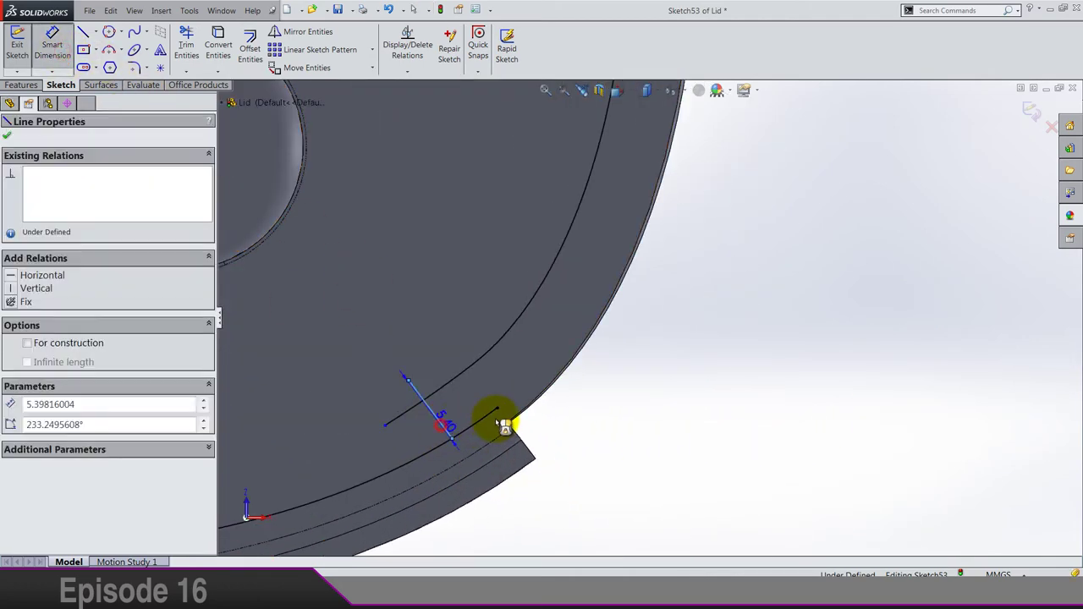
left_click(497, 414)
scroll(499, 419, "up", 2)
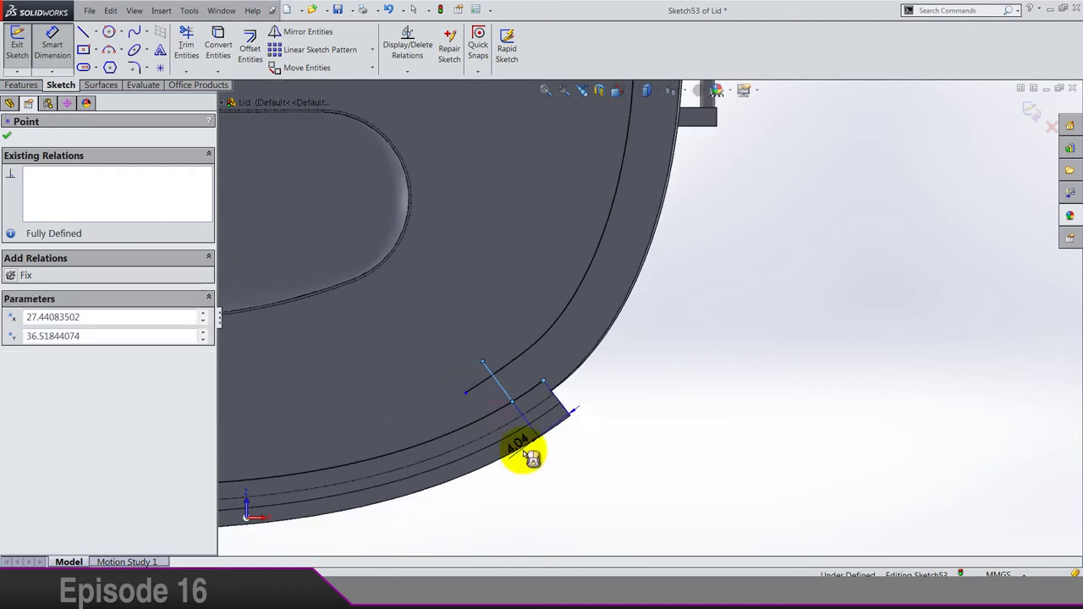
left_click(583, 452)
type("5")
key("Return")
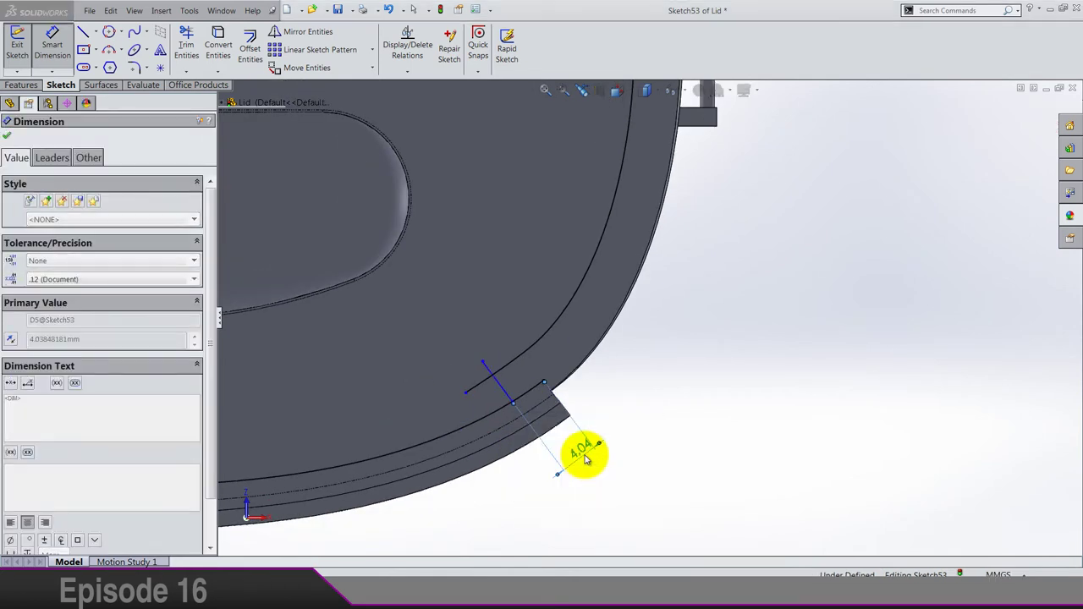
key("Escape")
scroll(516, 389, "down", 3)
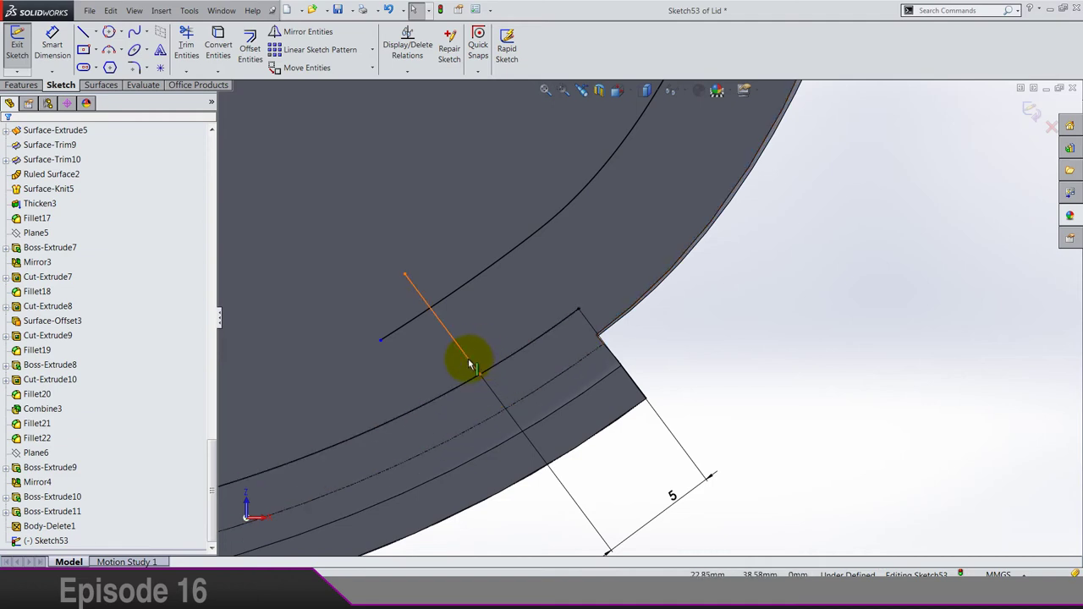
Step: Make the rib line perpendicular to the rim spline, then switch Trim Entities to Power trim
left_click(472, 364)
left_click(504, 358, "ctrl")
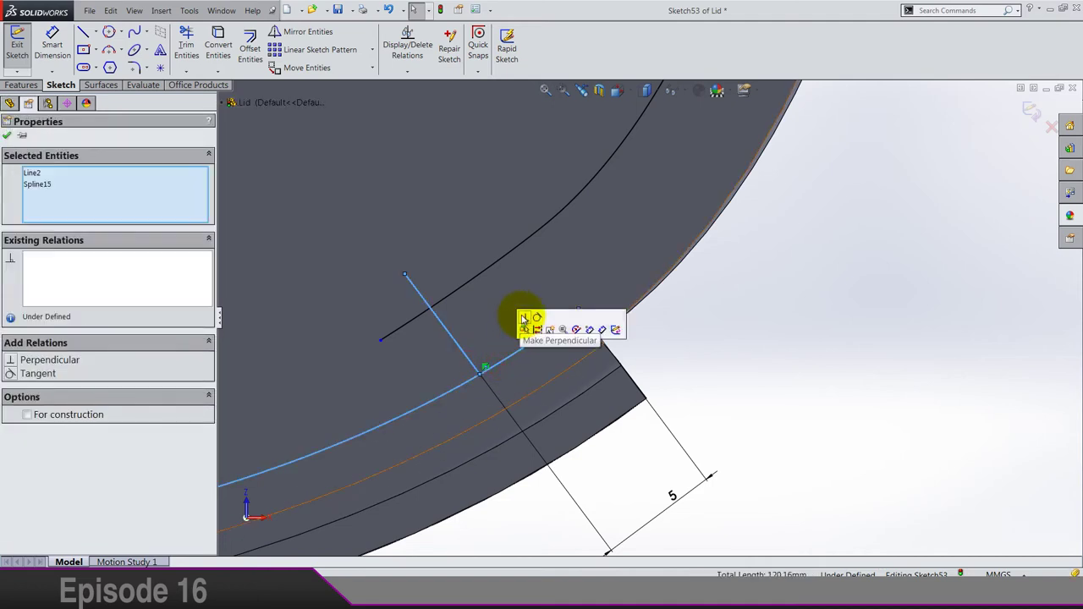
left_click(523, 318)
left_click(762, 336)
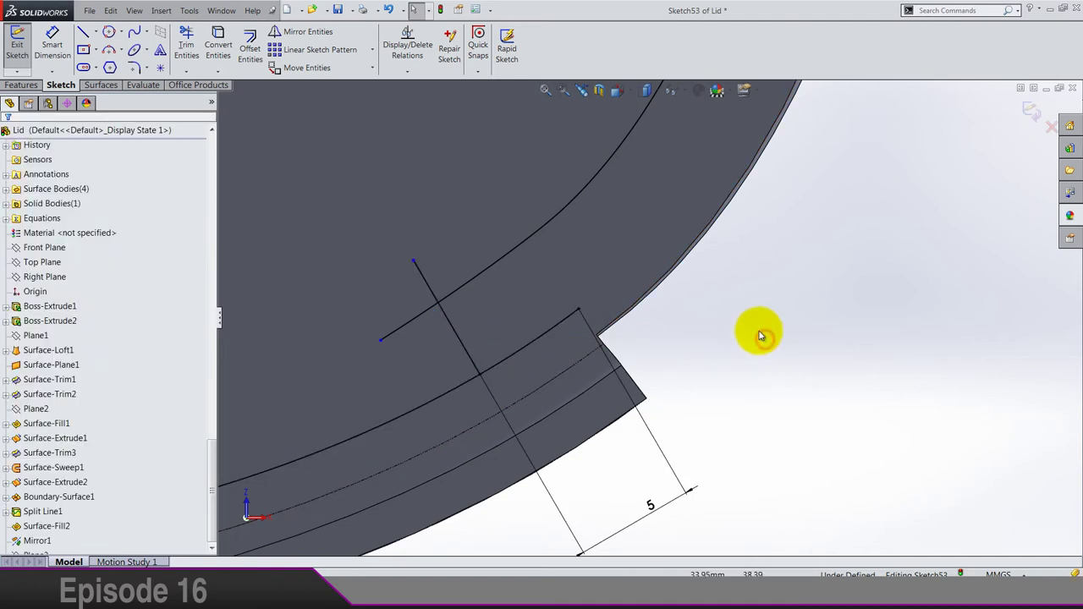
left_click(187, 42)
left_click(17, 237)
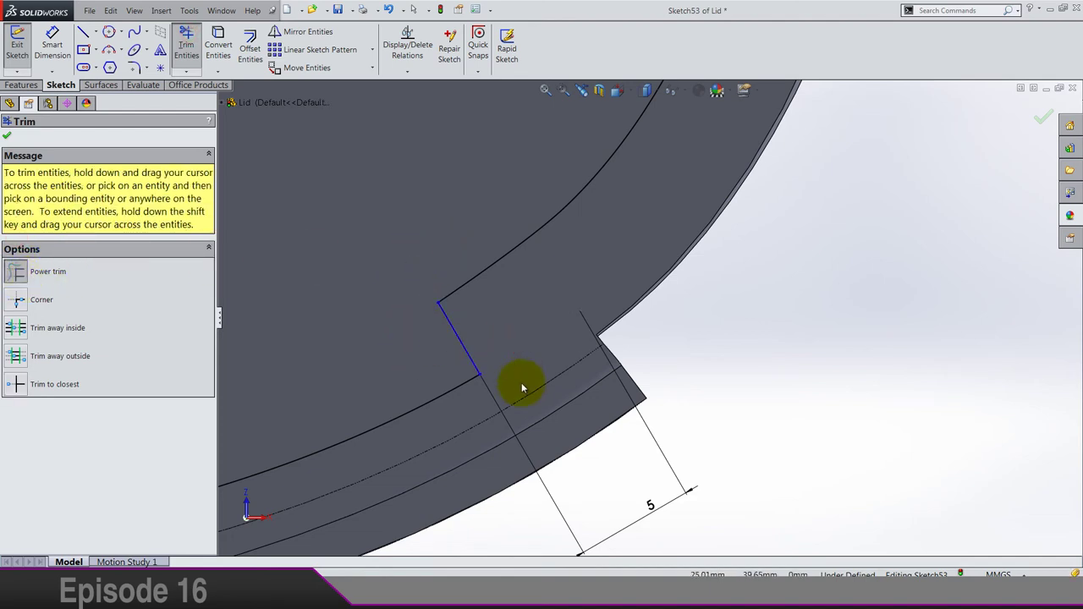
scroll(522, 388, "up", 10)
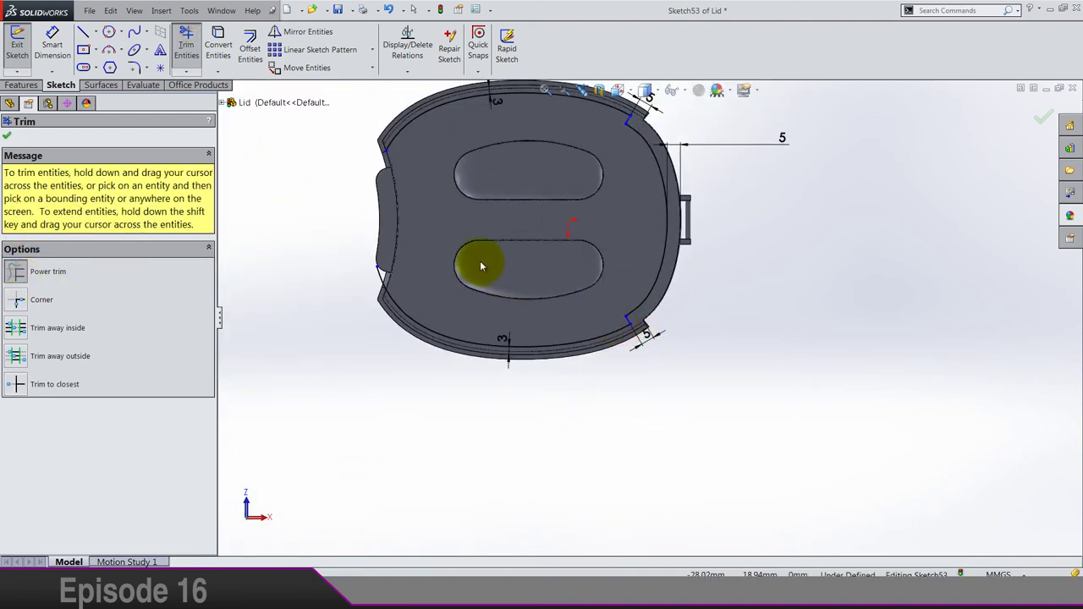
Step: Trim the rim curves at the left notch using Trim to closest, then exit Sketch53
scroll(406, 314, "down", 8)
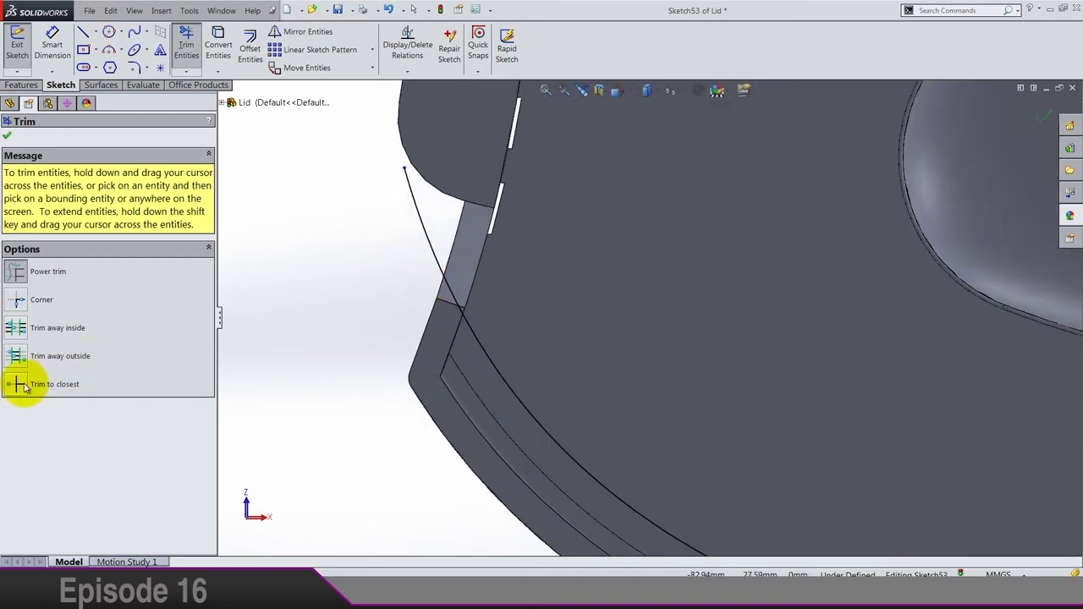
left_click(24, 385)
left_click(8, 136)
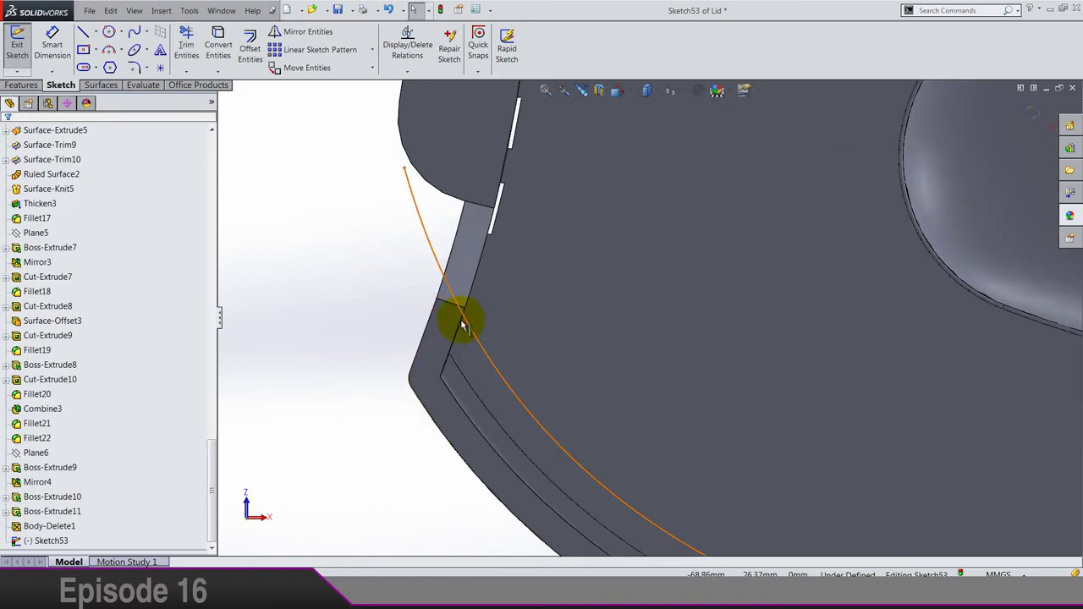
left_click(463, 326)
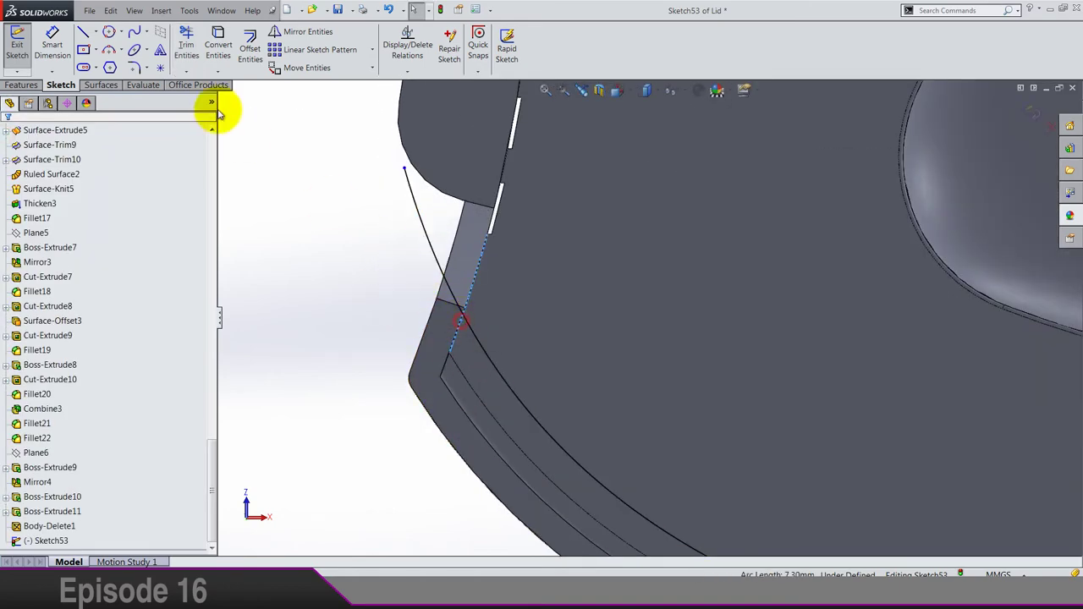
left_click(190, 47)
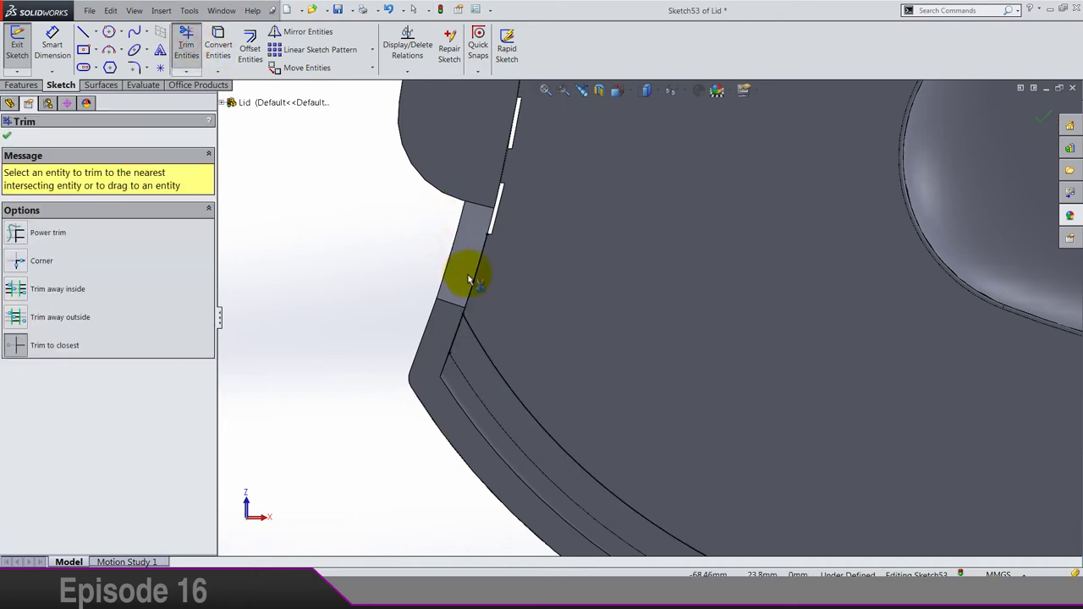
scroll(417, 343, "up", 10)
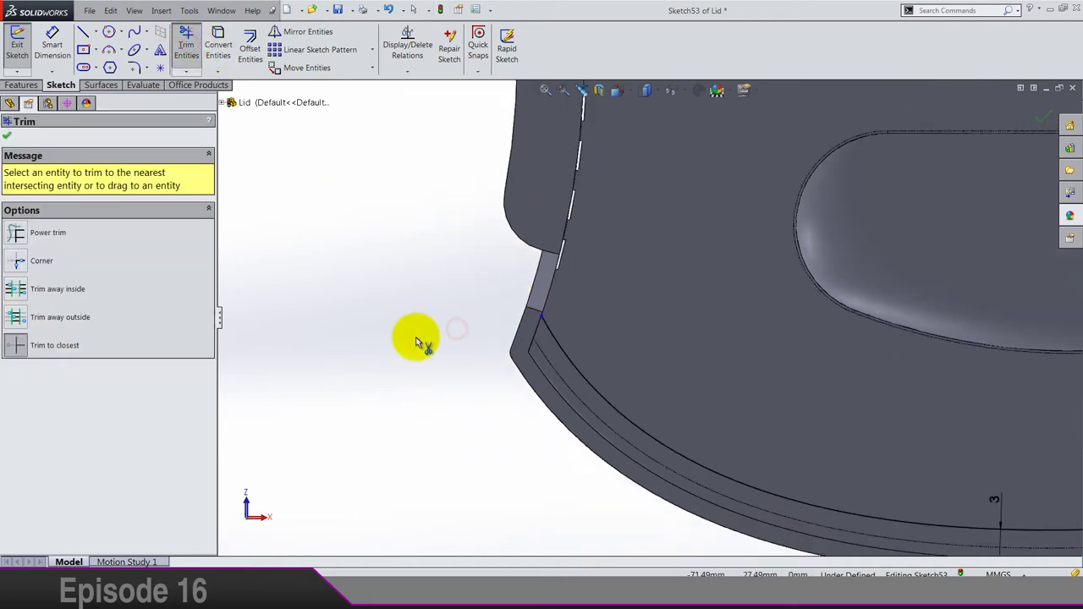
key("Escape")
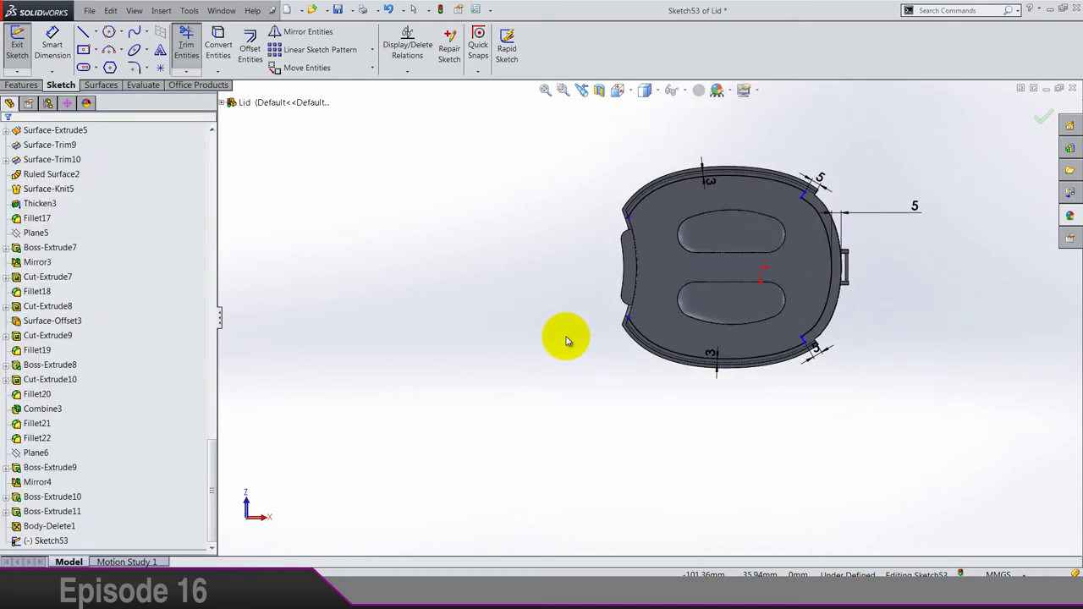
key("ctrl+7")
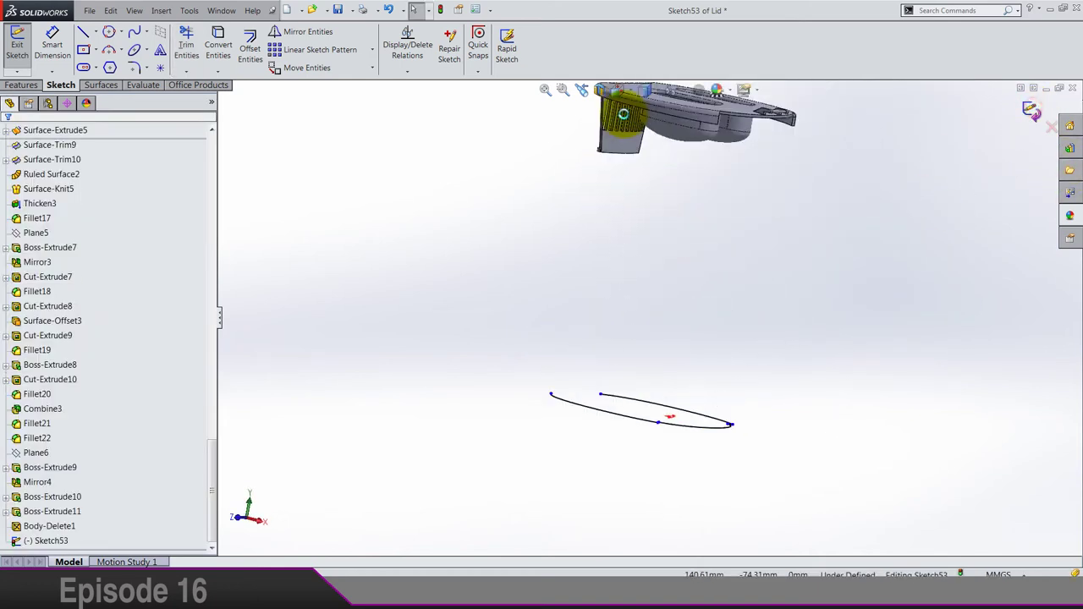
Step: Start a boss extrusion of the rim sketch beginning from a 180 mm offset
key("ctrl+b")
left_click(620, 89)
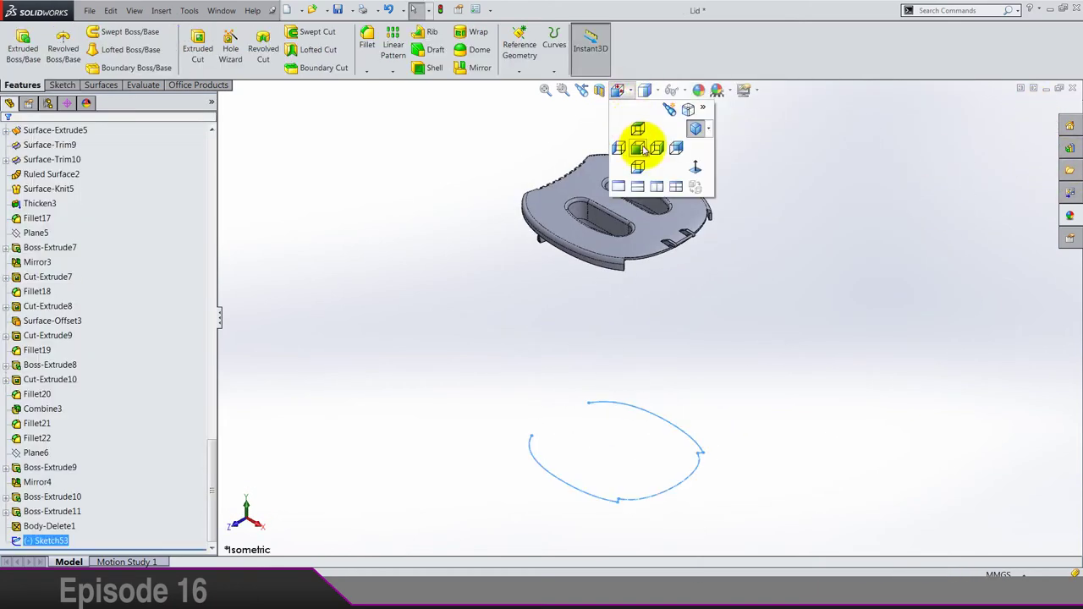
left_click(643, 151)
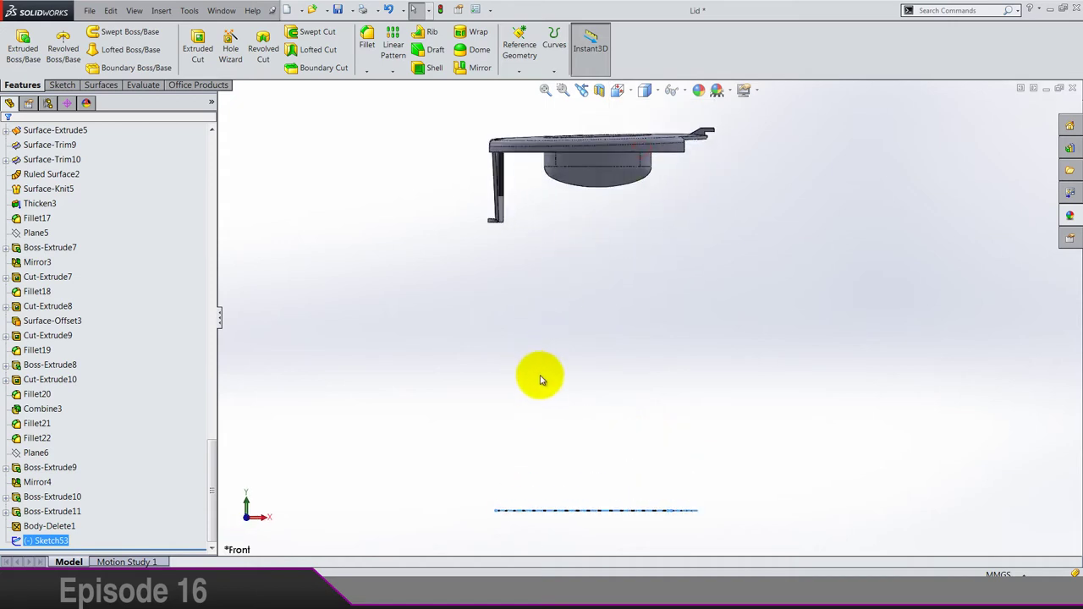
key("z")
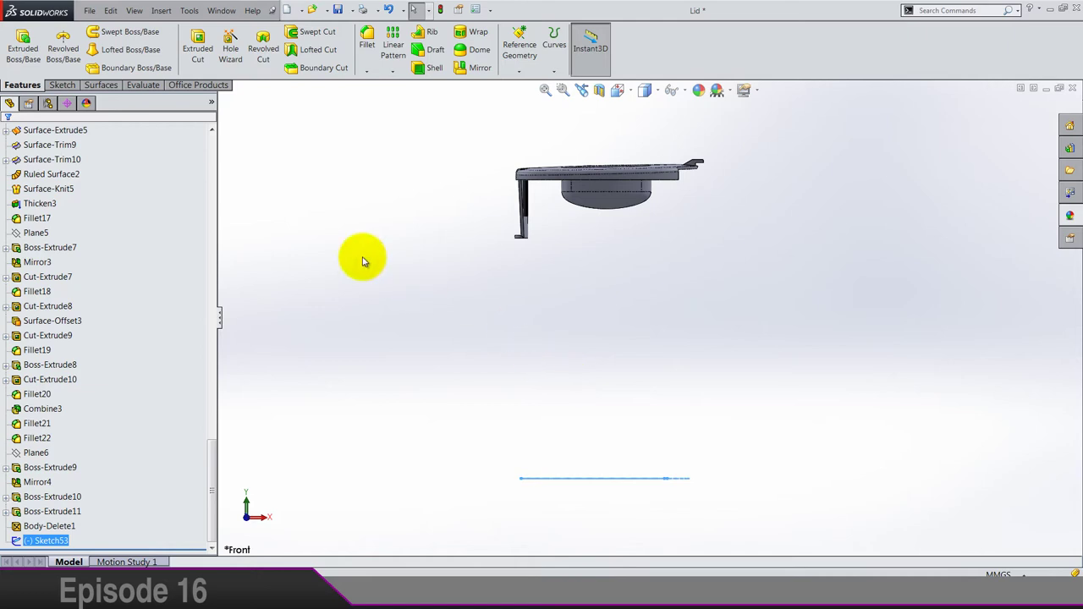
left_click(23, 46)
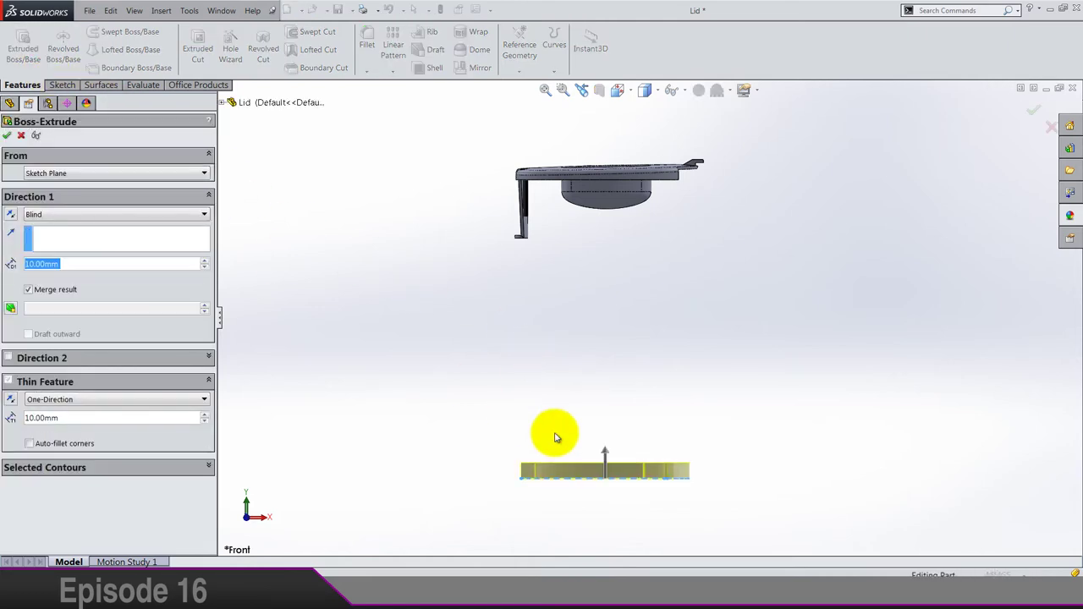
middle_click_drag(573, 364, 617, 460)
scroll(615, 465, "up", 2)
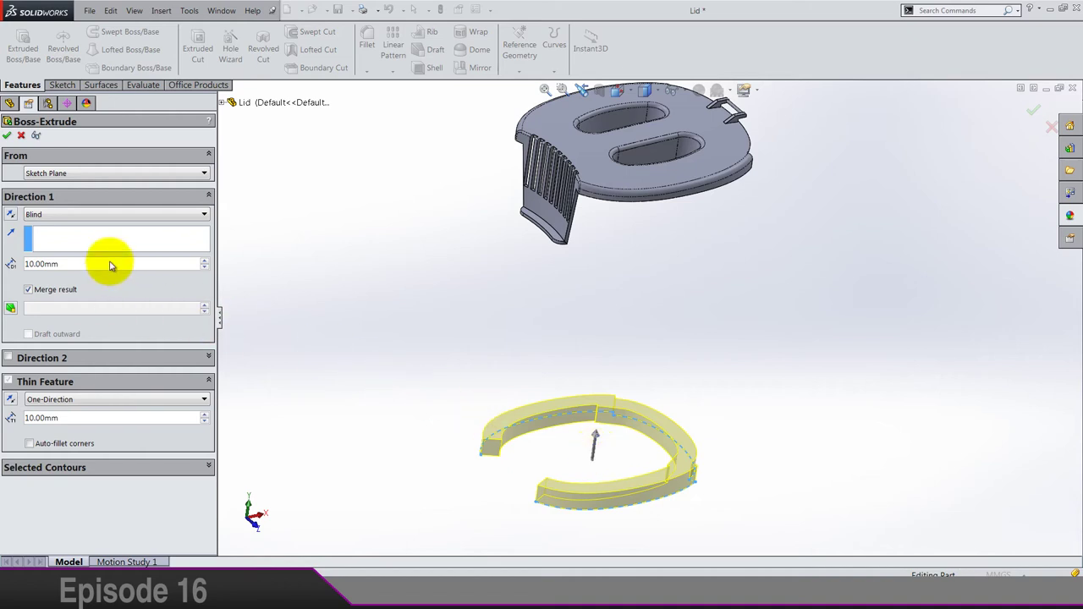
left_click(101, 173)
left_click(87, 211)
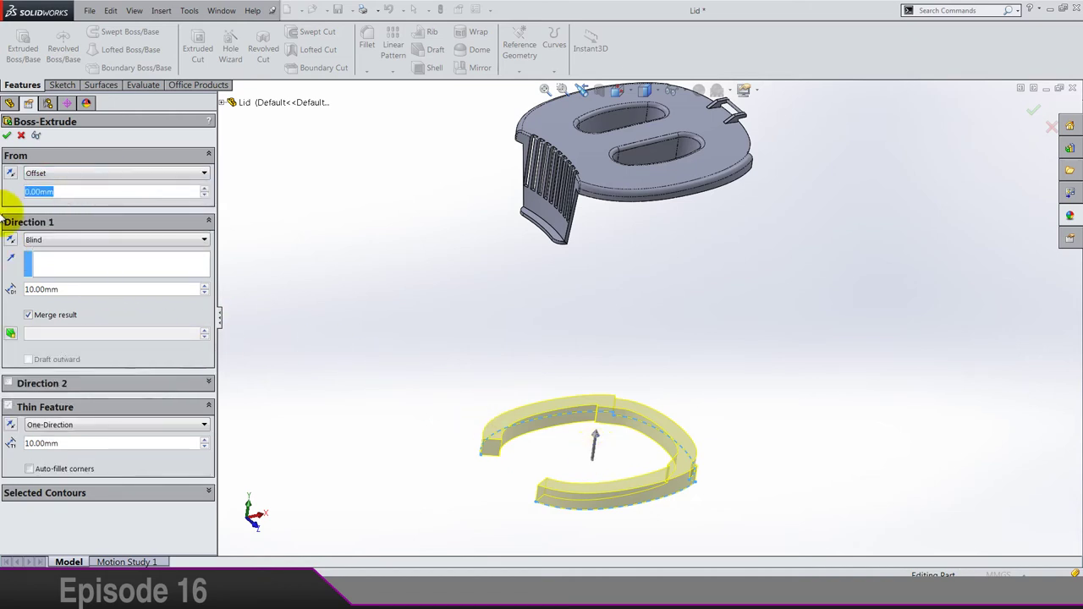
type("180")
key("Return")
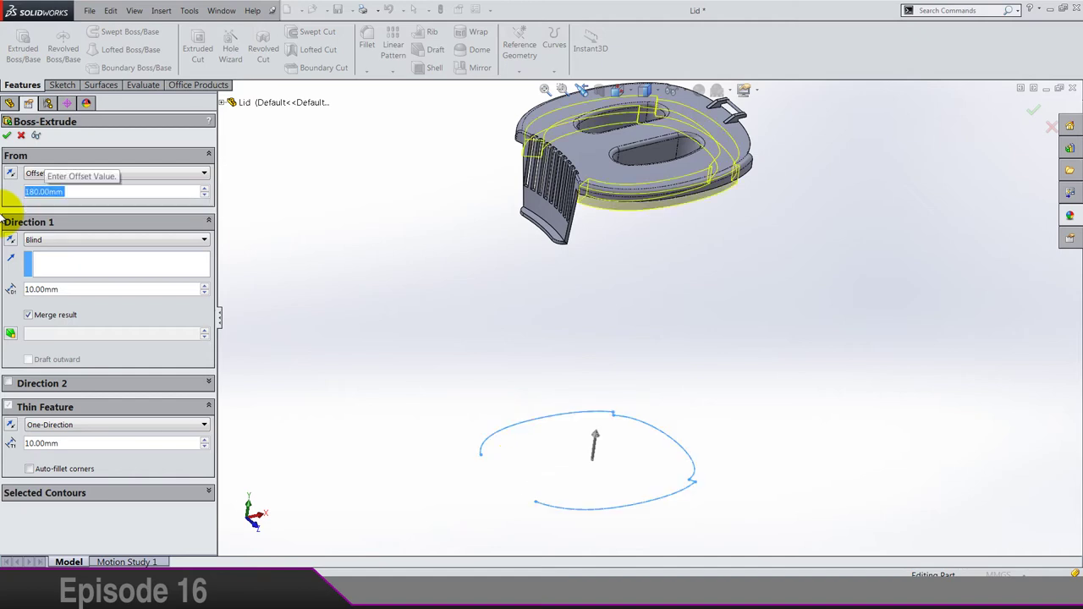
Step: End the extrusion Up To Body Boss-Extrude10 as a 1 mm mid-plane thin wall and accept
left_click(46, 242)
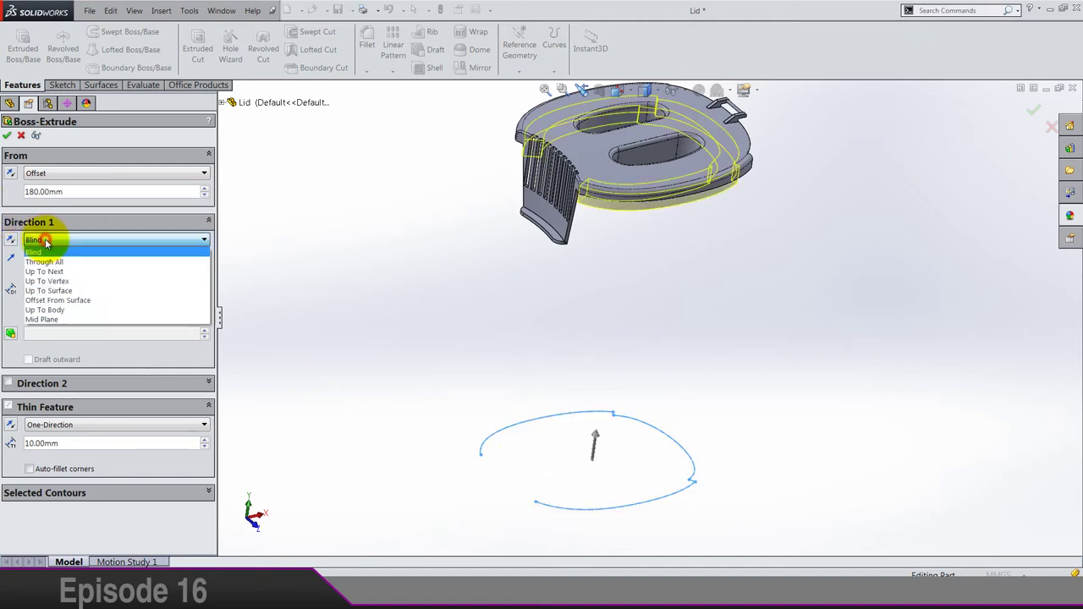
left_click(66, 310)
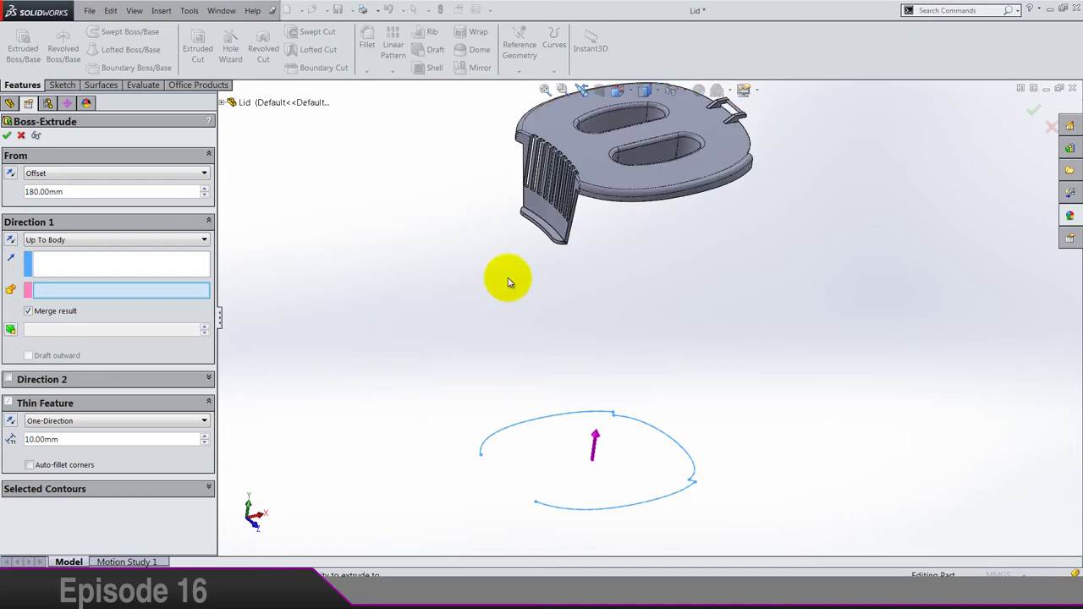
left_click(616, 188)
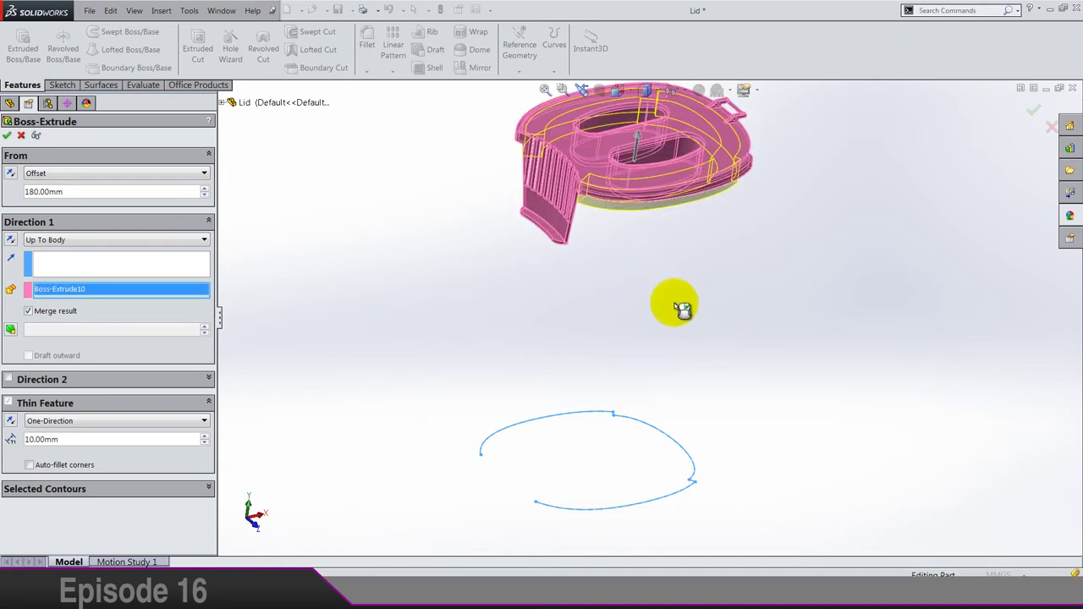
middle_click_drag(680, 305, 675, 217)
scroll(673, 232, "down", 5)
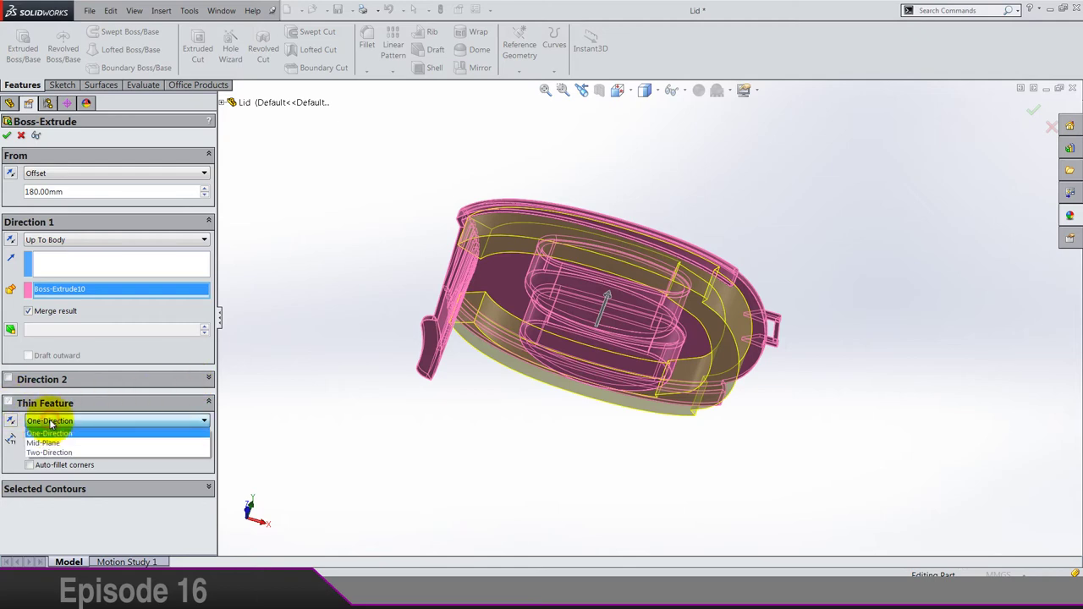
left_click(44, 442)
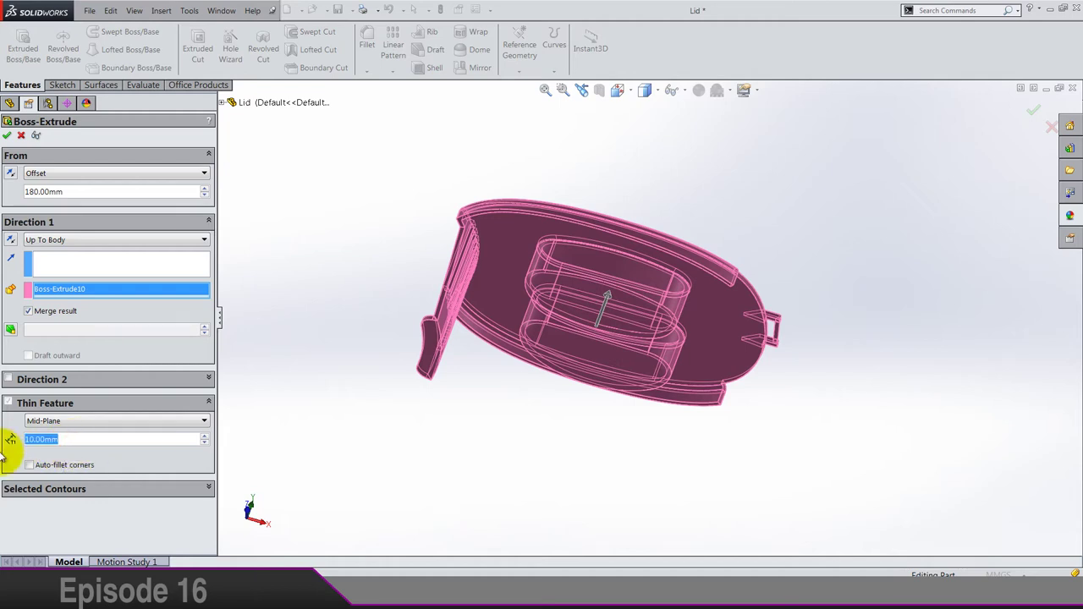
type("1")
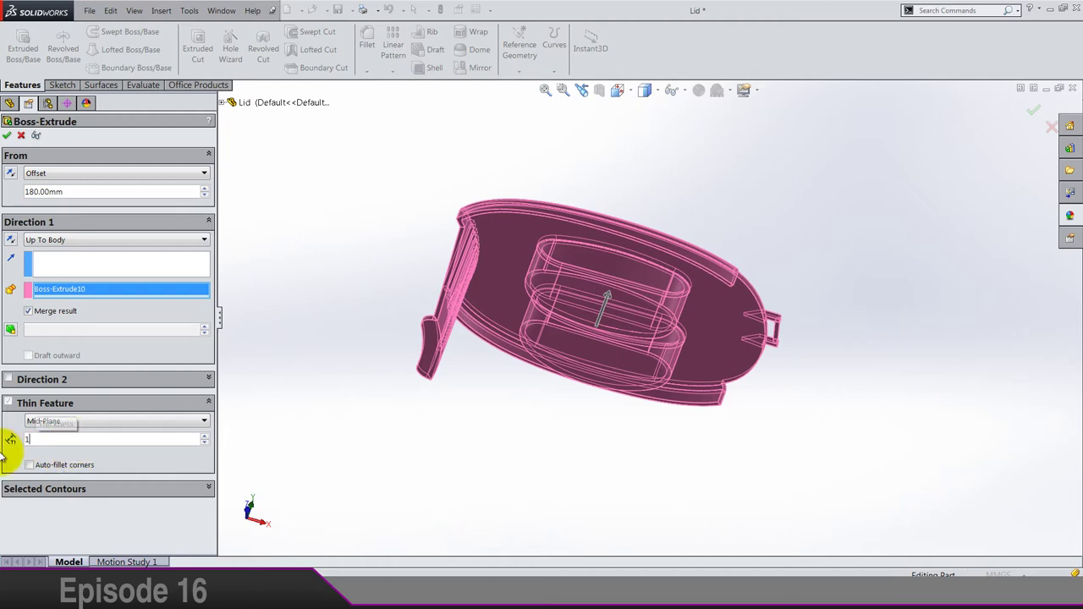
key("Return")
middle_click_drag(536, 452, 251, 363)
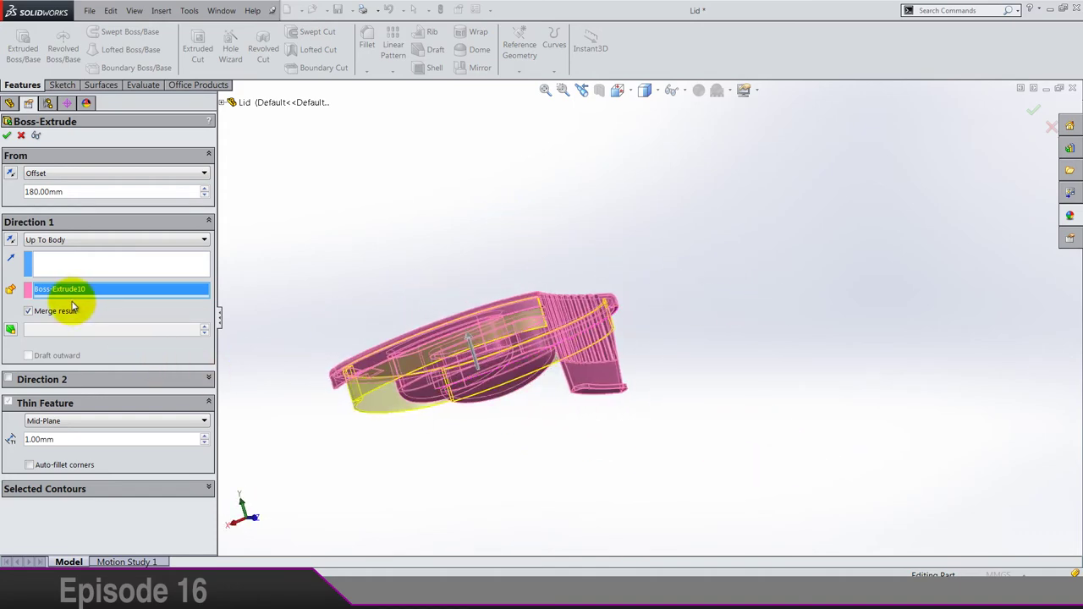
left_click(7, 136)
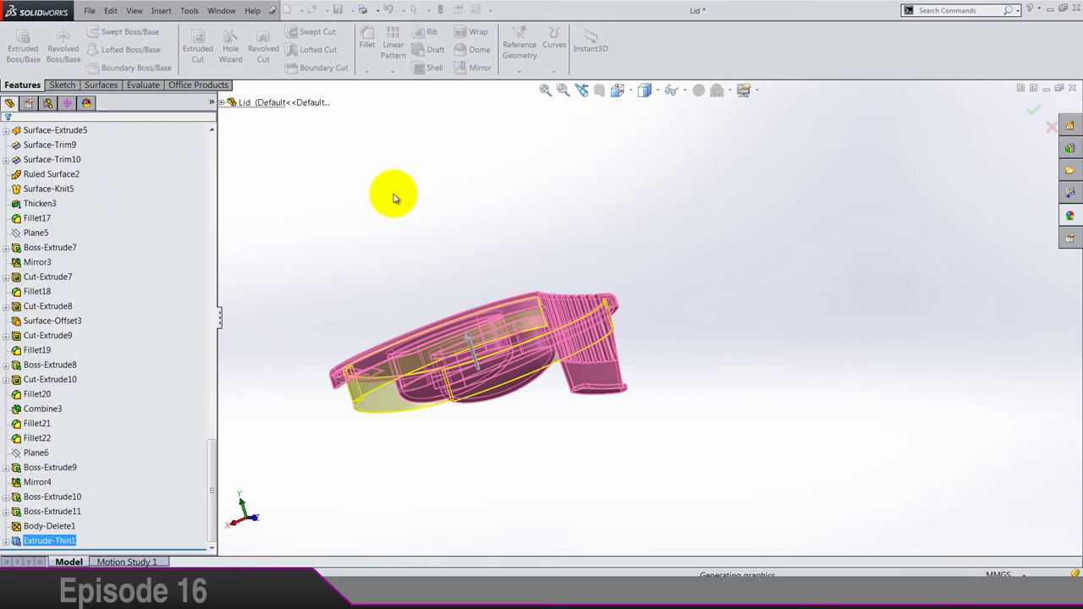
Step: Start a sketch on the thin wall's face and convert its edges into it
middle_click_drag(393, 194, 635, 341)
scroll(571, 365, "down", 10)
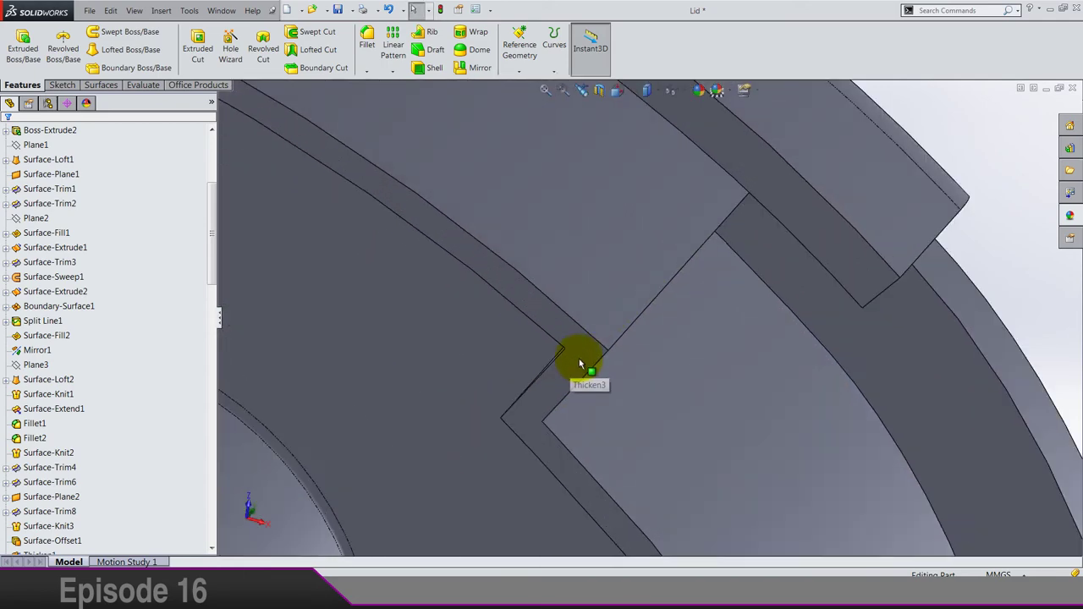
right_click(582, 359)
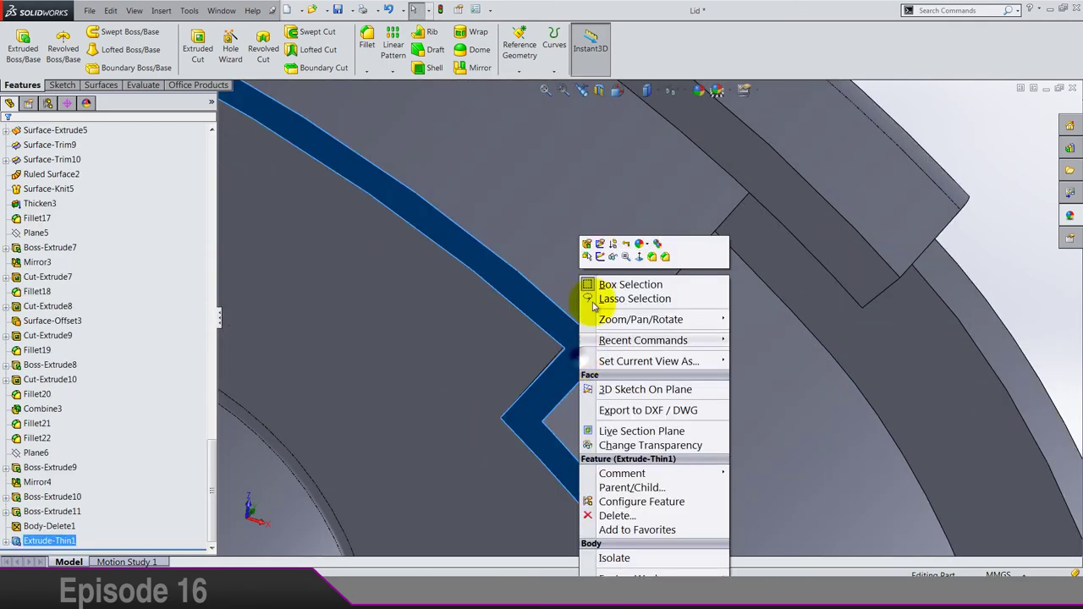
left_click(584, 265)
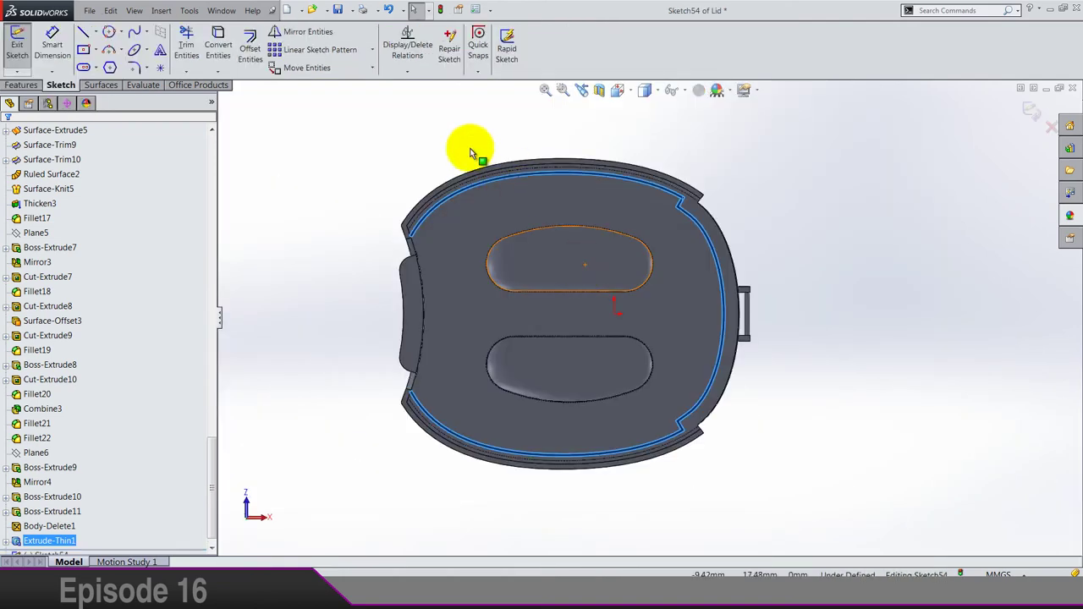
left_click(220, 48)
left_click(375, 152)
scroll(680, 202, "down", 8)
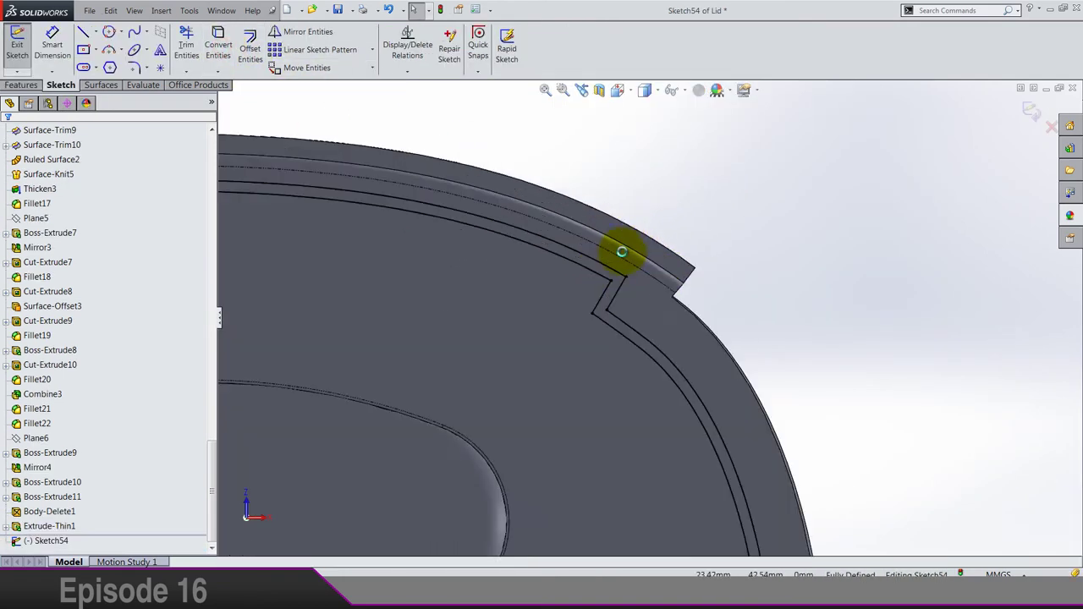
Step: Trim the rim curve at the notch and extend the upper notch line past the rim
left_click(186, 48)
left_click(514, 250)
key("Escape")
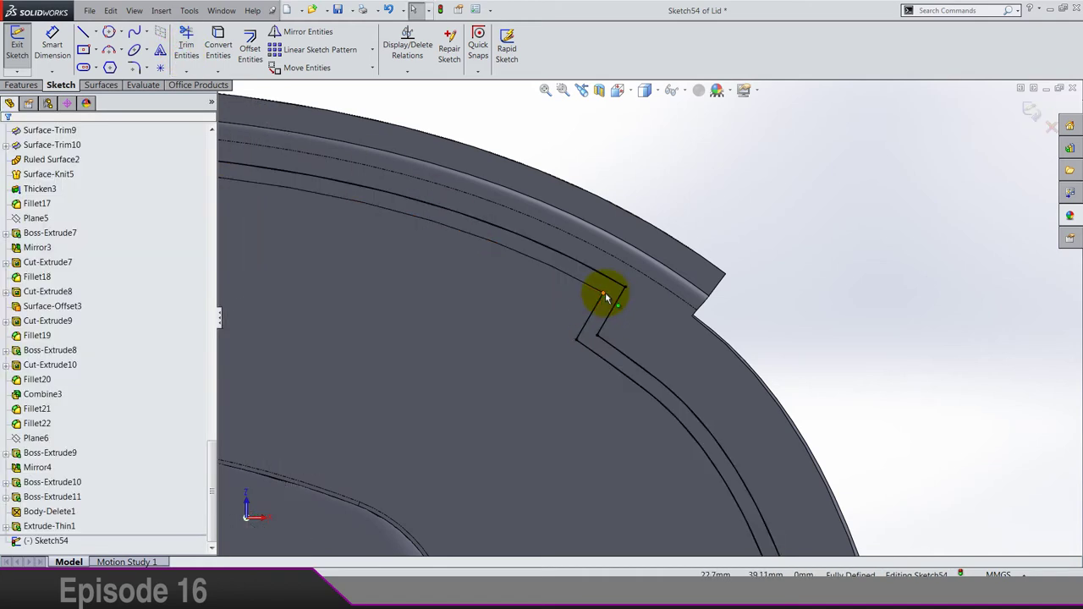
left_click_drag(603, 292, 664, 188)
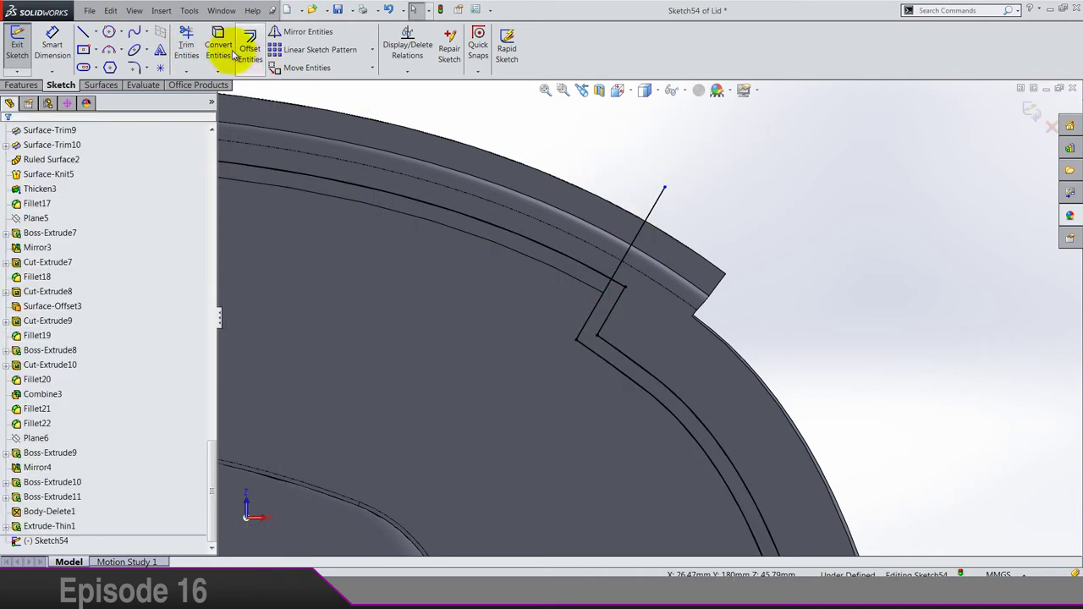
left_click(186, 44)
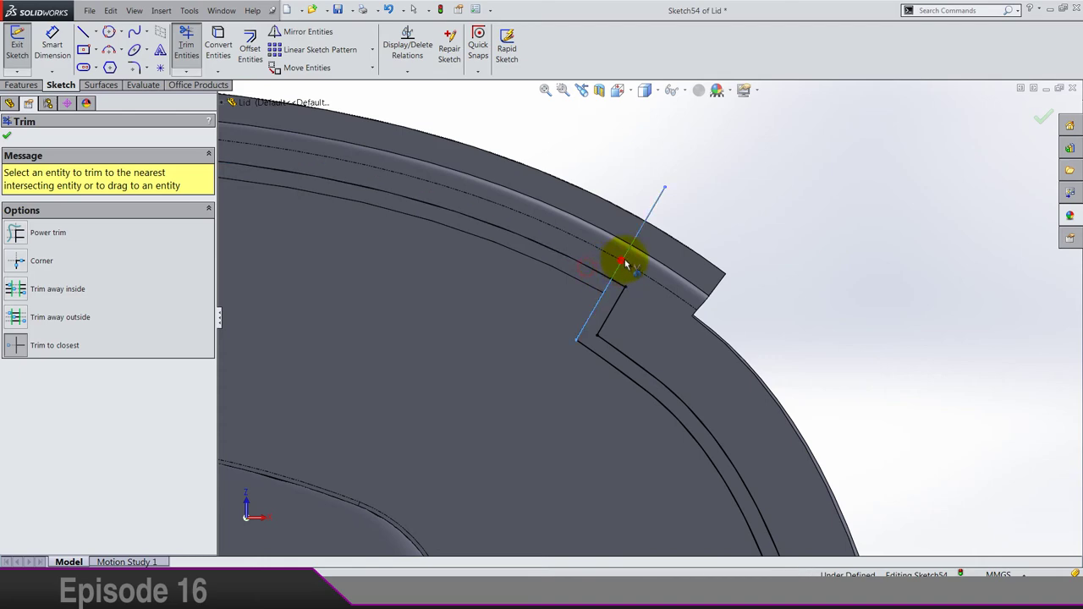
key("Escape")
scroll(466, 223, "up", 5)
left_click_drag(466, 222, 479, 297)
left_click(478, 296)
scroll(694, 448, "down", 6)
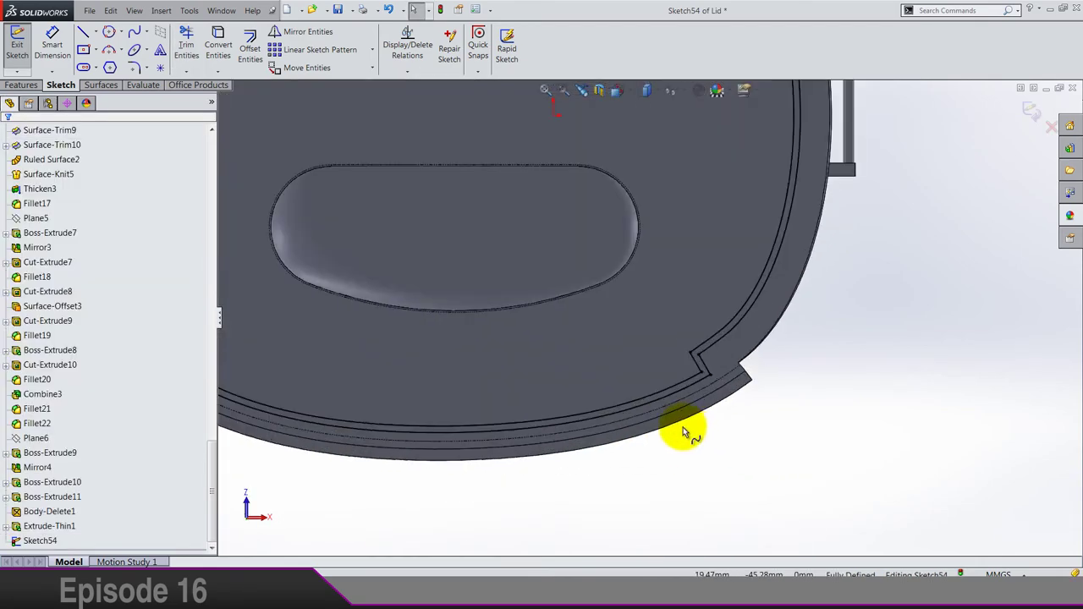
Step: Extend the lower notch line past the rim, Power-trim the excess, and exit Sketch54
left_click(685, 386)
key("Escape")
scroll(669, 355, "down", 4)
left_click_drag(651, 338, 732, 476)
left_click(187, 47)
left_click(18, 237)
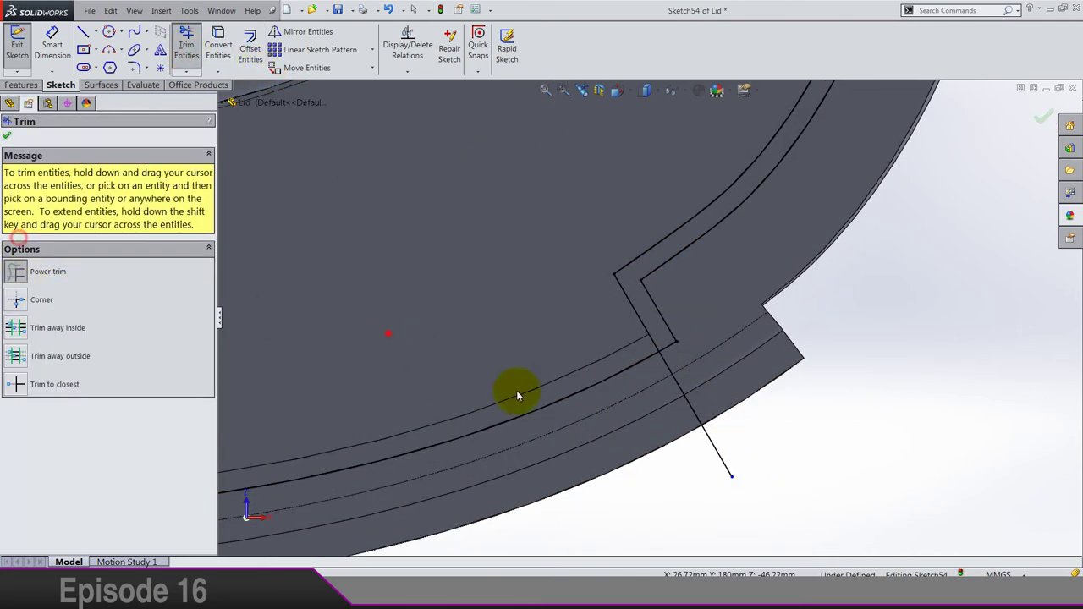
scroll(765, 406, "up", 8)
key("Escape")
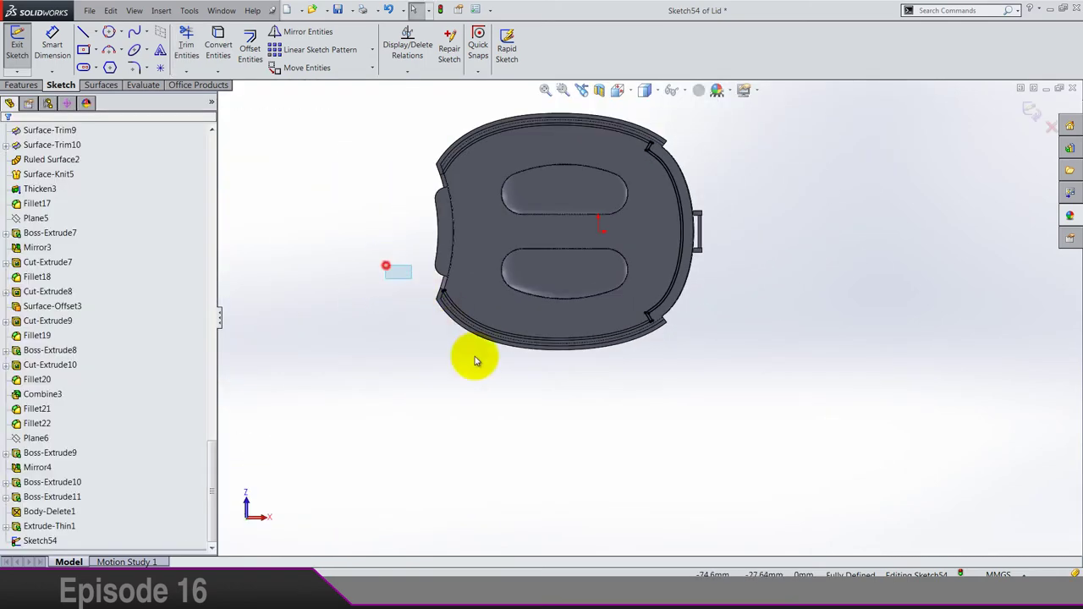
left_click(486, 373)
key("Escape")
scroll(587, 387, "down", 8)
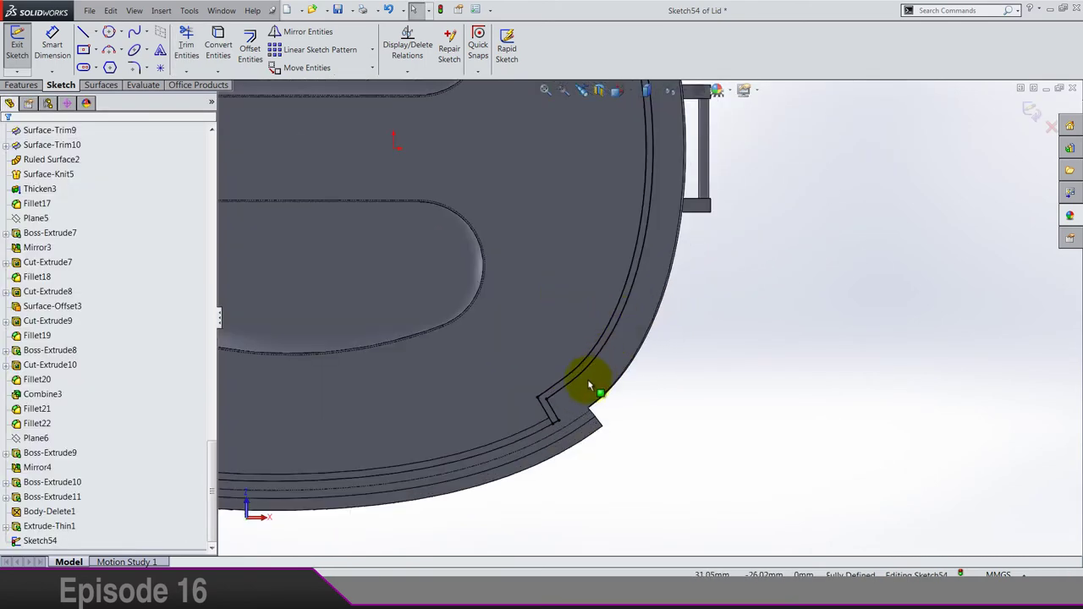
scroll(617, 189, "up", 5)
scroll(694, 197, "down", 2)
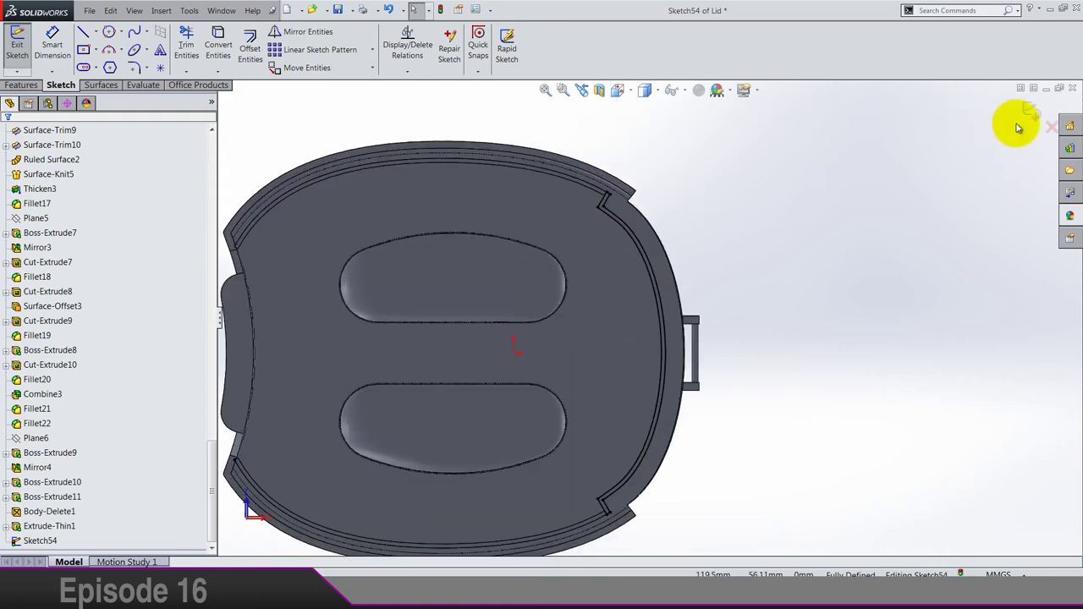
scroll(939, 234, "down", 8)
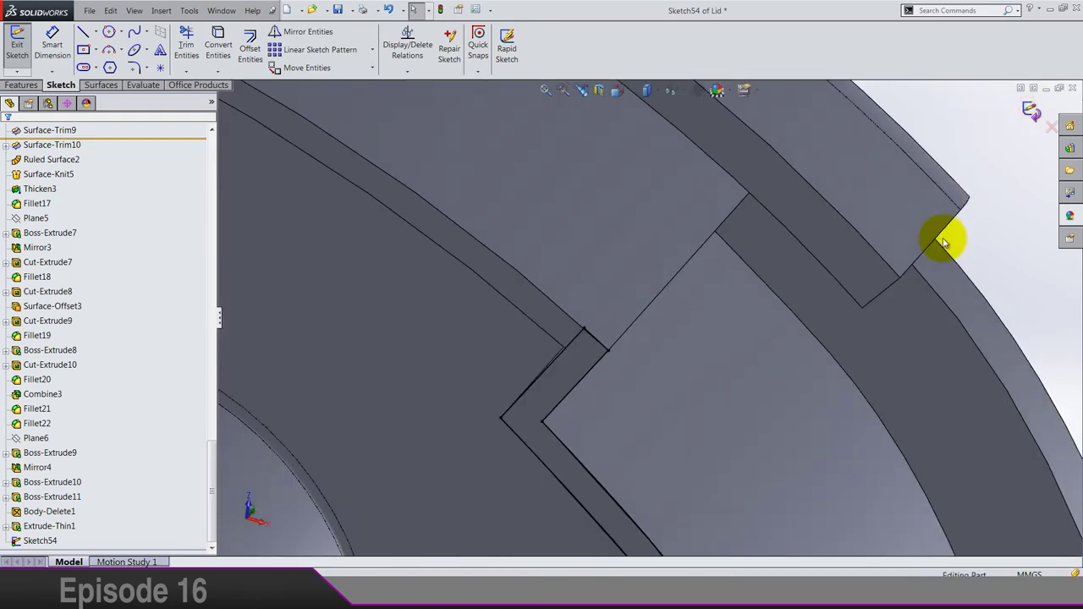
key("ctrl+b")
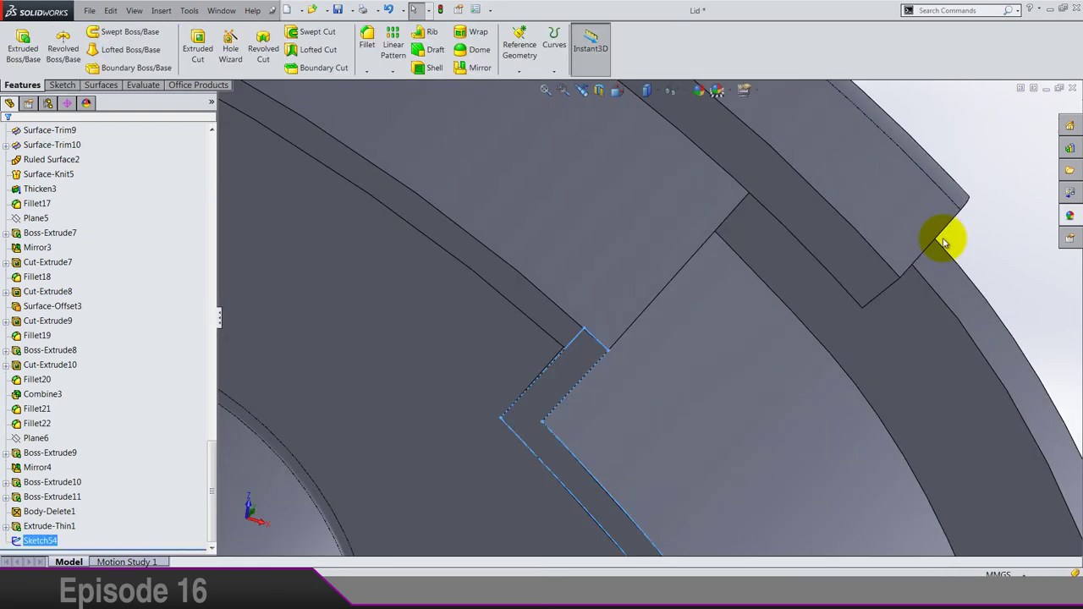
Step: Change the boss extrusion depth from 10 mm to 5 mm and confirm it
scroll(944, 243, "up", 3)
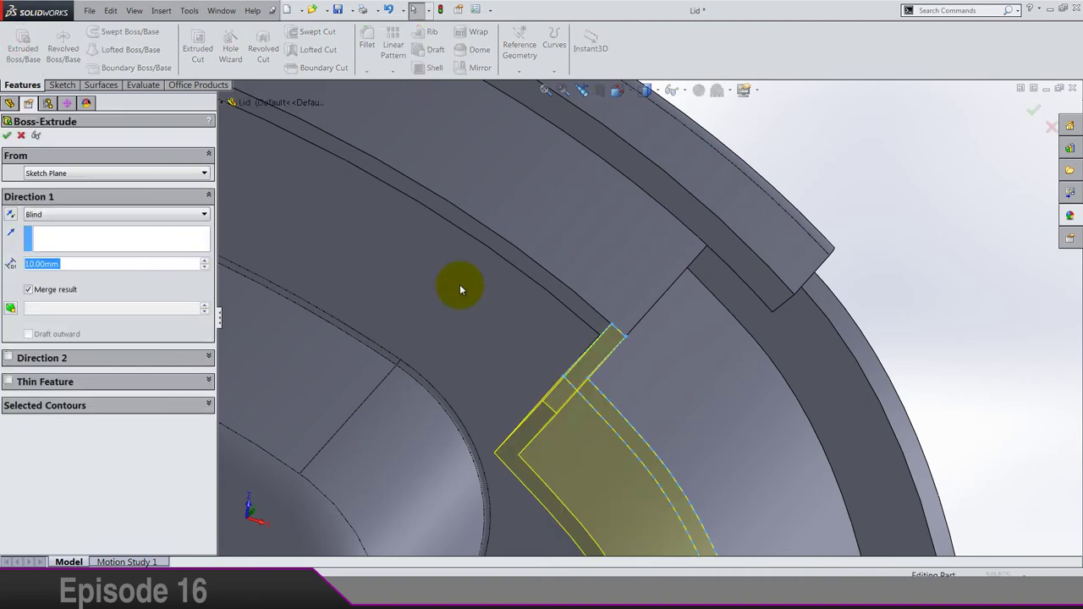
type("5")
key("Return")
scroll(818, 262, "up", 5)
middle_click_drag(762, 241, 750, 316)
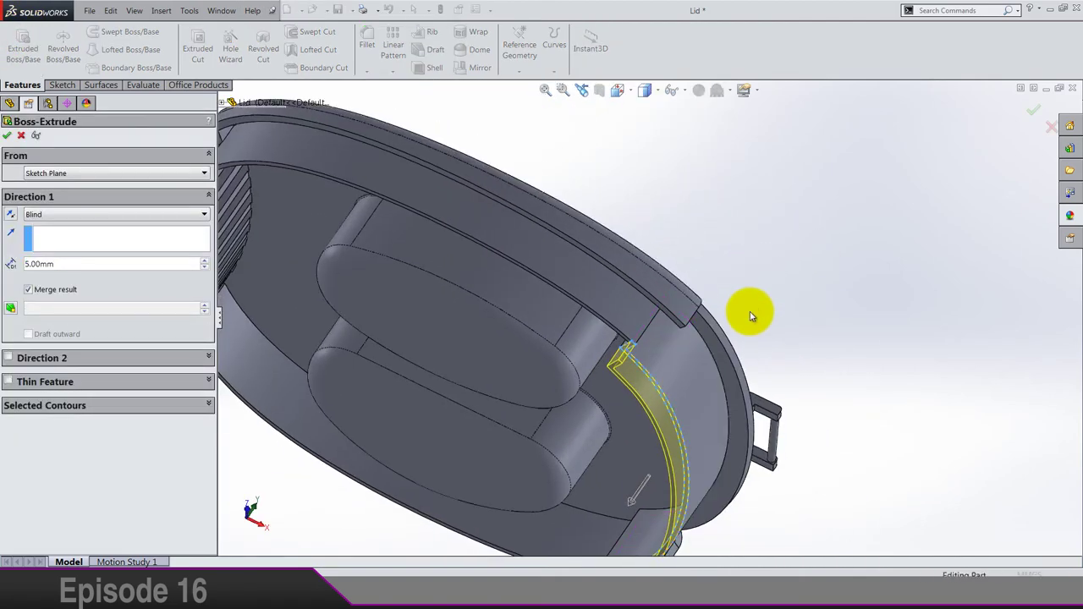
key("Return")
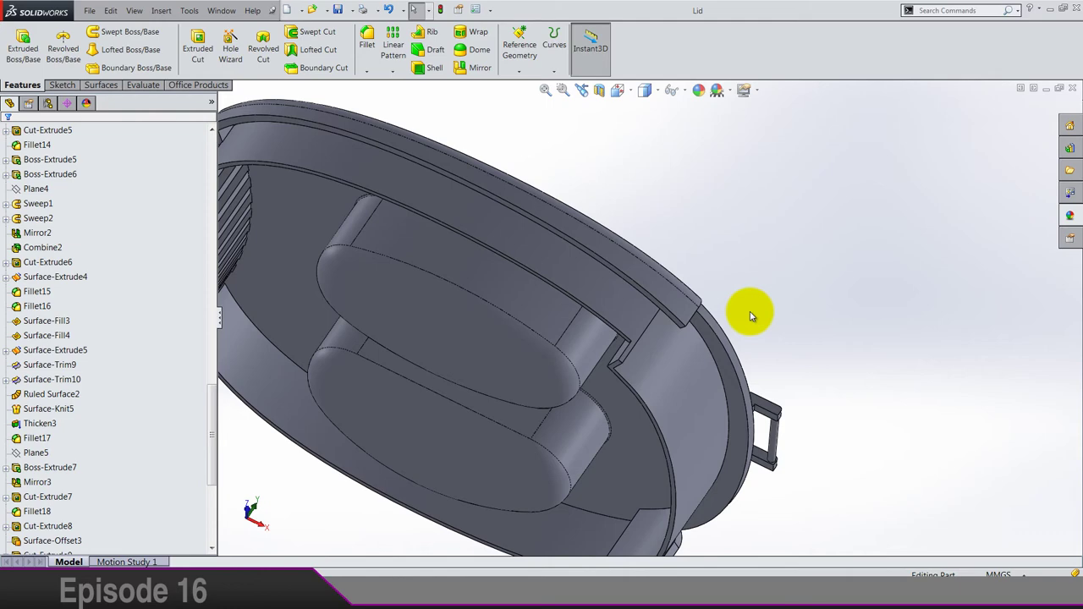
key("f")
scroll(113, 288, "up", 15)
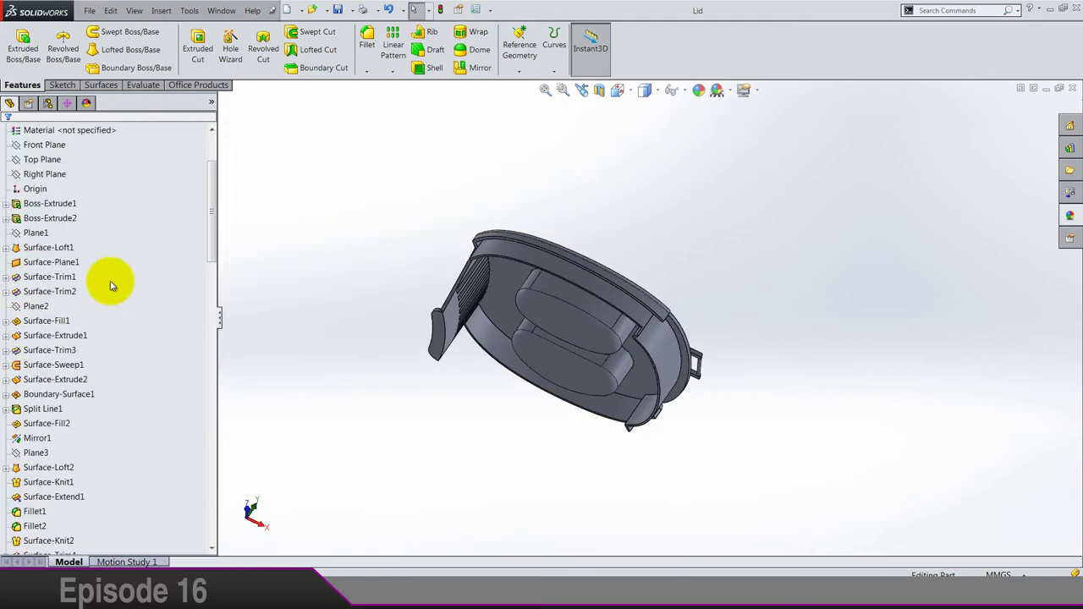
Step: Create Sketch55 on the Top Plane, viewed from below onto the lid's underside
scroll(105, 269, "up", 3)
right_click(51, 248)
left_click(55, 158)
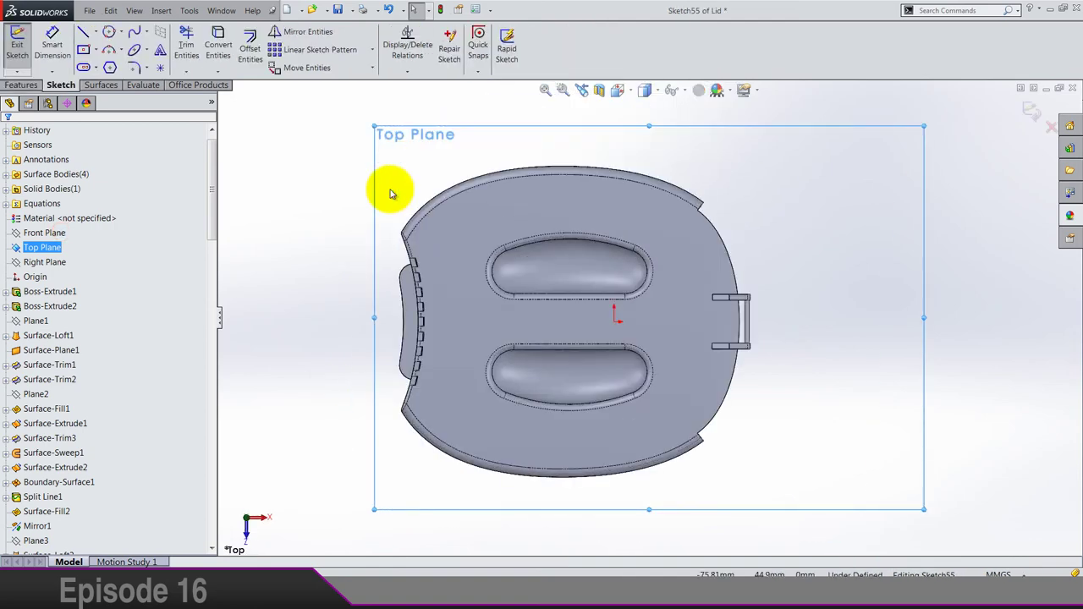
key("ctrl+8")
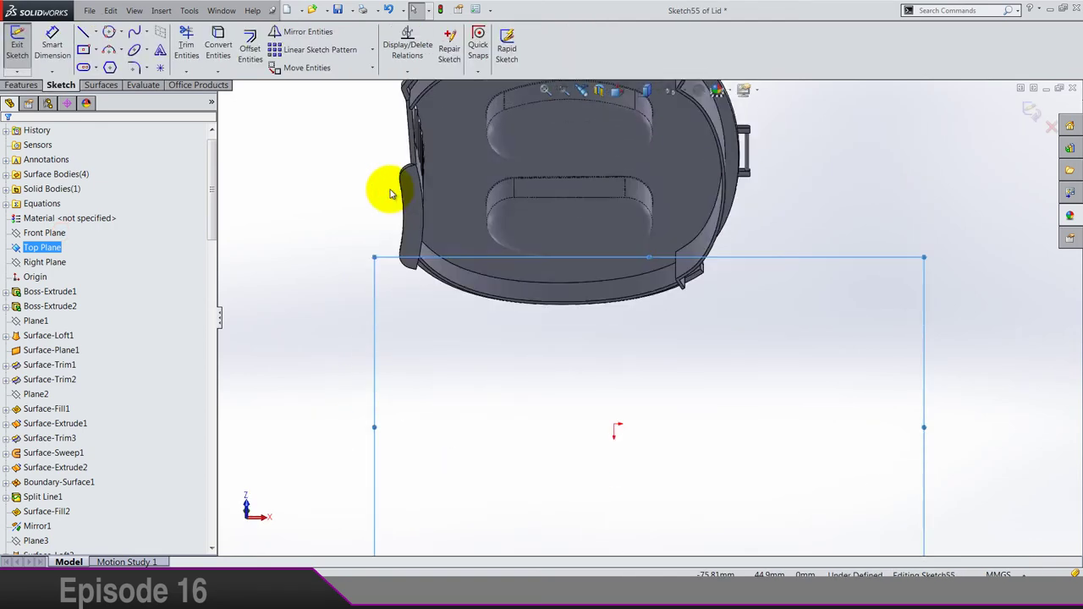
left_click(390, 193)
scroll(415, 206, "up", 3)
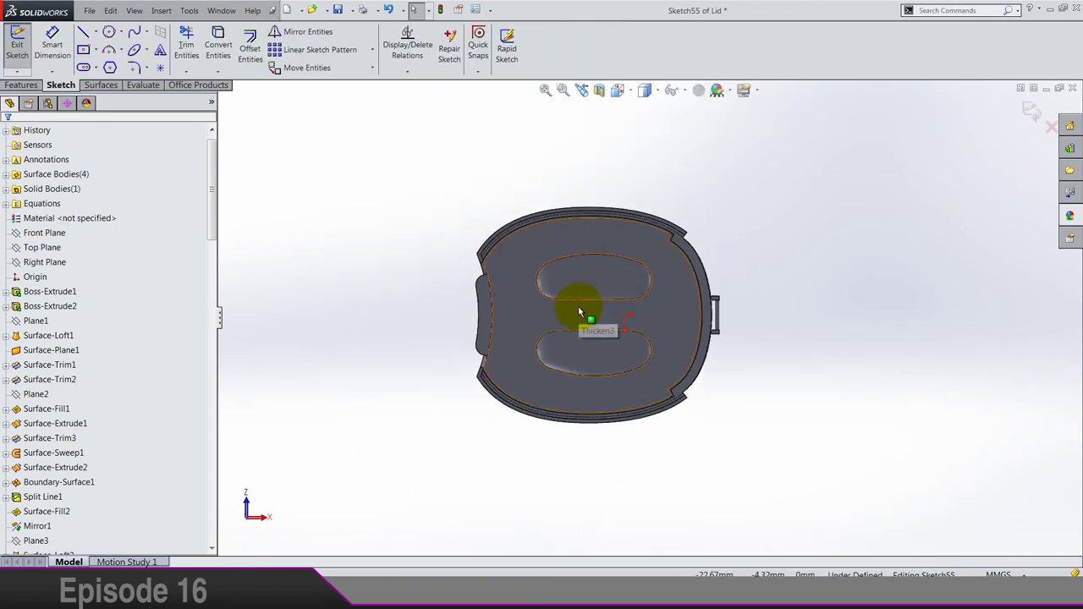
scroll(580, 312, "down", 3)
scroll(581, 312, "down", 2)
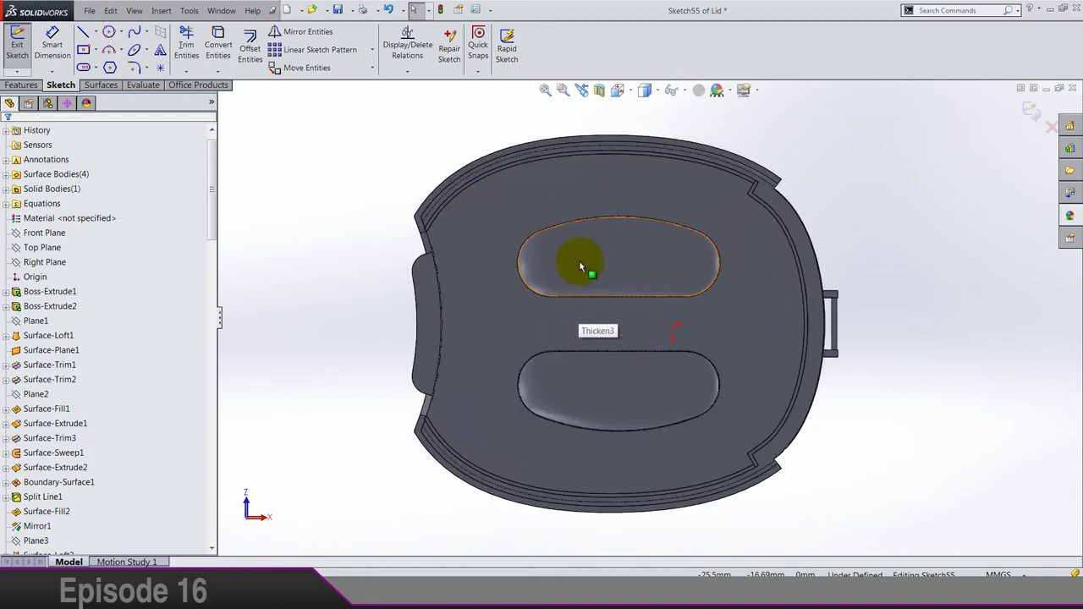
Step: Draw two vertical lines left of the lid, the right one shorter than the left
left_click(88, 34)
scroll(373, 230, "up", 3)
left_click(303, 233)
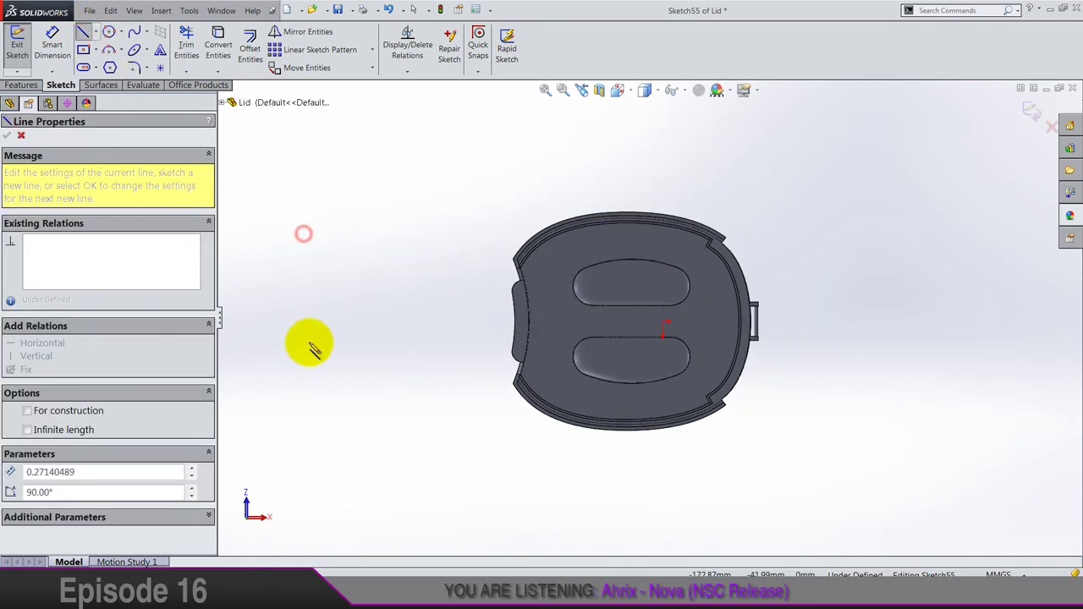
left_click(303, 381)
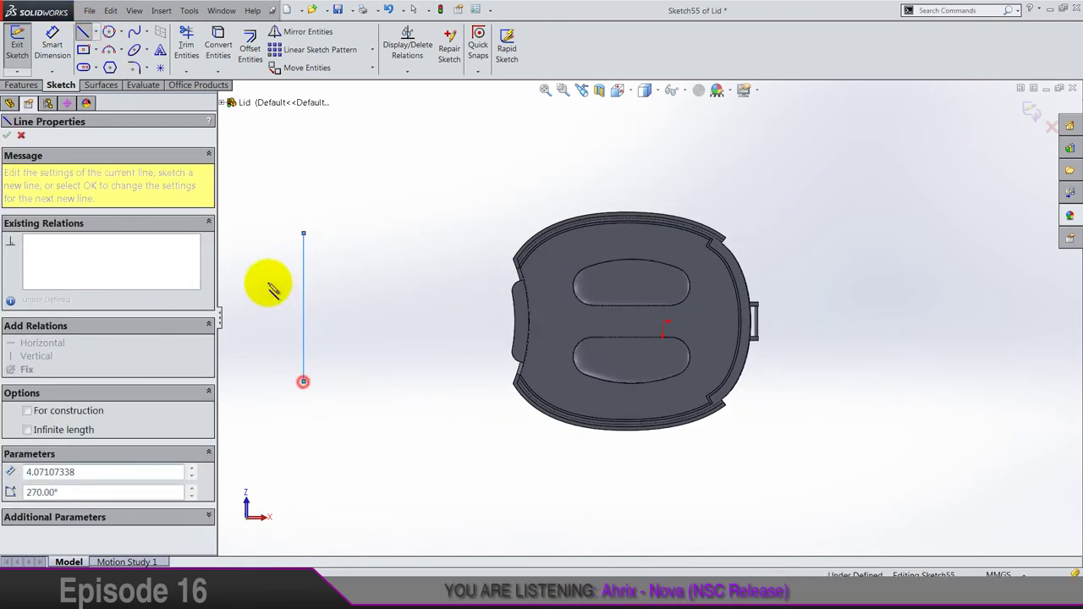
left_click(87, 34)
left_click(87, 33)
left_click(392, 234)
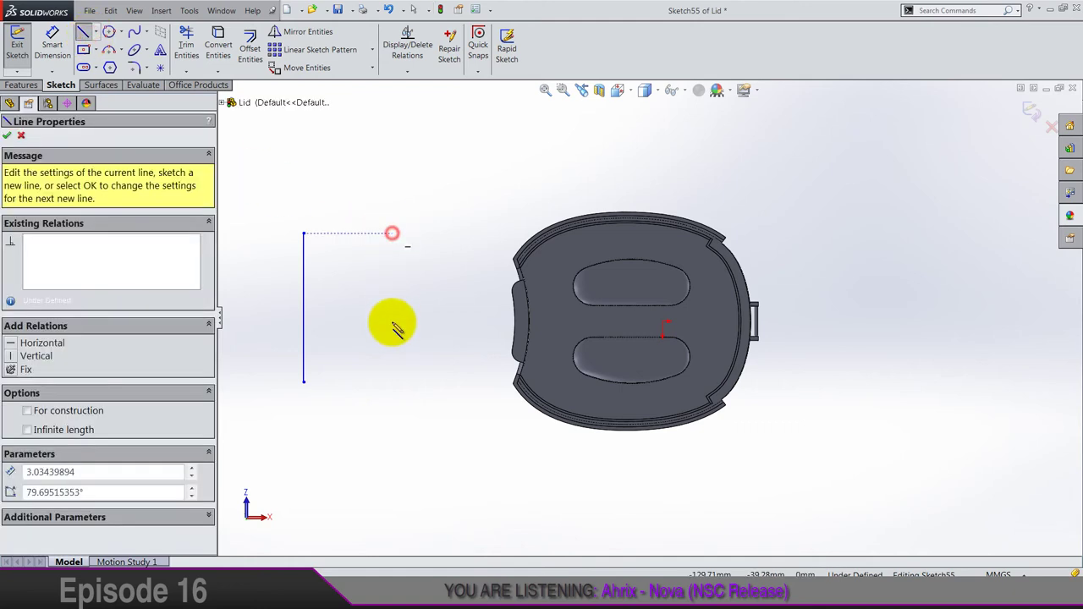
left_click(392, 348)
key("Escape")
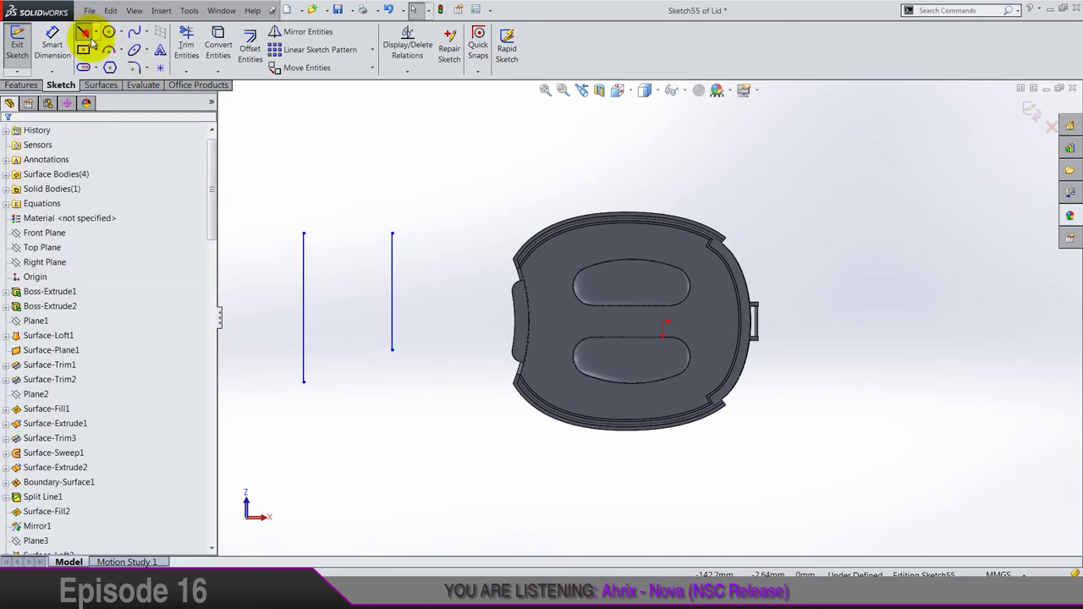
Step: Join the two vertical lines with an upper and a lower horizontal crossbar
left_click(85, 32)
left_click(304, 270)
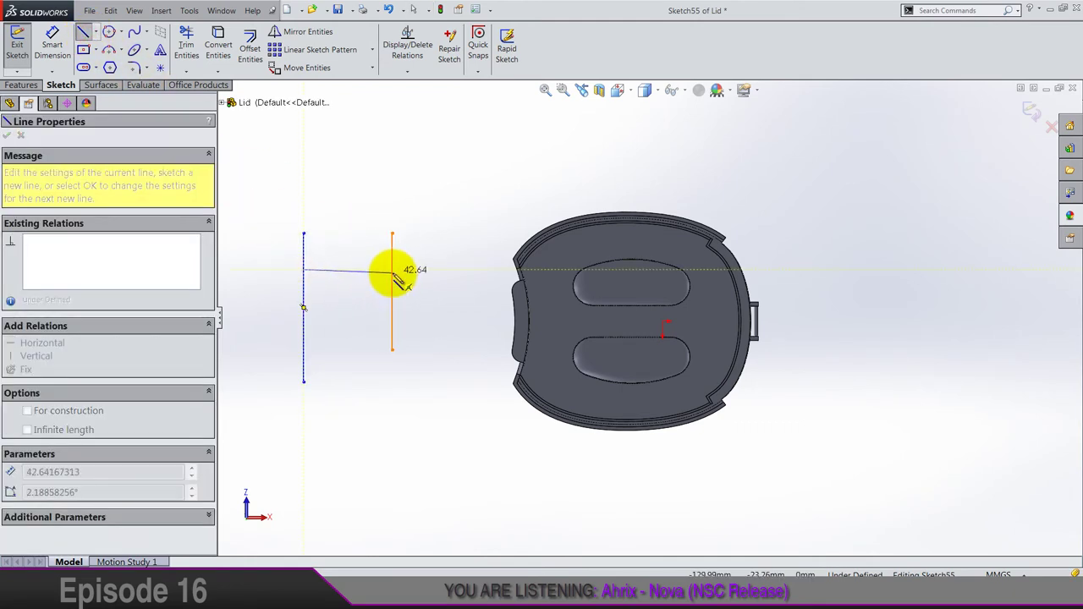
double_click(392, 269)
left_click(84, 32)
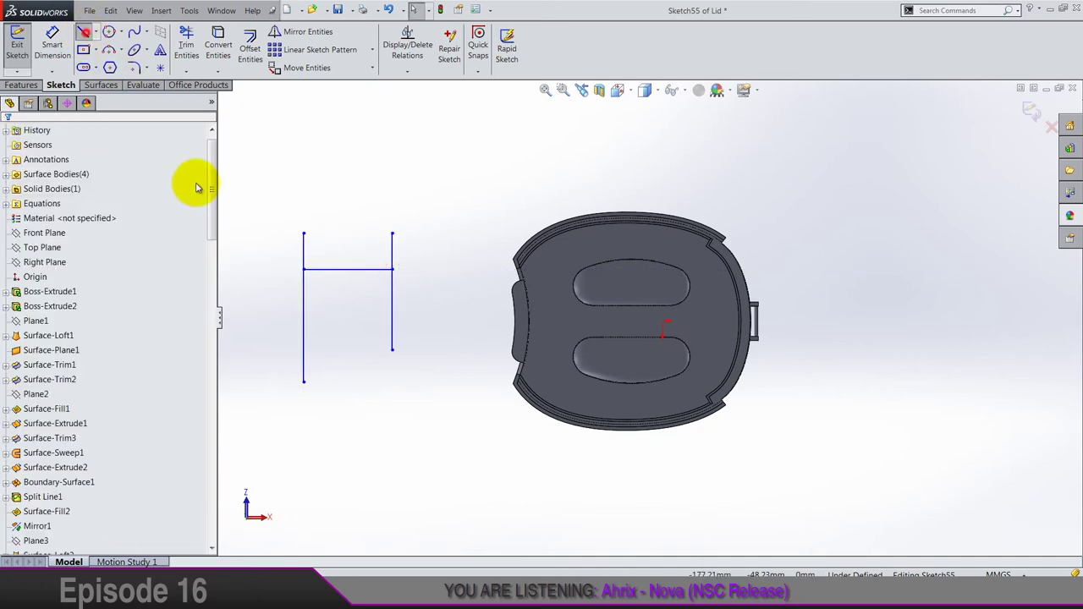
left_click(304, 342)
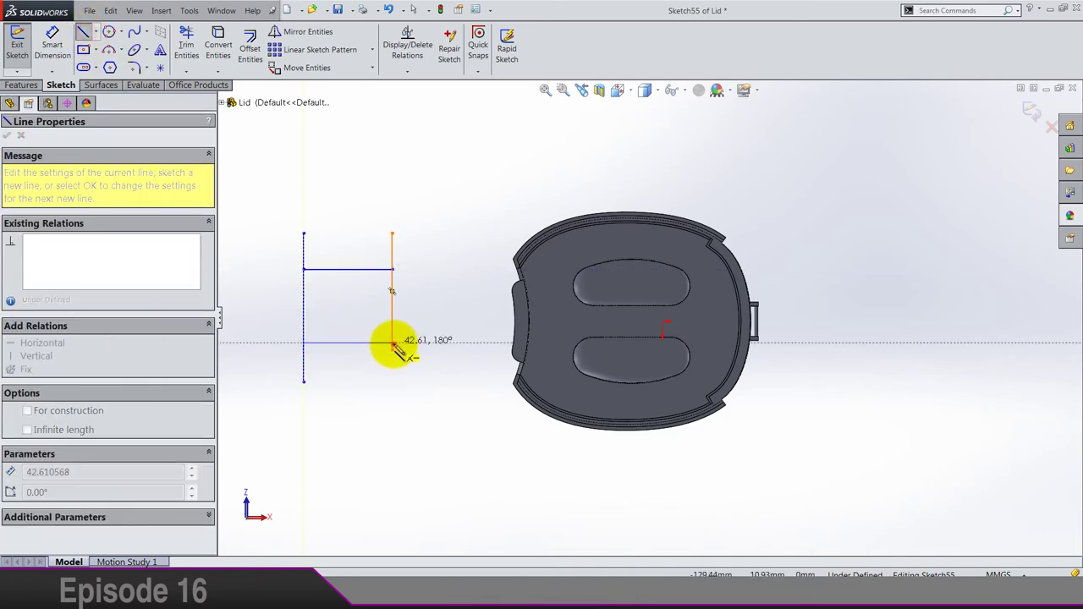
left_click(394, 343)
key("Escape")
scroll(467, 309, "down", 2)
scroll(483, 314, "up", 4)
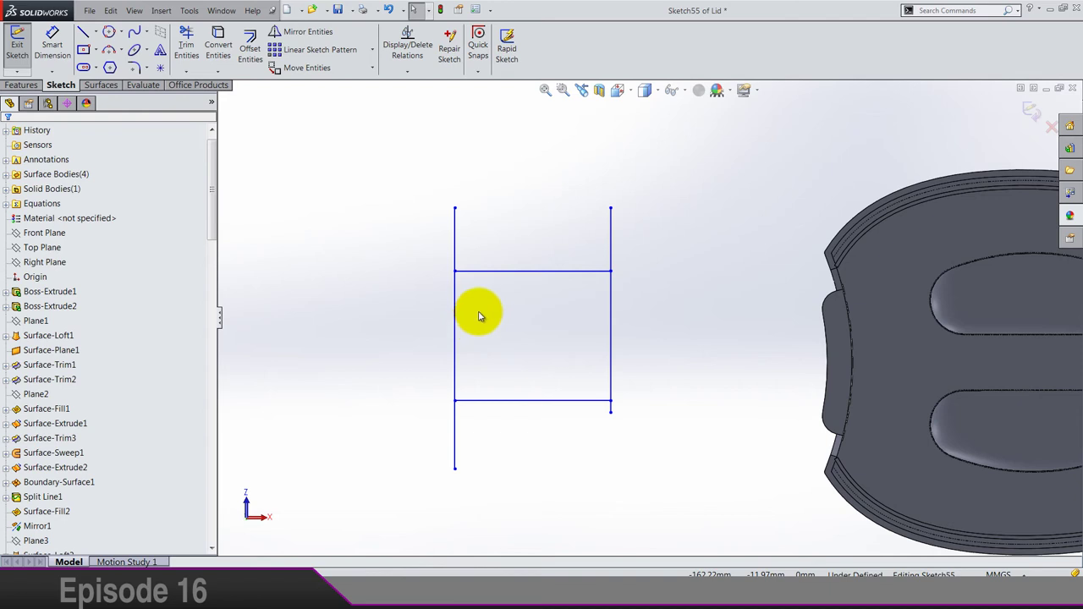
left_click(455, 209)
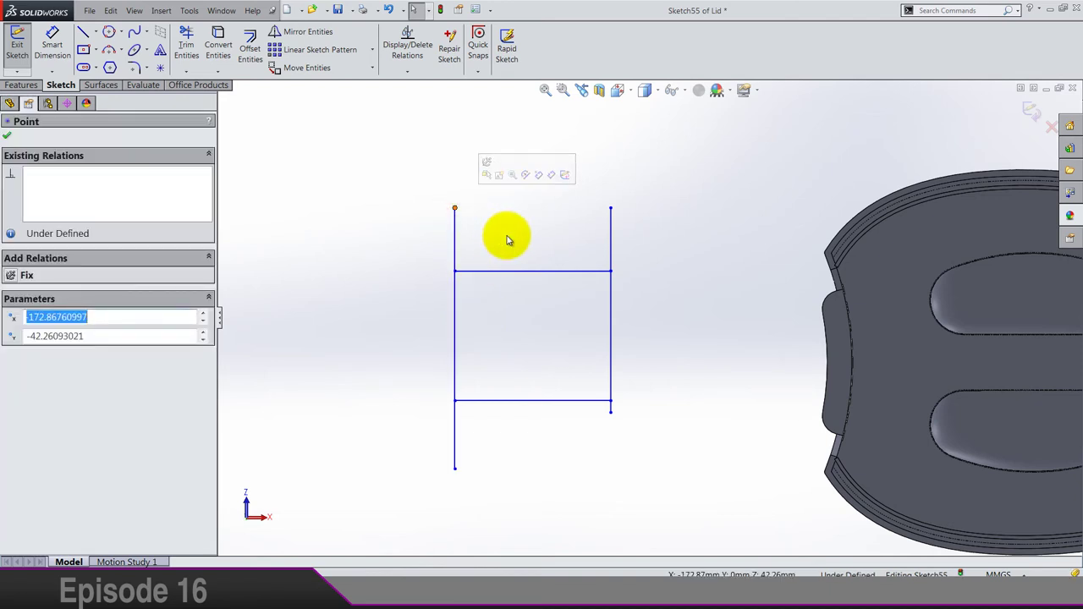
left_click(507, 239)
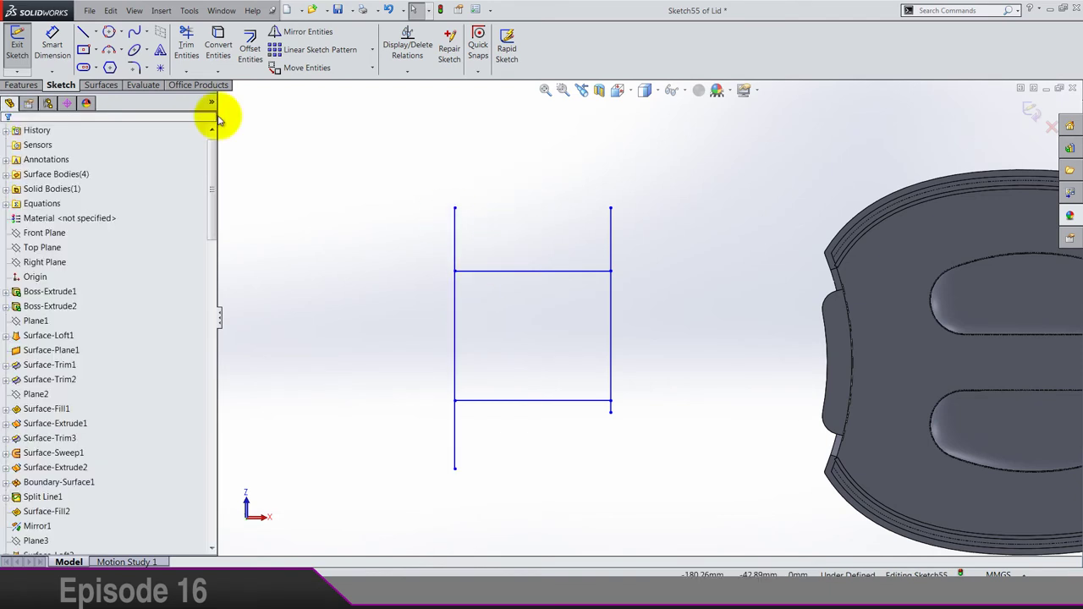
left_click(51, 43)
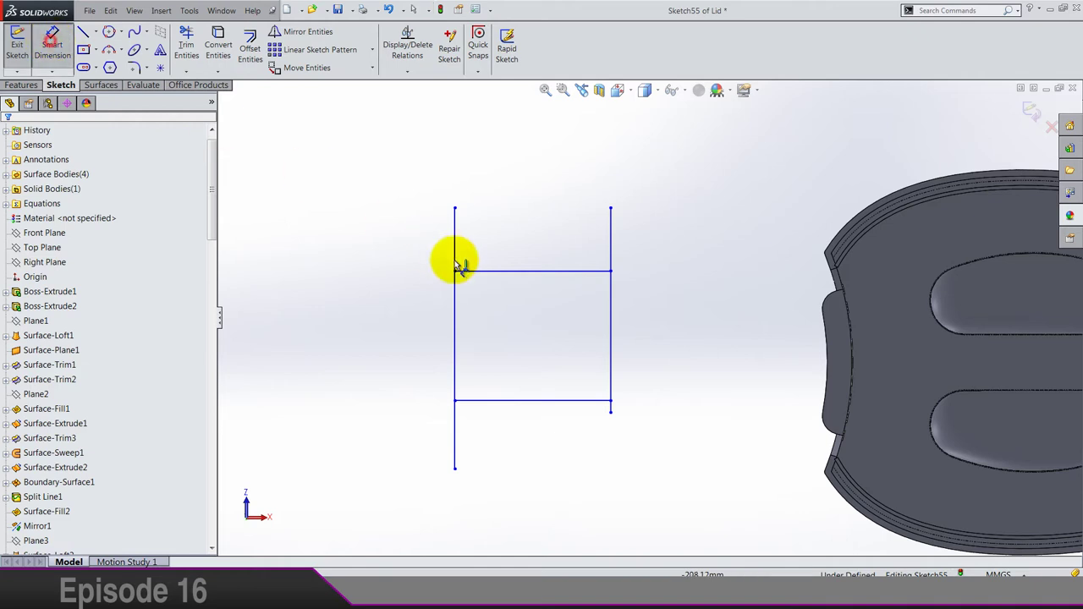
Step: Dimension the upper crossbar to 45 and extend the right line's lower end downward
left_click(522, 276)
left_click(508, 174)
key("Return")
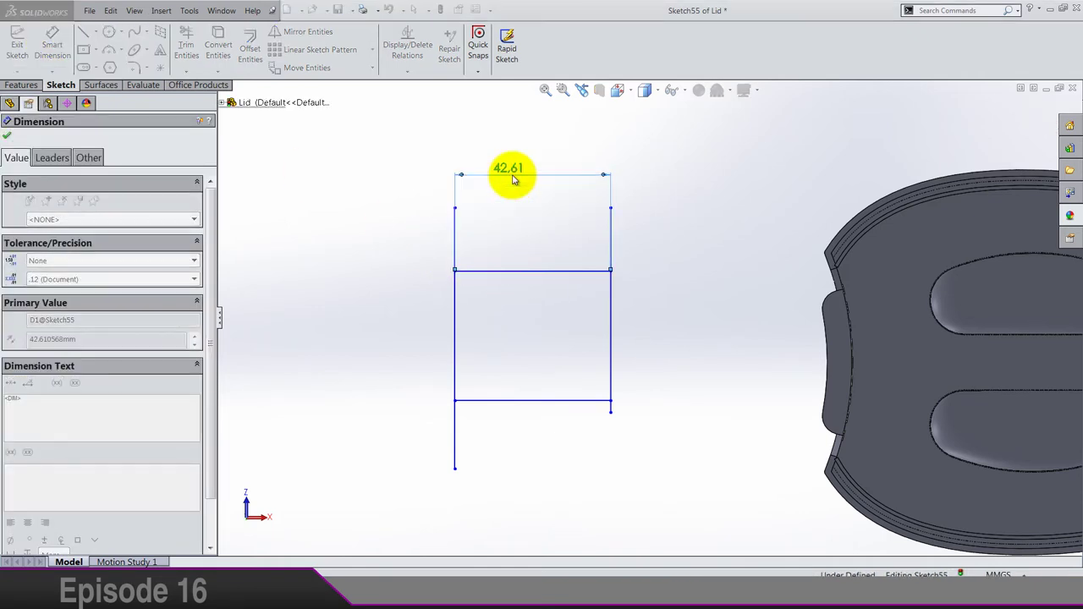
left_click(585, 313)
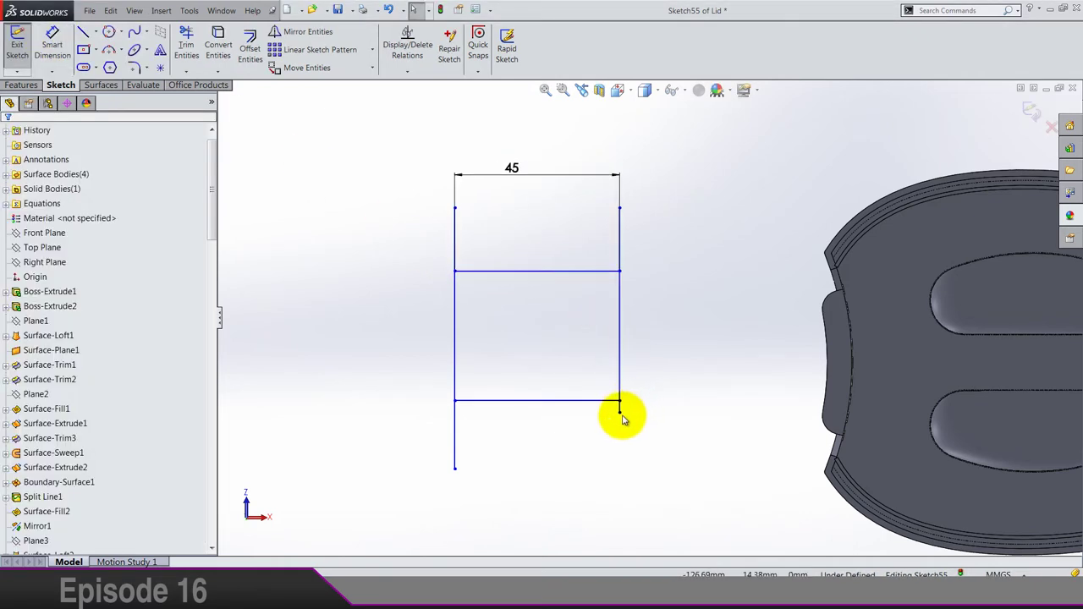
left_click_drag(622, 417, 621, 455)
left_click(574, 449)
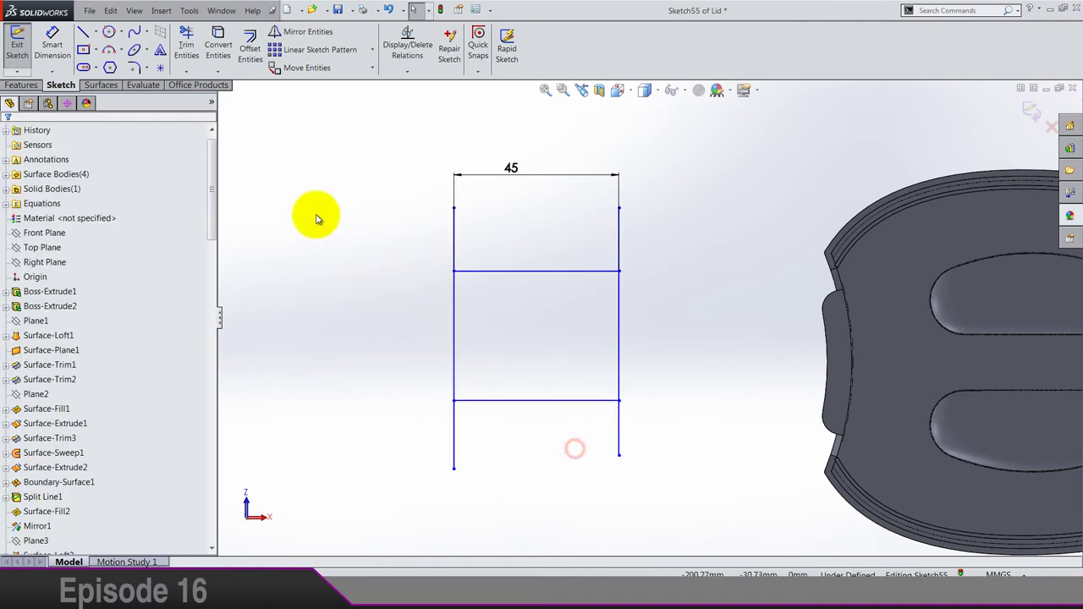
Step: Make both side lines vertical and both crossbars horizontal
left_click(623, 314)
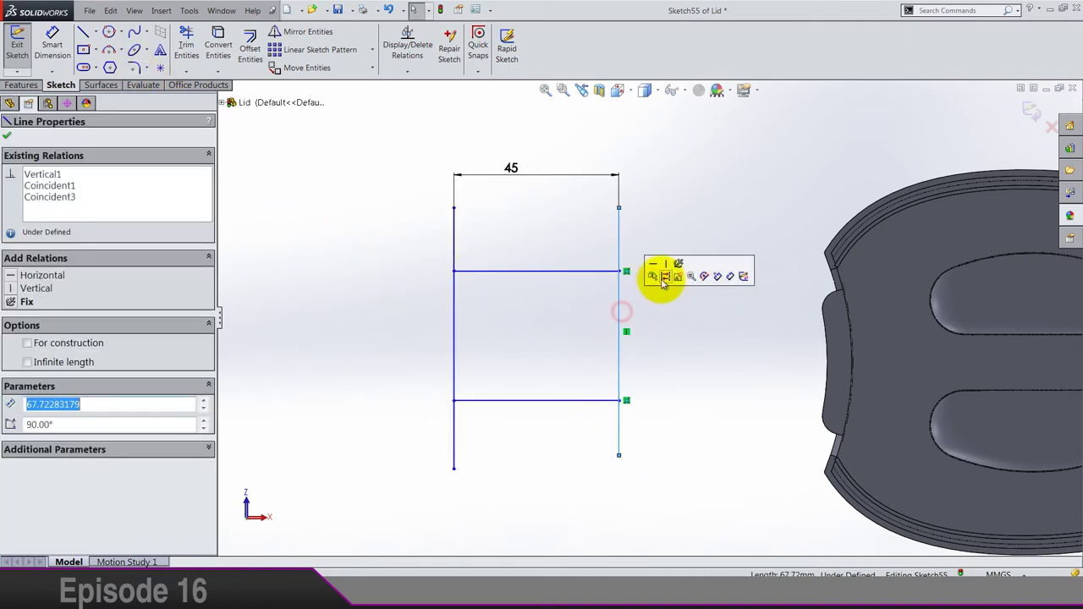
left_click(666, 265)
left_click(453, 318)
left_click(494, 273)
left_click(501, 270)
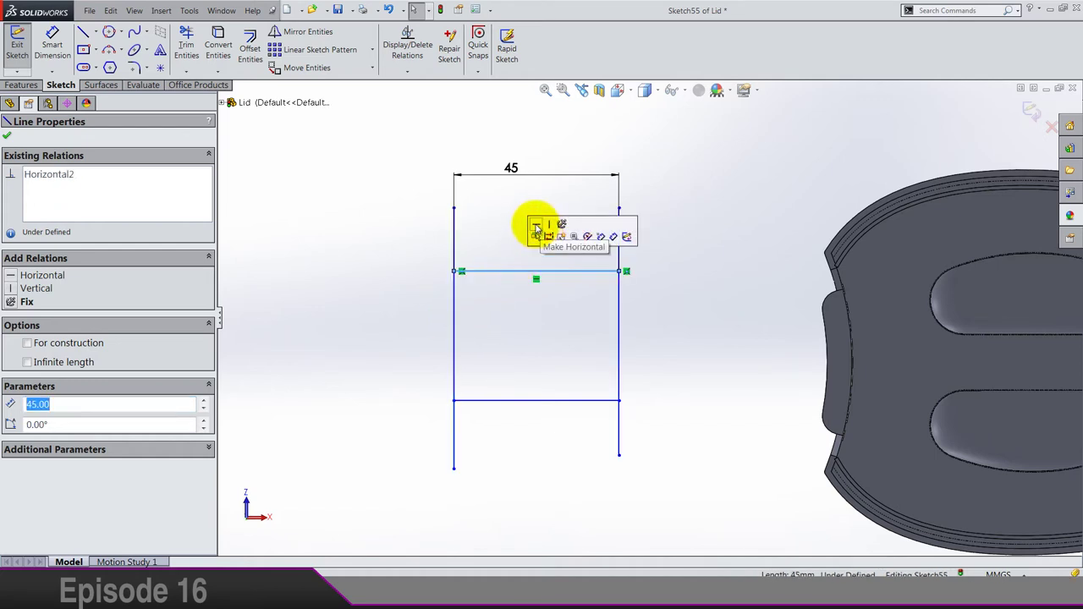
left_click(535, 224)
left_click(548, 401)
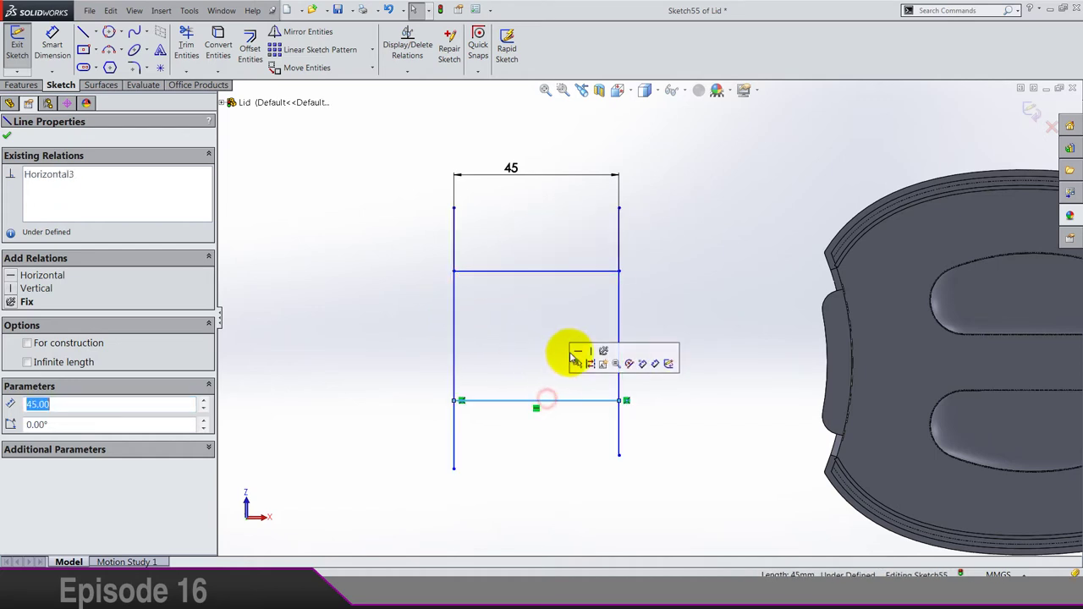
left_click(573, 351)
left_click(525, 356)
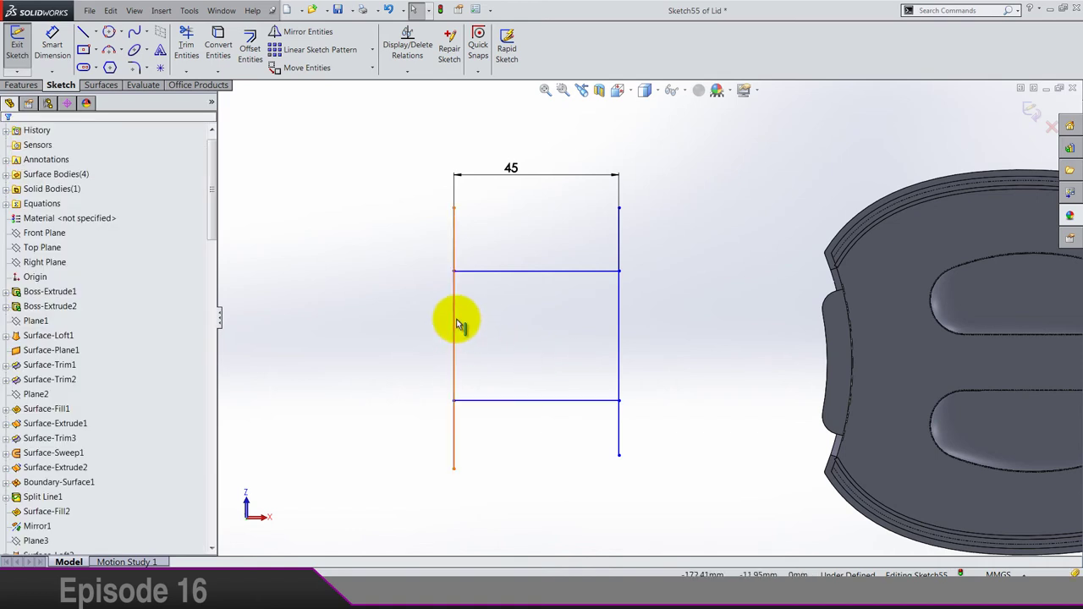
Step: Dimension the right side line 7 mm from the sketch origin
key("f")
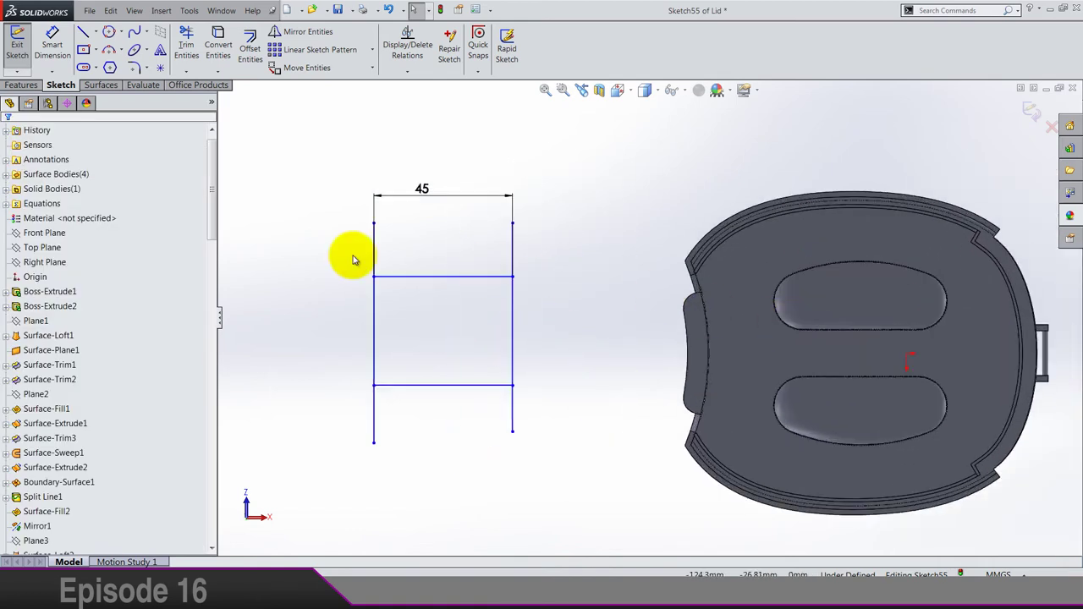
left_click(61, 37)
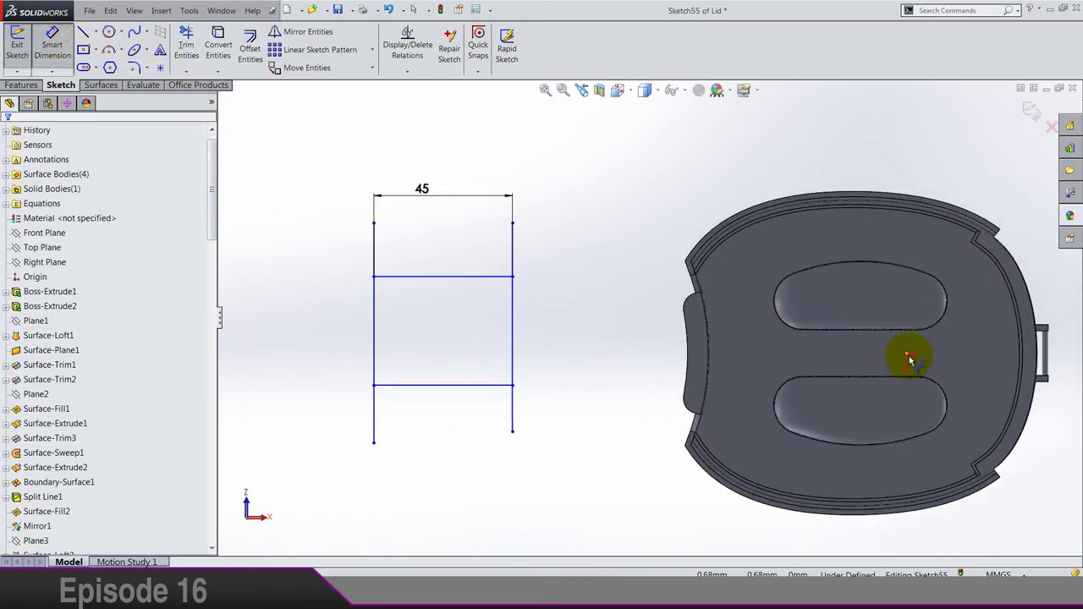
left_click(908, 358)
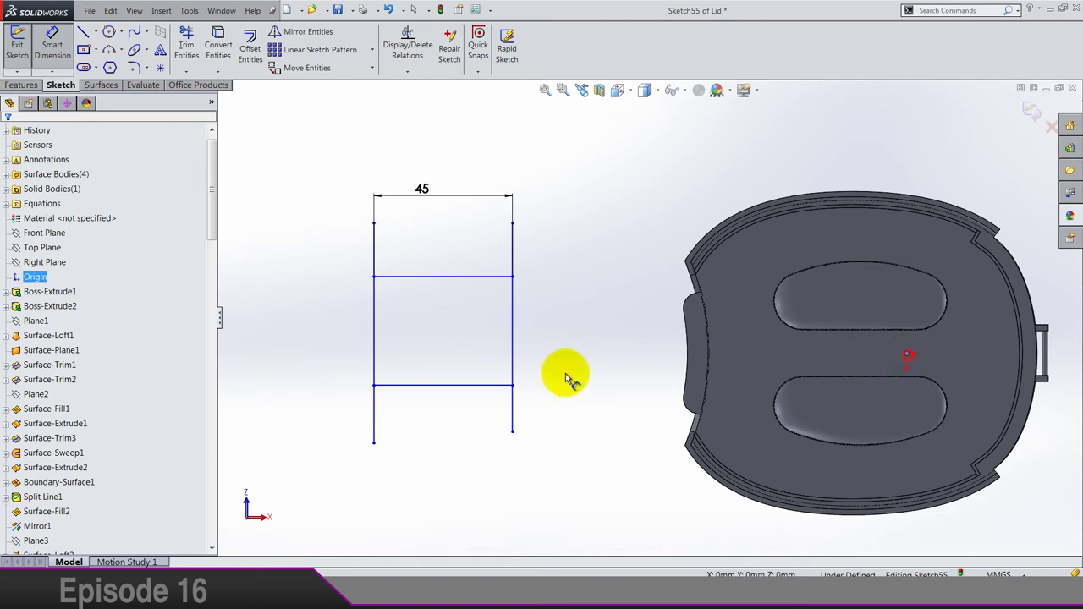
left_click(514, 343)
left_click(604, 242)
type("7")
key("Return")
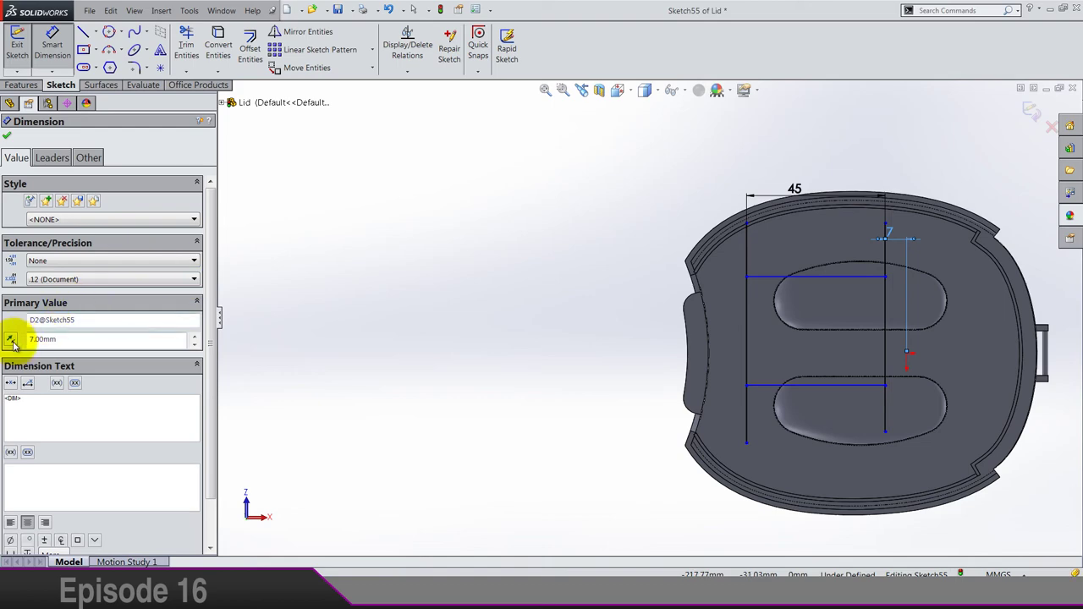
left_click(10, 339)
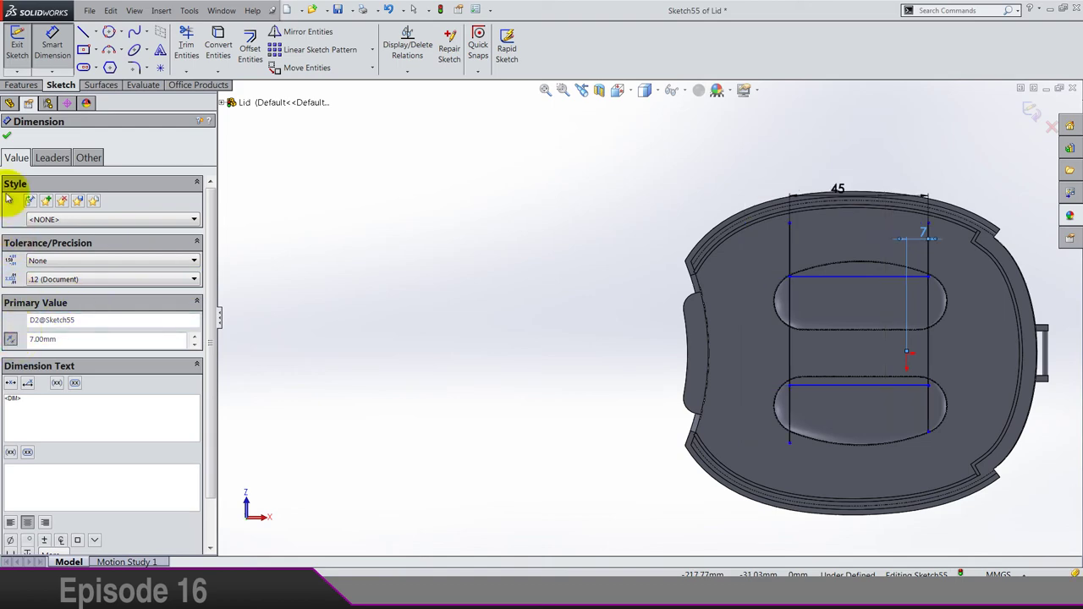
left_click(10, 131)
scroll(926, 307, "down", 3)
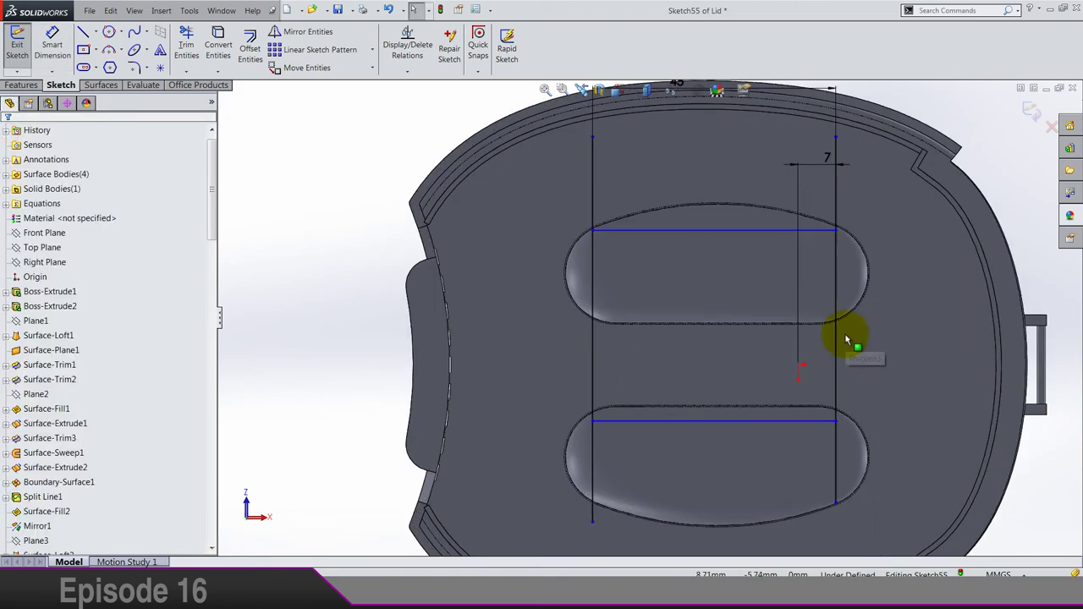
Step: Place the upper and lower crossbars each 7.50 mm from the sketch origin
left_click(741, 231)
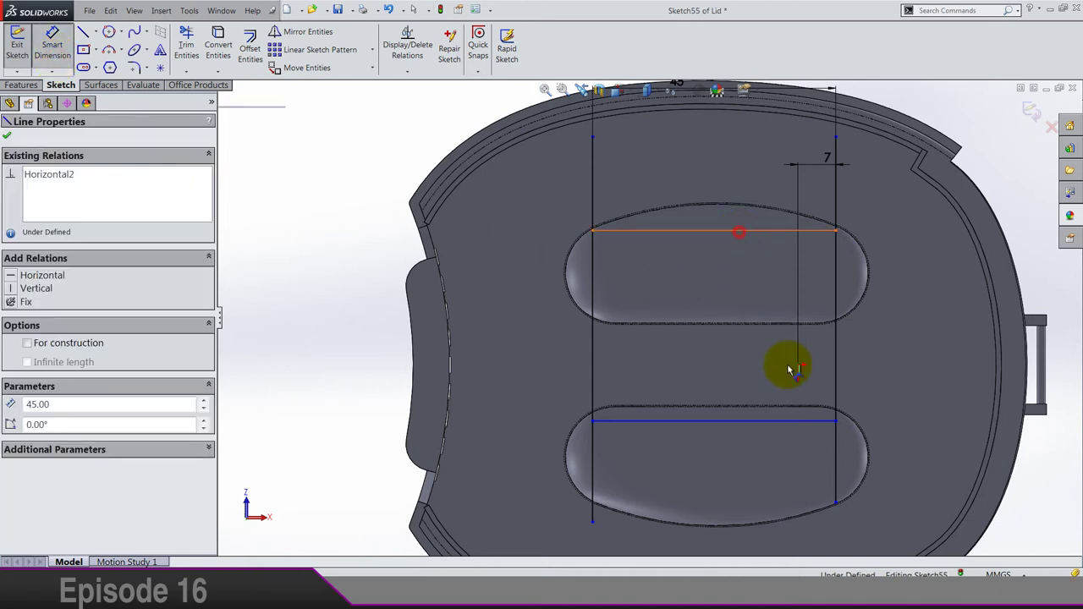
left_click(796, 367)
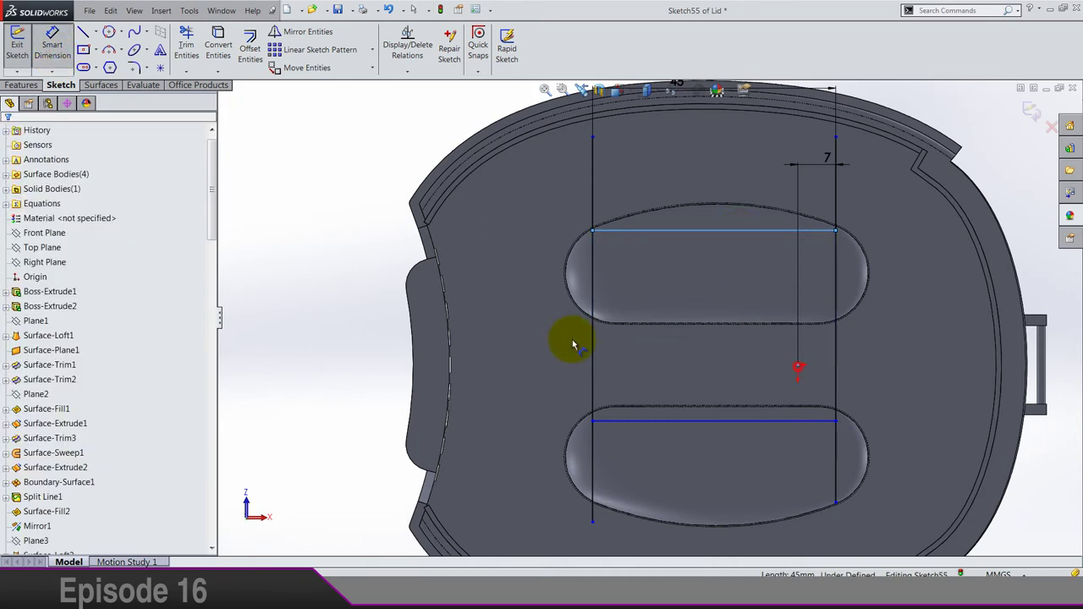
left_click(331, 292)
type("7.5")
key("Return")
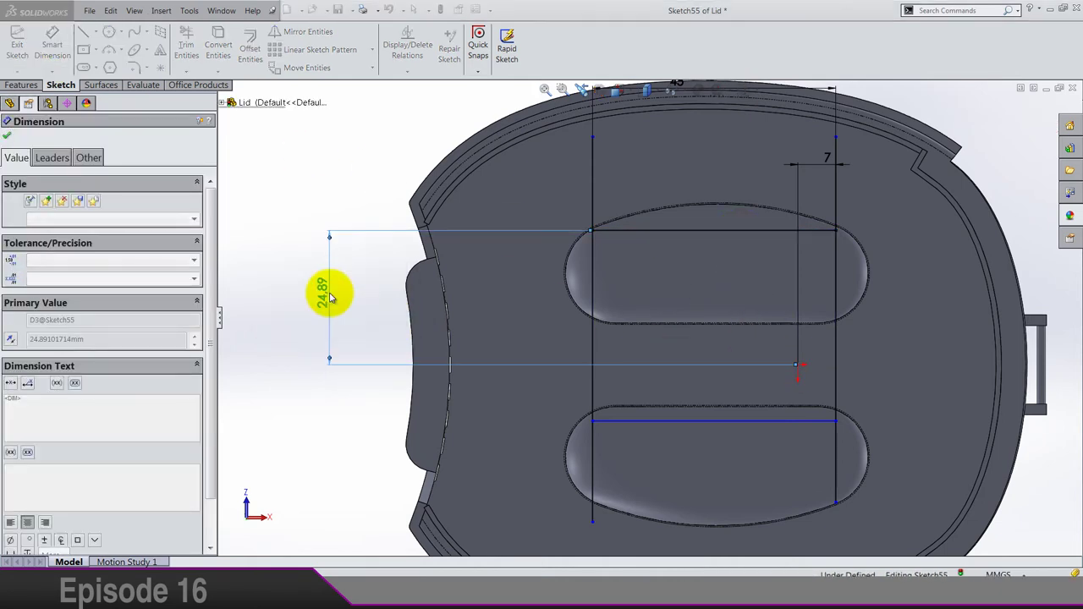
key("Escape")
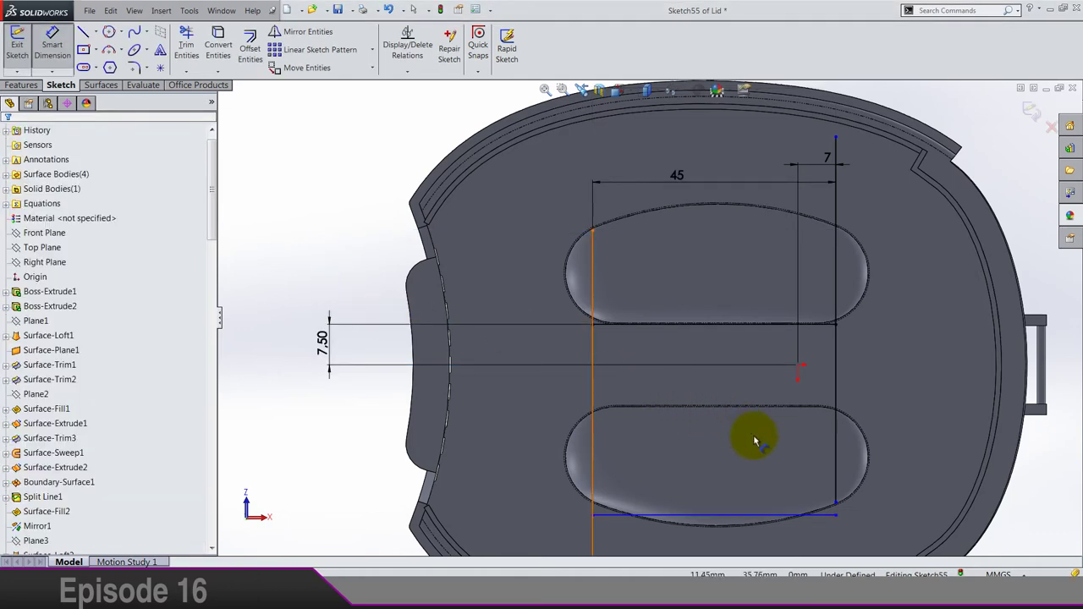
scroll(745, 414, "up", 4)
scroll(719, 369, "down", 4)
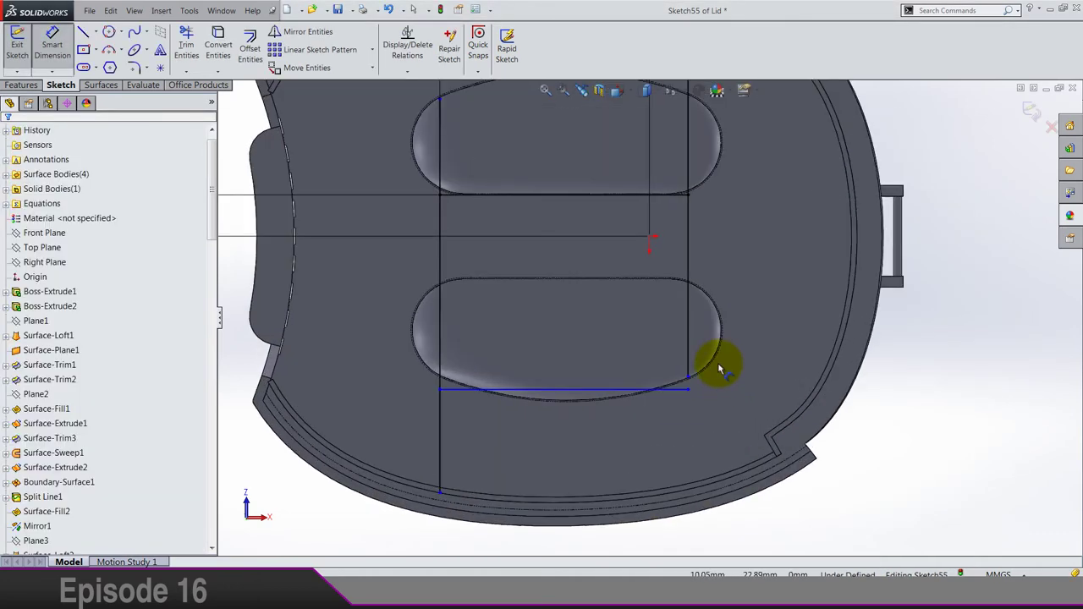
left_click(649, 239)
left_click(620, 396)
scroll(527, 358, "up", 3)
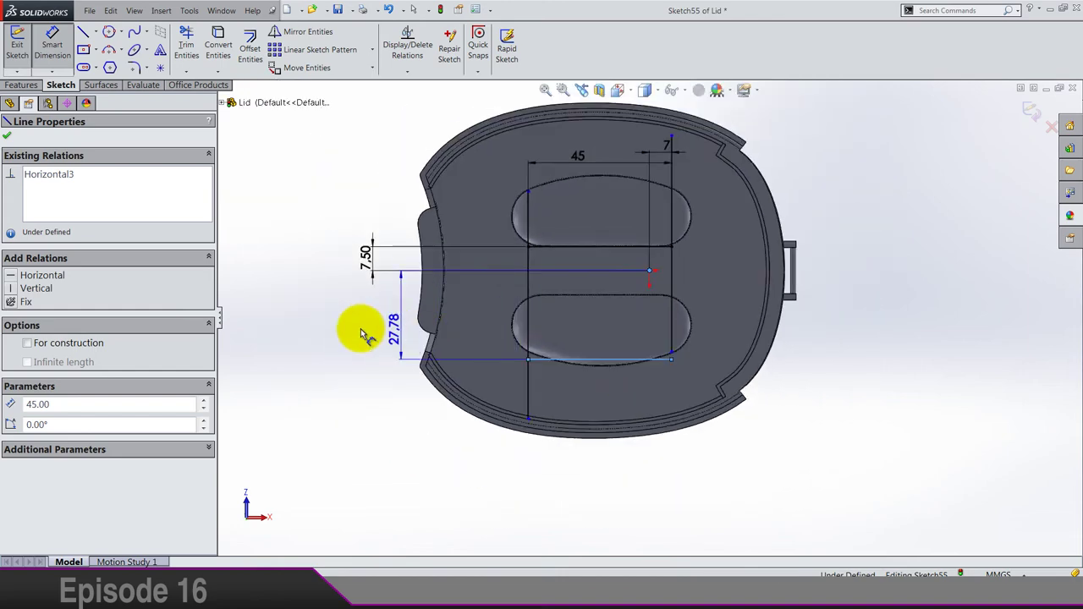
left_click(330, 326)
type("7.5")
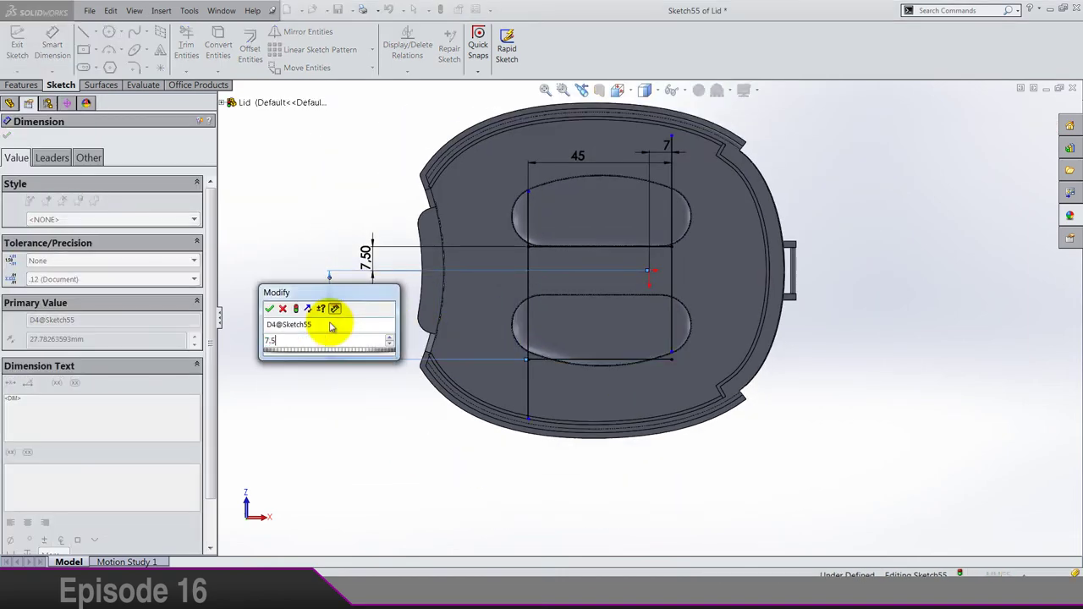
key("Return")
left_click(822, 359)
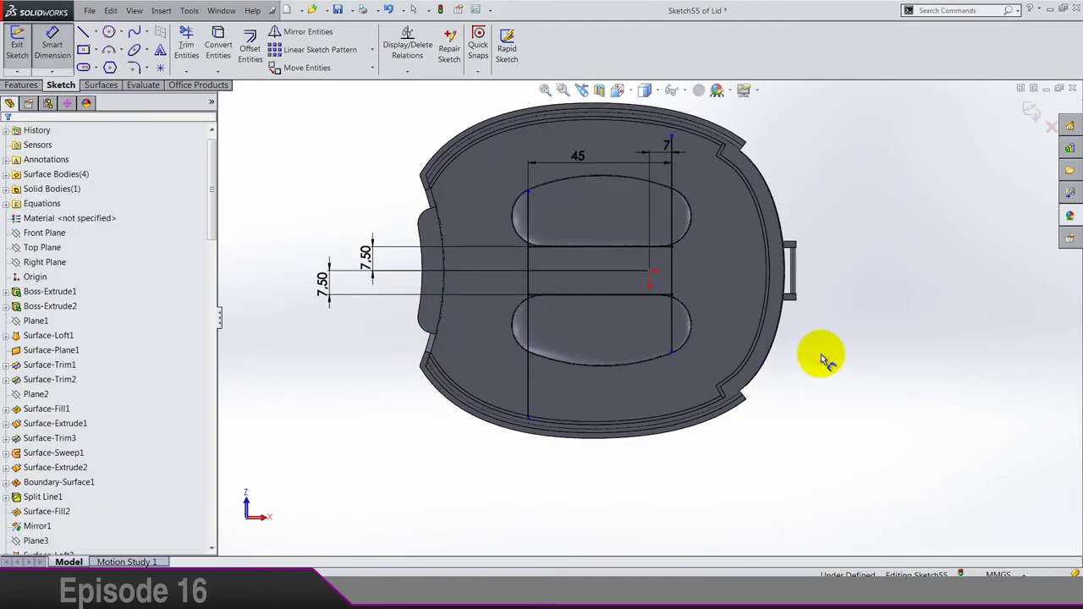
Step: Make both side lines' top endpoints coincident with the lid's top outer edge
scroll(633, 186, "up", 1)
scroll(657, 174, "down", 4)
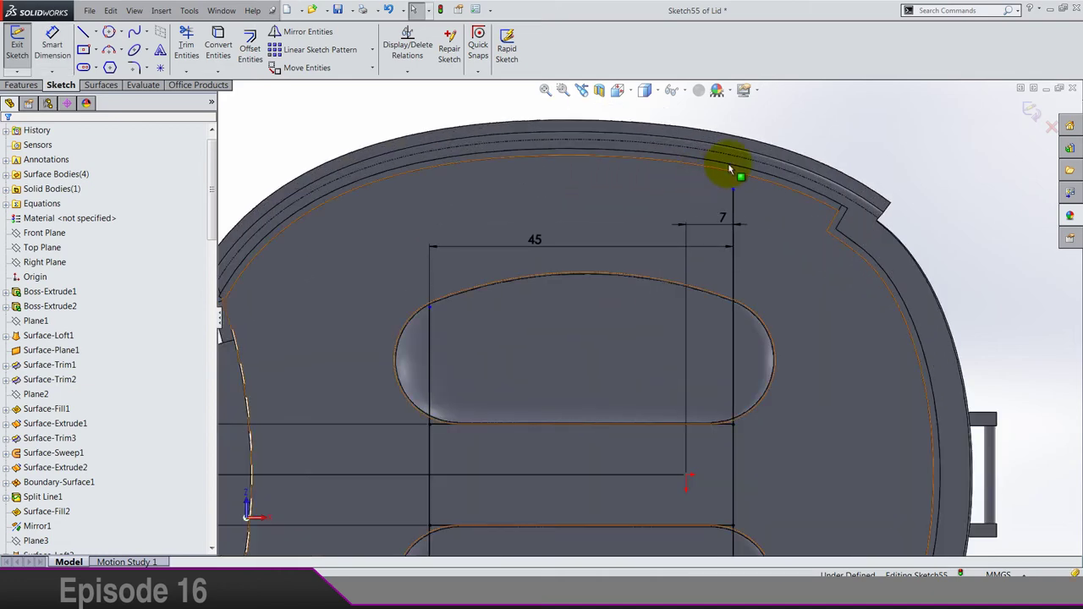
scroll(736, 167, "down", 3)
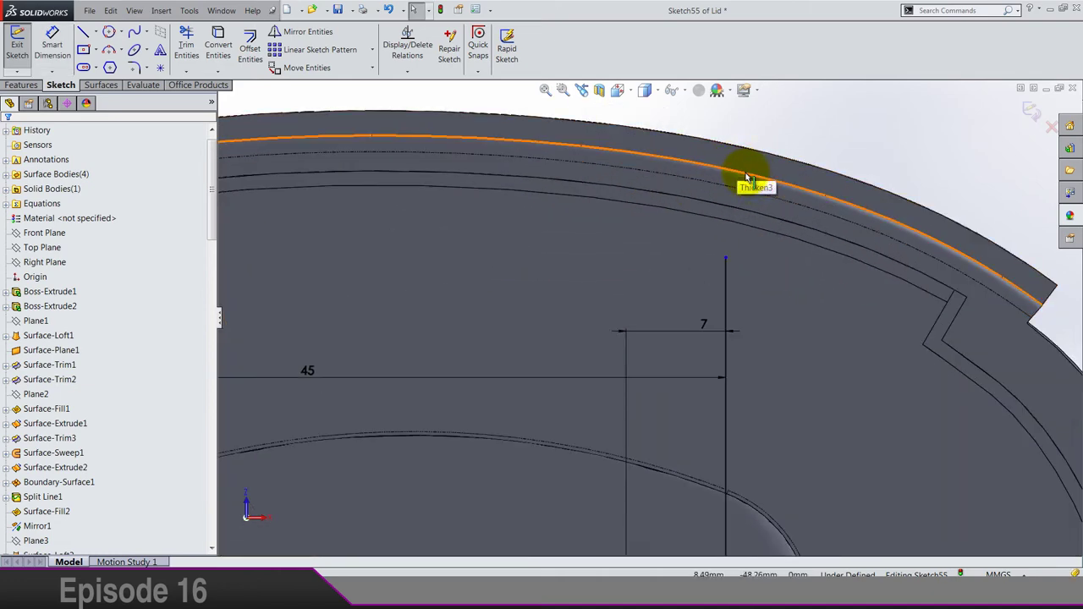
left_click(746, 177)
scroll(750, 177, "up", 4)
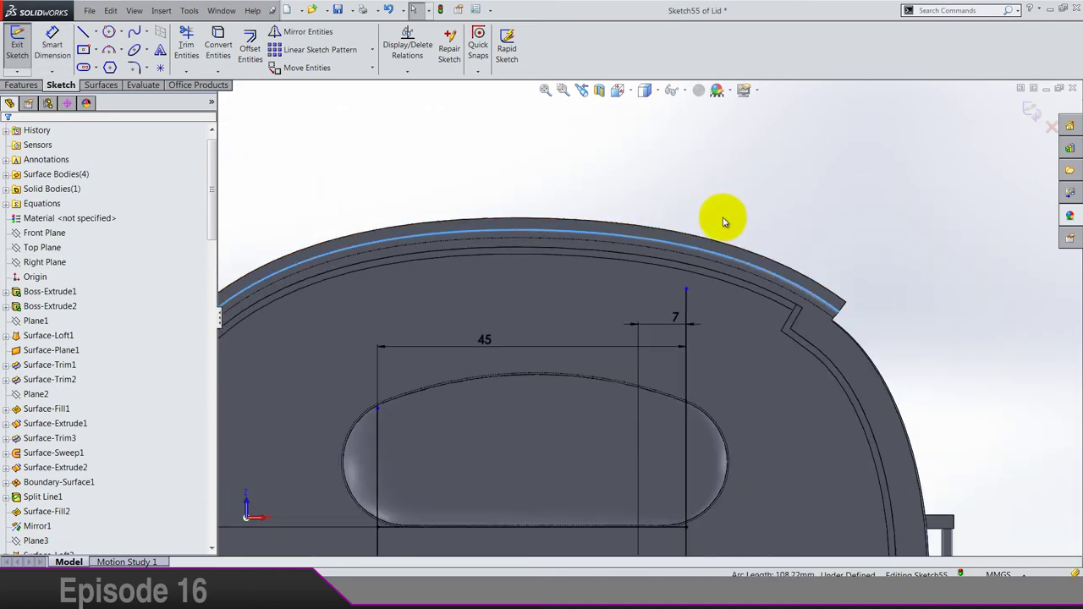
middle_click_drag(724, 222, 697, 259, "ctrl")
scroll(697, 259, "down", 1)
left_click(635, 372, "ctrl")
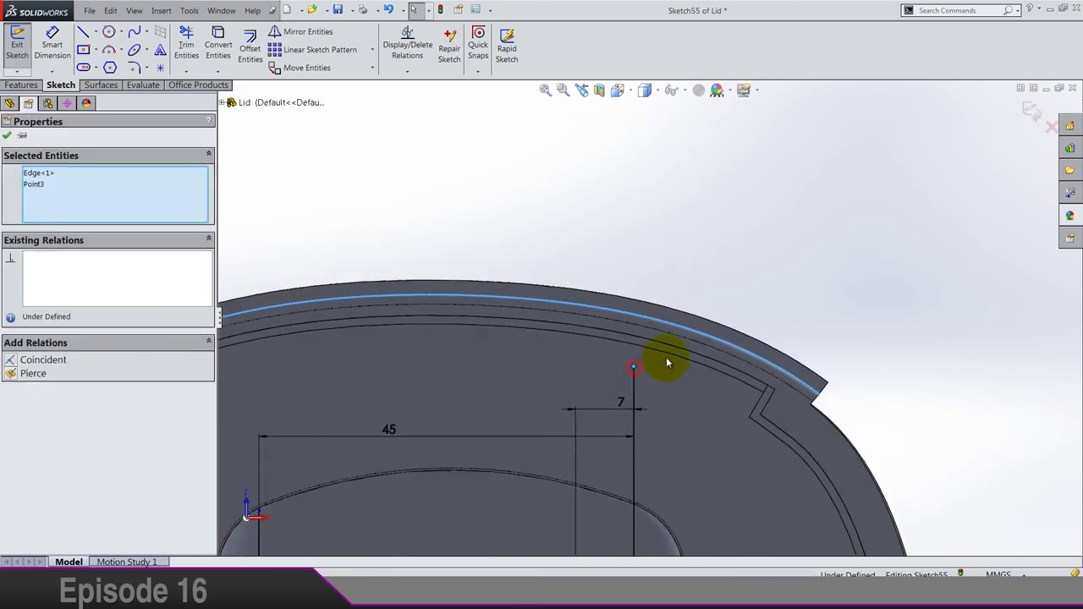
left_click(666, 326)
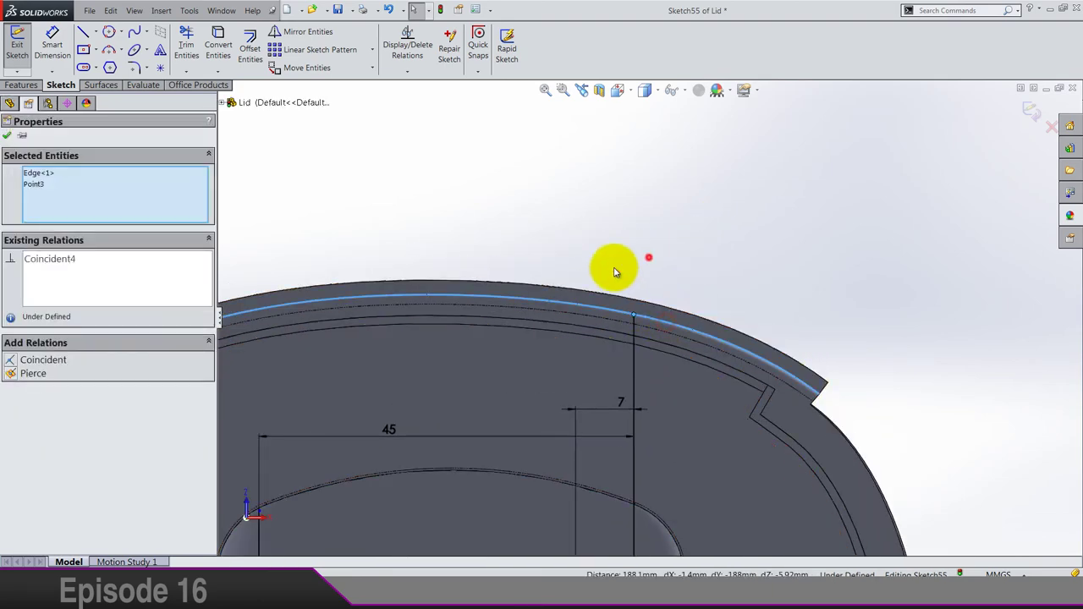
scroll(483, 367, "up", 3)
scroll(477, 403, "down", 3)
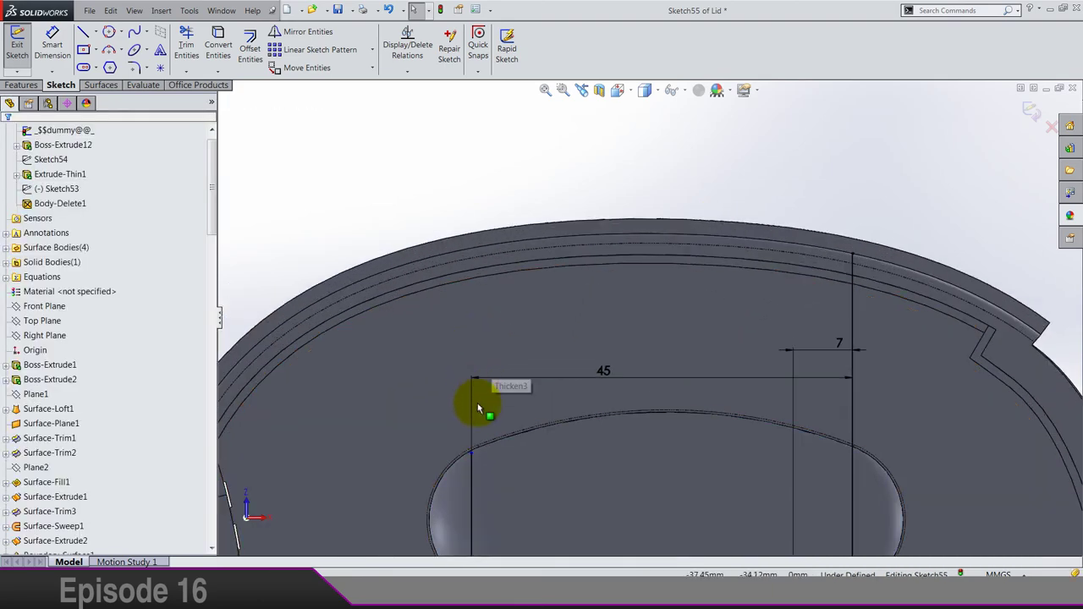
left_click(472, 457)
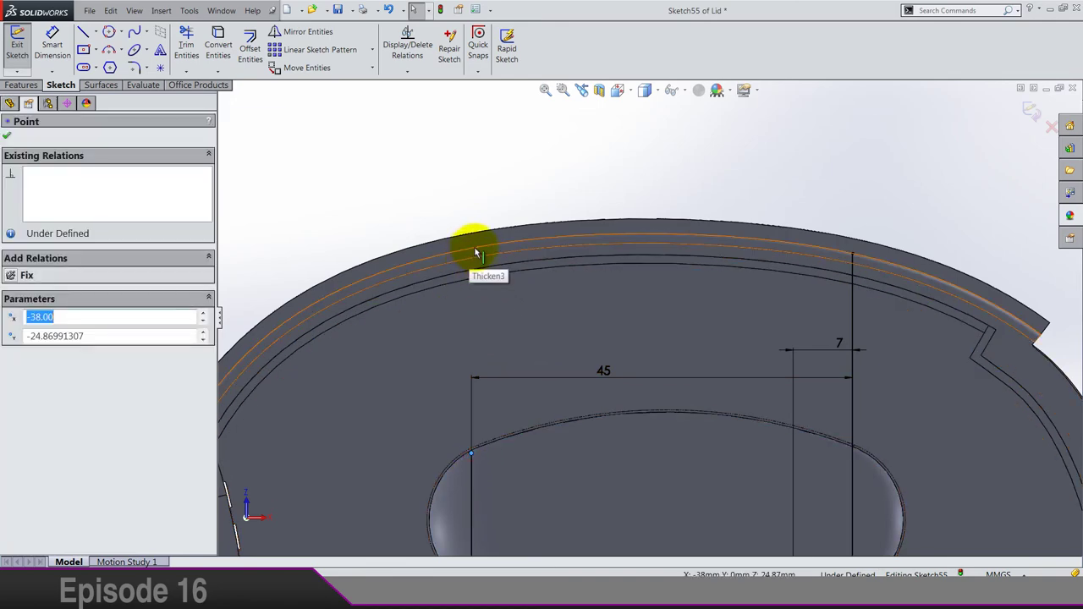
left_click(479, 245, "ctrl")
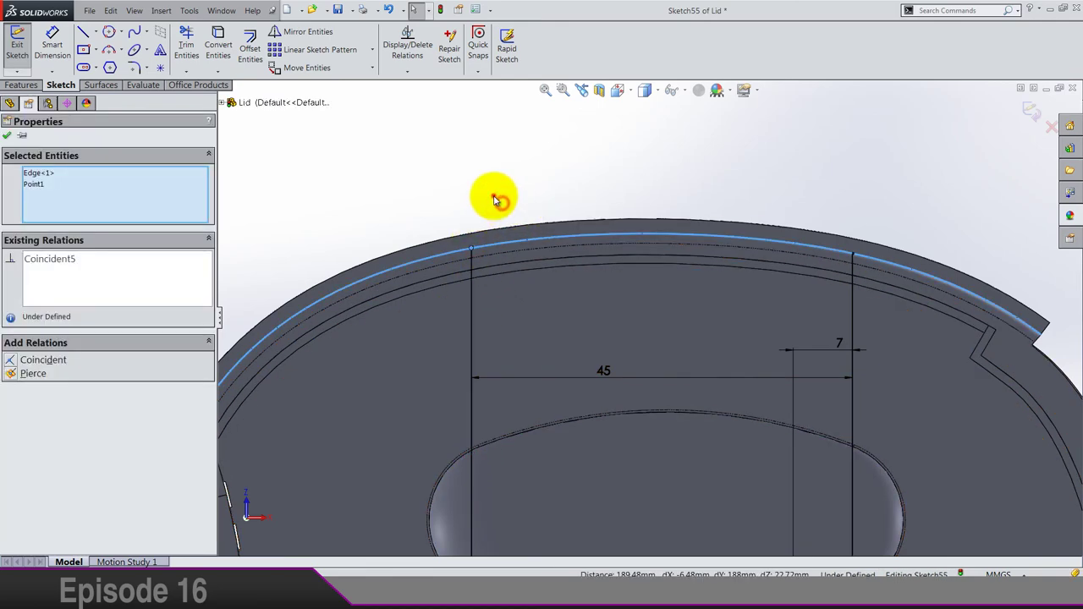
left_click(495, 199)
scroll(631, 407, "up", 5)
scroll(635, 464, "down", 8)
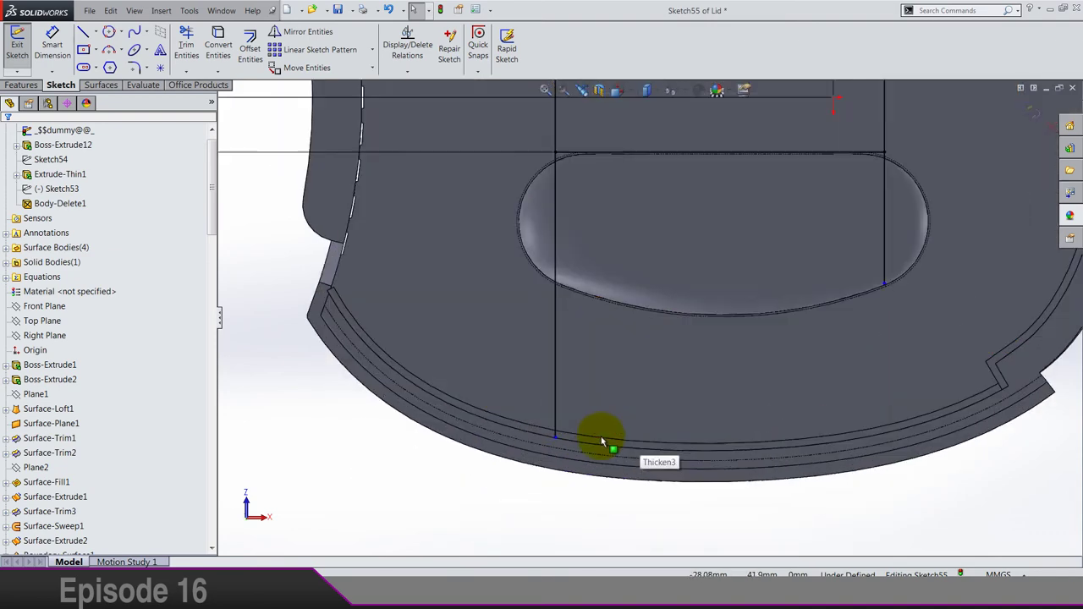
Step: Make both side lines' bottom endpoints coincident with the lid's lower outer edge
left_click(559, 461)
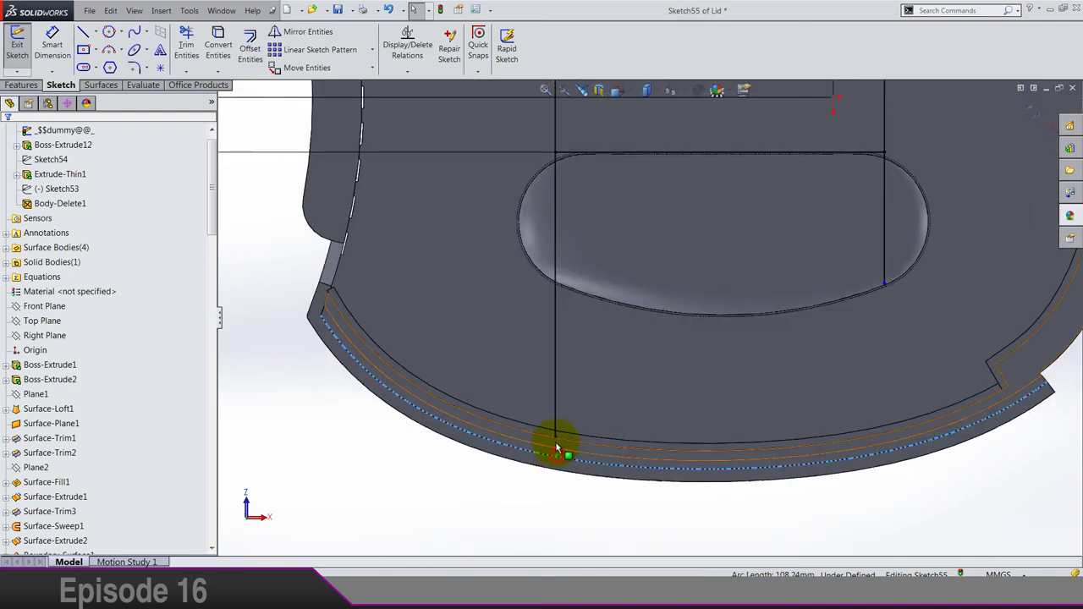
left_click(555, 438, "ctrl")
left_click(585, 392)
left_click(822, 507)
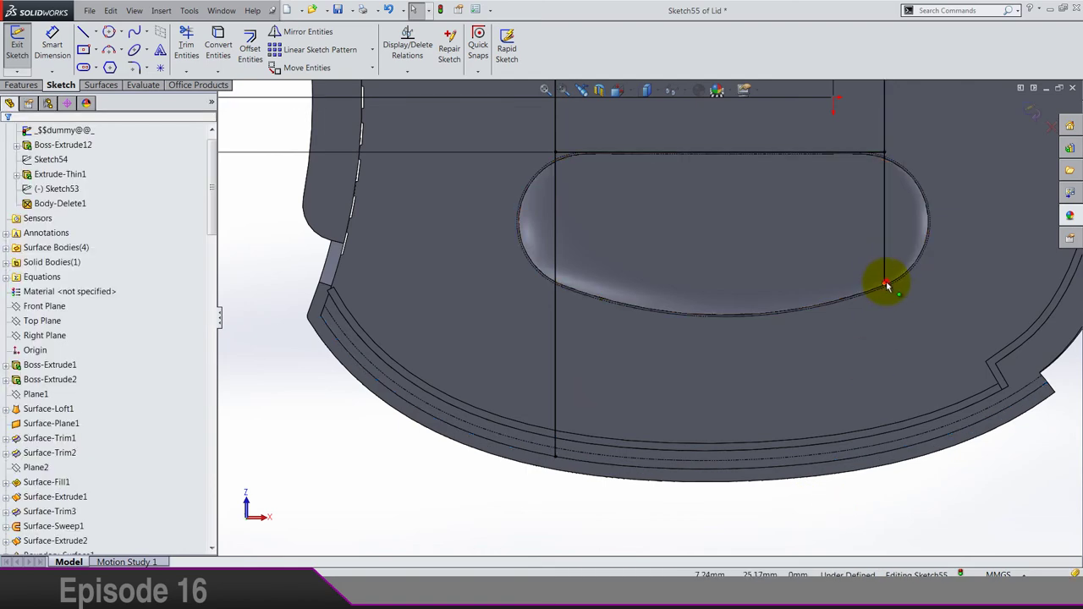
left_click(886, 285)
left_click(907, 449, "ctrl")
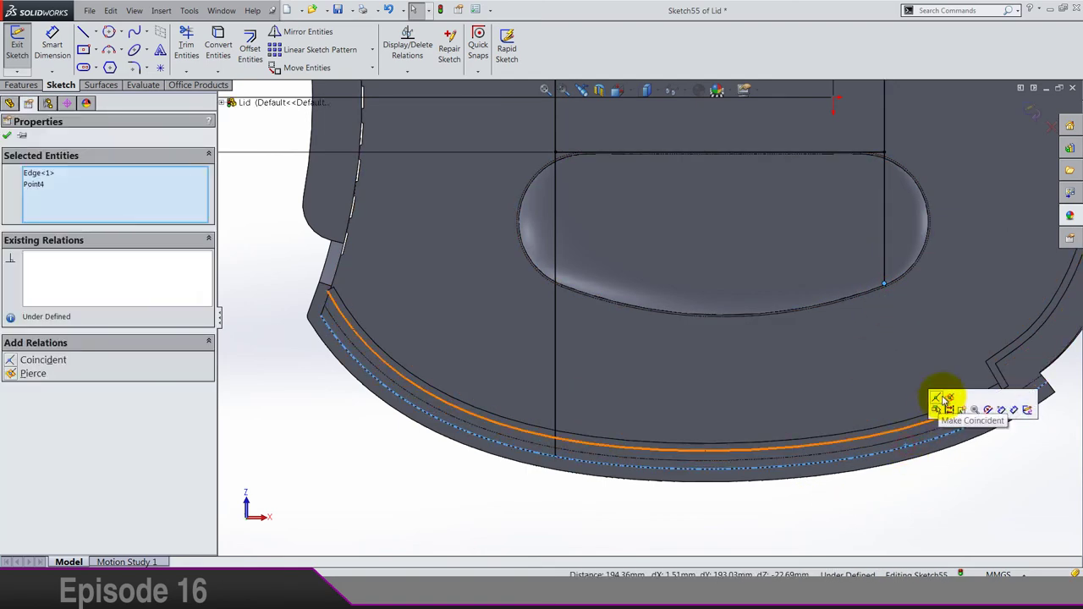
left_click(946, 400)
left_click(953, 490)
scroll(855, 380, "up", 5)
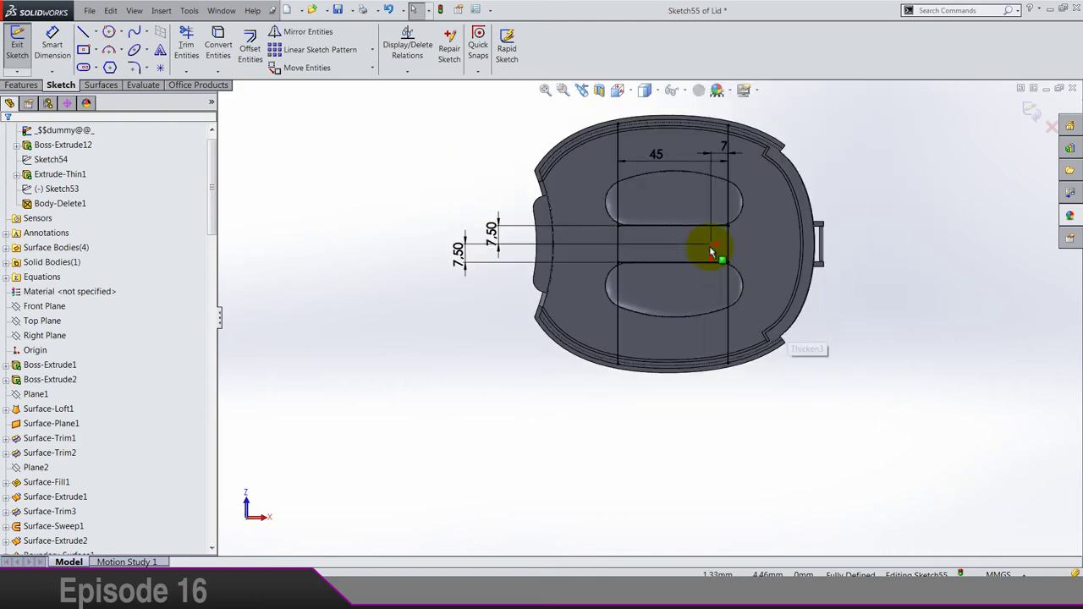
scroll(610, 259, "down", 6)
scroll(608, 261, "up", 3)
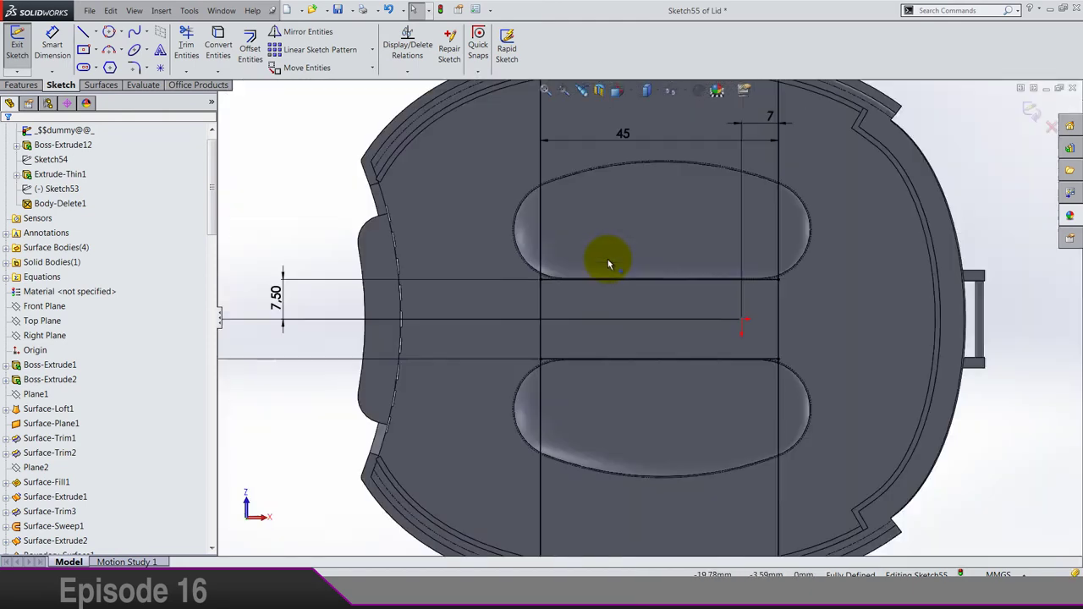
Step: Move the two 7.50 dimensions and the 7 dimension clear of the lid
key("f")
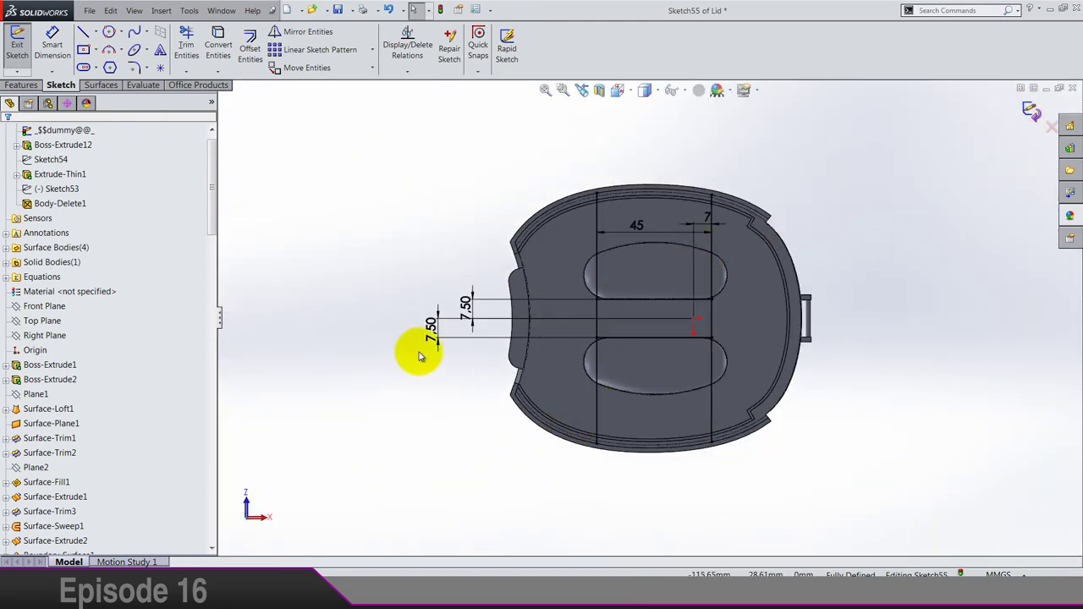
left_click_drag(415, 344, 417, 399)
left_click(454, 251)
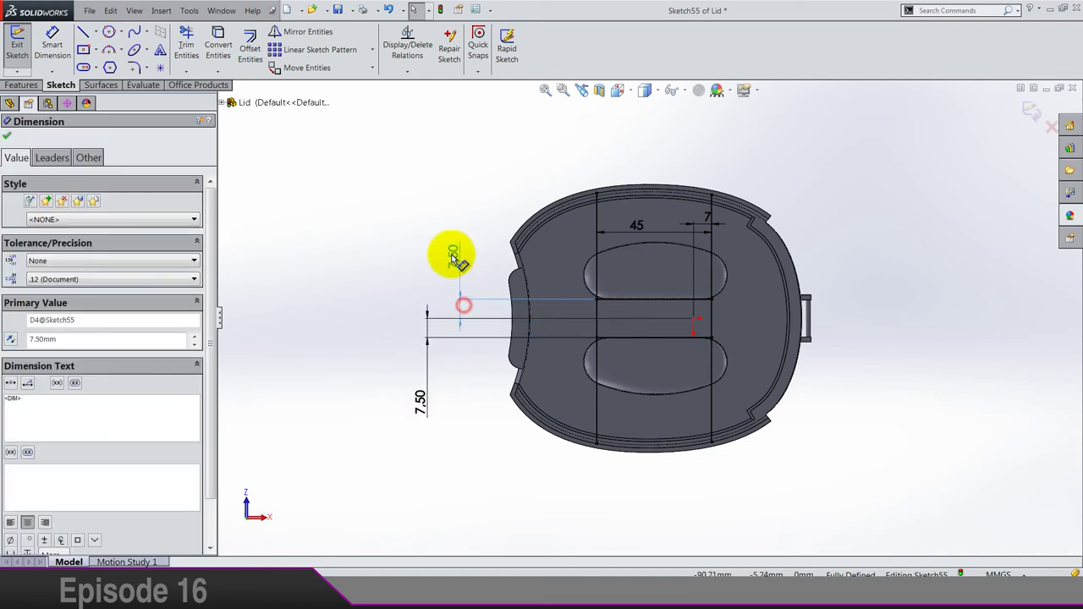
left_click(819, 233)
left_click_drag(722, 268, 745, 314)
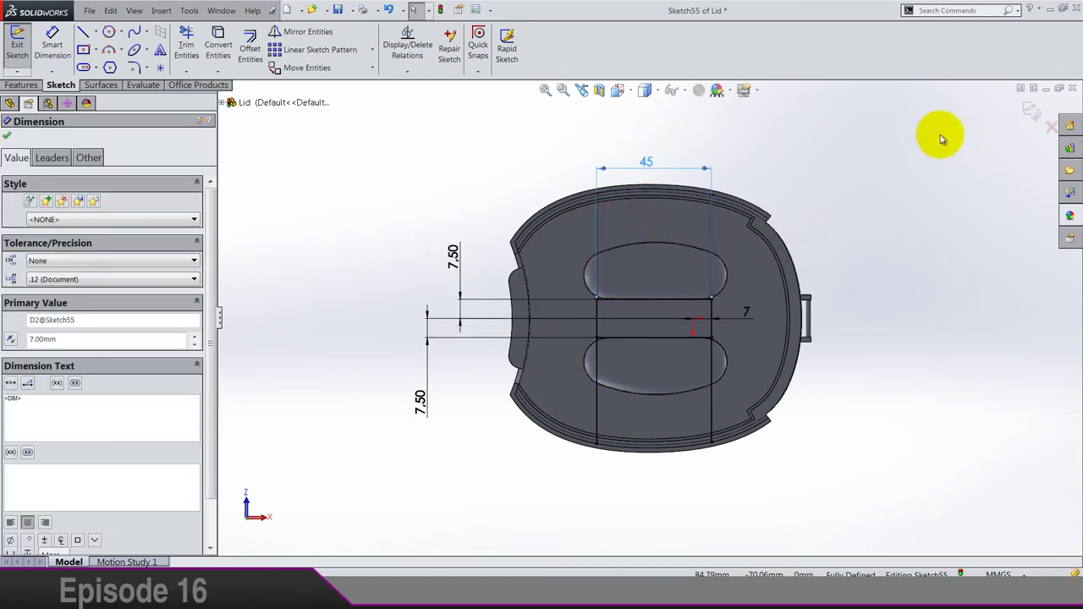
Step: Exit the rib sketch and switch to the Front view
left_click(1033, 111)
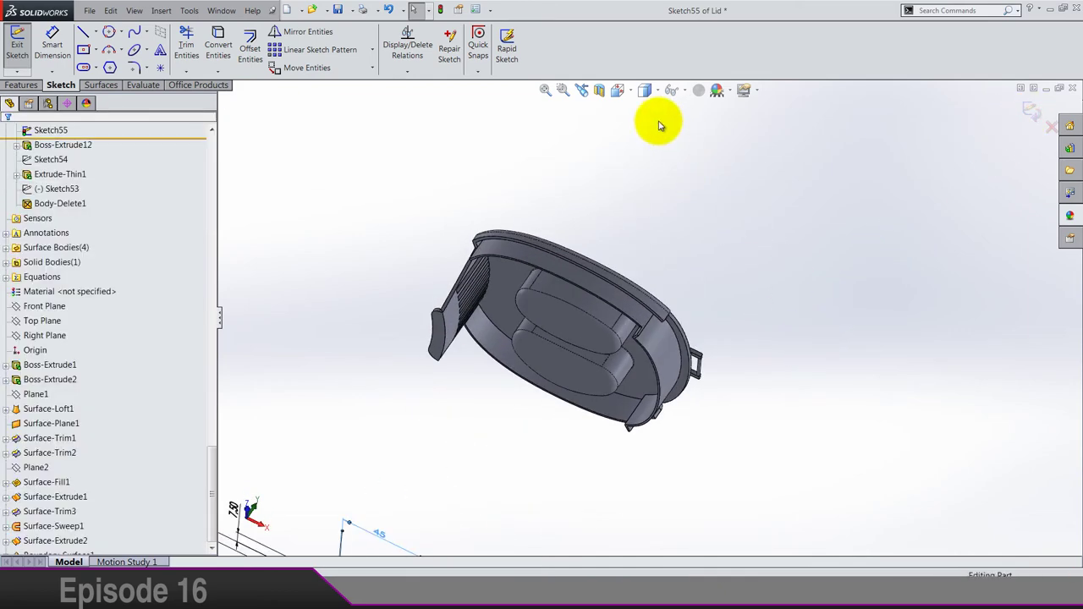
left_click(622, 90)
left_click(640, 144)
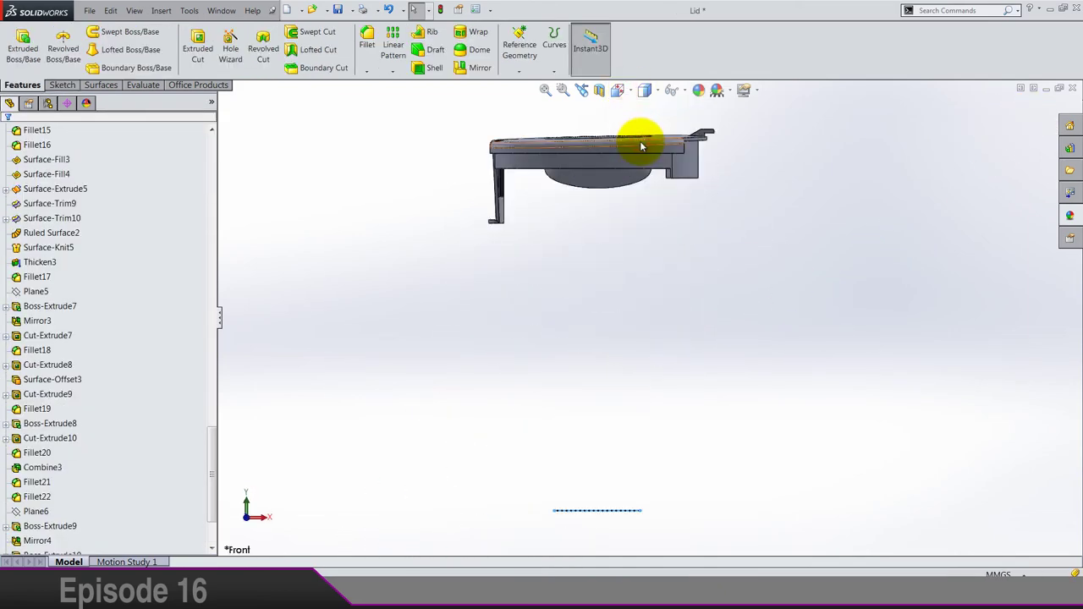
Step: Thin-extrude the rib sketch 1 mm mid-plane from a 185 mm offset up to body Boss-Extrude12
left_click(23, 44)
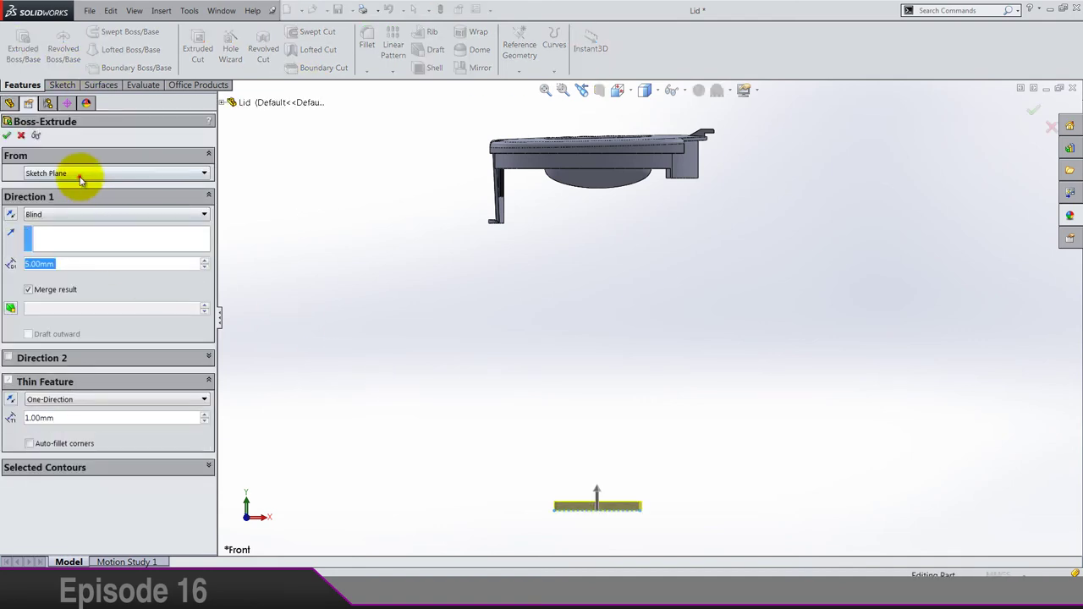
left_click(80, 176)
left_click(66, 204)
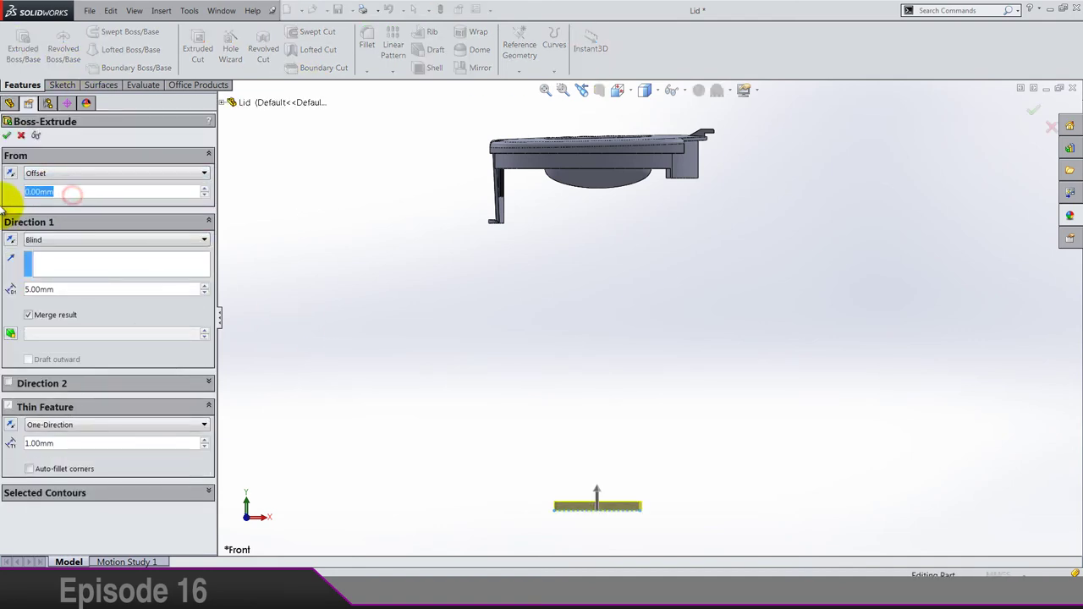
type("185")
key("Return")
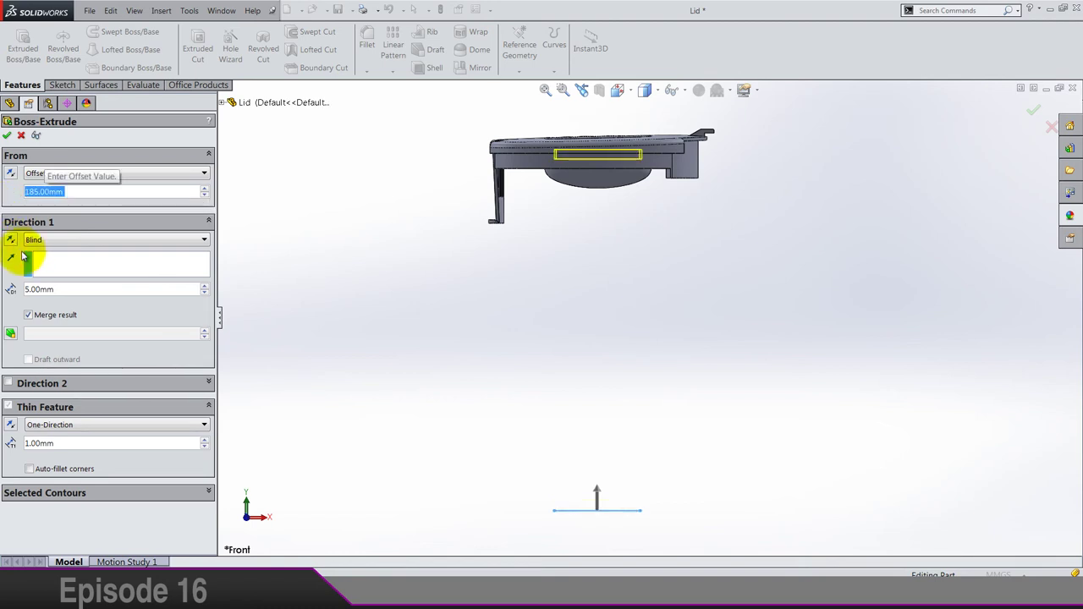
left_click(68, 241)
left_click(60, 302)
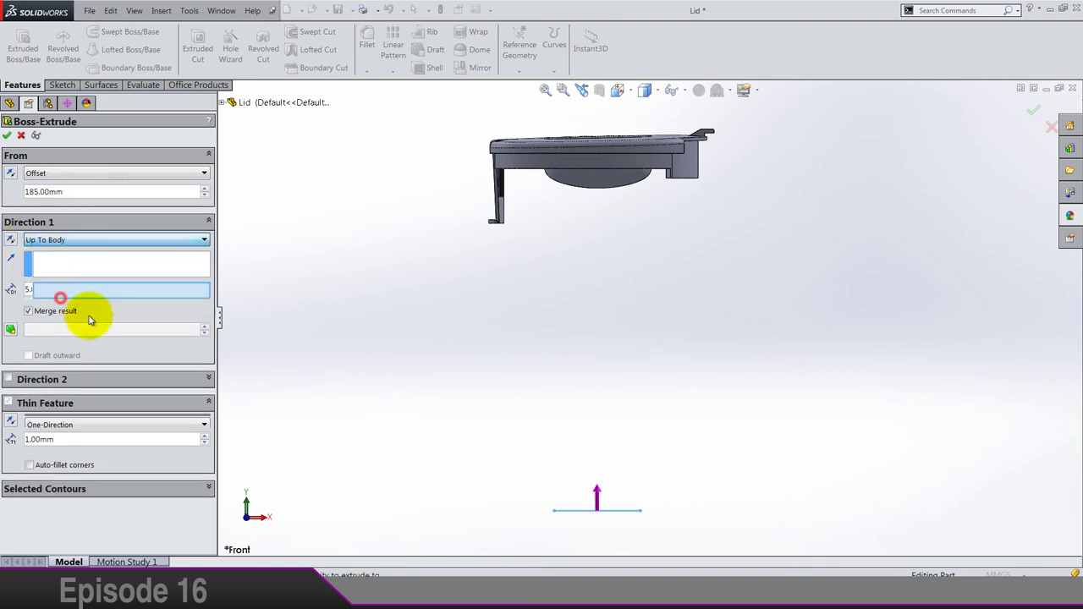
left_click(630, 192)
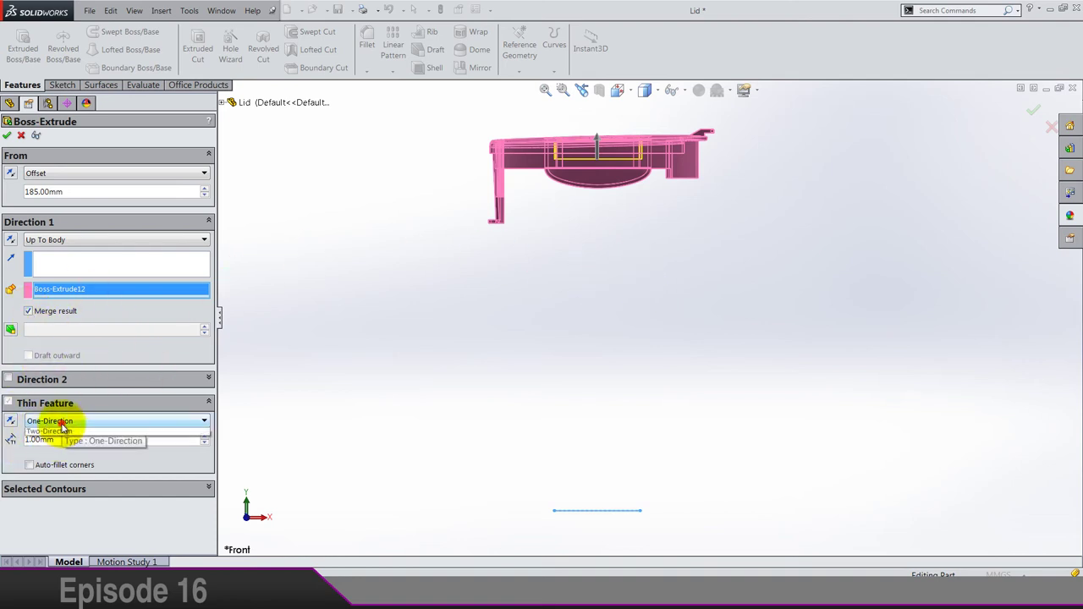
left_click(54, 442)
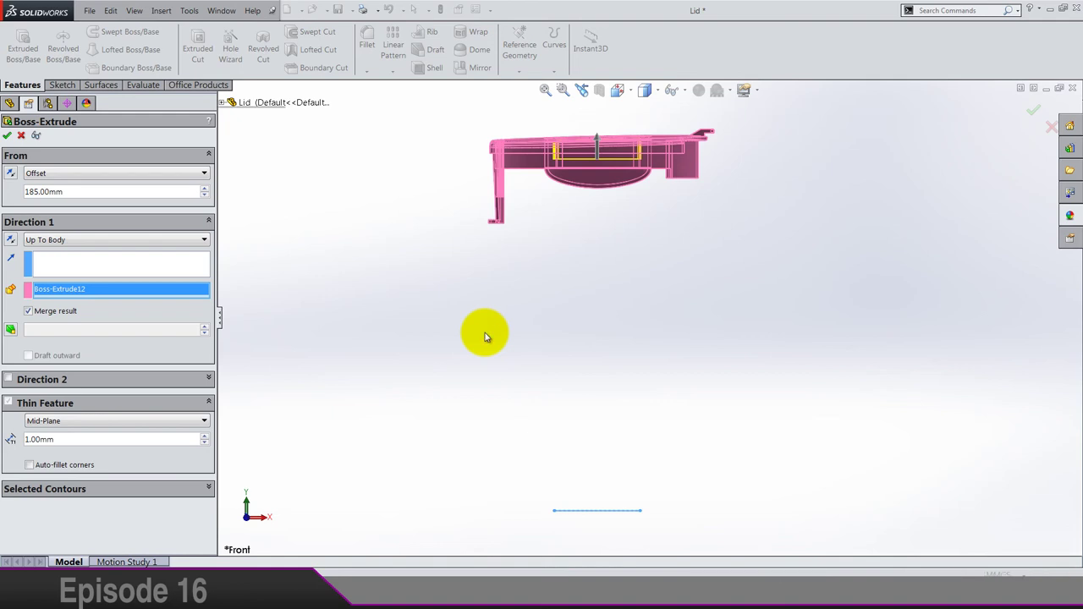
key("Return")
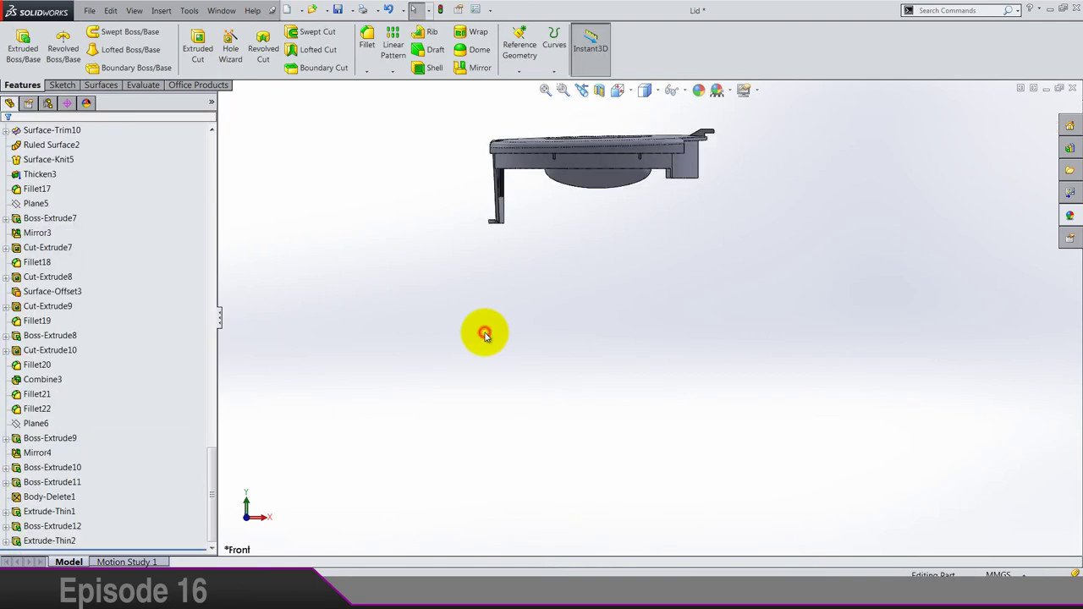
Step: Orbit to inspect the new ribs from underneath, then bring up Extrude-Thin2's context menu
middle_click_drag(485, 333, 624, 259)
scroll(641, 279, "down", 5)
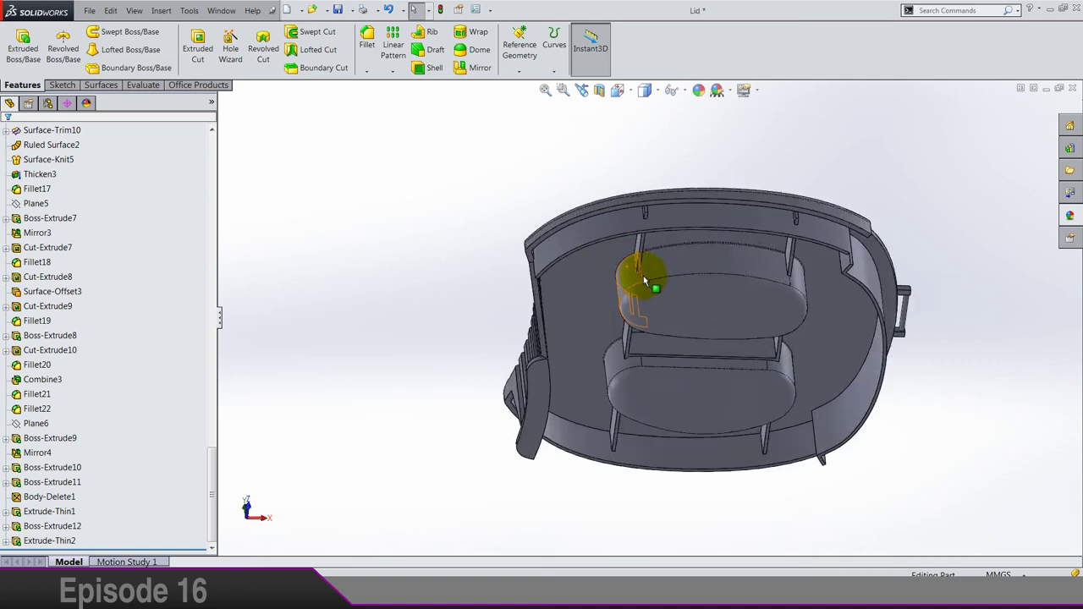
middle_click_drag(684, 285, 673, 428)
left_click(40, 541)
right_click(41, 540)
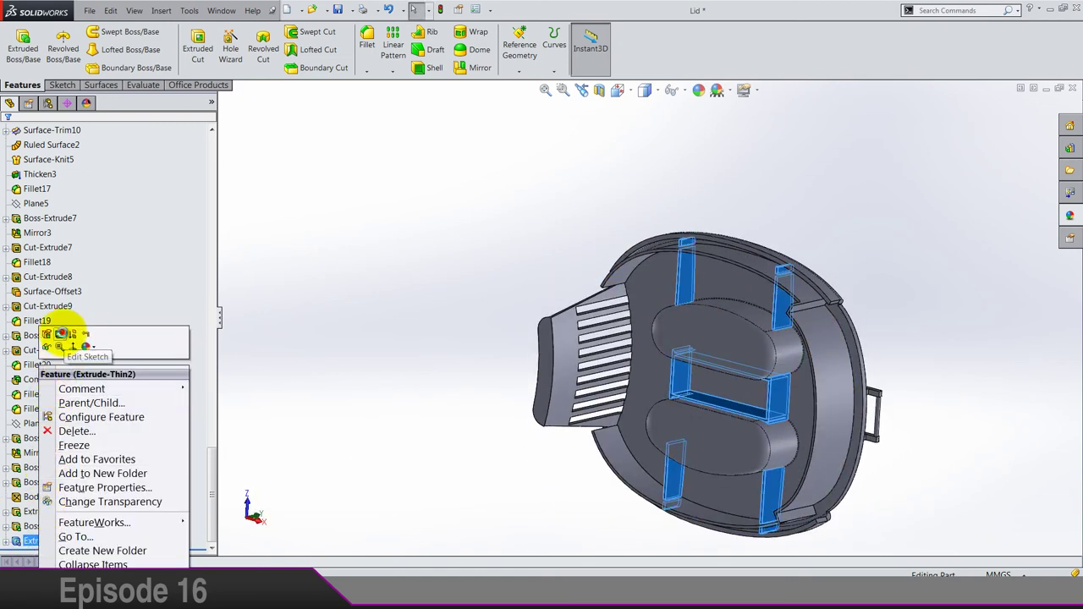
Step: Edit Sketch55 in Bottom view and delete the top-left endpoint's Coincident5 relation
left_click(61, 334)
left_click(617, 100)
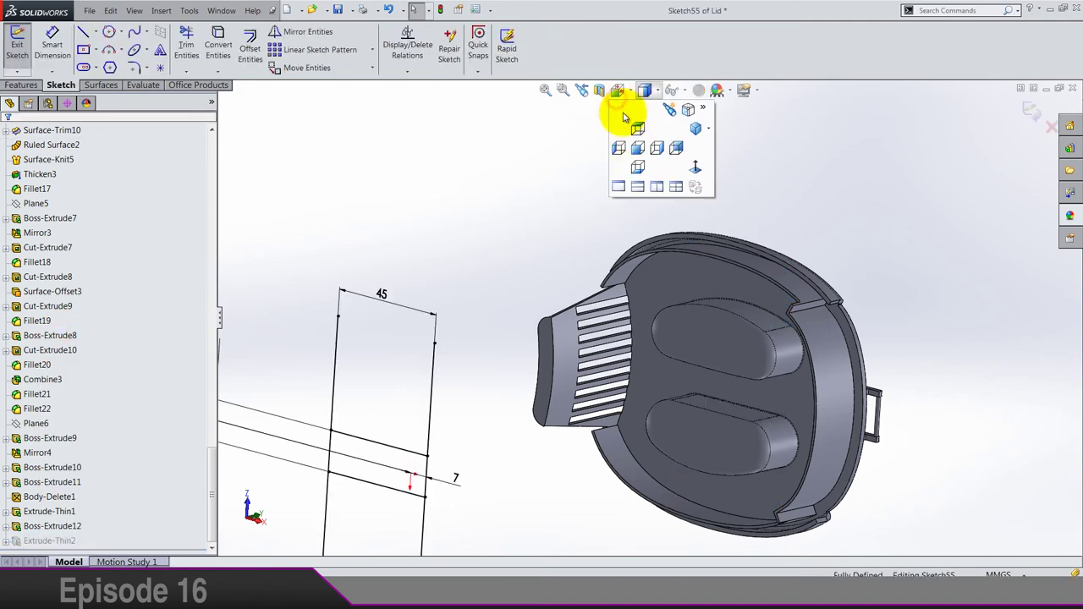
left_click(636, 164)
scroll(669, 195, "down", 3)
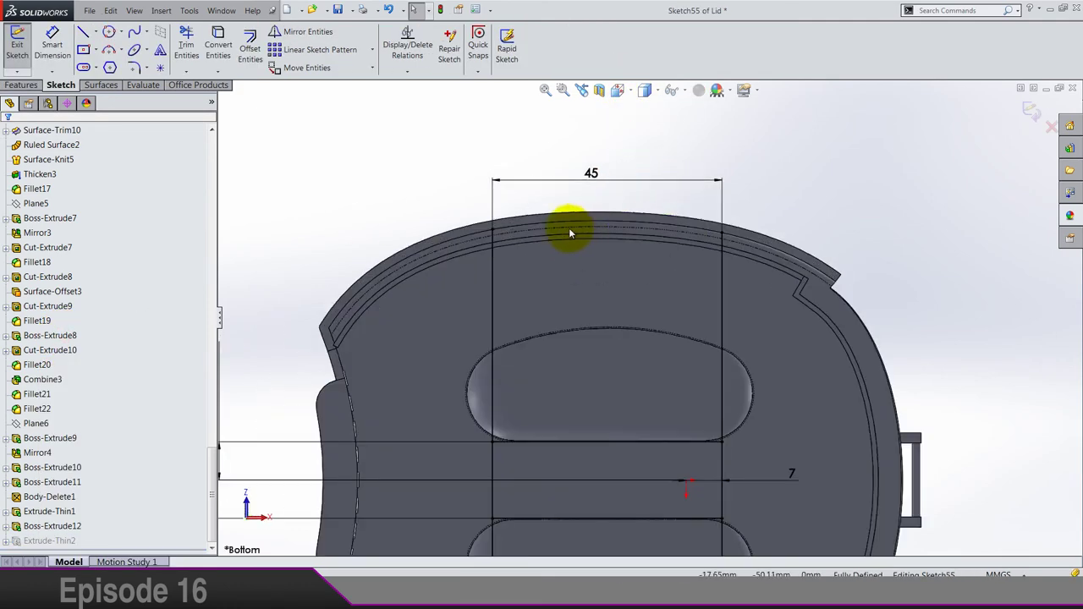
left_click(492, 225)
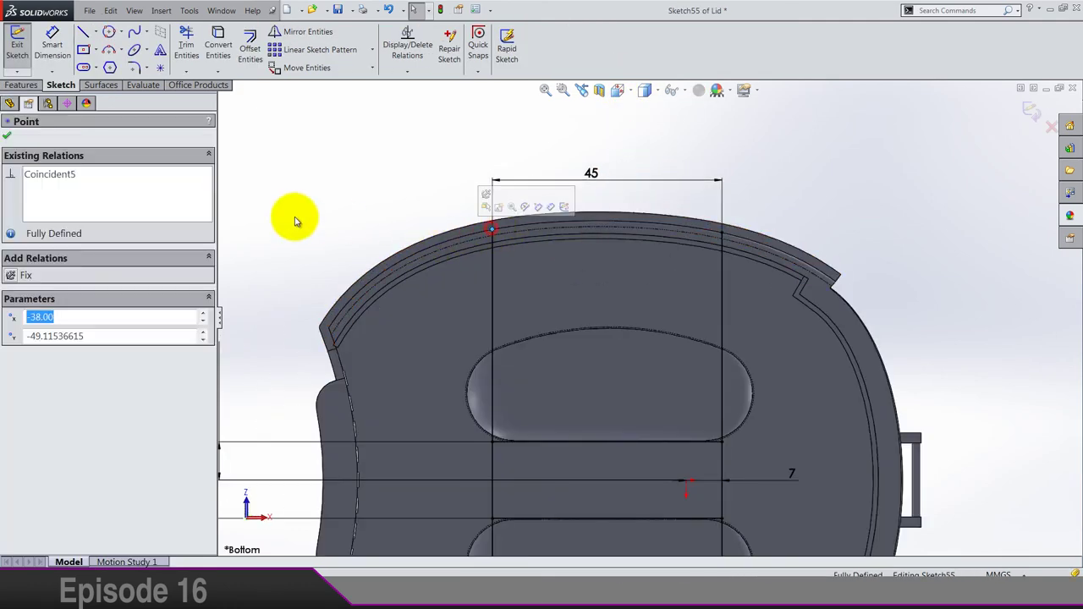
left_click(49, 175)
key("Delete")
left_click(358, 166)
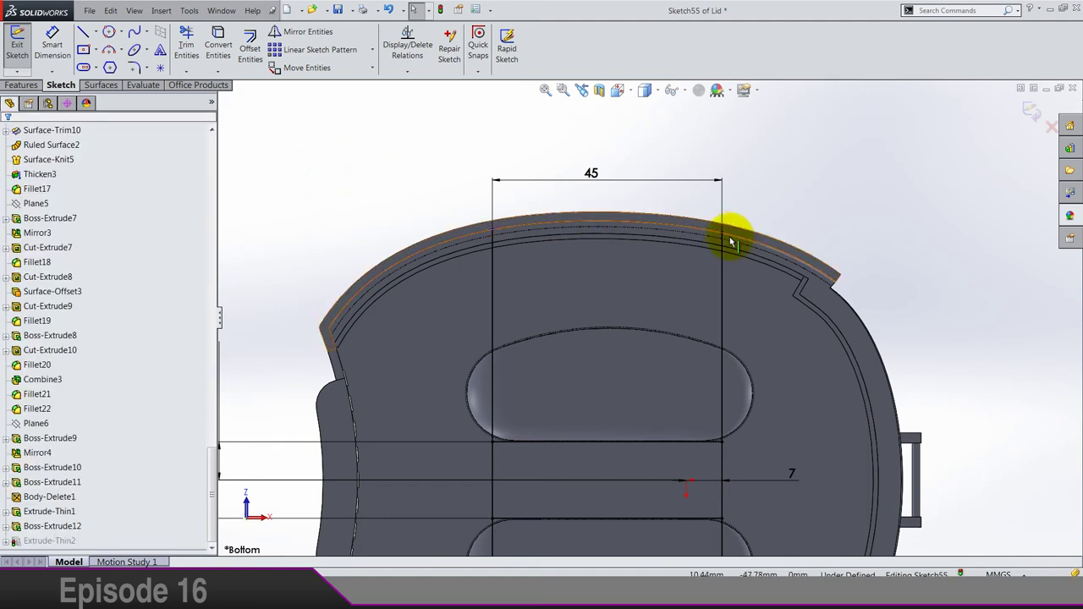
left_click(409, 49)
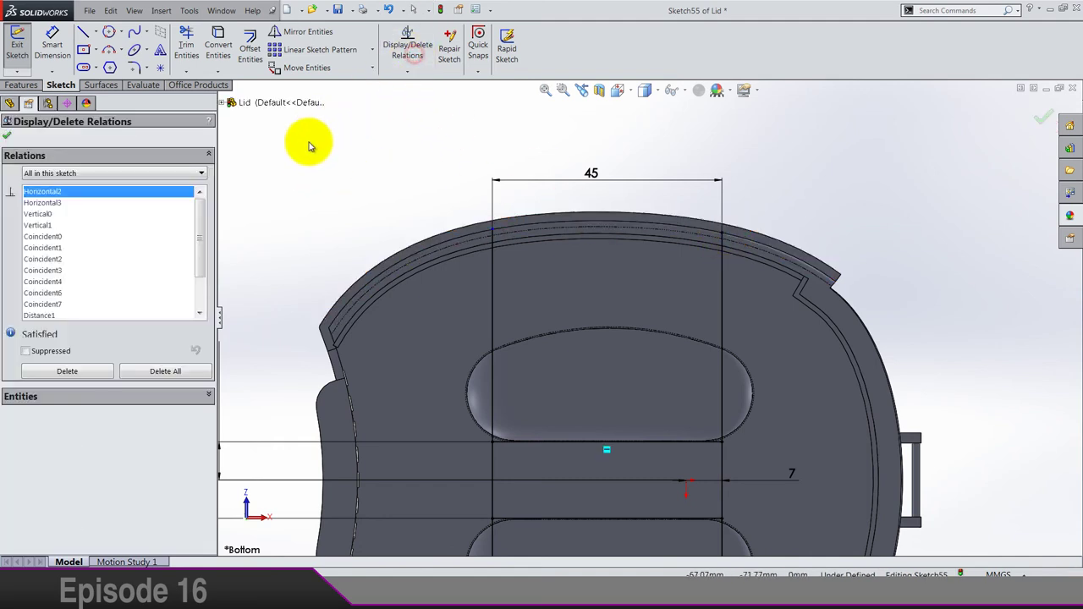
left_click(7, 135)
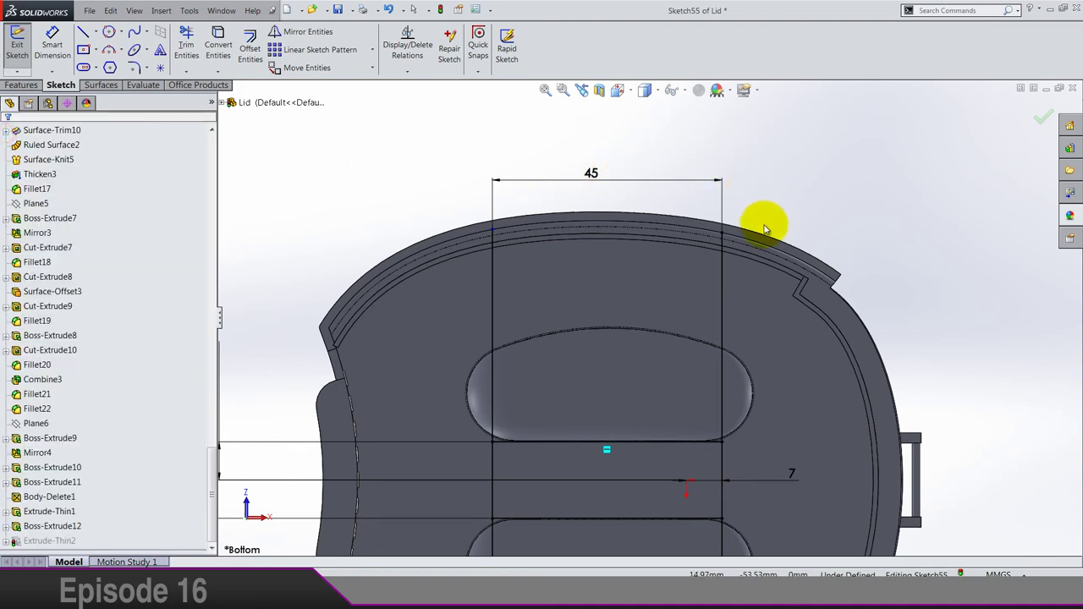
Step: Delete the Coincident4, Coincident6 and Coincident7 relations on the other three endpoints
left_click(722, 235)
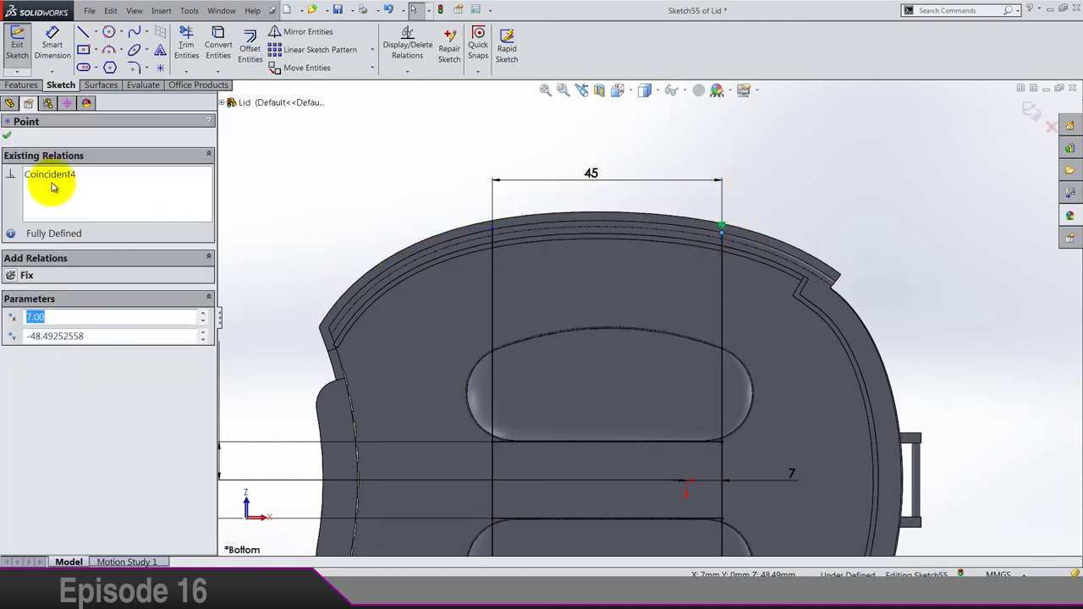
left_click(49, 174)
key("Delete")
left_click(343, 163)
scroll(551, 424, "up", 3)
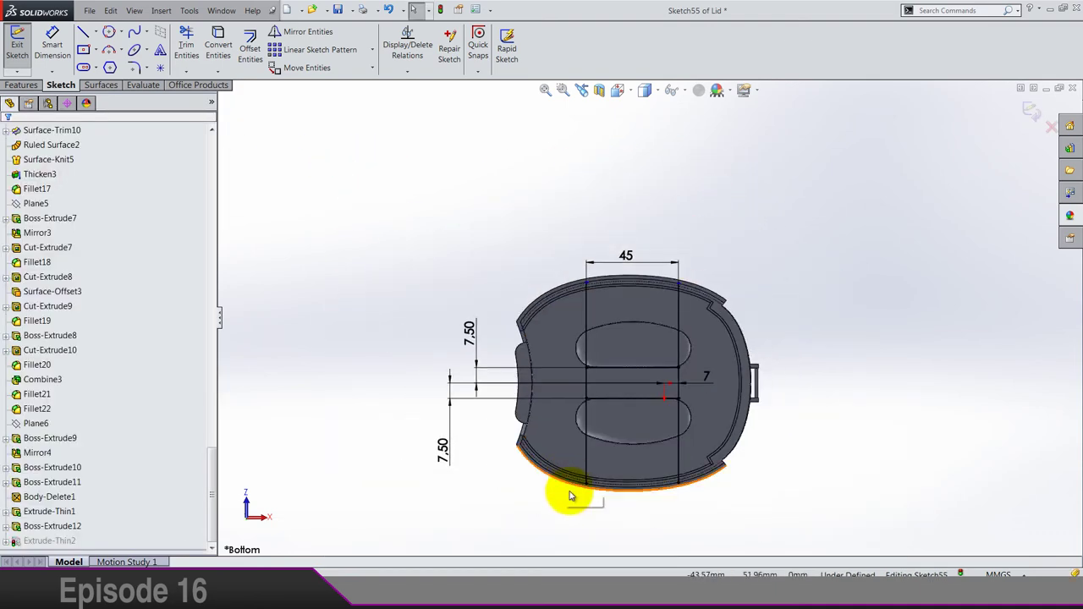
left_click(582, 482)
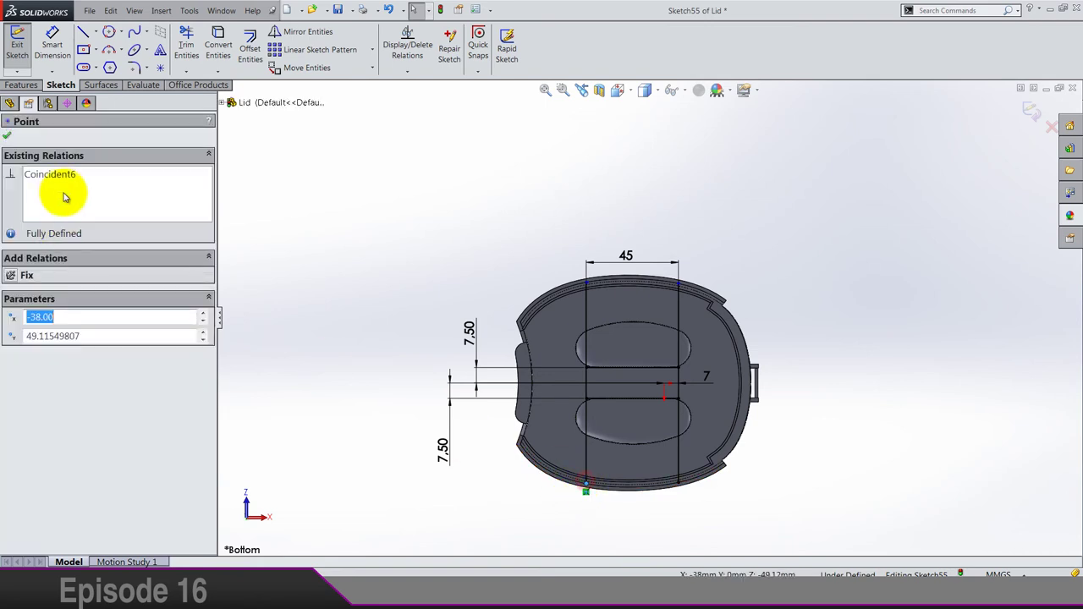
left_click(65, 175)
key("Delete")
left_click(432, 193)
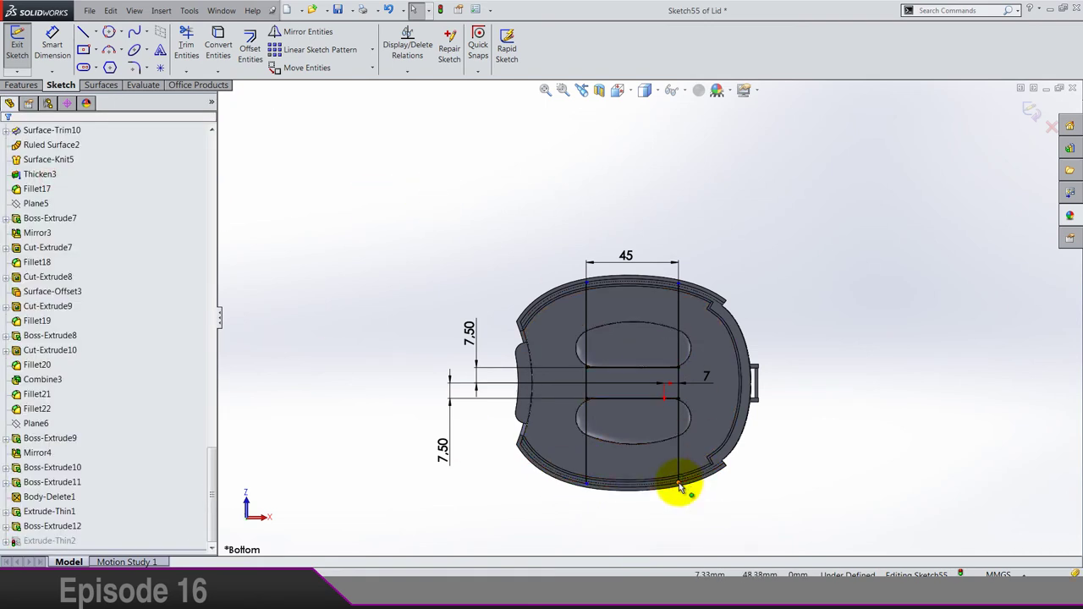
left_click(680, 486)
key("Delete")
left_click(399, 237)
scroll(573, 355, "up", 2)
middle_click_drag(573, 356, 660, 307)
Step: Make the rib lines' top endpoint coincident with the lid's inner rim edge
scroll(556, 303, "down", 4)
scroll(556, 303, "down", 3)
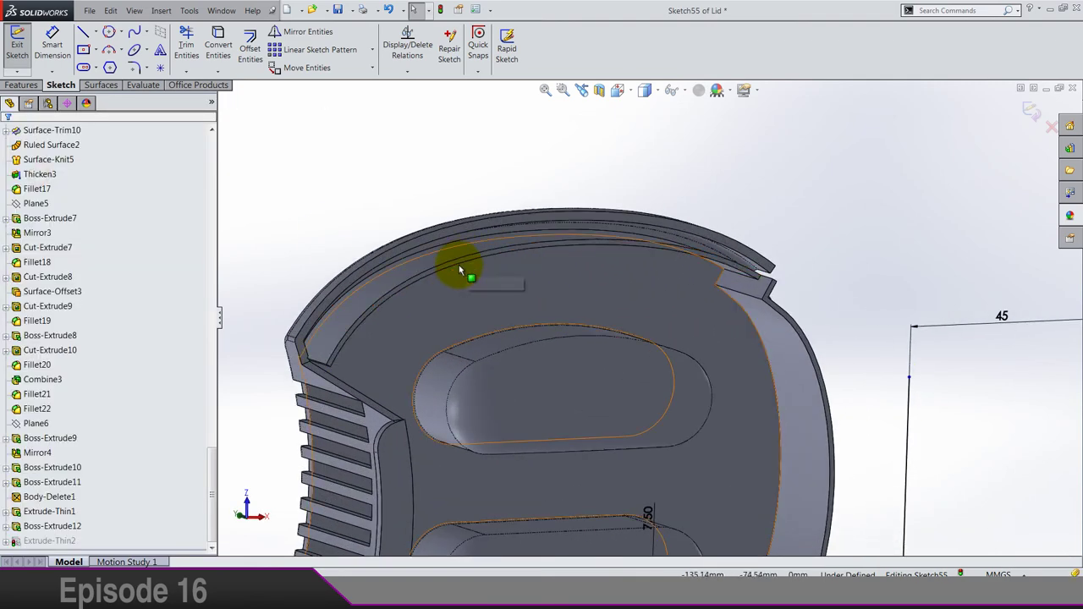
left_click(463, 267)
scroll(786, 323, "up", 2)
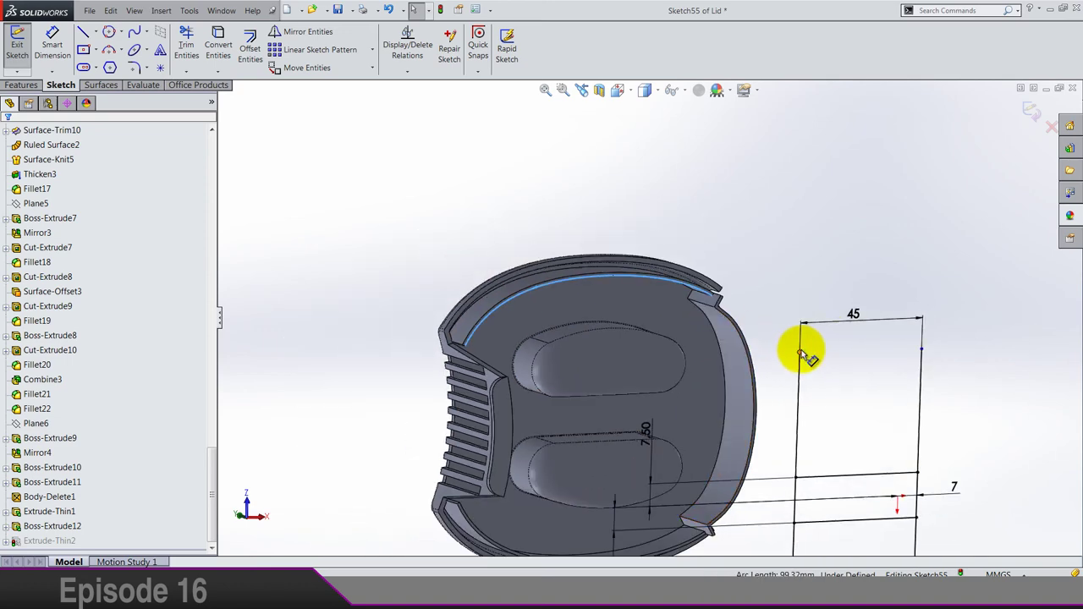
left_click(800, 355, "ctrl")
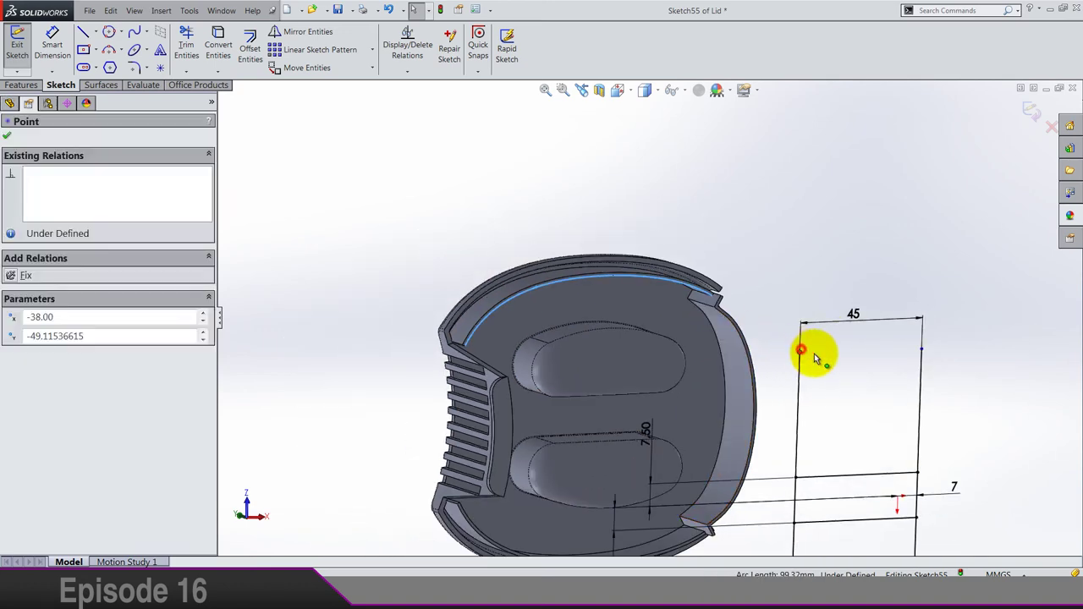
left_click(835, 286)
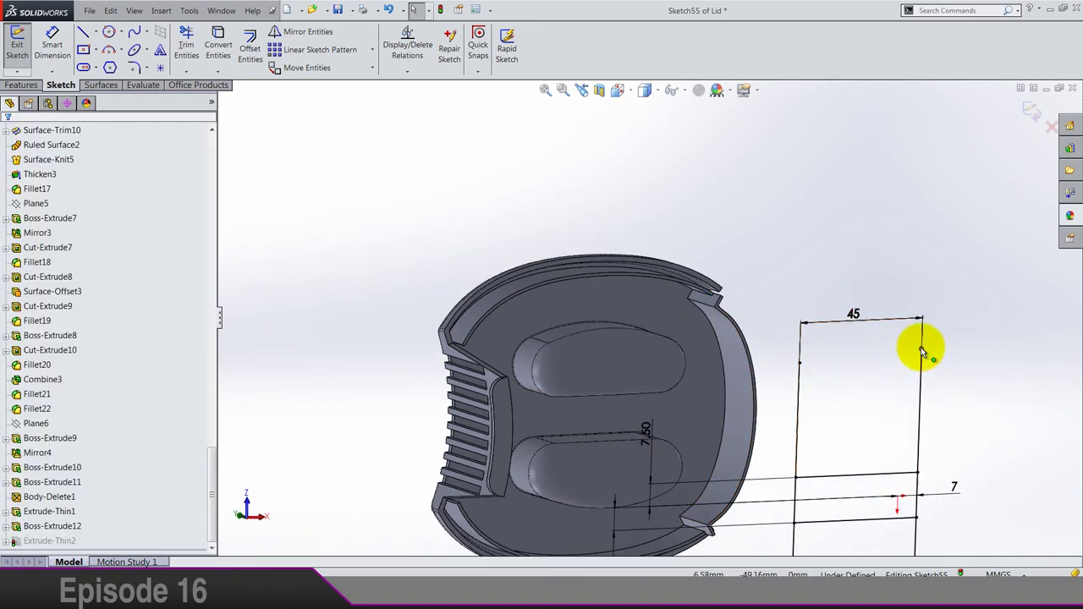
left_click(922, 349)
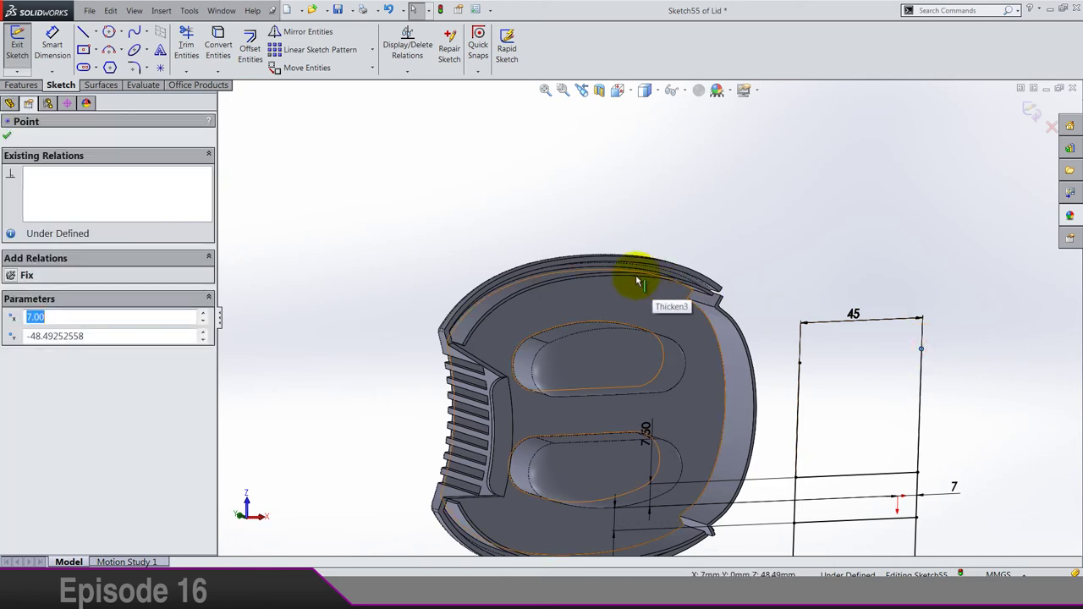
scroll(631, 283, "down", 5)
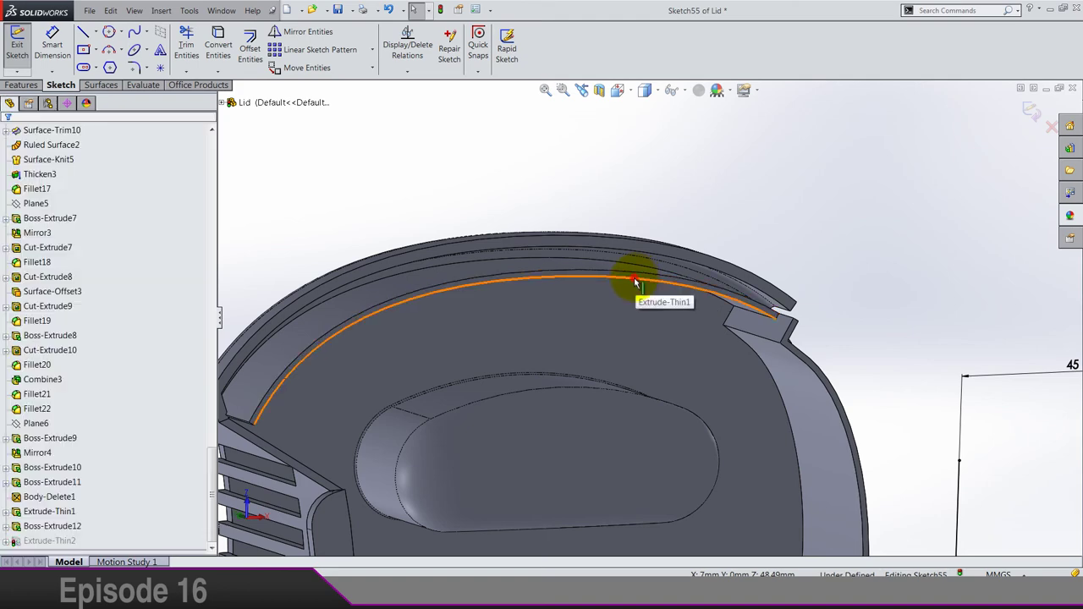
left_click(636, 284, "ctrl")
left_click(664, 237)
left_click(684, 227)
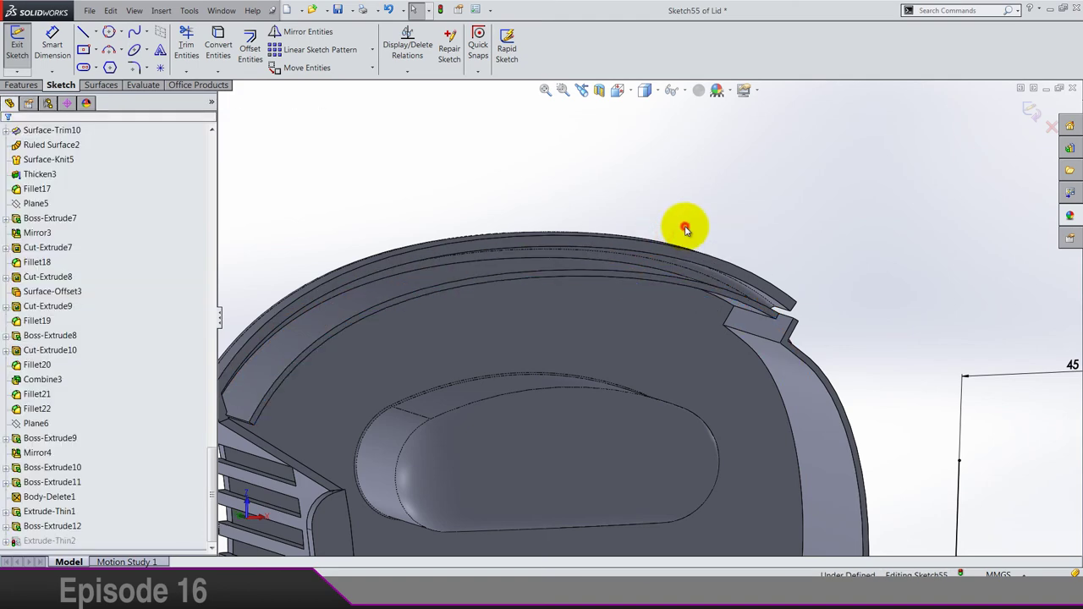
Step: Make the lower line endpoint coincident with the lower inner rim edge, then exit the sketch
scroll(718, 307, "up", 5)
mouse_move(605, 461)
middle_mouse_down()
mouse_move(624, 411)
mouse_move(634, 430)
mouse_move(658, 415)
middle_mouse_up()
scroll(659, 411, "down", 6)
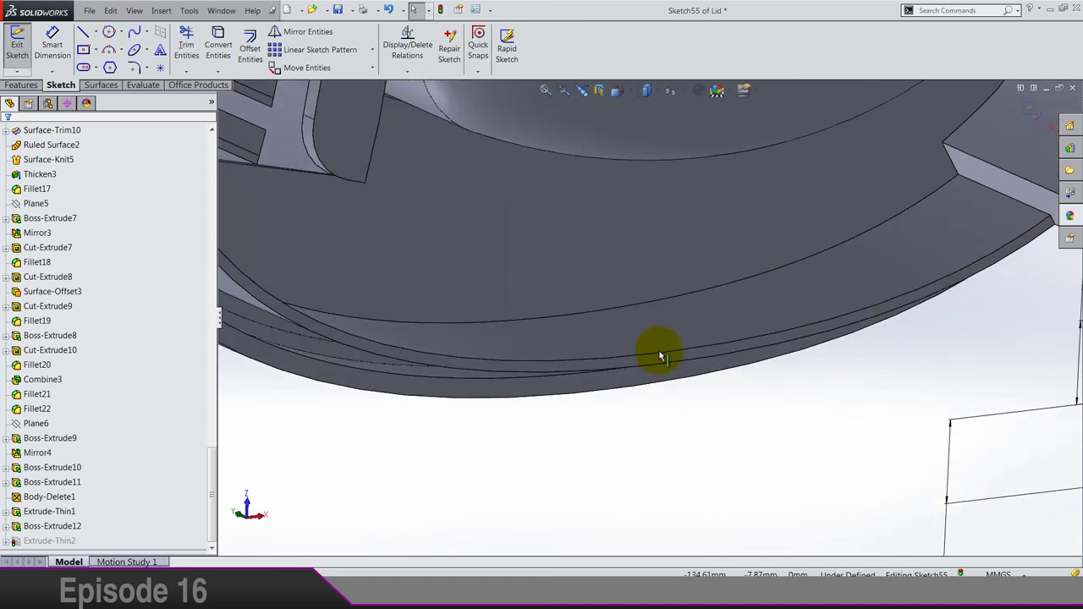
scroll(656, 356, "up", 6)
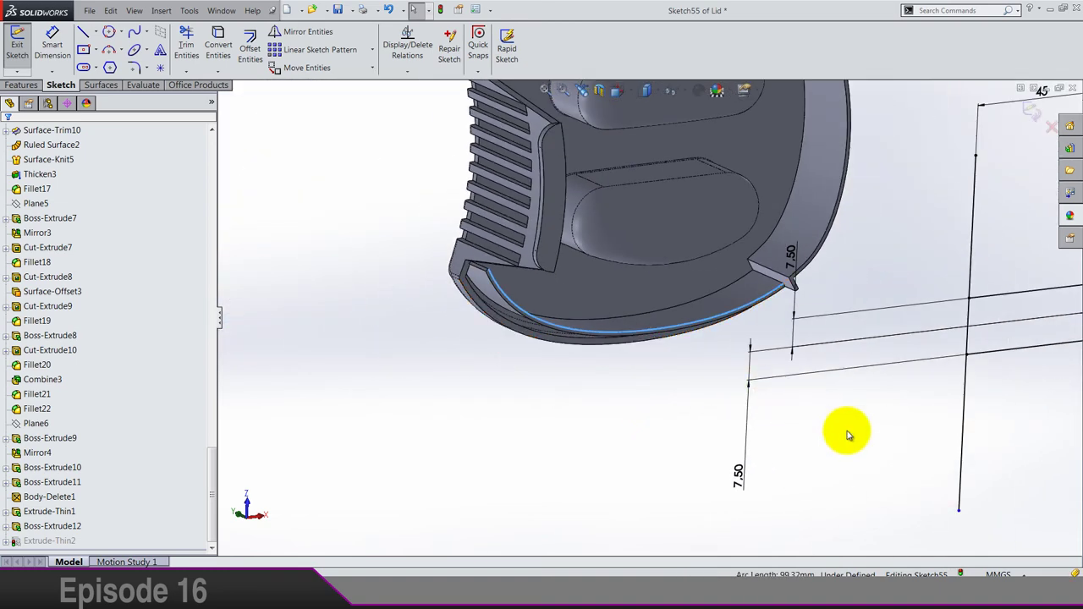
left_click(865, 454)
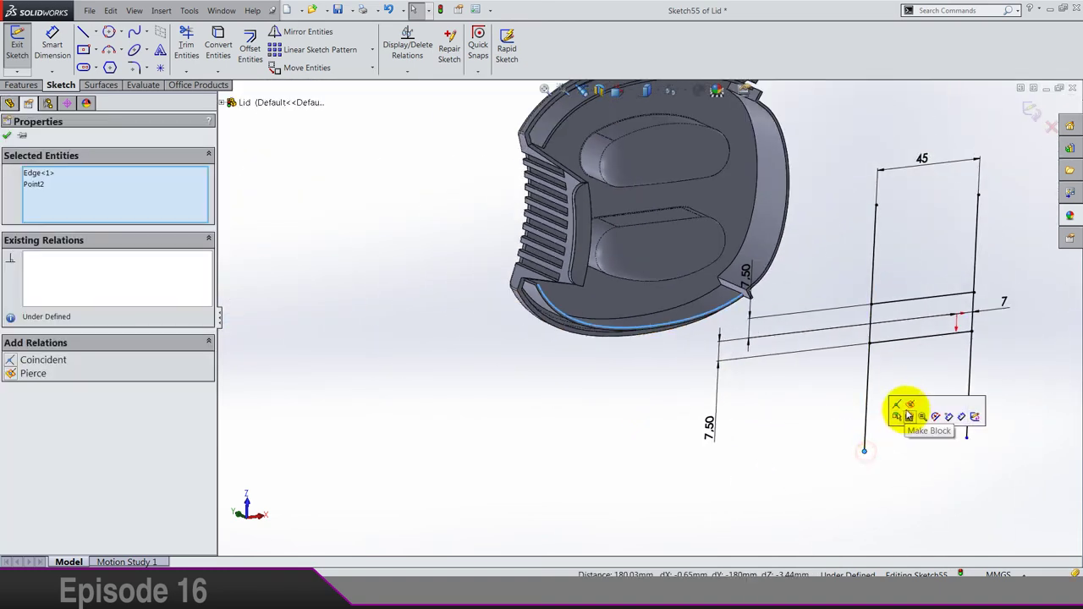
left_click(783, 391)
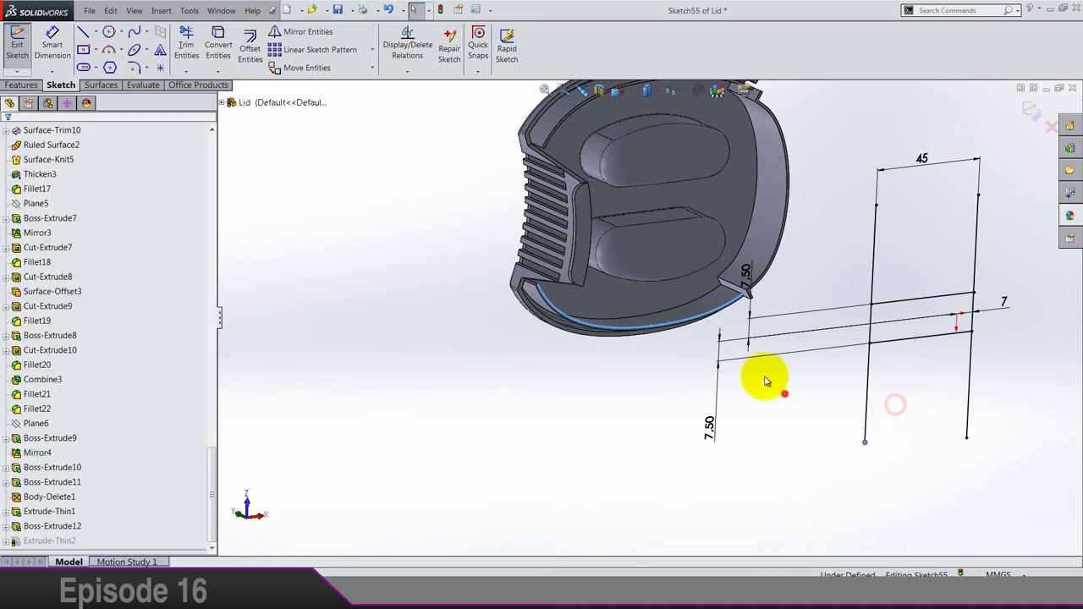
left_click(692, 324)
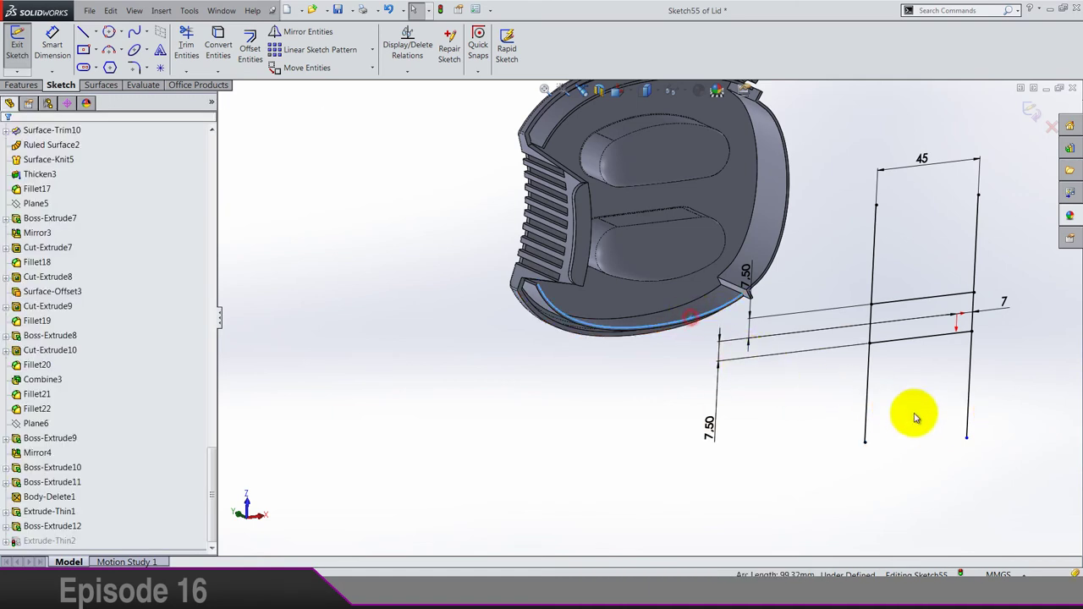
left_click(967, 435, "ctrl")
left_click(988, 394)
left_click(999, 399)
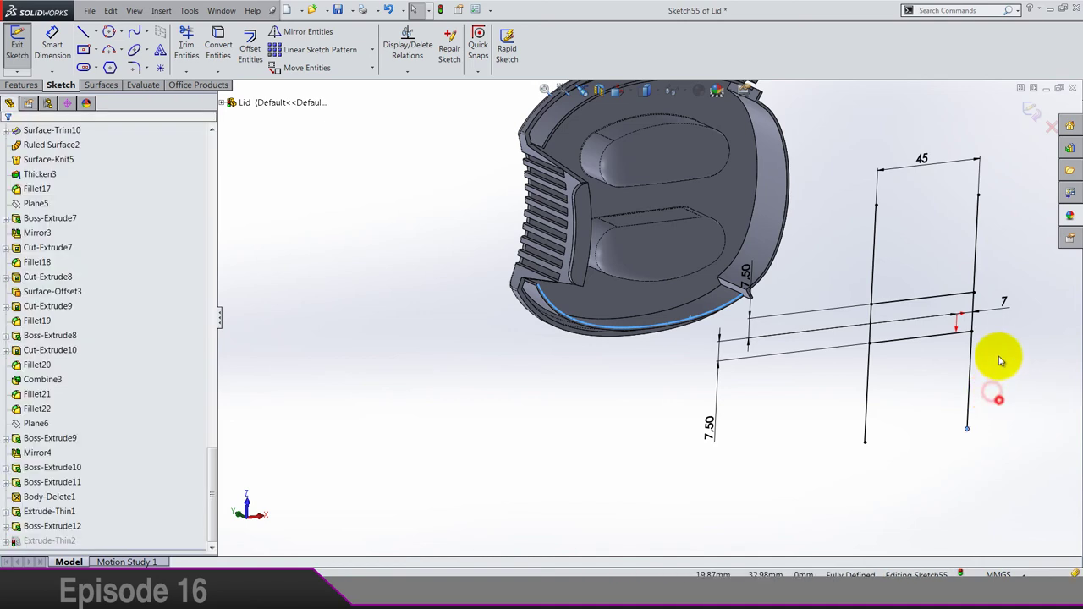
left_click(1028, 114)
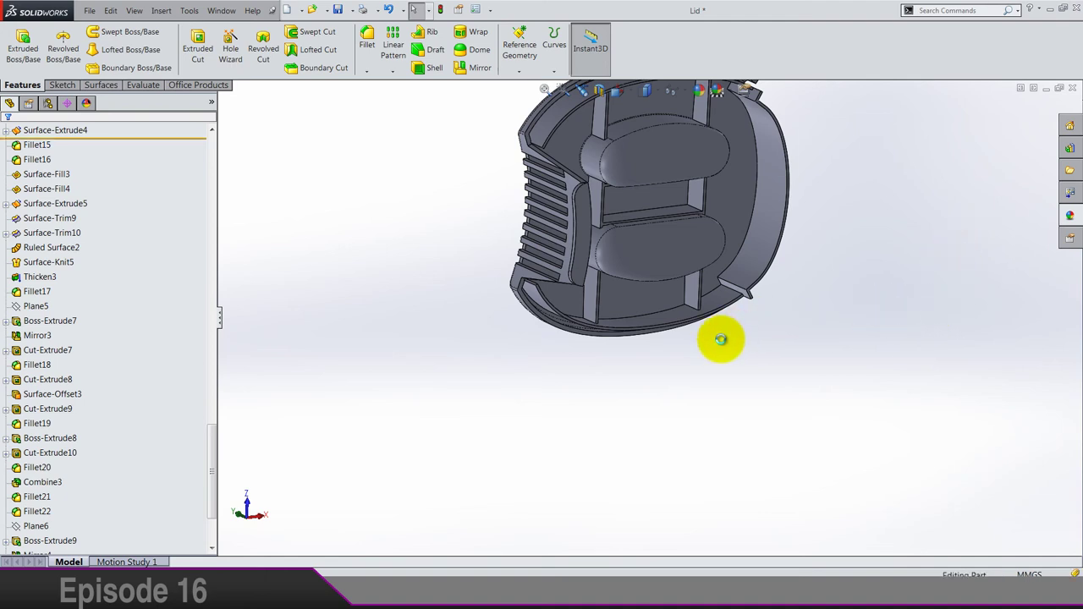
Step: Orbit to view the lid's inside face-on and right-click the flat face between the pockets
middle_click_drag(720, 349, 689, 314)
scroll(689, 274, "down", 5)
scroll(533, 338, "down", 10)
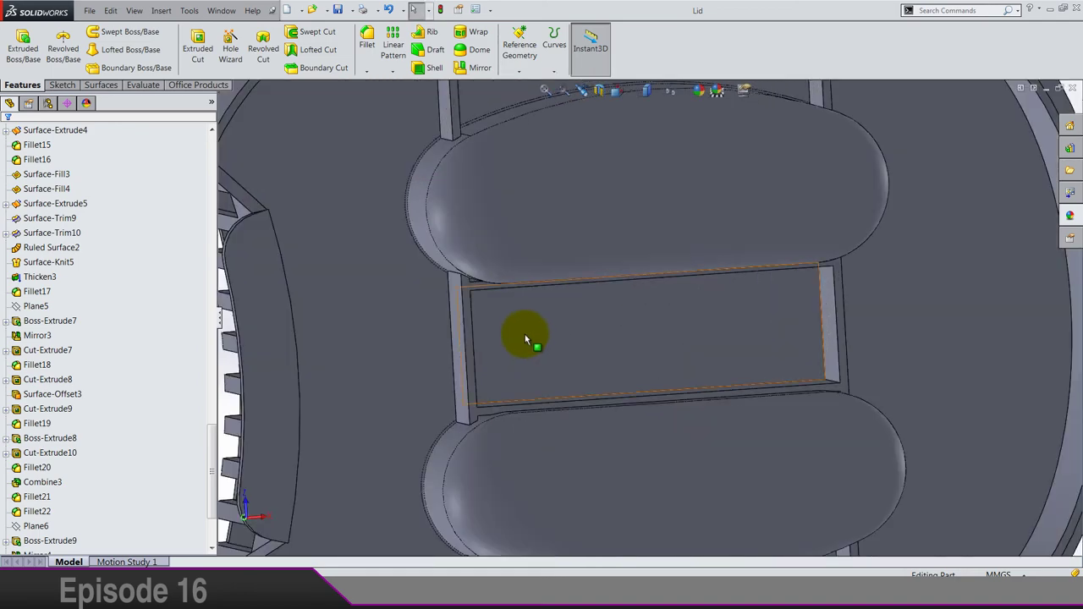
right_click(416, 273)
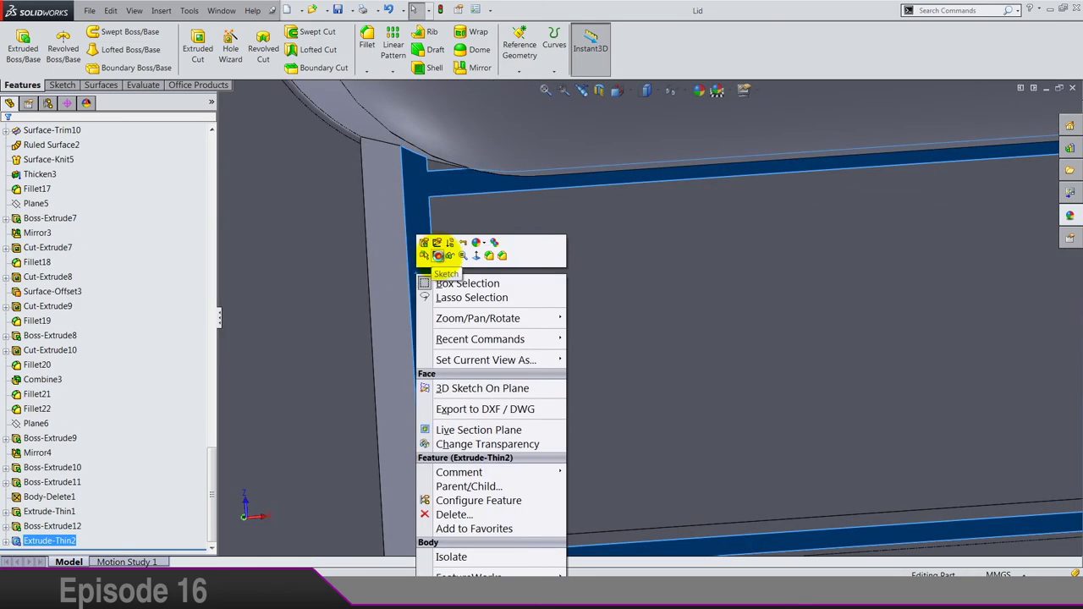
Step: Start a sketch on that face and draw a horizontal line across the rectangle
left_click(440, 260)
scroll(521, 298, "down", 7)
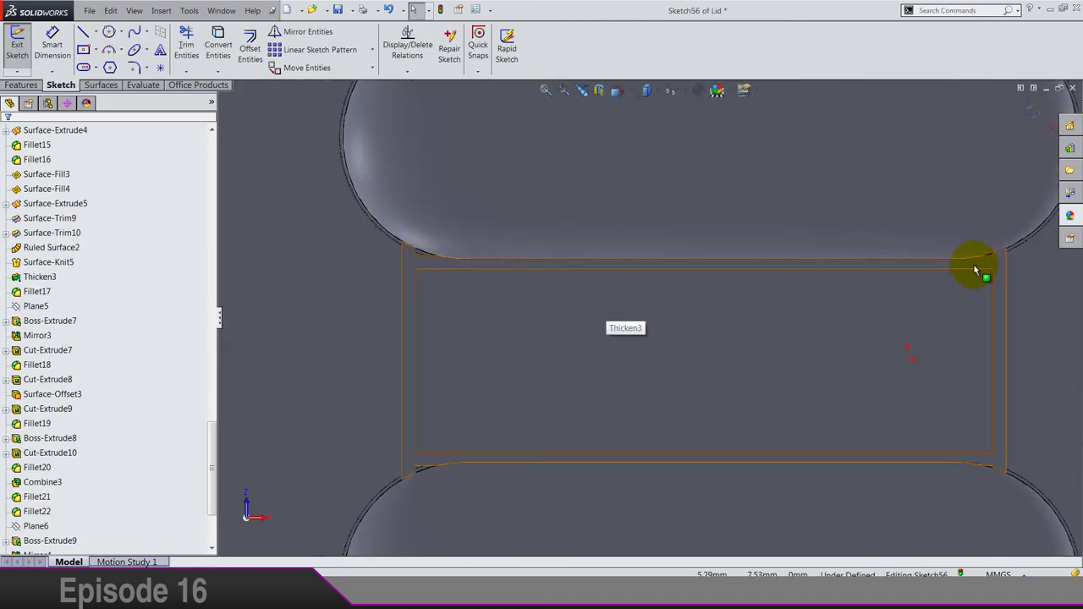
middle_click_drag(979, 271, 914, 286, "ctrl")
left_click(85, 34)
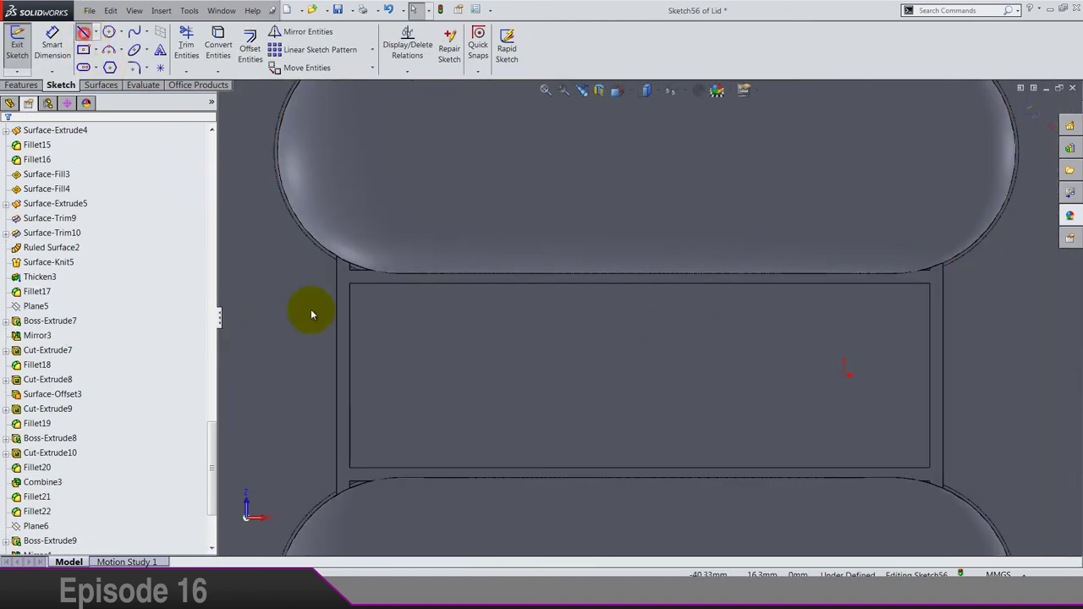
left_click(341, 317)
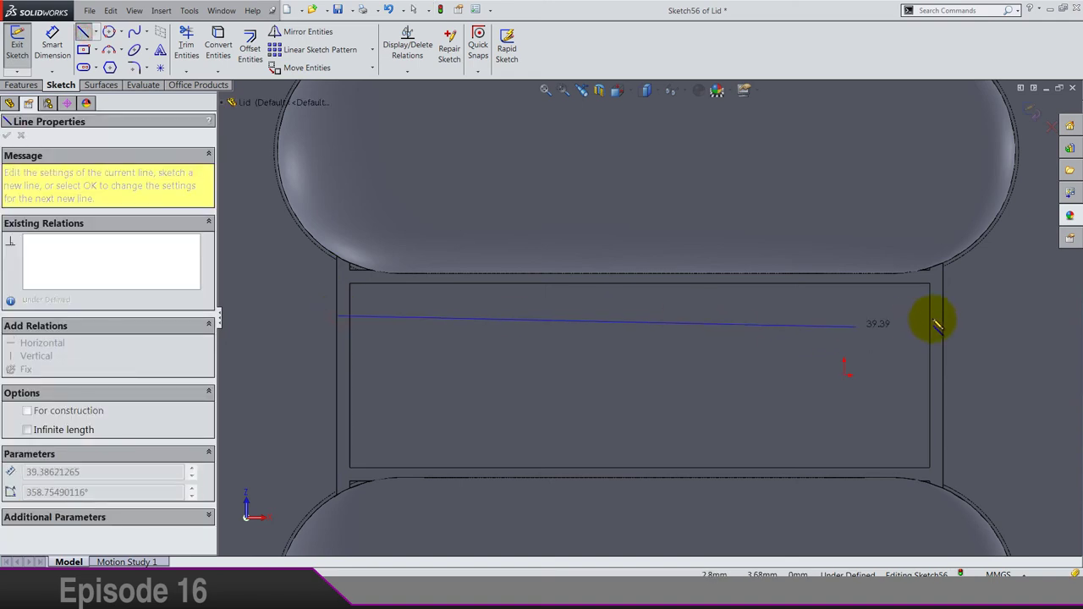
left_click(944, 317)
key("Escape")
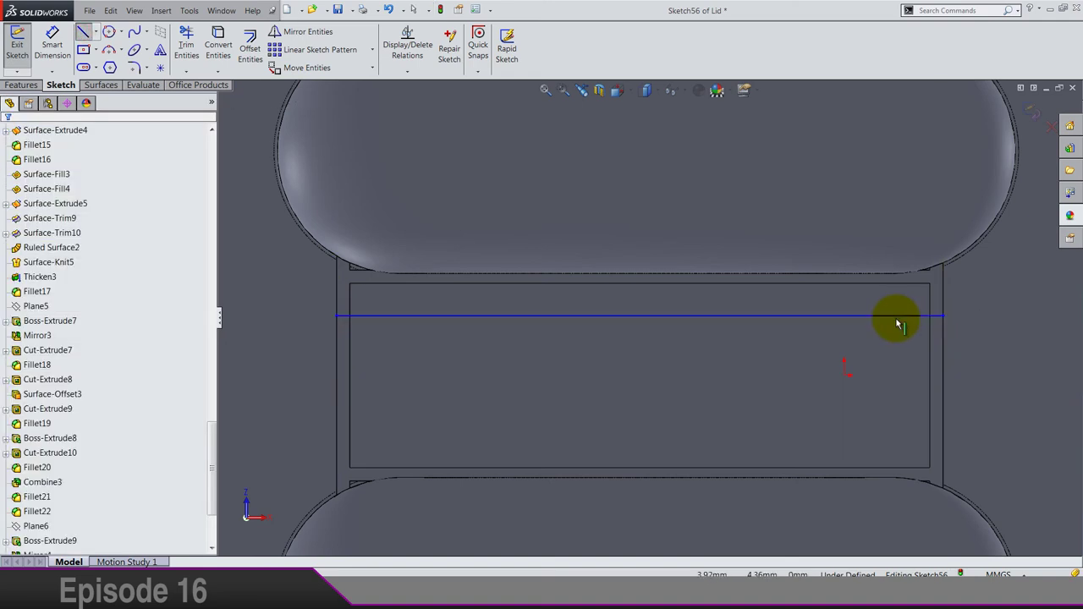
left_click(899, 317)
left_click(834, 302)
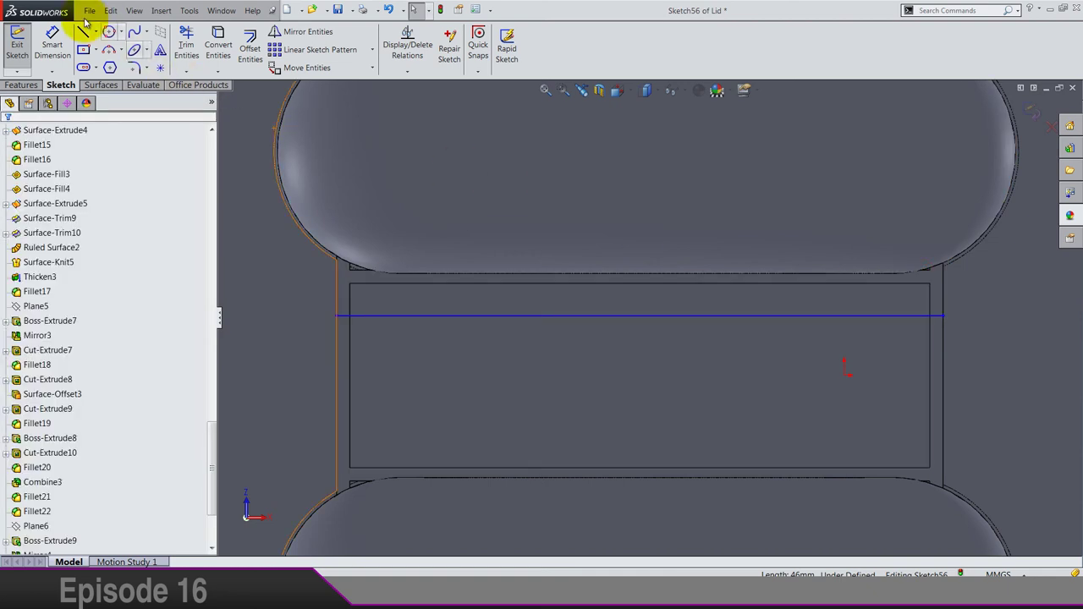
Step: Dimension the line 0.5 mm inside the rectangle's top edge
left_click(53, 42)
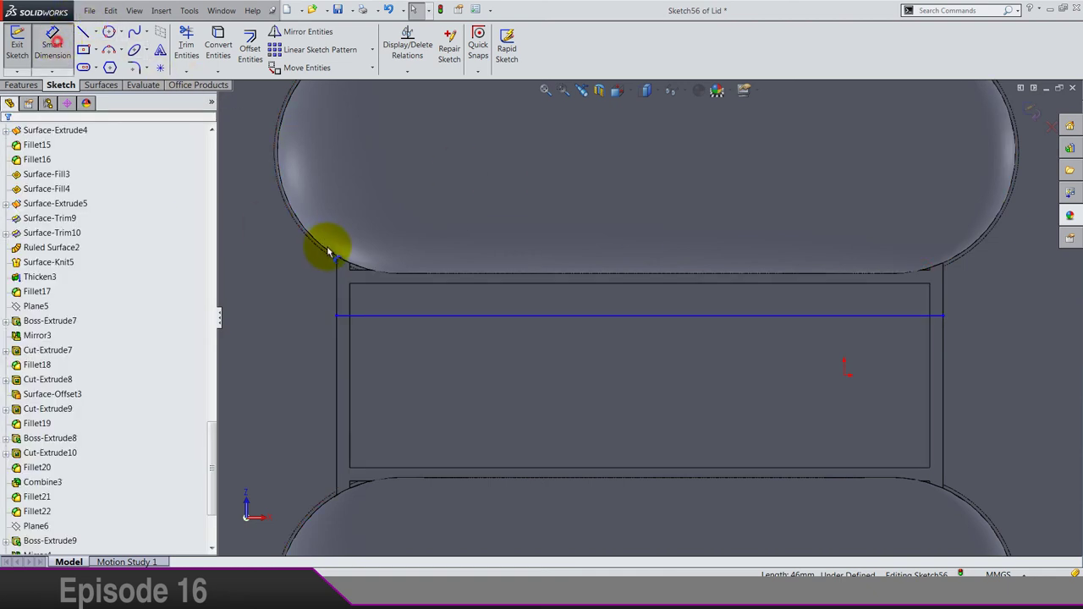
left_click(394, 283)
left_click(429, 317)
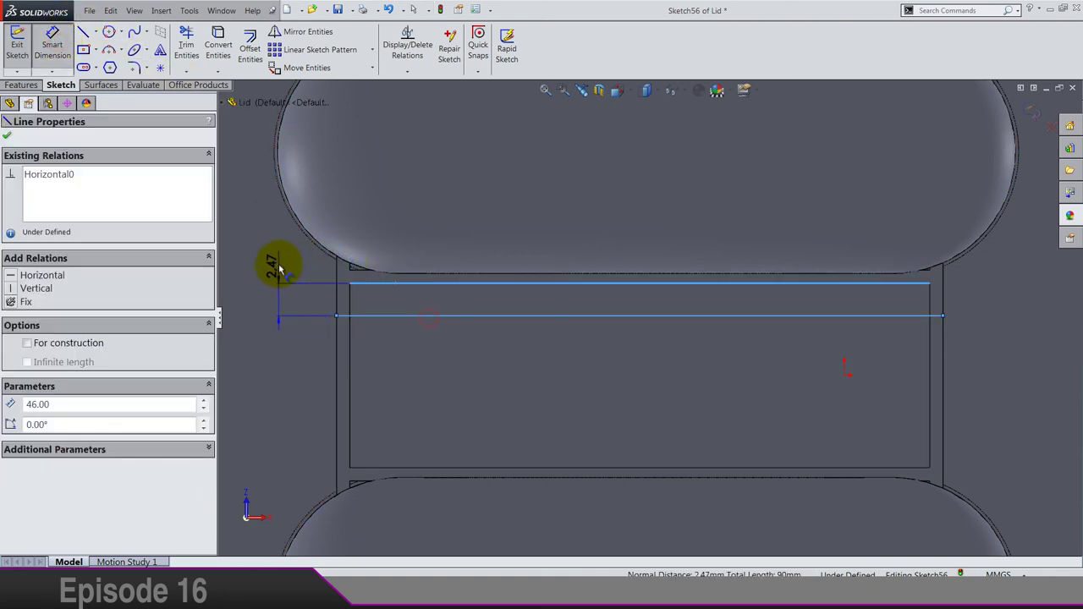
left_click(278, 258)
type("0.5")
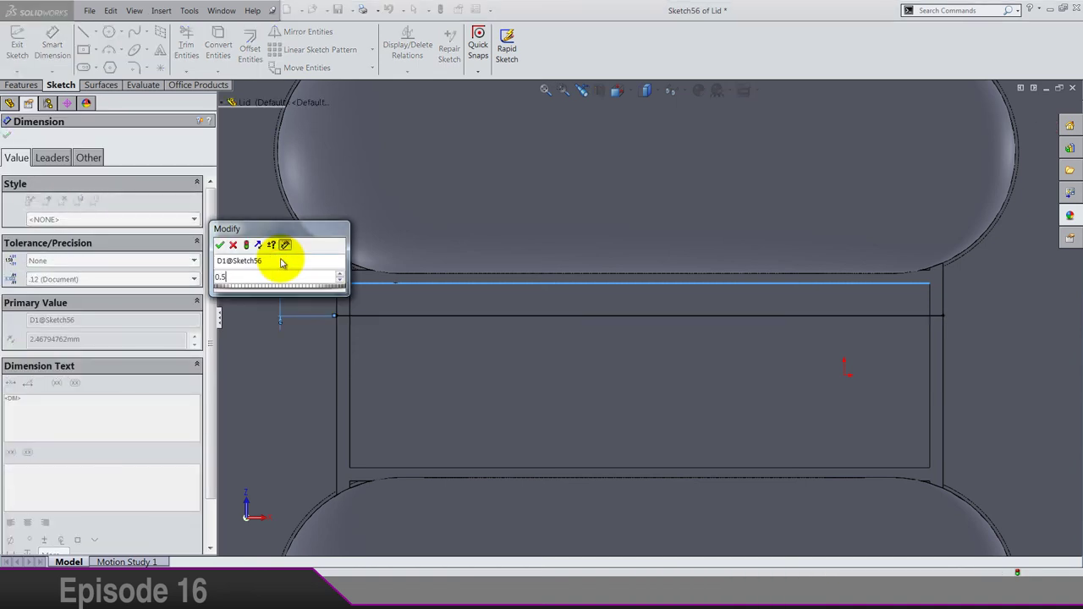
key("Return")
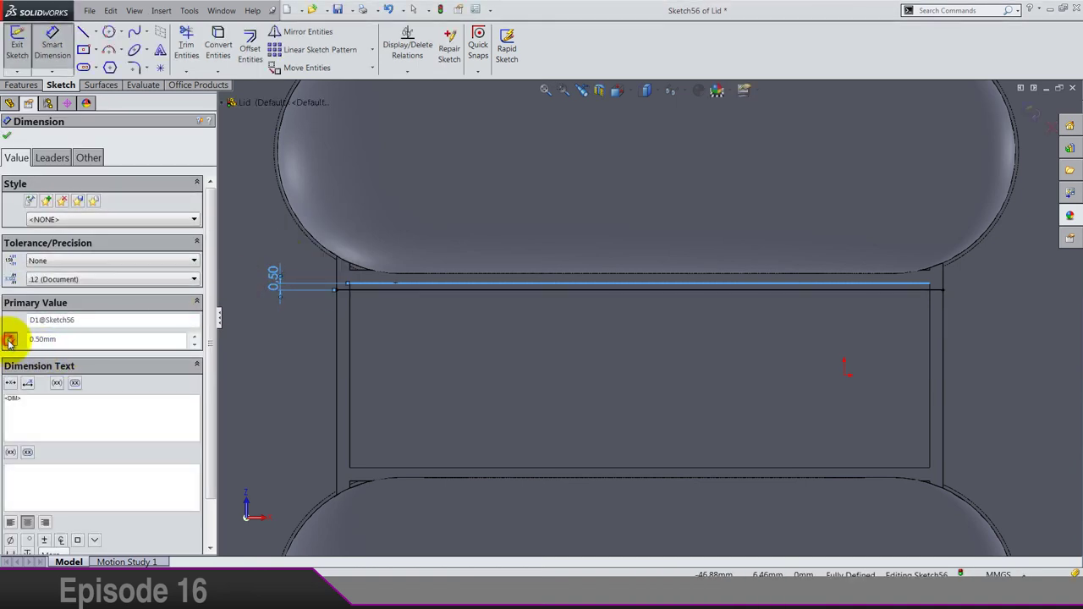
left_click(11, 340)
left_click(8, 137)
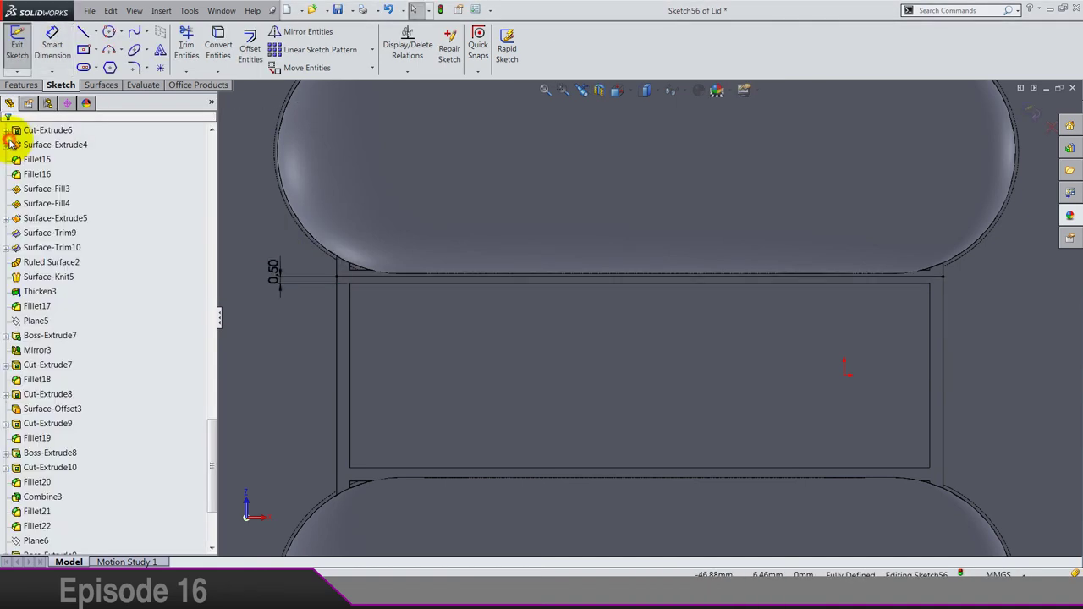
Step: Draw a second horizontal line and dimension it 0.5 mm from the rectangle's bottom edge
left_click(98, 33)
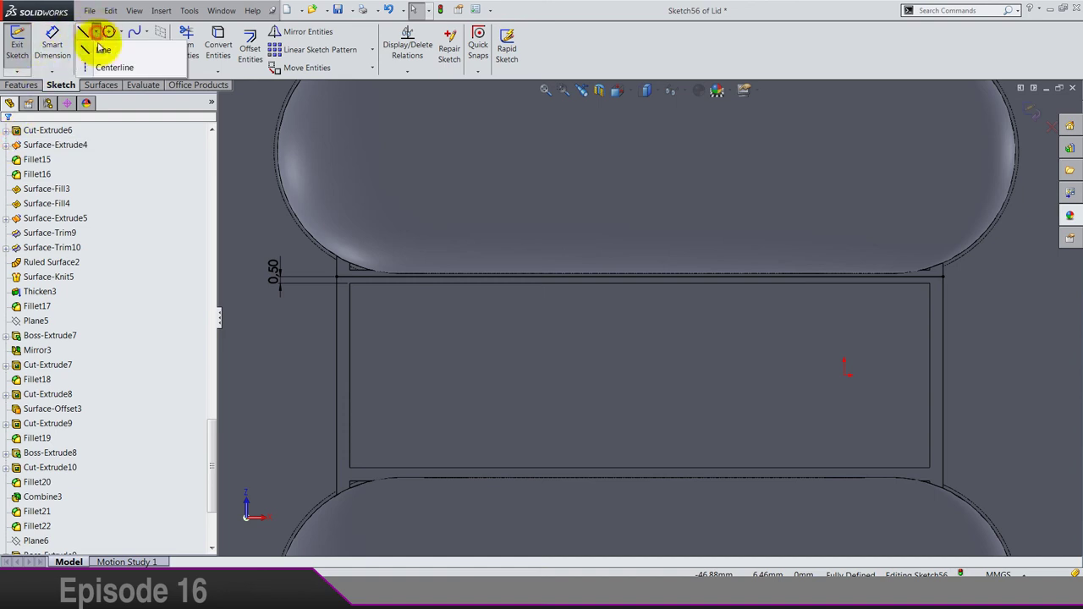
left_click(107, 72)
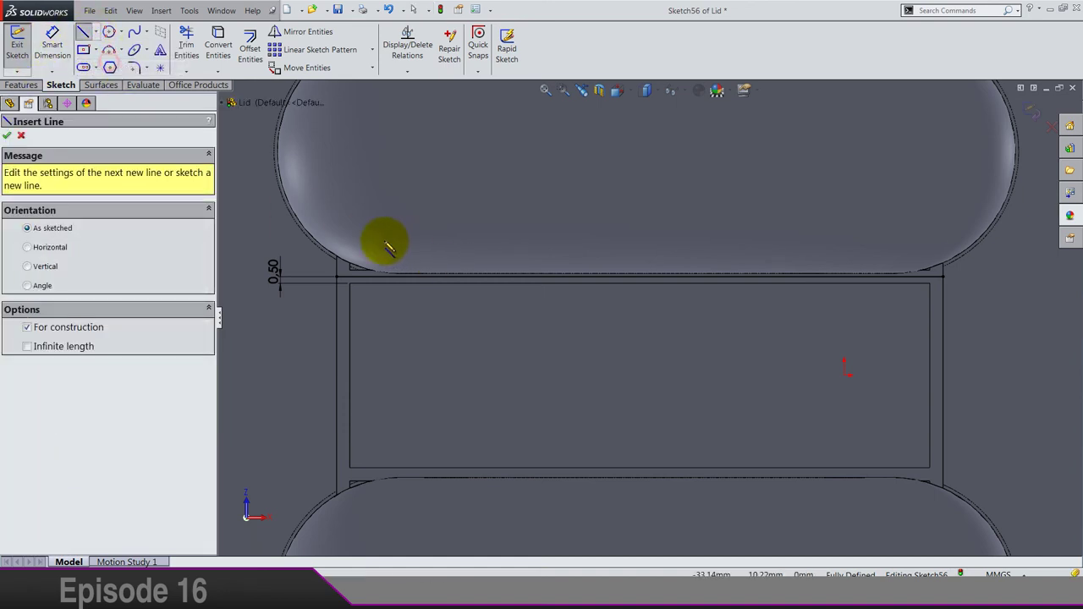
left_click(65, 330)
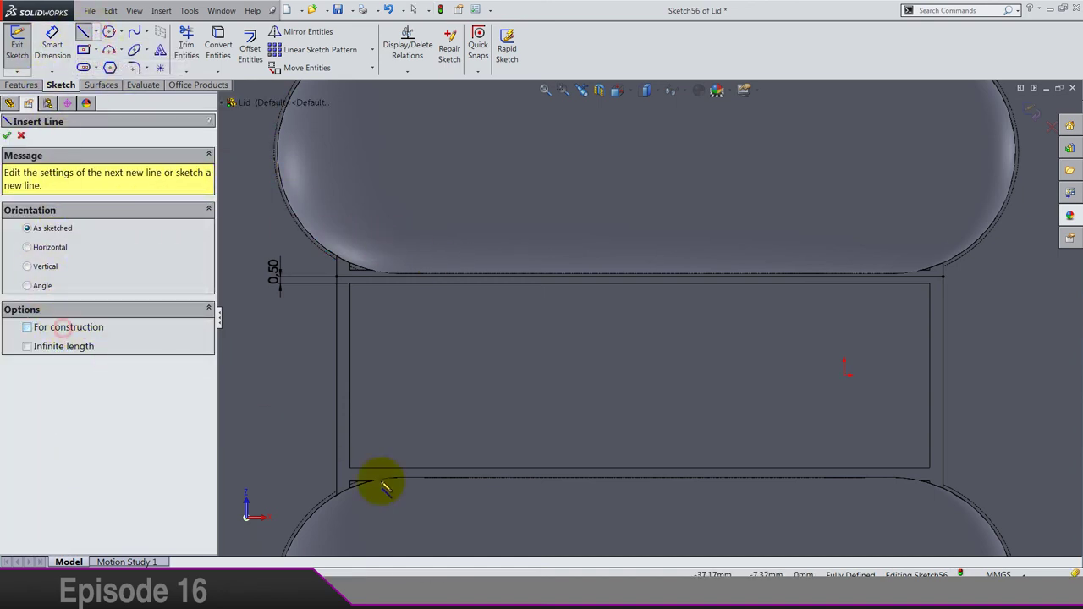
left_click(338, 434)
left_click(942, 434)
key("Escape")
key("Escape")
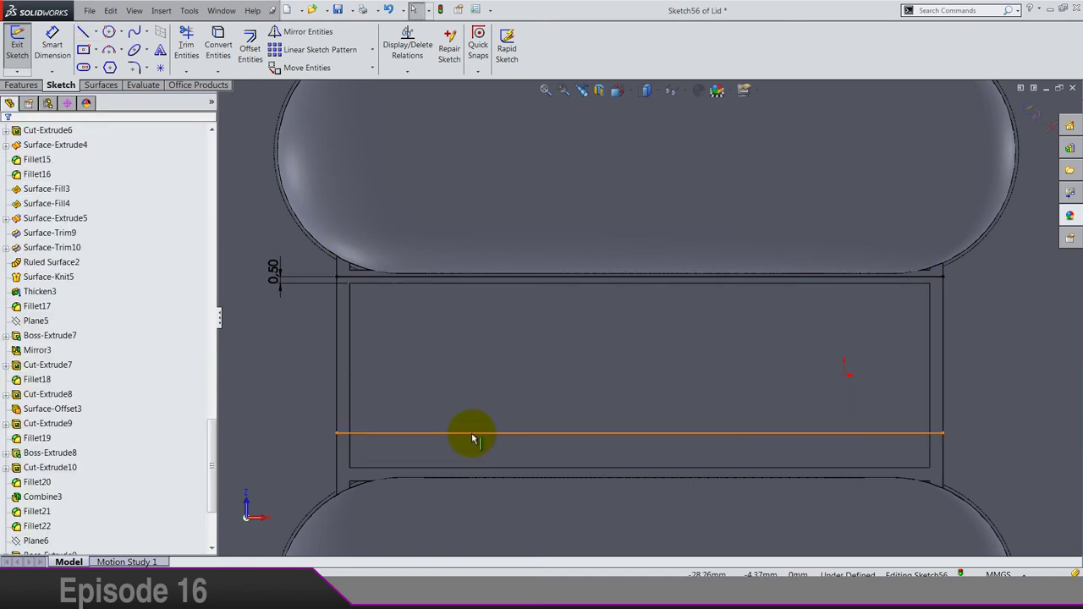
left_click(53, 48)
left_click(522, 434)
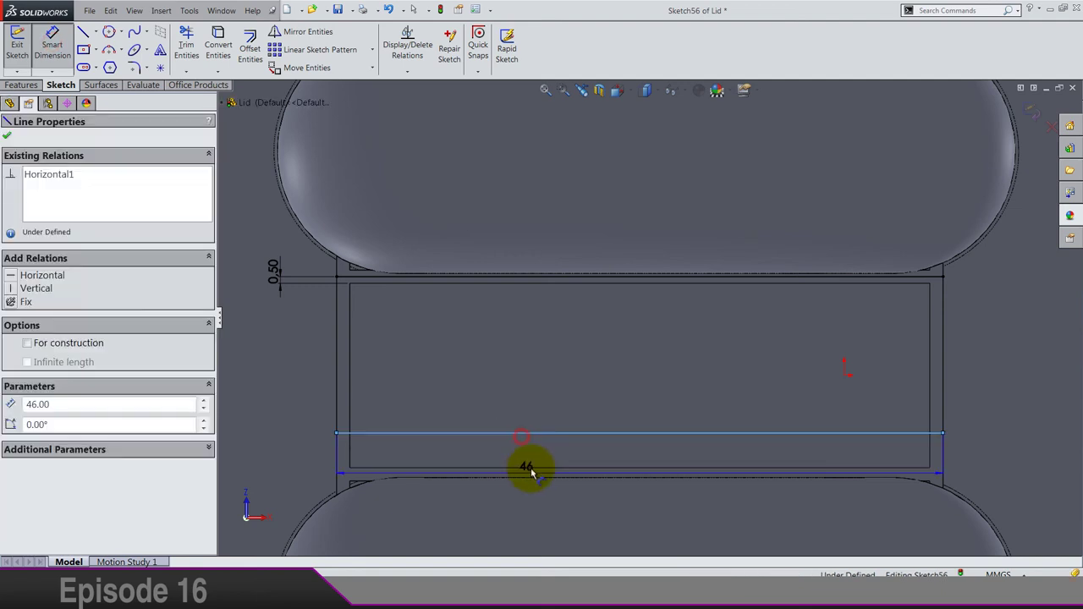
left_click(530, 467)
left_click(276, 391)
type("0")
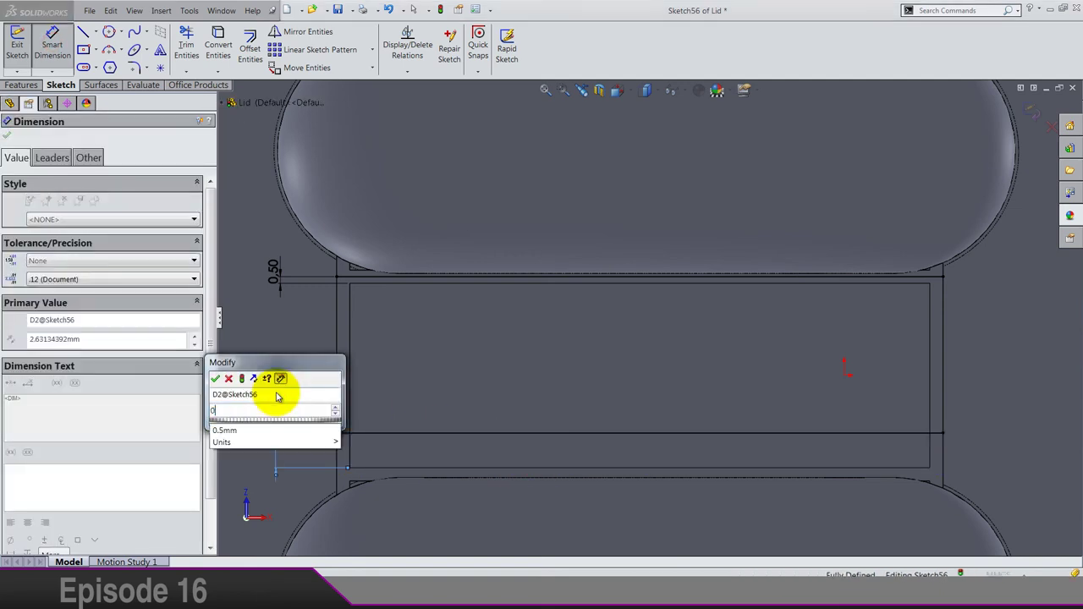
type(".5")
key("Return")
key("Escape")
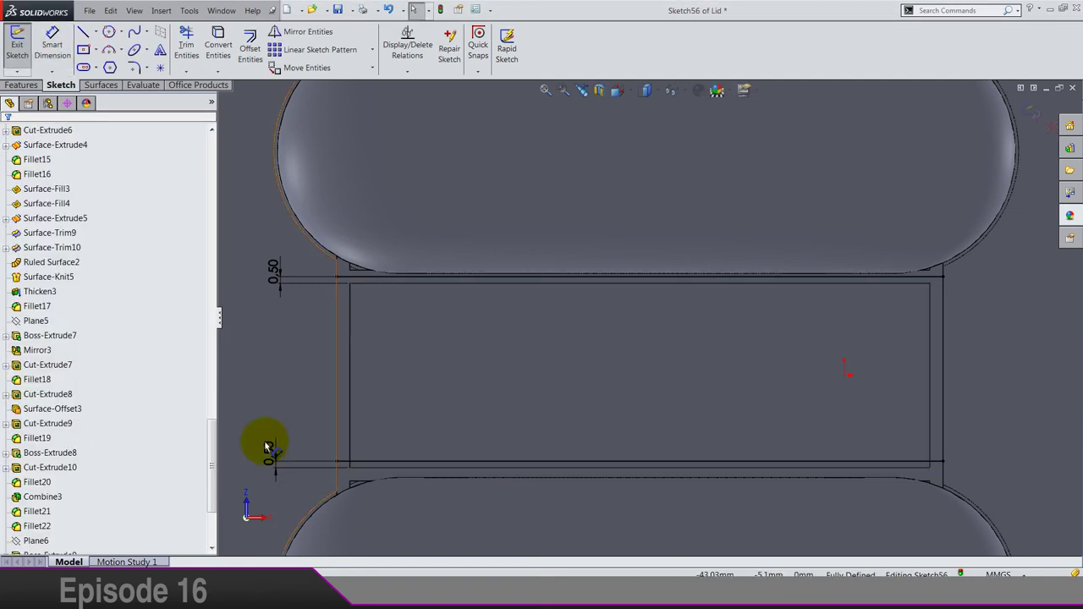
left_click(267, 447)
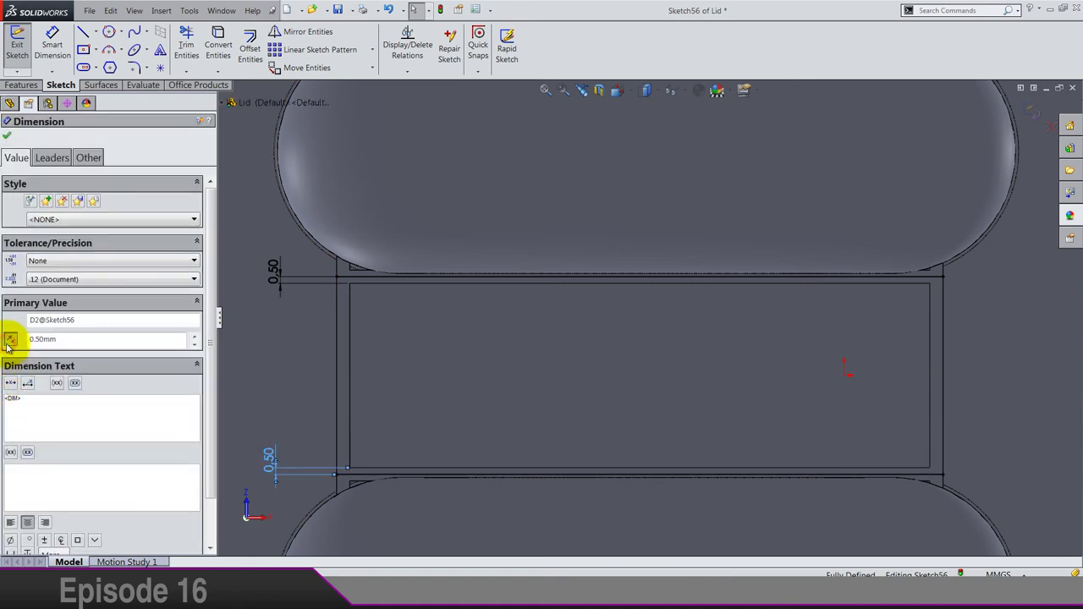
Step: Orbit to view the sketch at an angle and exit it with Ctrl+B
scroll(614, 372, "up", 3)
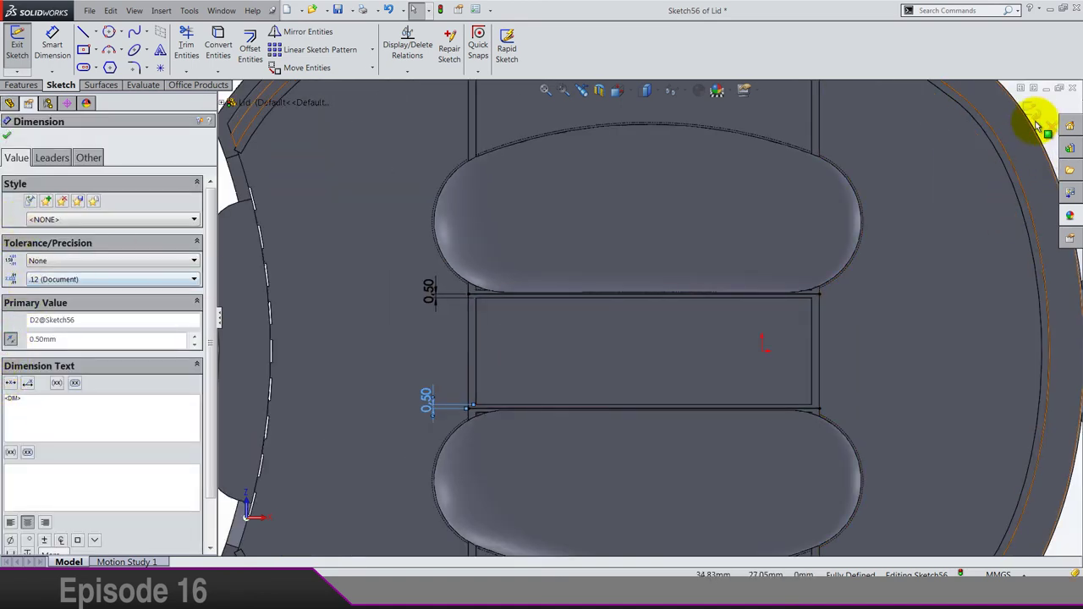
middle_click_drag(955, 161, 757, 290)
key("ctrl+b")
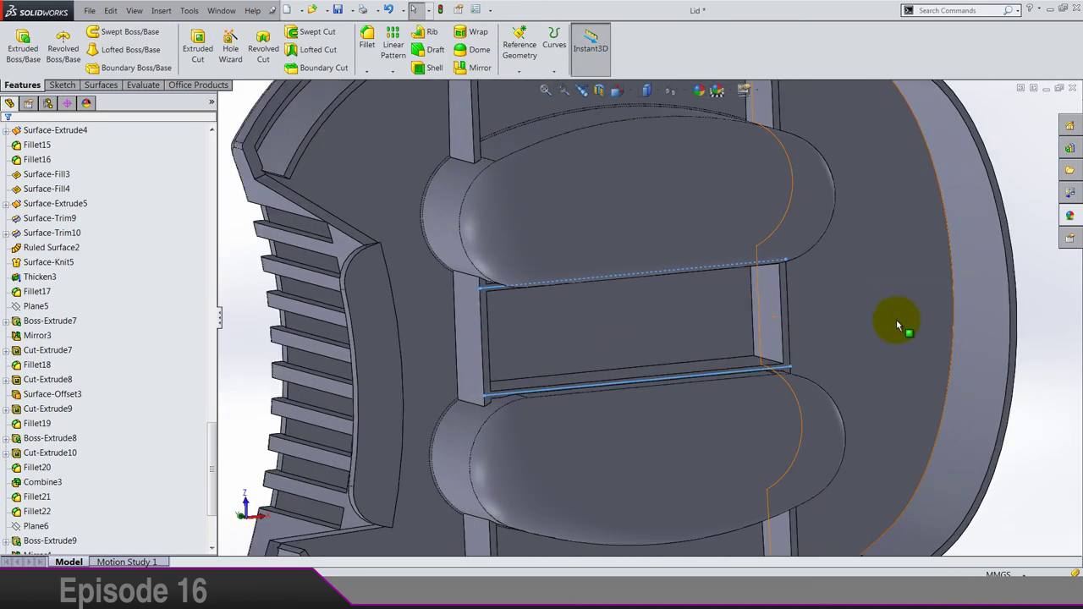
Step: Extrude the lines 17.5 mm deep as a 1 mm mid-plane thin feature
left_click(21, 52)
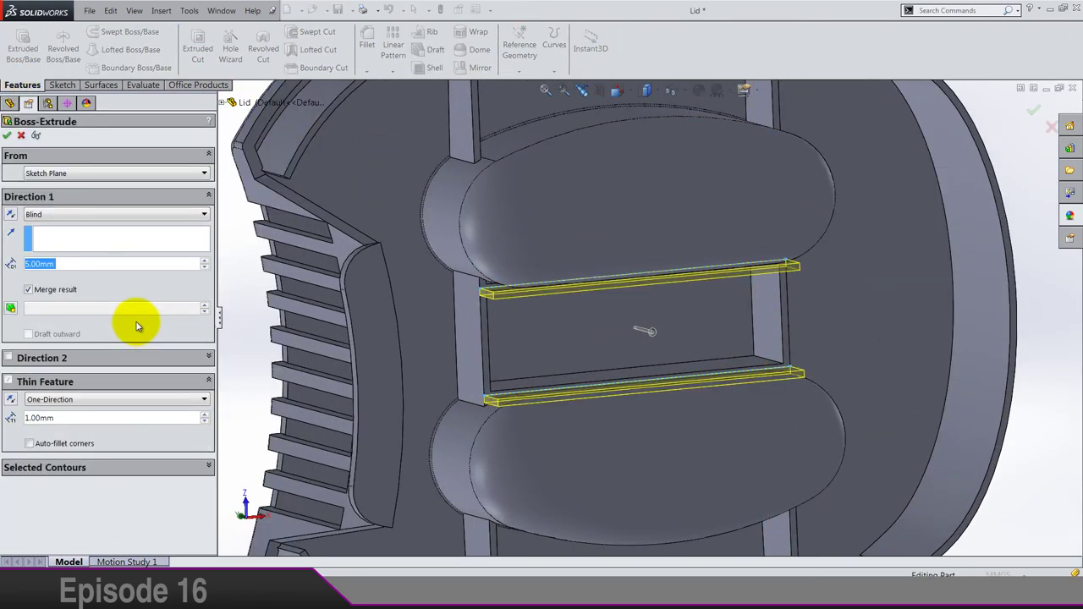
type("17.5")
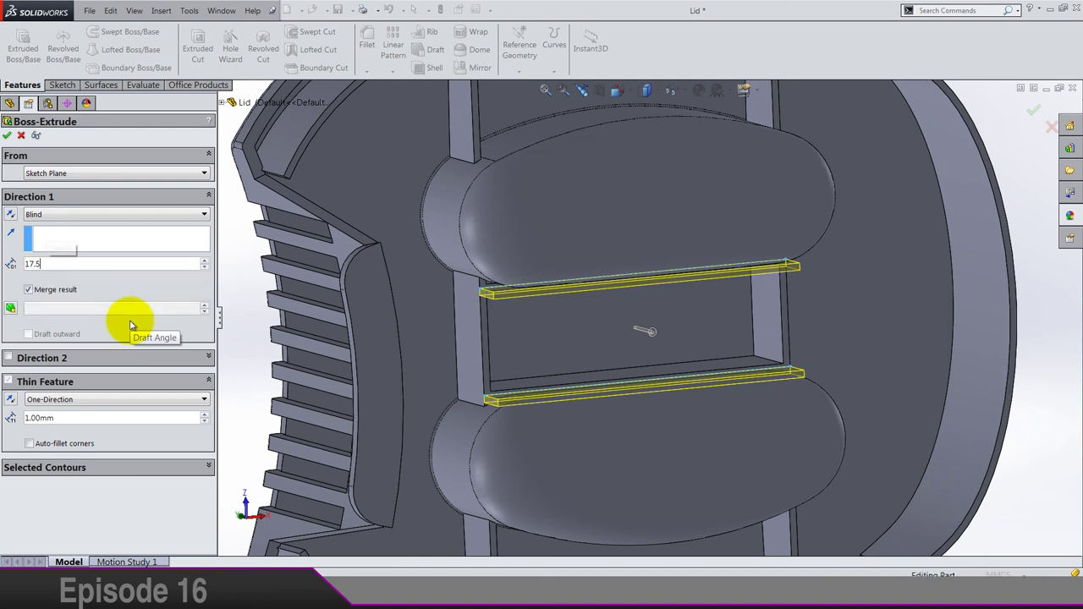
key("Return")
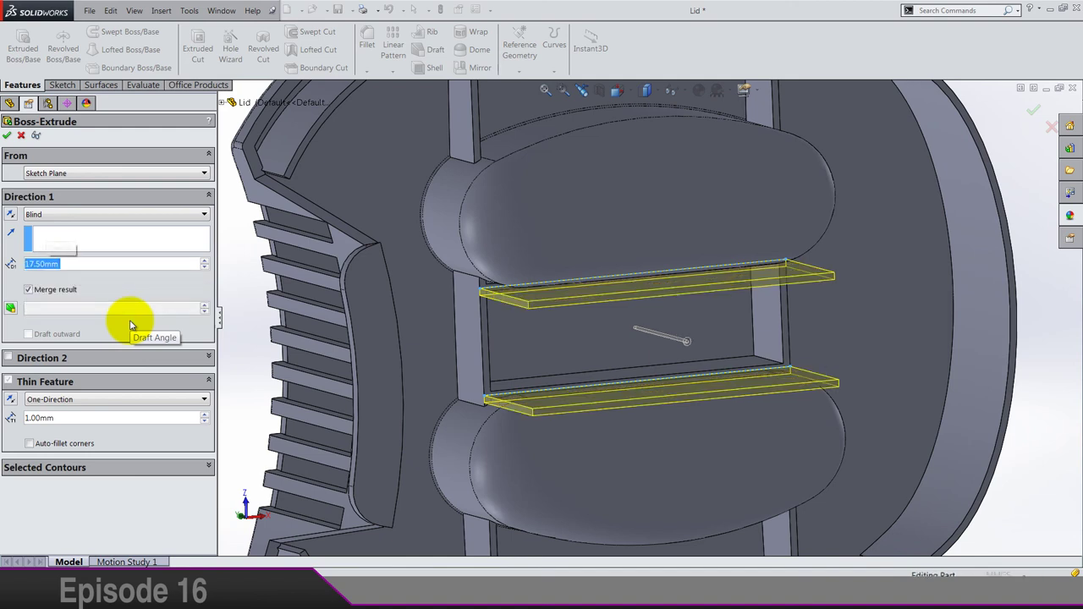
left_click(50, 398)
left_click(49, 421)
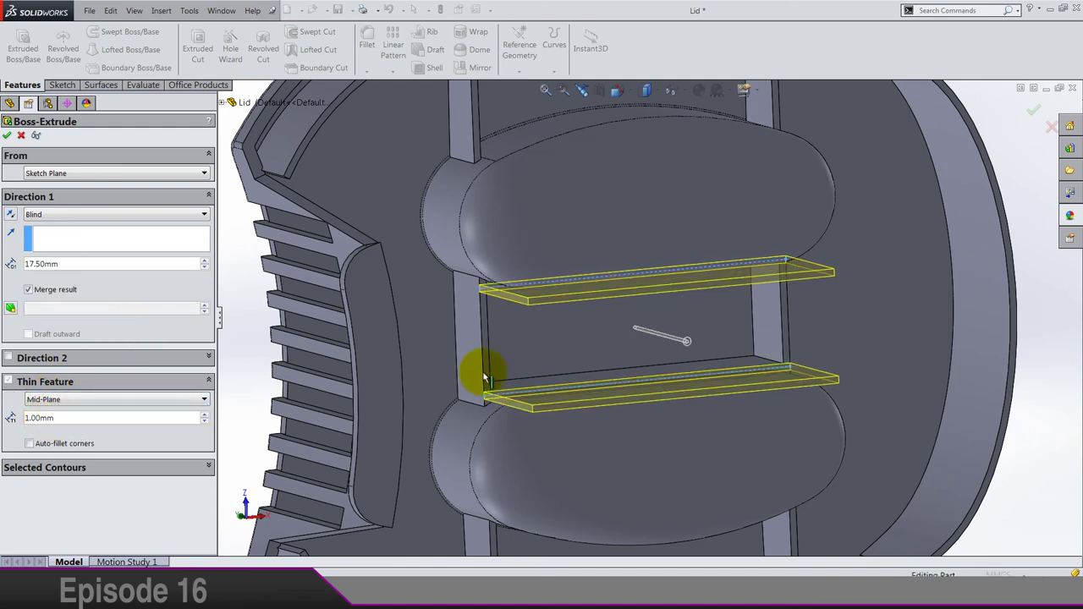
scroll(487, 378, "up", 5)
middle_click_drag(459, 322, 597, 345)
scroll(598, 344, "down", 5)
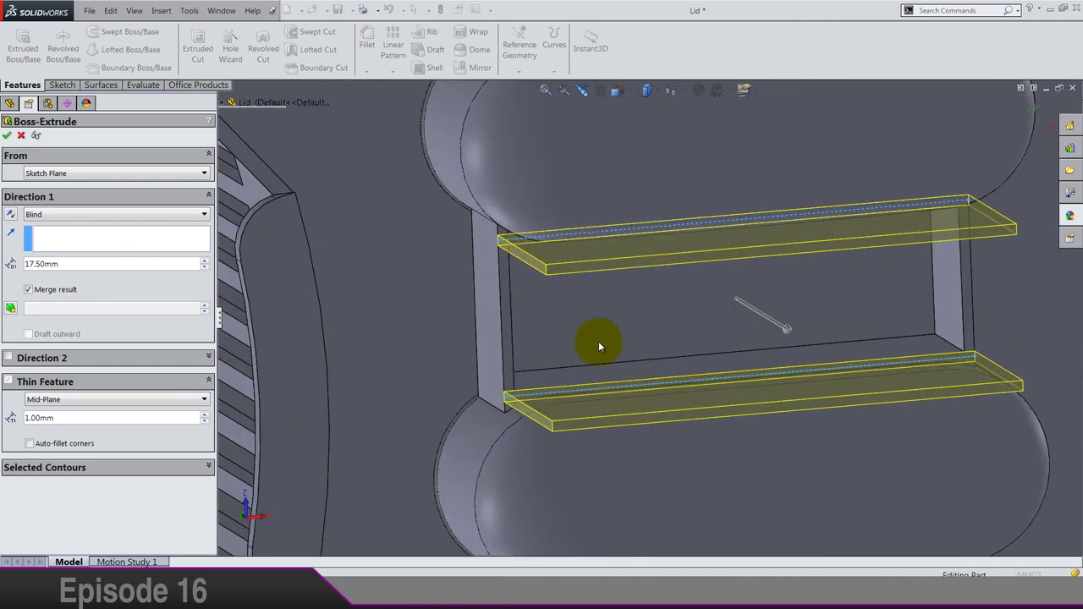
key("Return")
Step: Orbit around the new ribs to inspect them, then switch to a standard view
scroll(598, 341, "up", 5)
middle_click_drag(1004, 306, 698, 302)
scroll(698, 301, "down", 5)
middle_click_drag(733, 339, 713, 309)
scroll(715, 288, "down", 5)
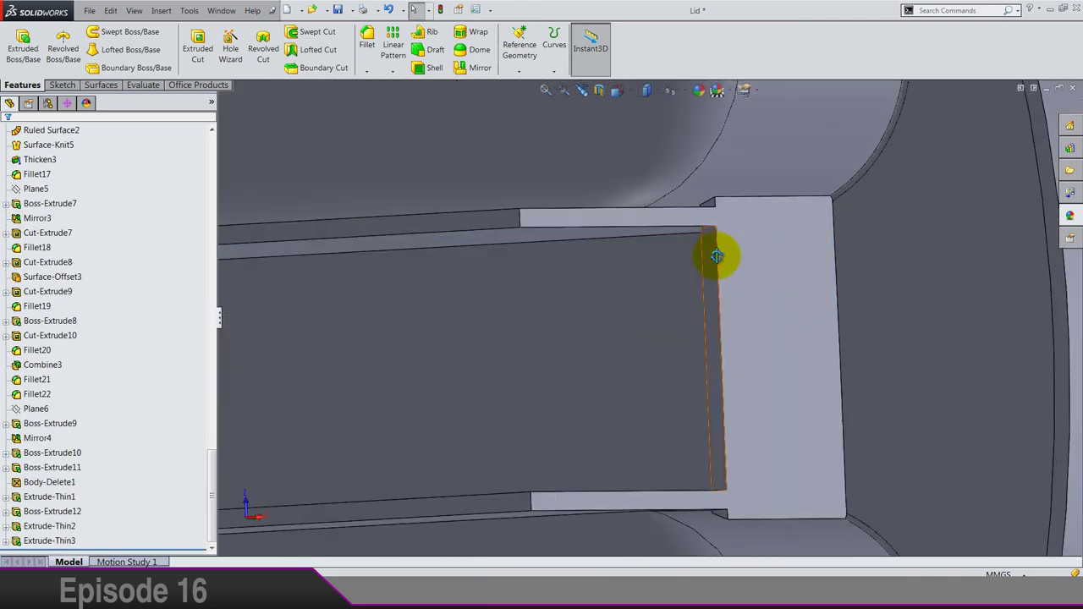
scroll(719, 263, "up", 6)
middle_click_drag(709, 283, 684, 293)
scroll(604, 330, "down", 5)
scroll(685, 295, "up", 8)
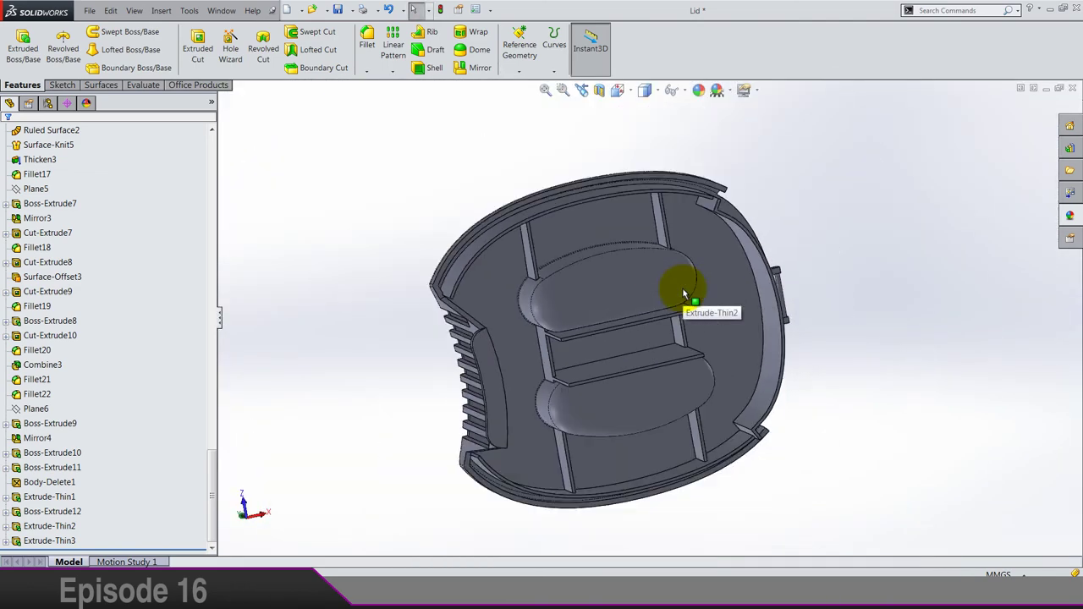
left_click(618, 89)
left_click(695, 124)
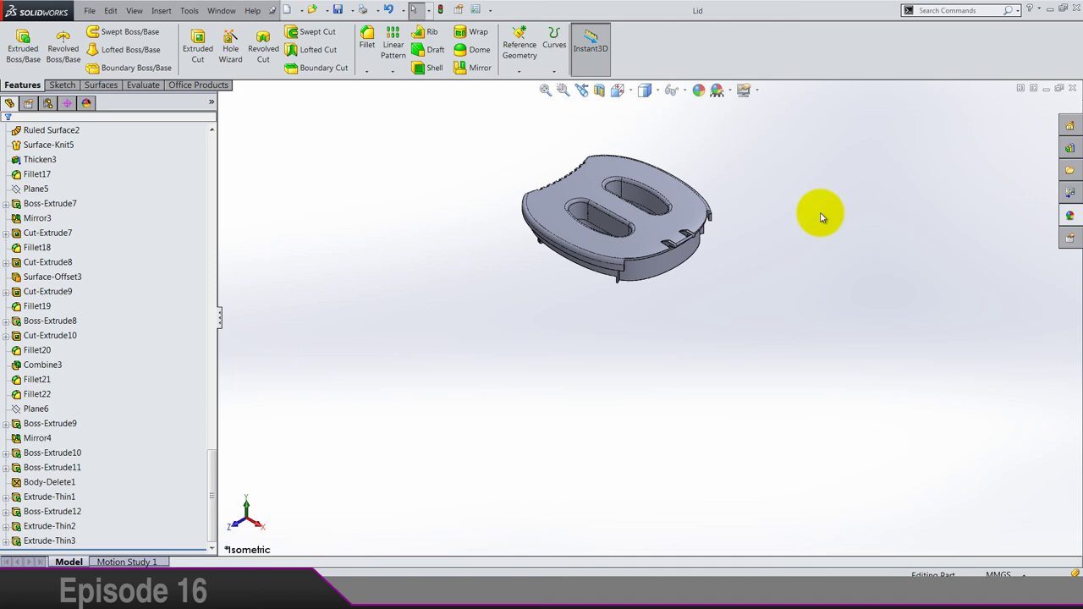
Step: Zoom in on the lid's corner and delete the R5 corner fillet
middle_click_drag(527, 211, 595, 330)
scroll(610, 328, "down", 4)
scroll(617, 322, "down", 5)
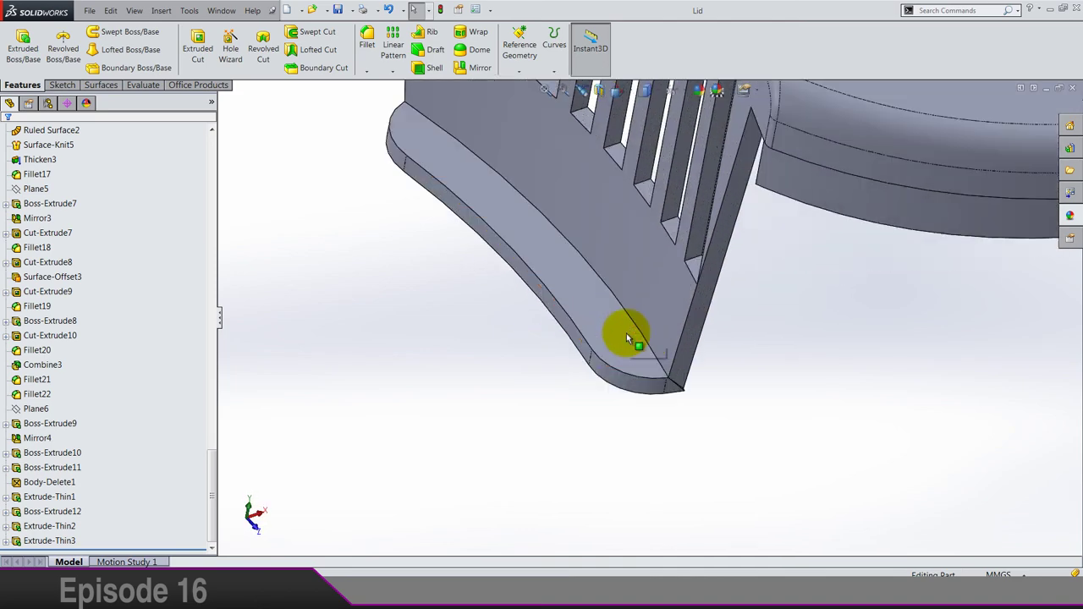
scroll(630, 364, "down", 3)
left_click(625, 374)
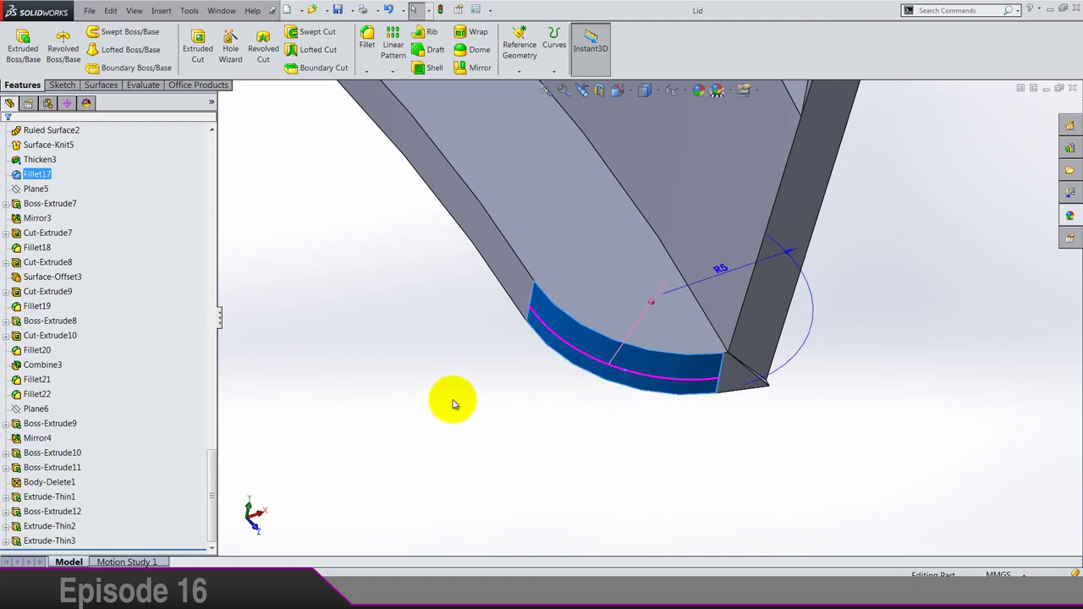
key("Delete")
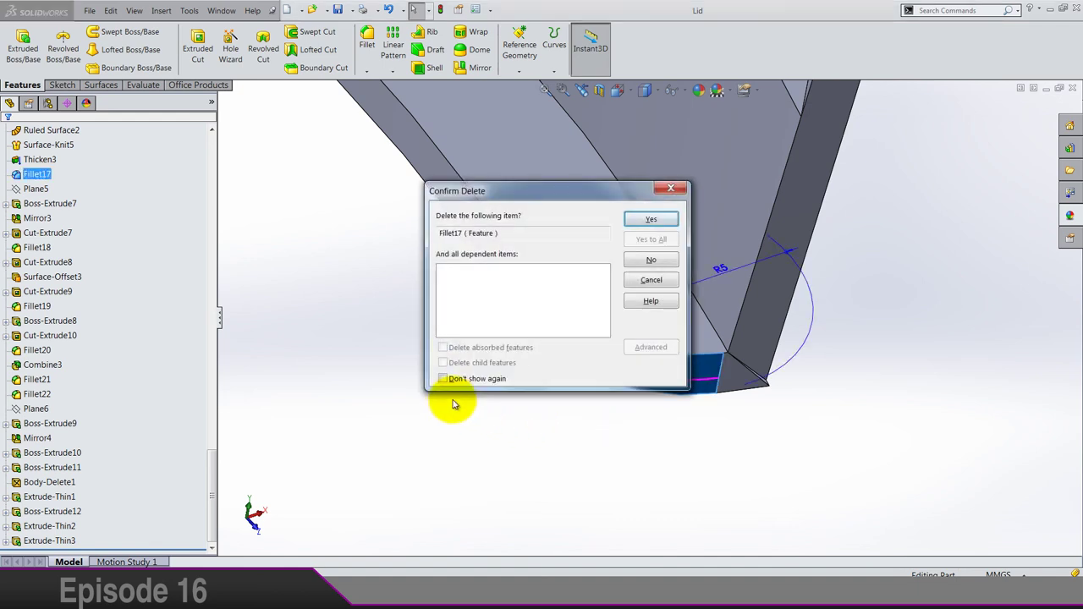
key("Return")
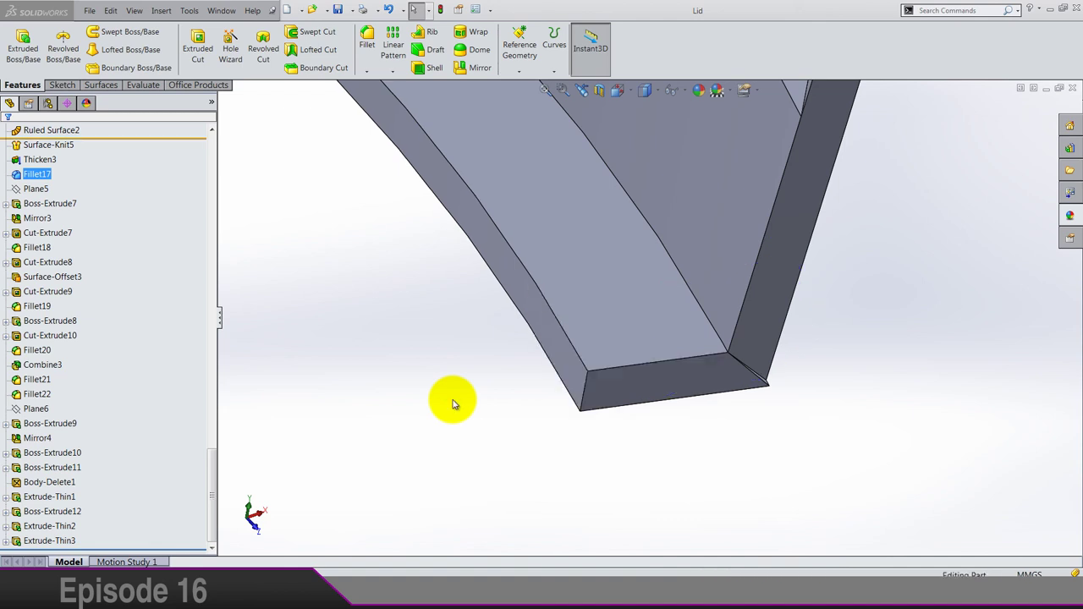
Step: Collapse the History folder and zoom back in on the corner
scroll(135, 367, "up", 15)
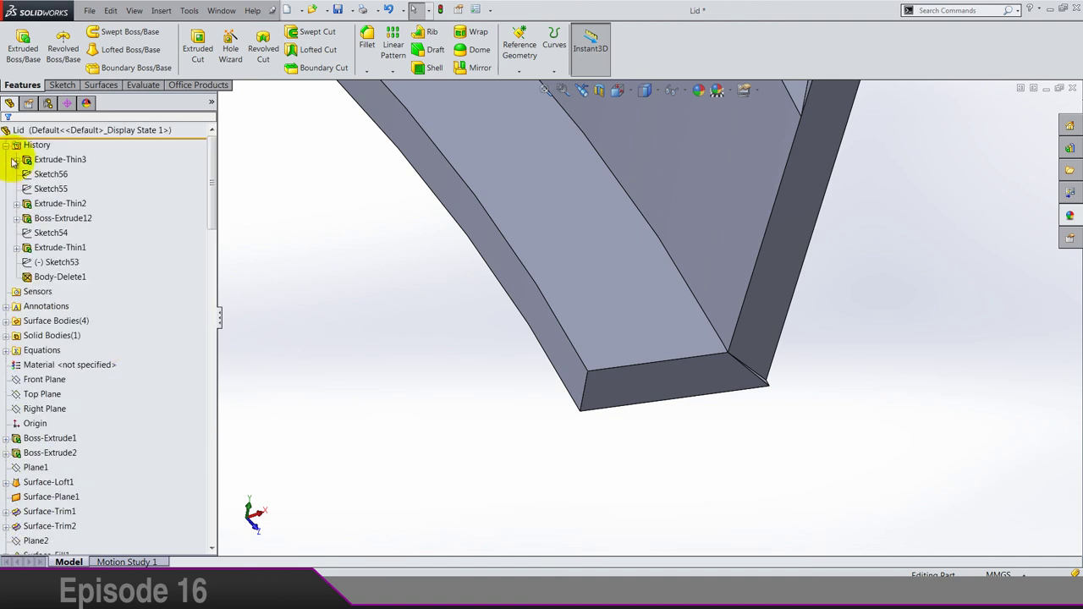
left_click(7, 145)
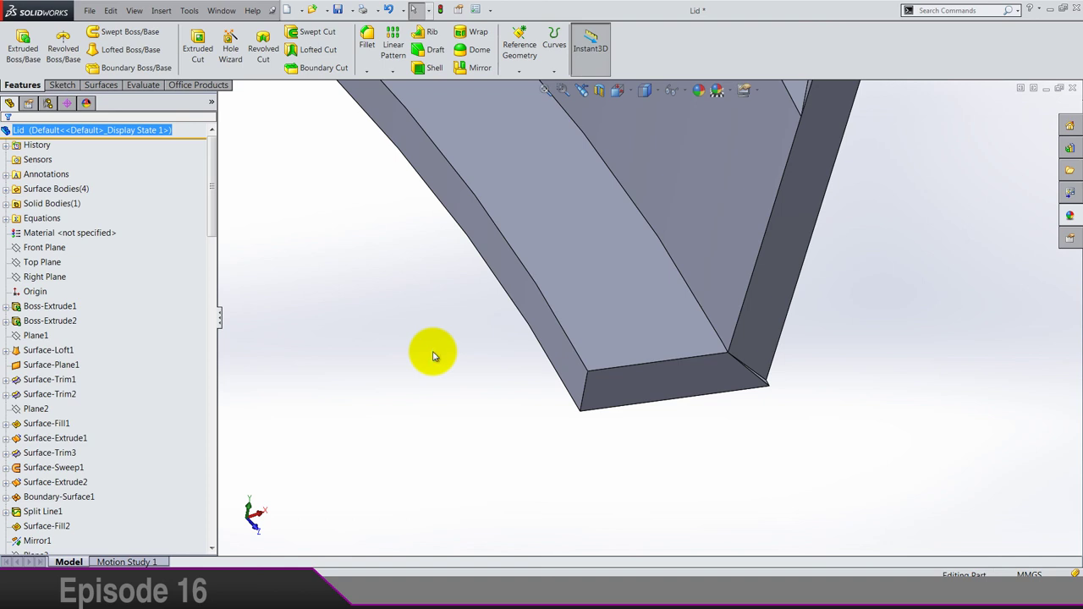
scroll(483, 358, "up", 5)
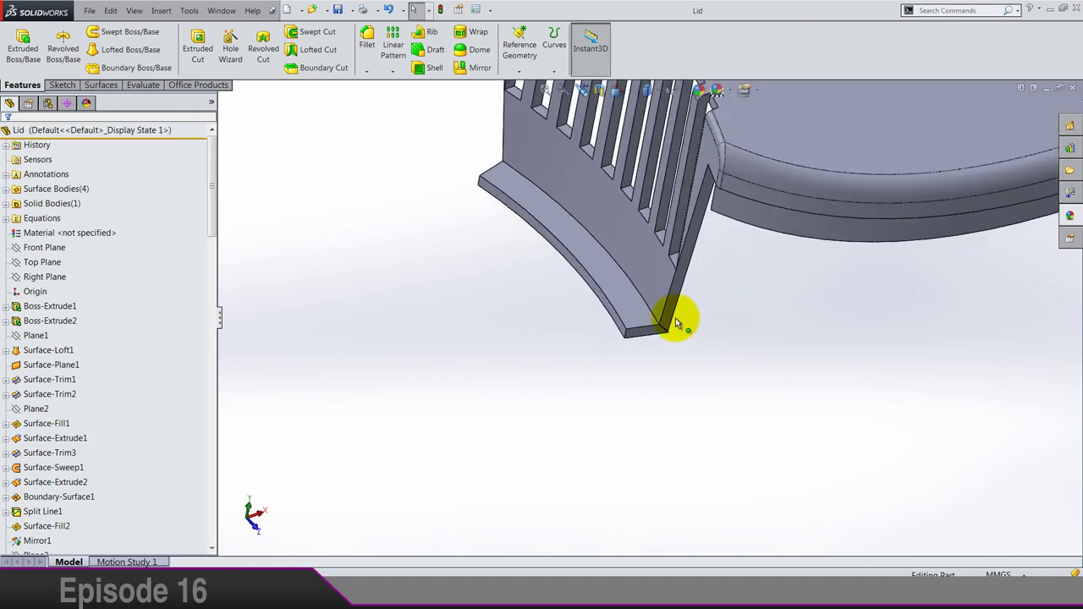
scroll(639, 333, "down", 4)
scroll(639, 333, "down", 2)
Step: Chamfer the lower and upper outer corner edges at 4.75 mm, 45°
left_click(366, 72)
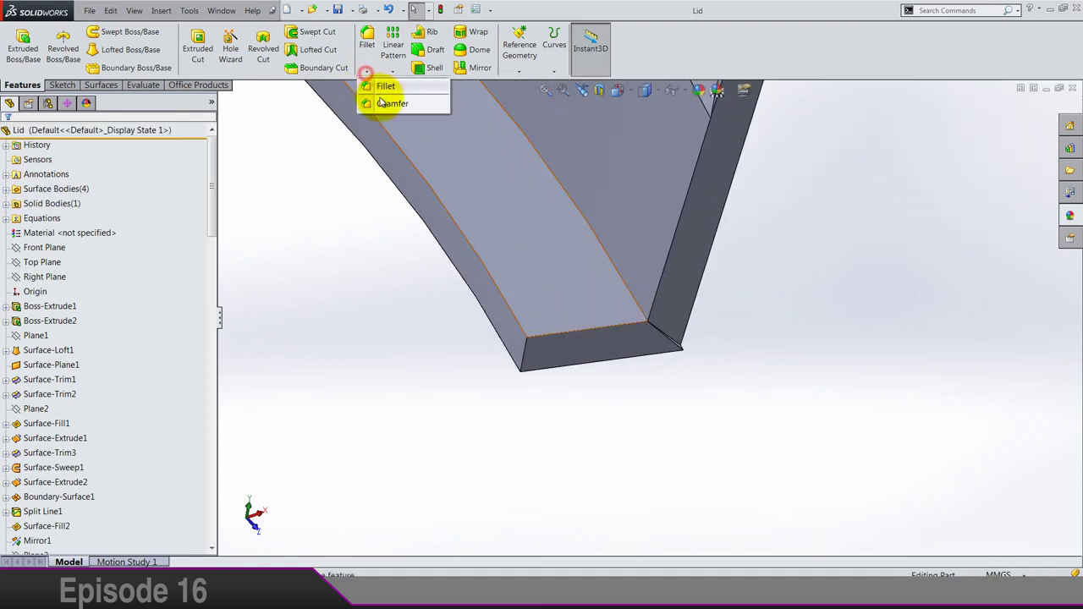
left_click(385, 103)
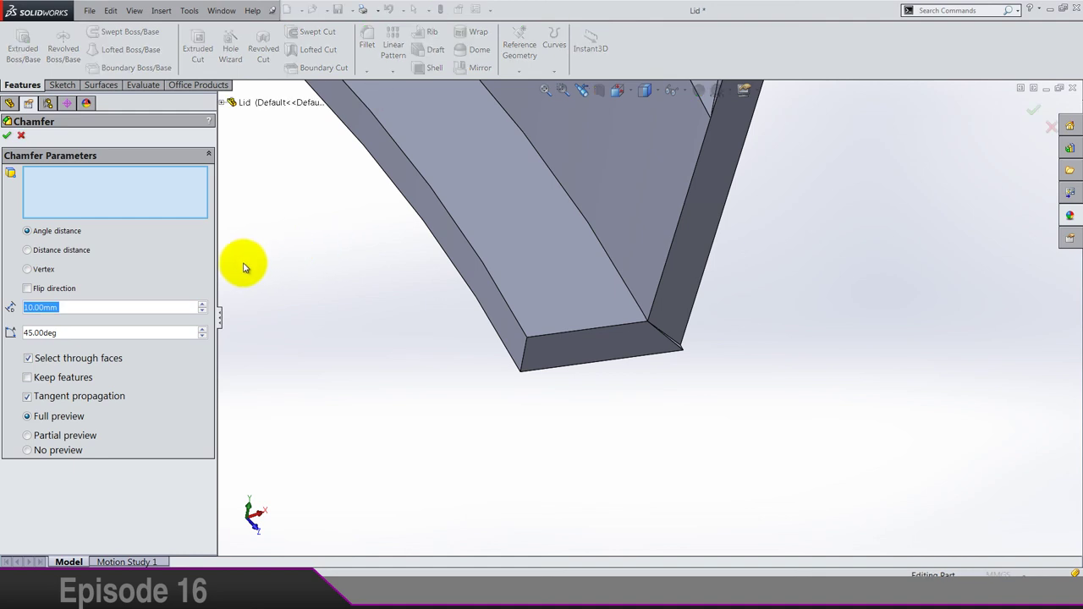
type("4.75")
key("Return")
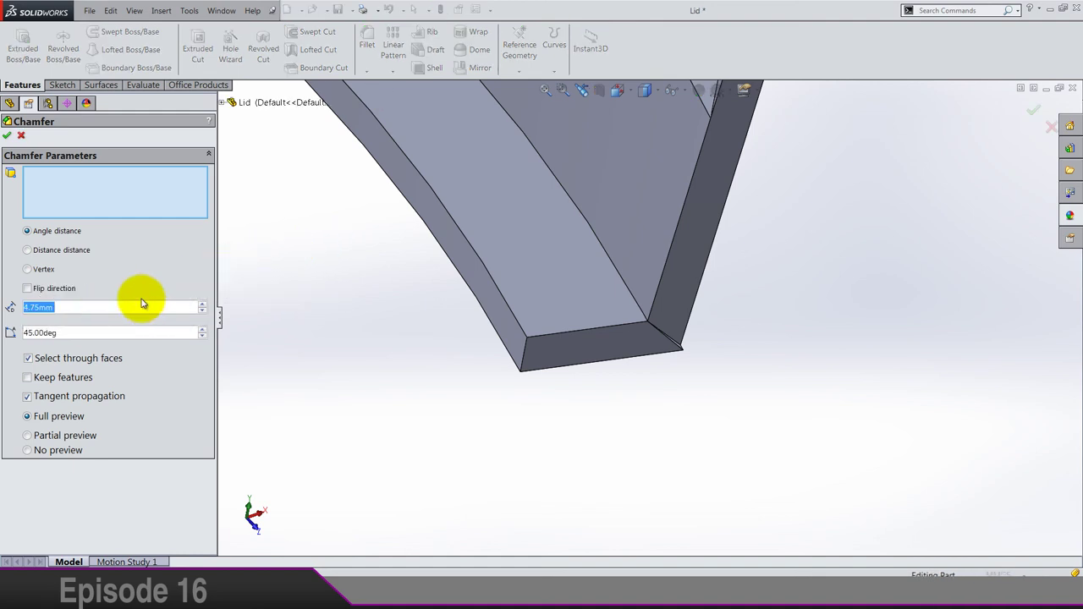
left_click(524, 357)
middle_click_drag(465, 380, 461, 175)
left_click(463, 174)
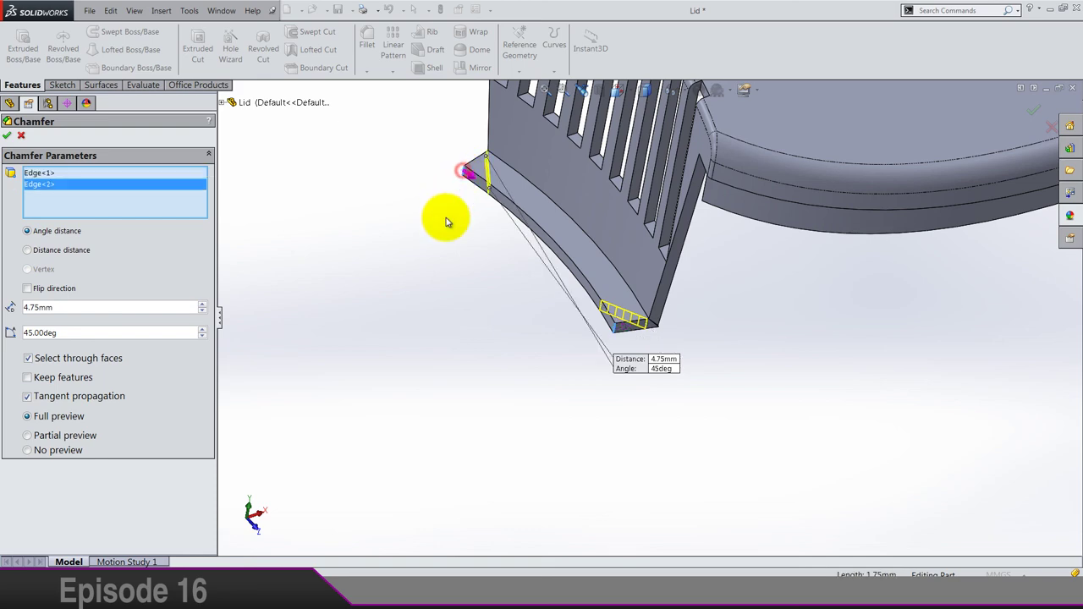
key("Return")
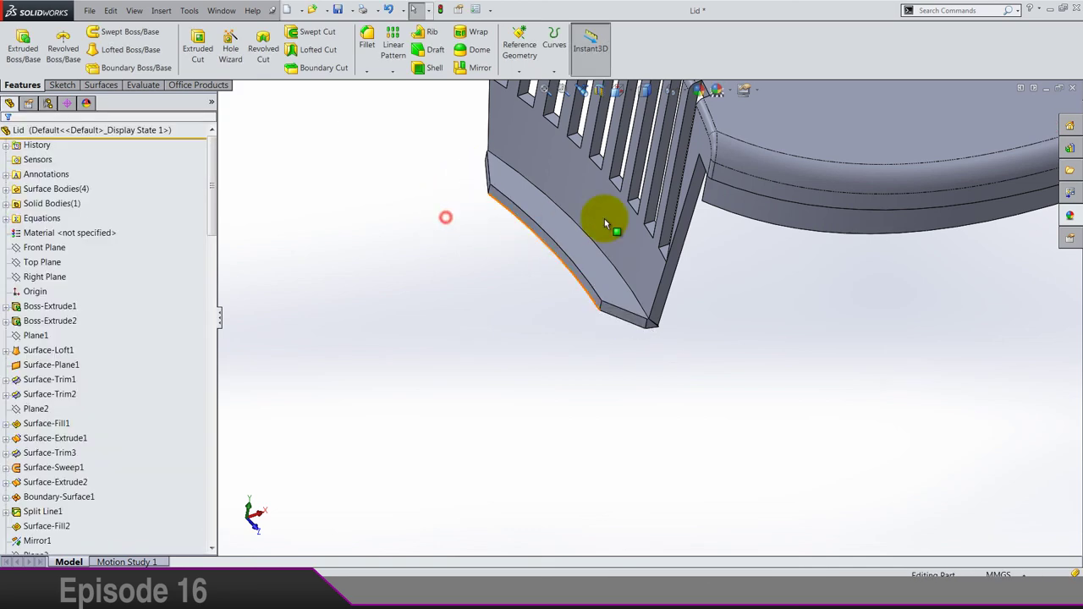
Step: Try 10 mm and 0.5 mm fillets on the corner edges, cancelling both attempts
middle_click_drag(605, 218, 421, 123)
left_click(367, 38)
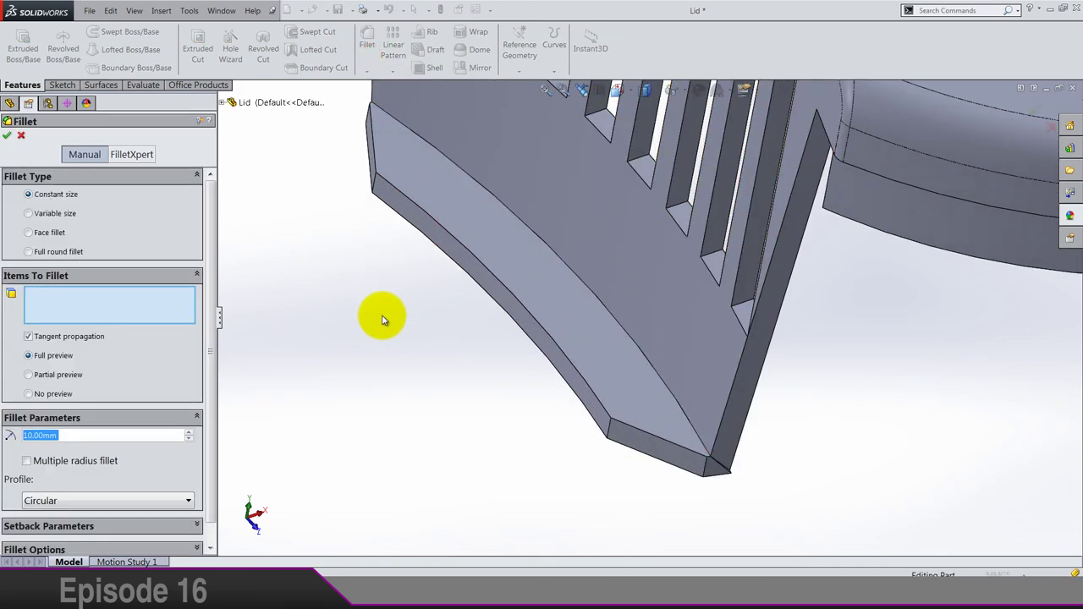
left_click(602, 428)
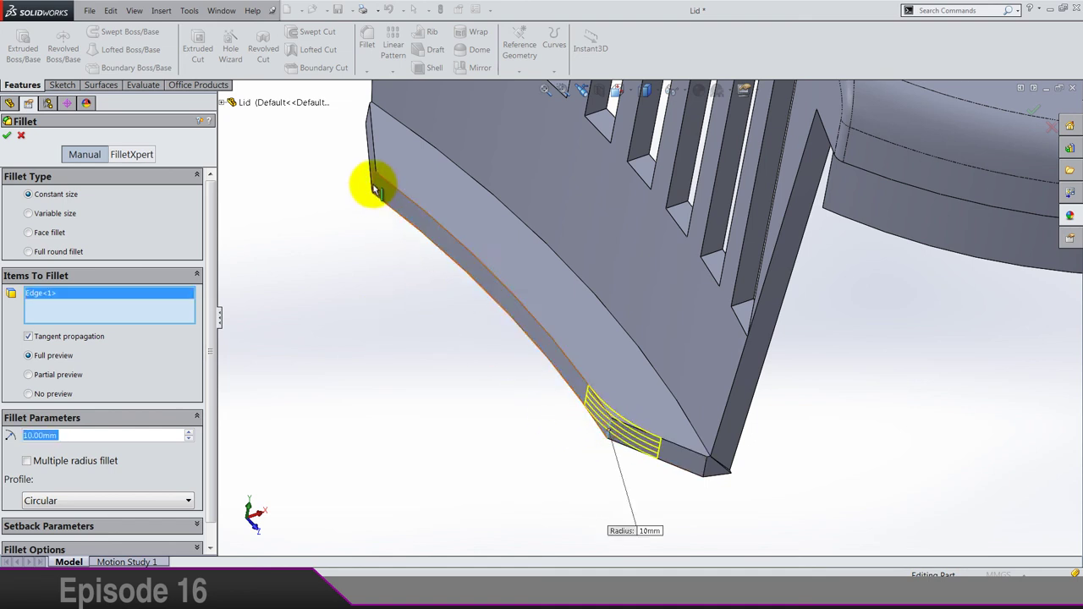
left_click(370, 198)
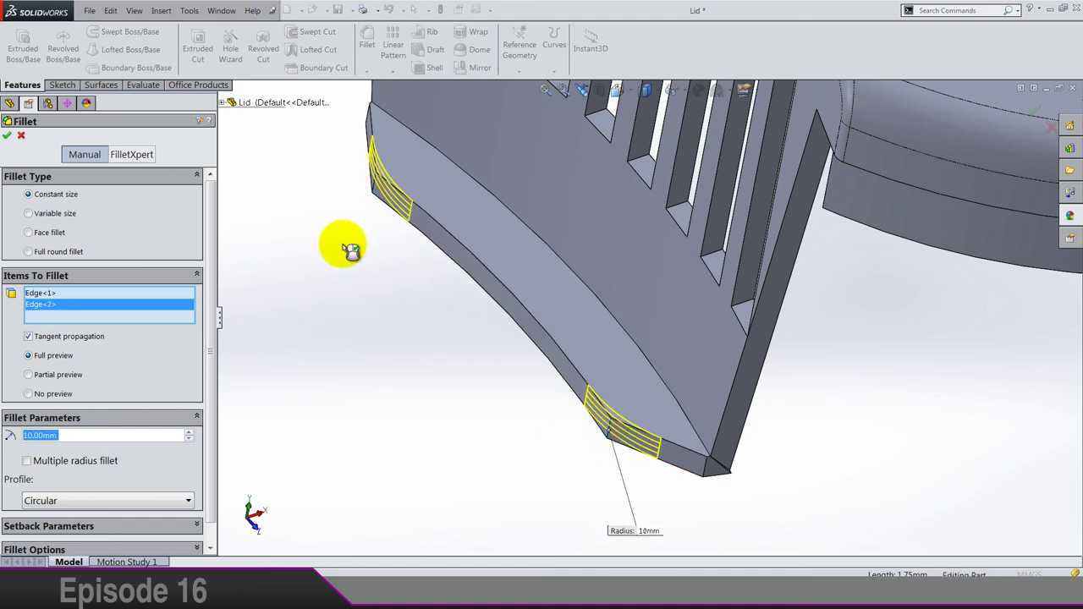
left_click(367, 44)
left_click(368, 44)
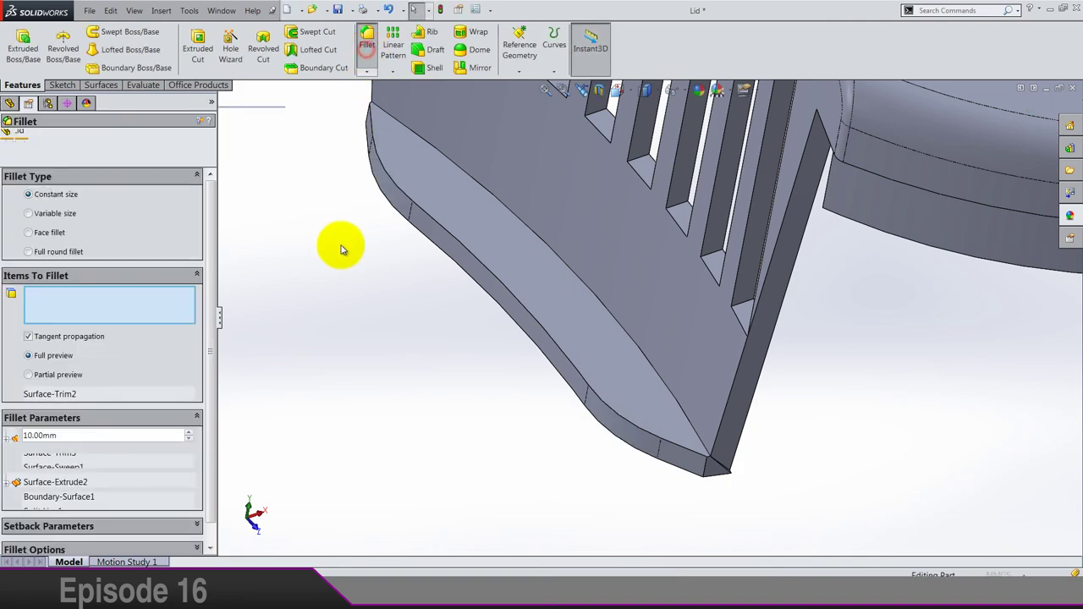
type("0.")
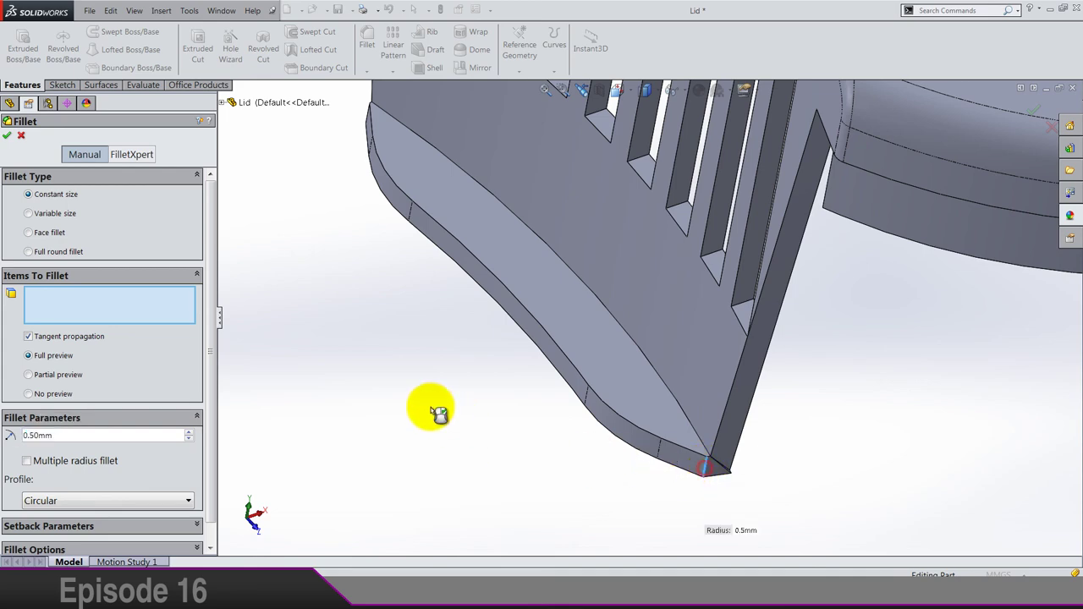
left_click(424, 394)
middle_click_drag(358, 150, 388, 124)
left_click(370, 125)
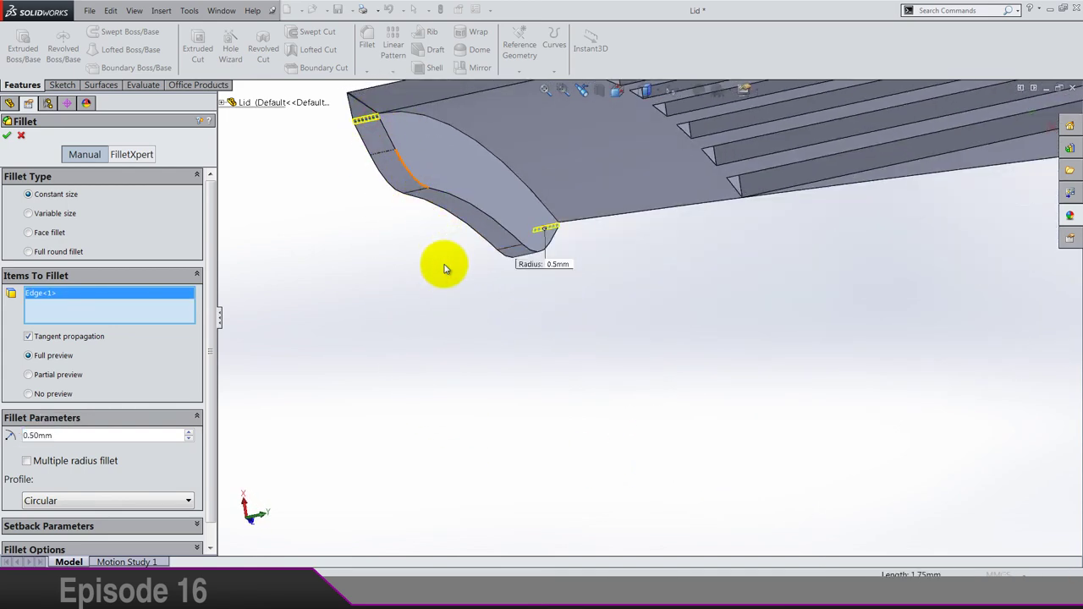
left_click(368, 51)
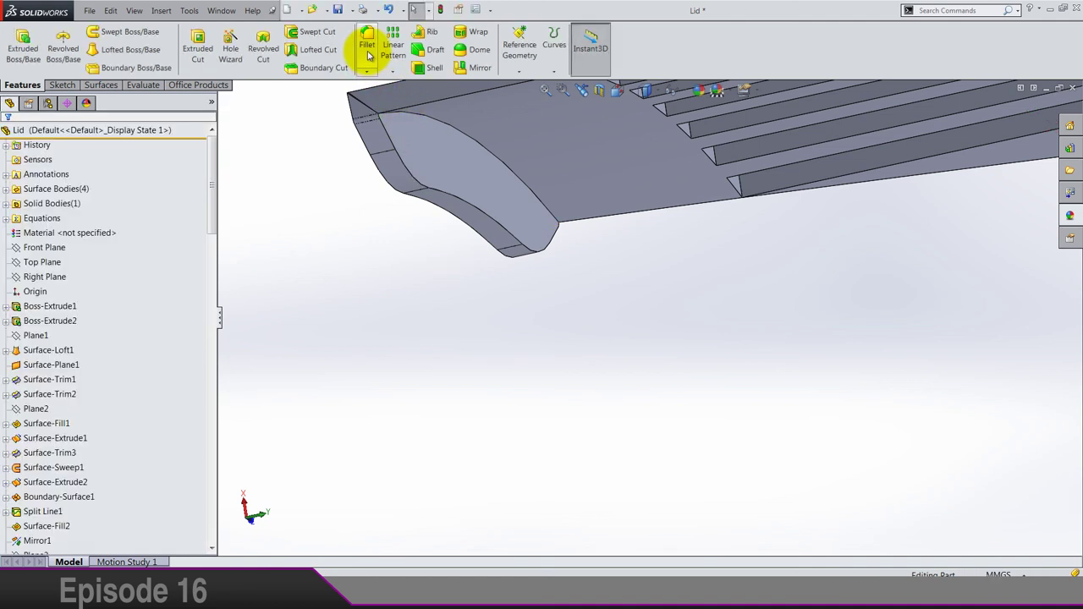
Step: Fillet the two curved corner edges with a 0.25 mm radius
left_click(368, 52)
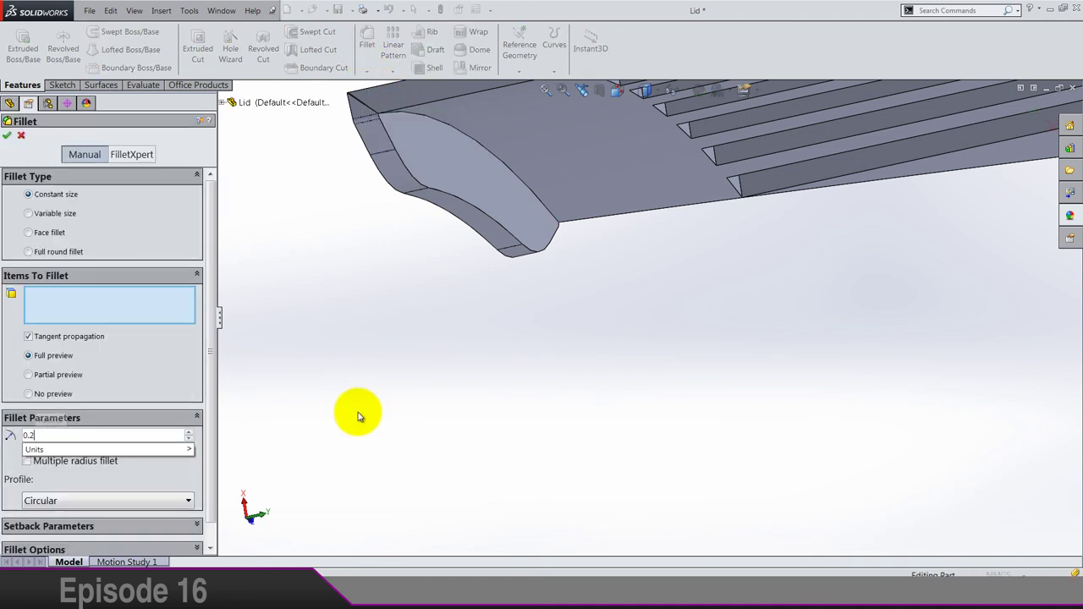
left_click(444, 210)
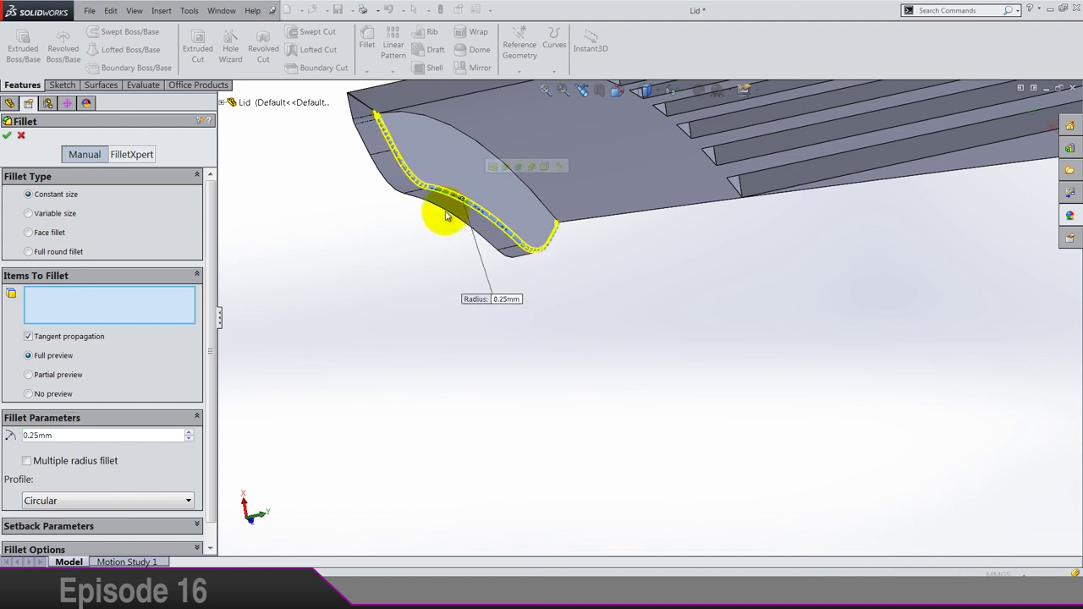
left_click(446, 310)
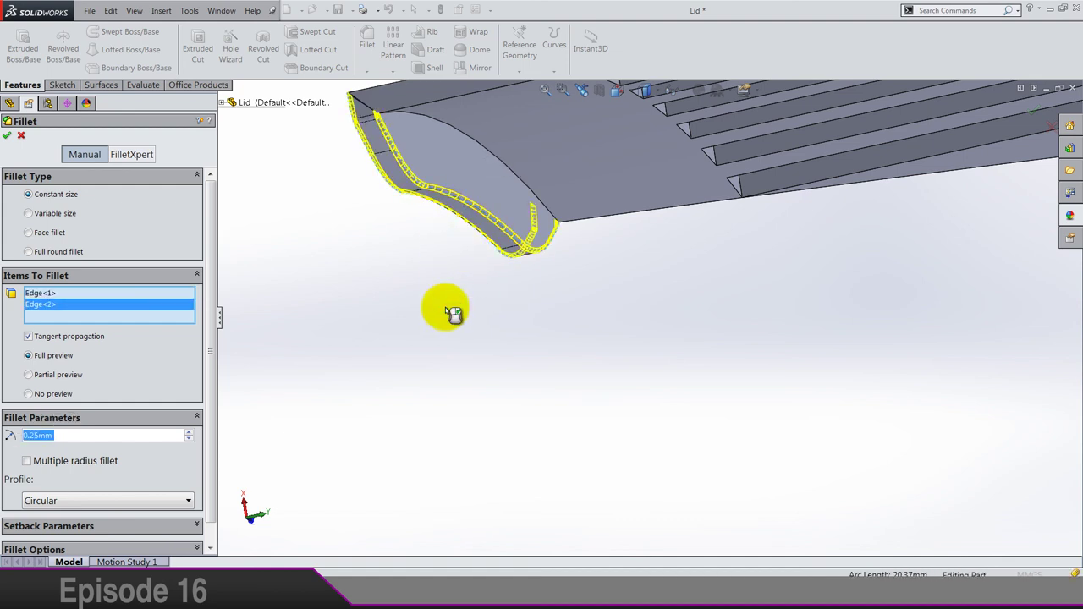
right_click(452, 313)
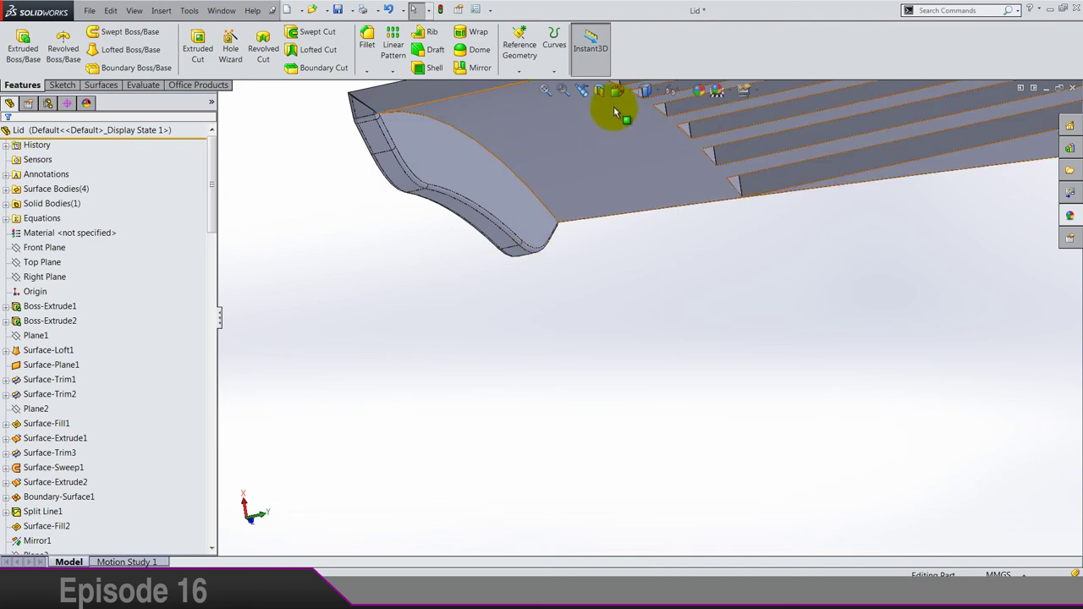
Step: Switch the lid to the isometric view and zoom to fit the whole part
left_click(693, 137)
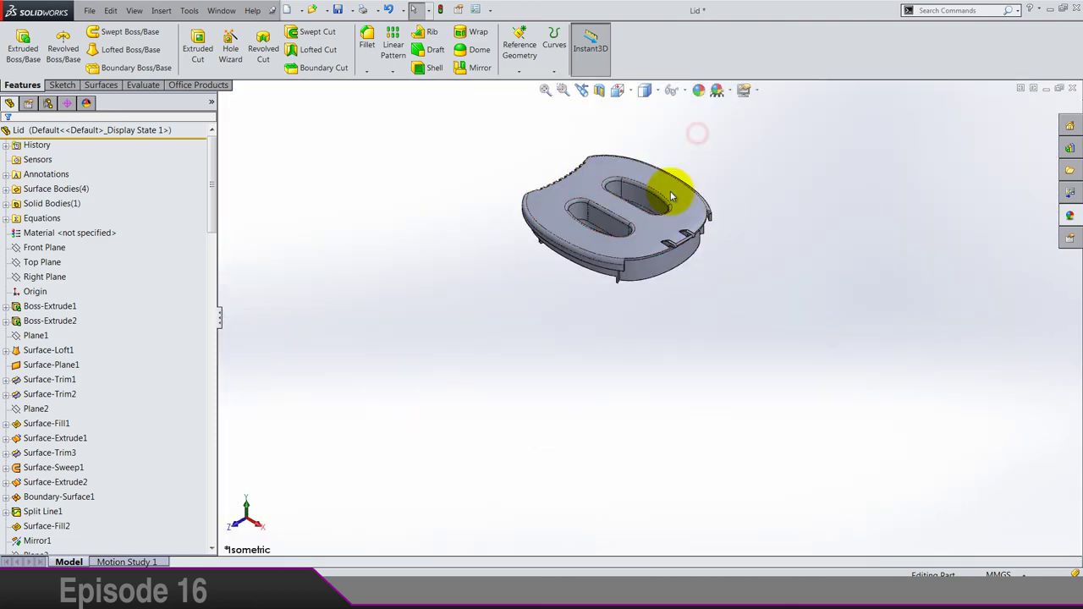
left_click(693, 166)
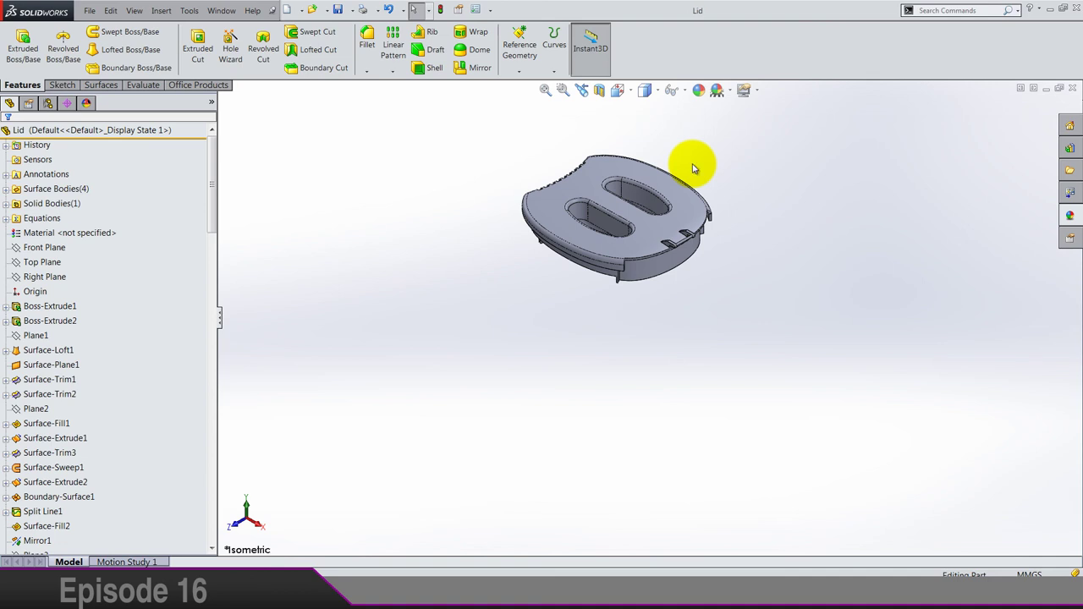
left_click(545, 89)
left_click_drag(211, 224, 204, 174)
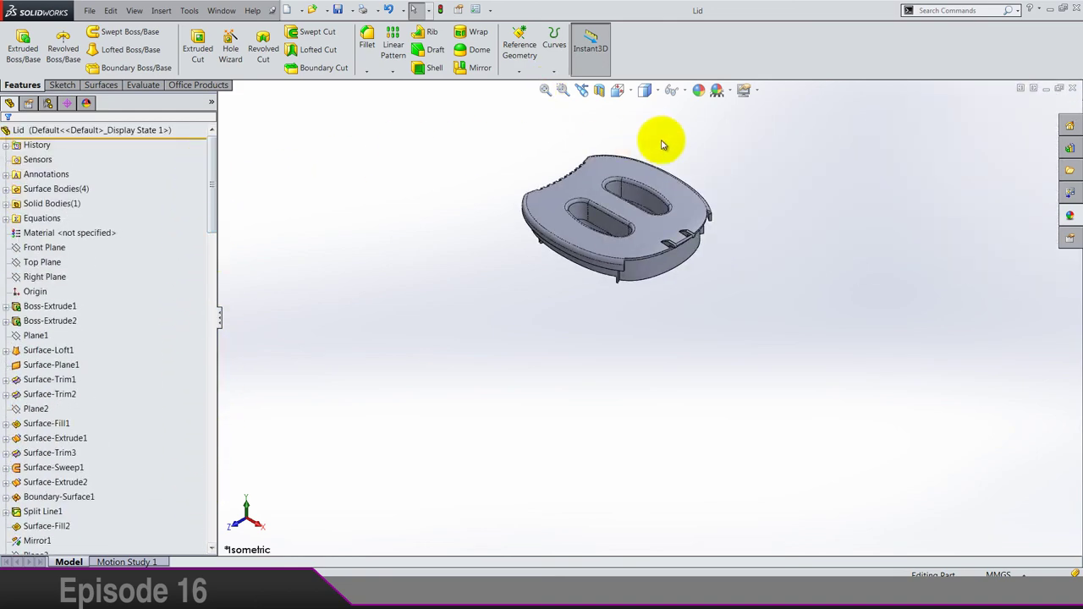